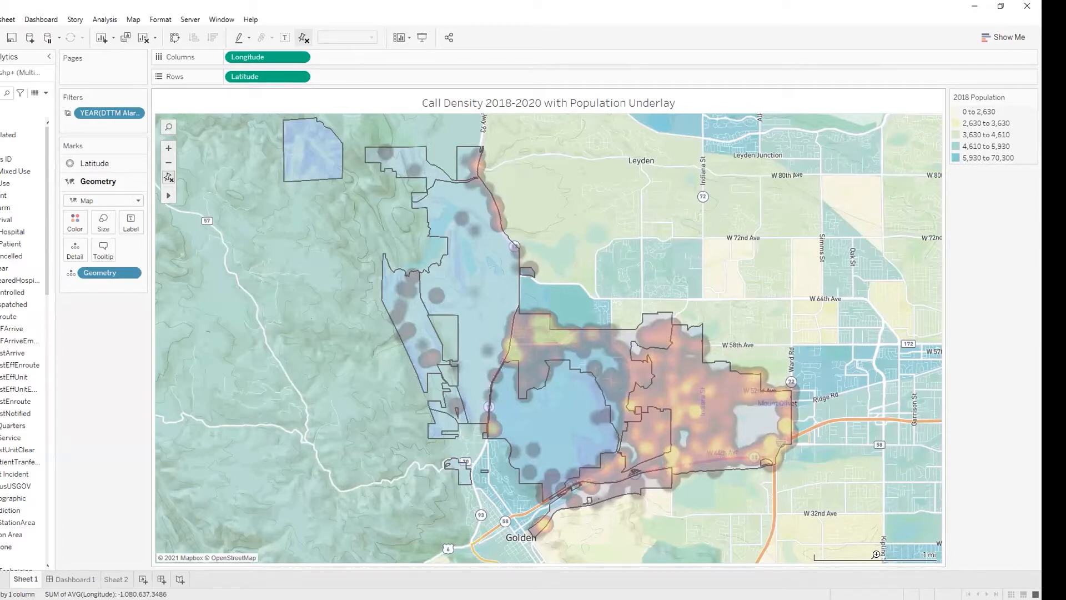
Step: Examine the 2018-2020 call density map with its population underlay, and look over the available map options
click(876, 554)
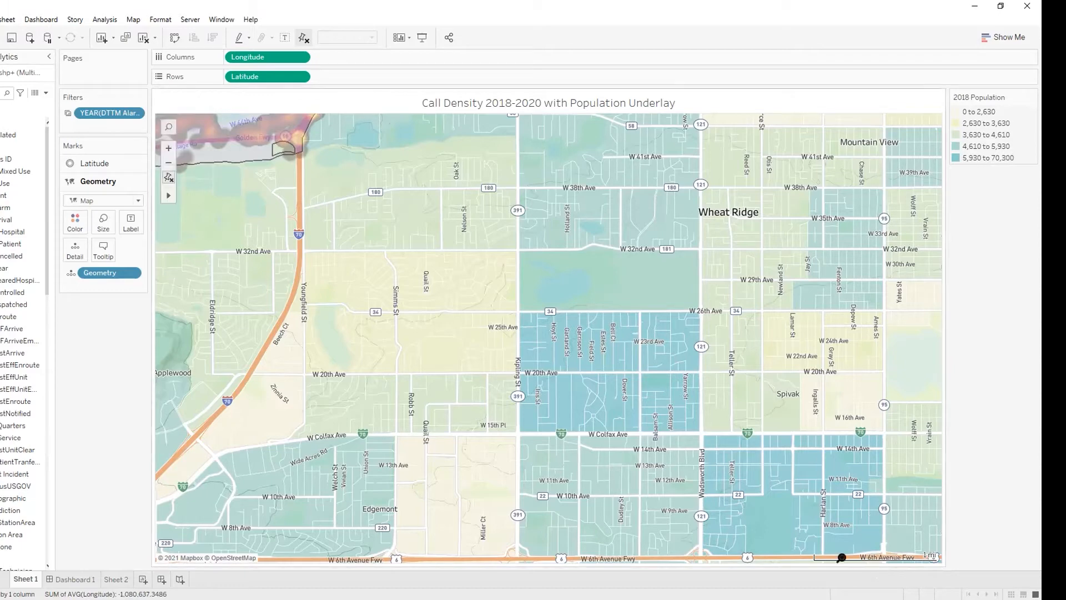
mouse_move(169, 196)
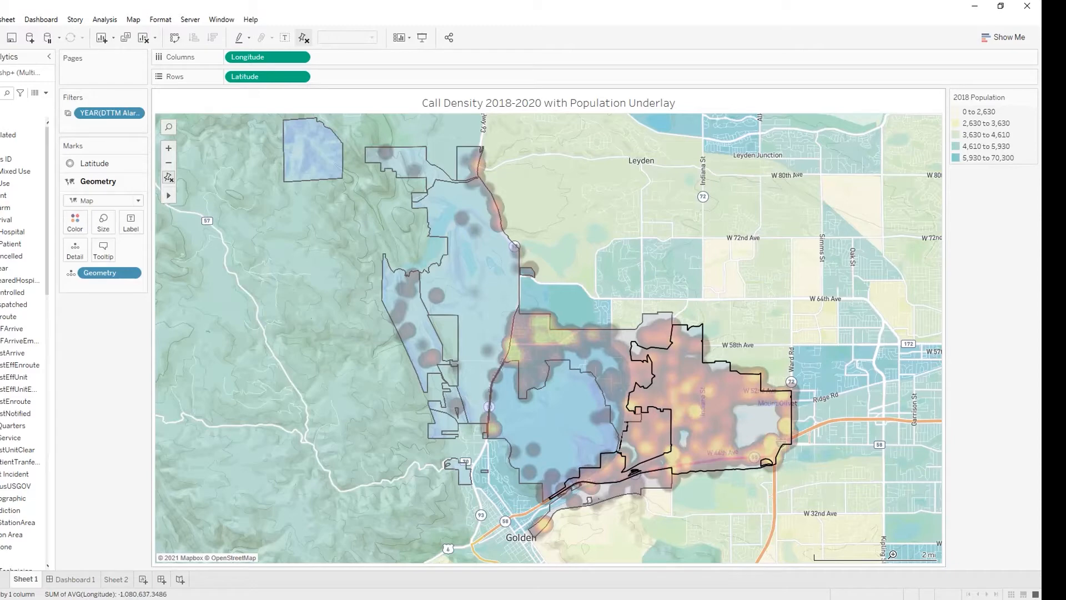
mouse_move(549, 364)
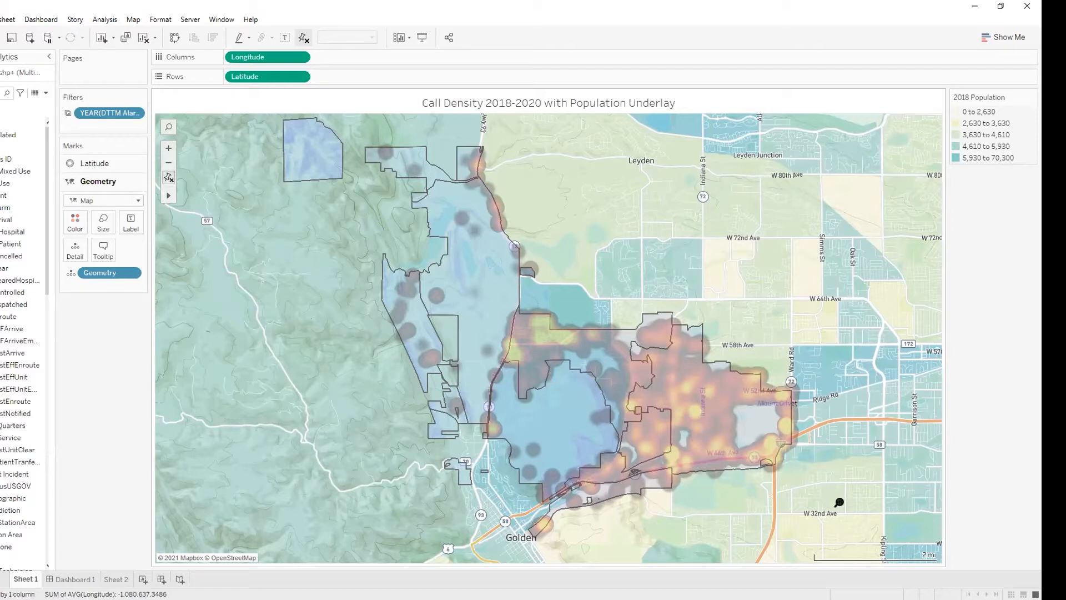
click(133, 19)
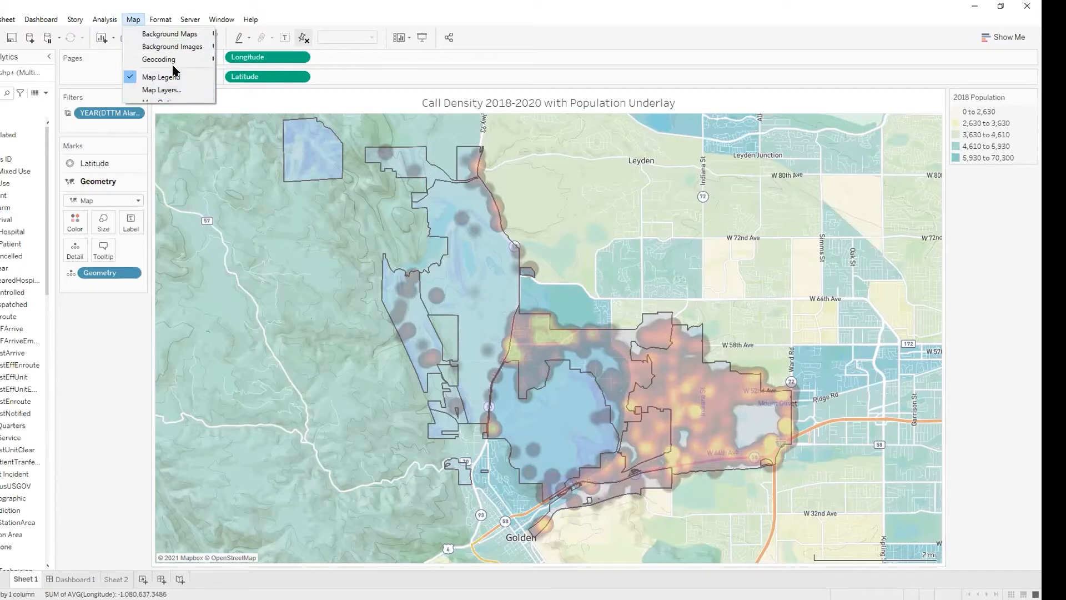
mouse_move(169, 38)
click(87, 408)
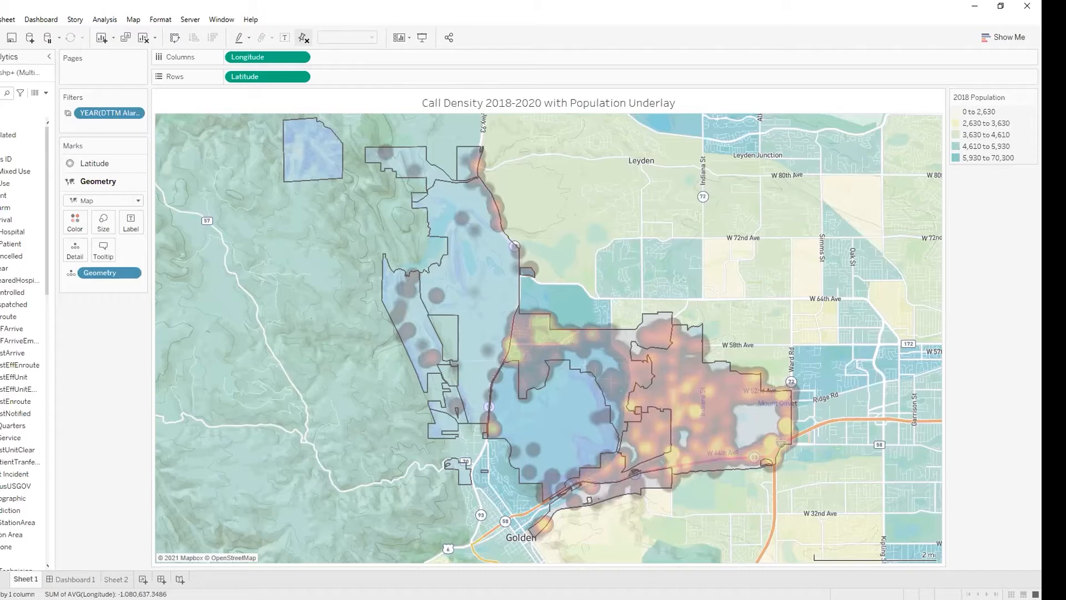
Step: View the 90th percentile travel time chart on Sheet 2 and the call density map on Dashboard 1
click(108, 579)
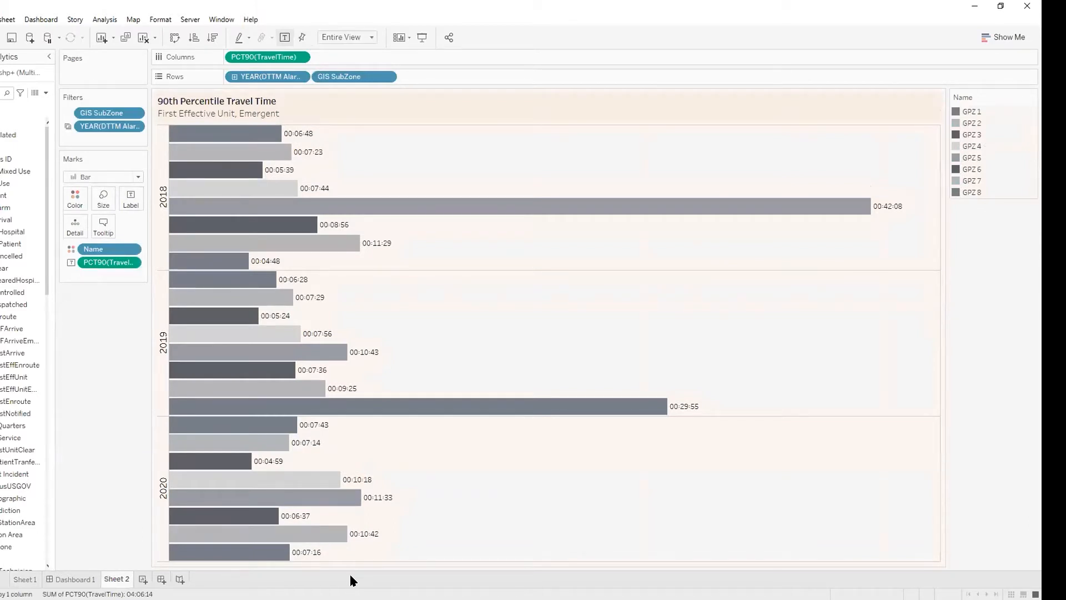
click(58, 578)
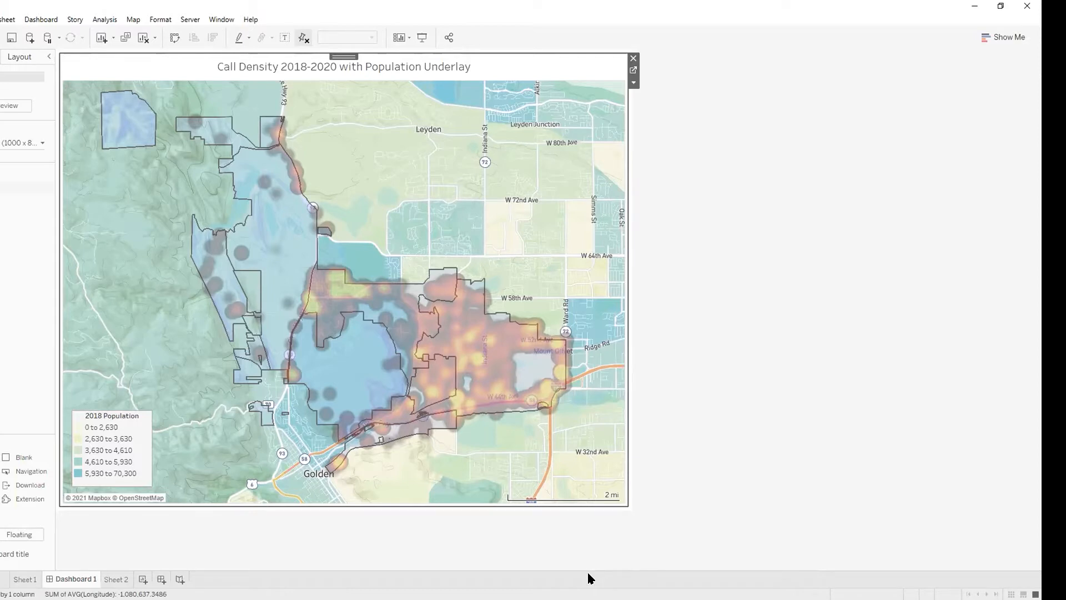
click(519, 592)
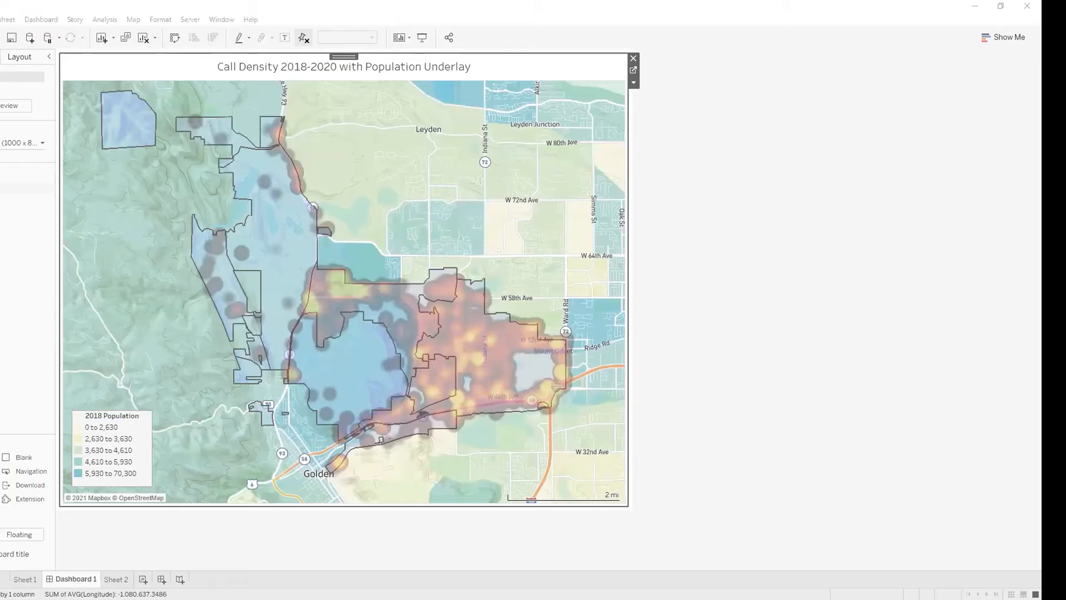
click(803, 363)
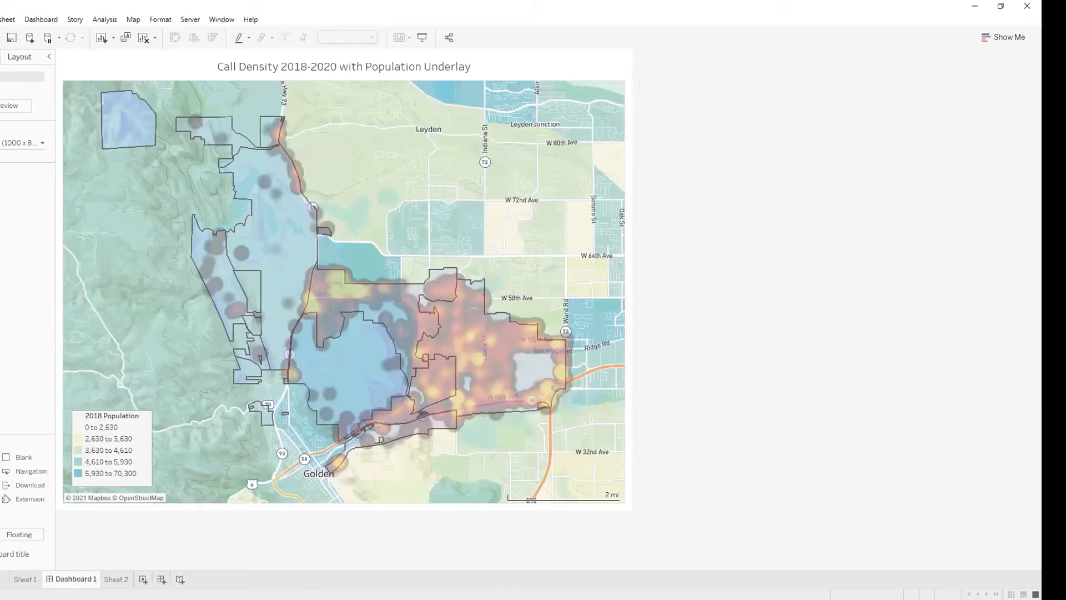
Step: Inspect the Latitude density layer of the Sheet 1 map and browse the data source's fields
click(28, 579)
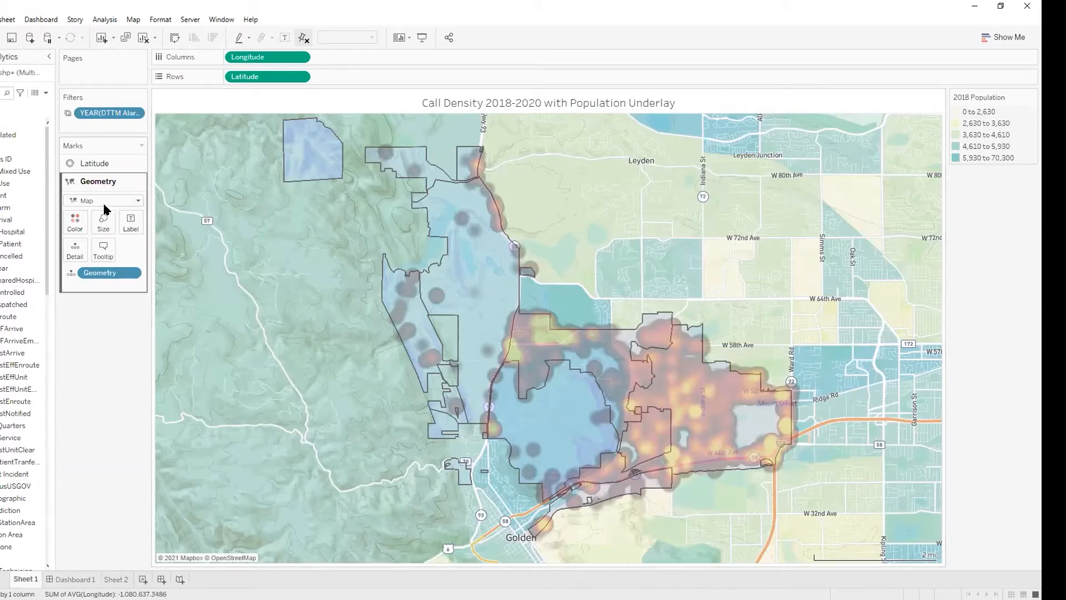
click(114, 164)
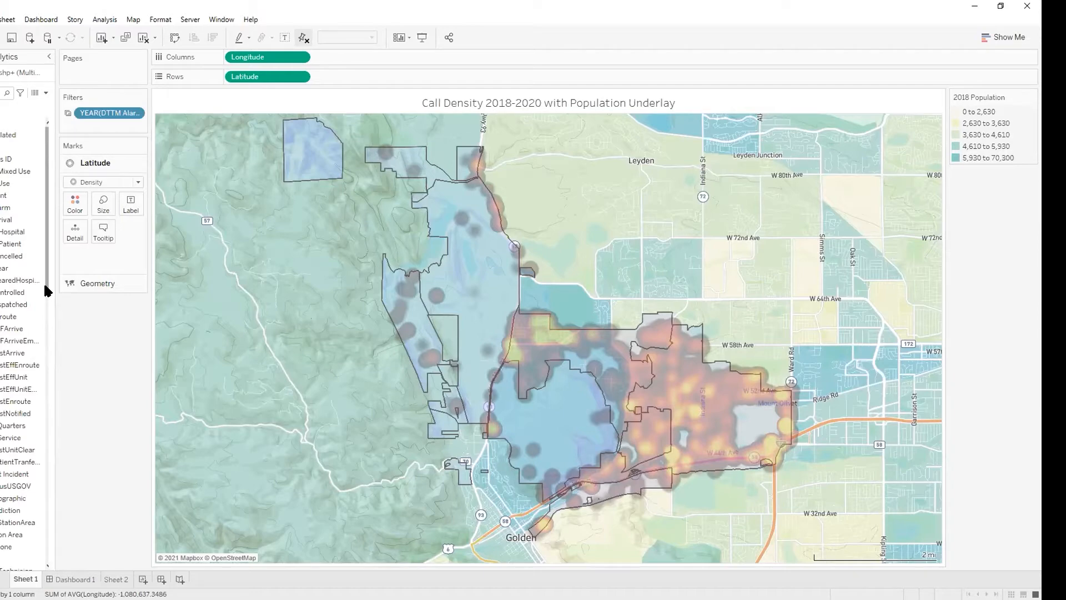
scroll(47, 291, down, 4)
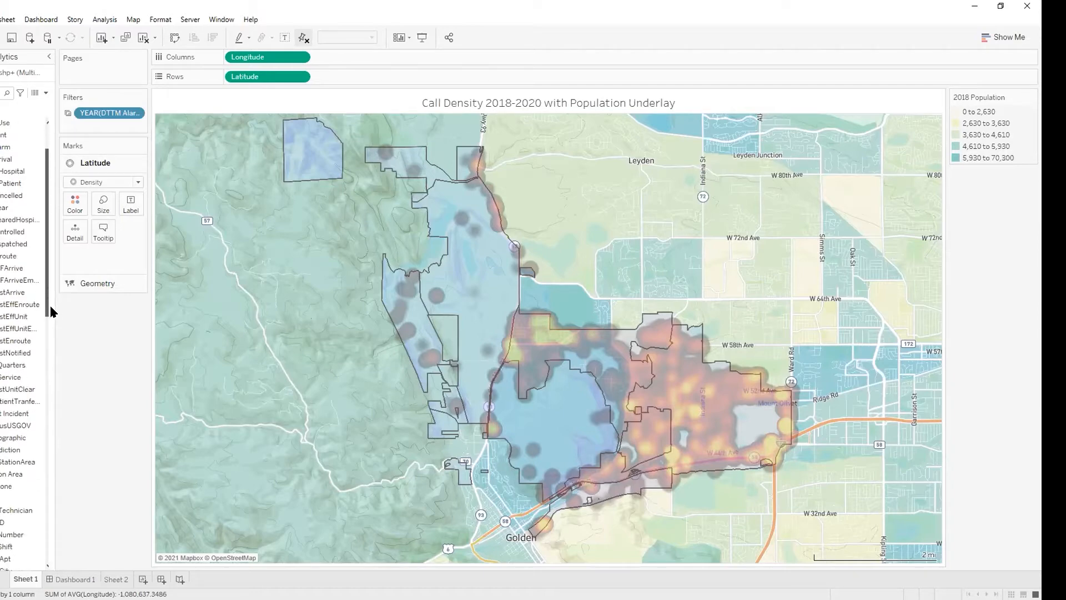
drag(58, 343, 54, 482)
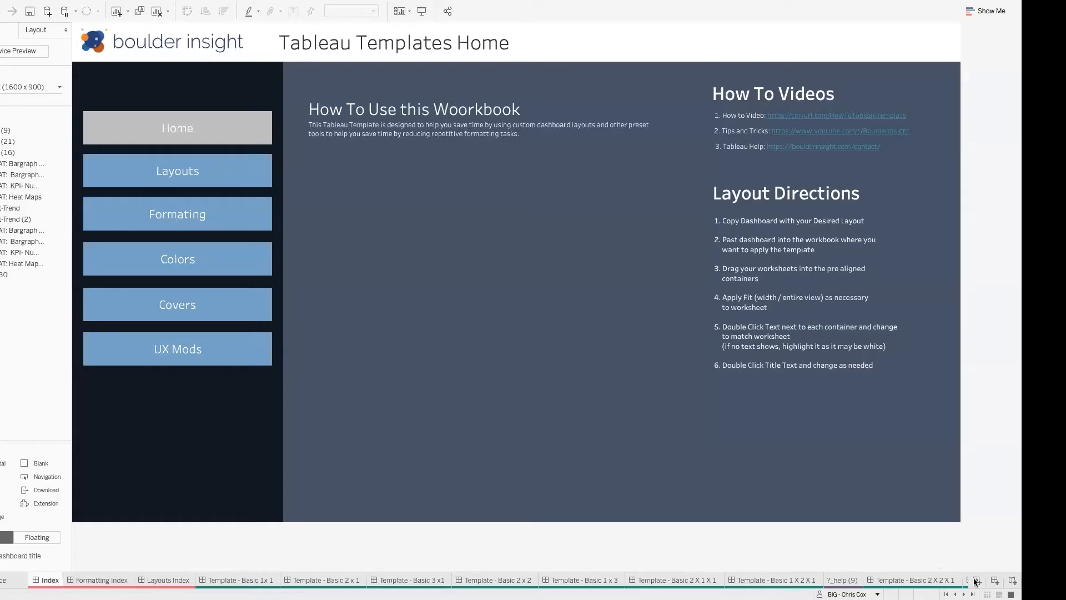
Step: Create a new worksheet in the templates workbook and plot the State field as a map
click(976, 580)
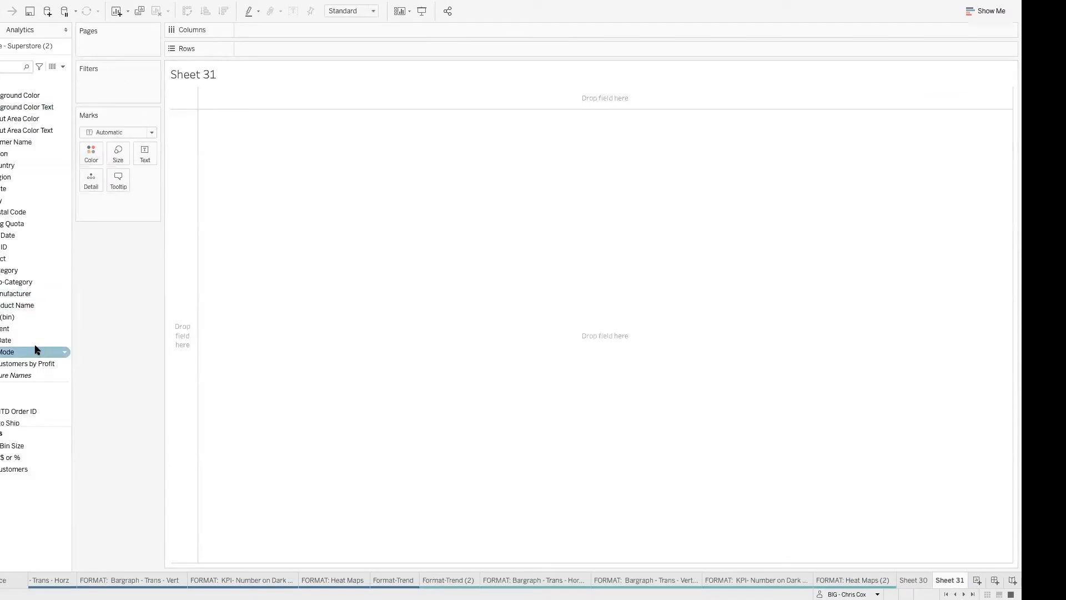
click(16, 224)
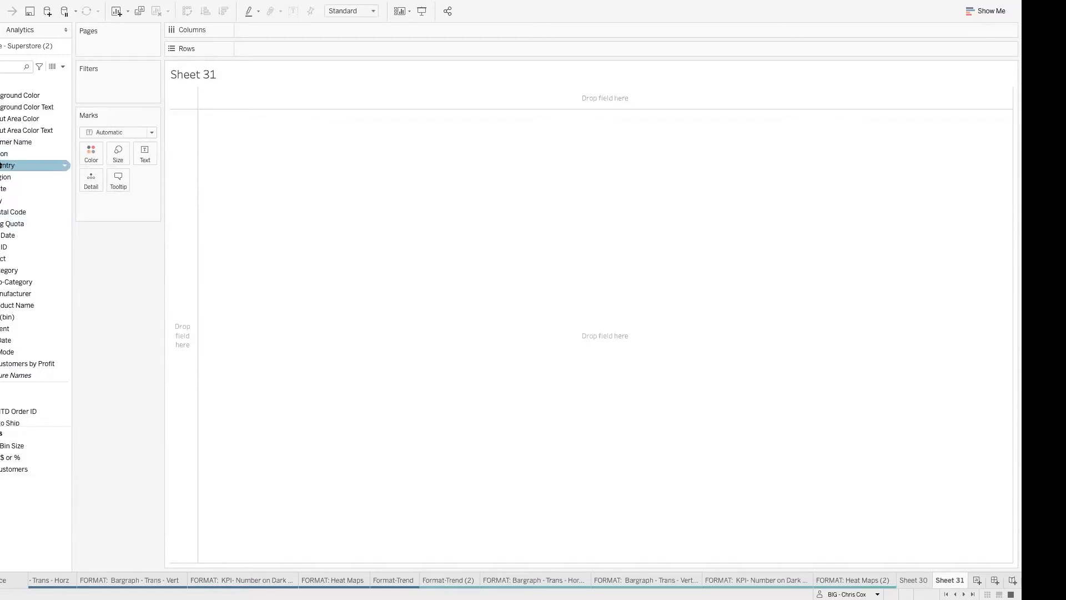
click(10, 190)
double_click(10, 190)
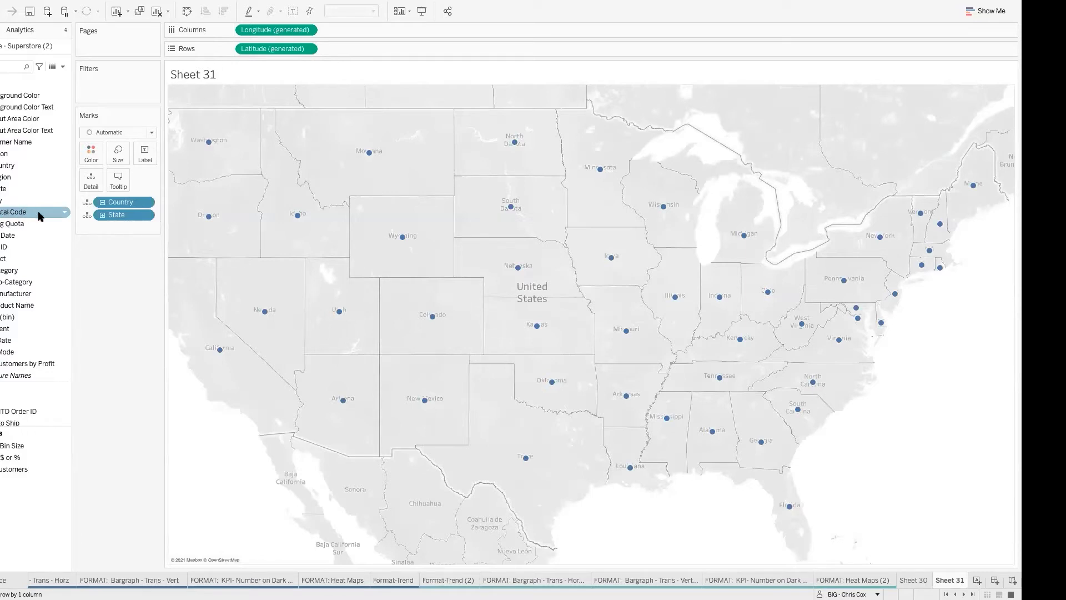
Step: Add Postal Code to the map as a new marks layer
drag(40, 217, 272, 114)
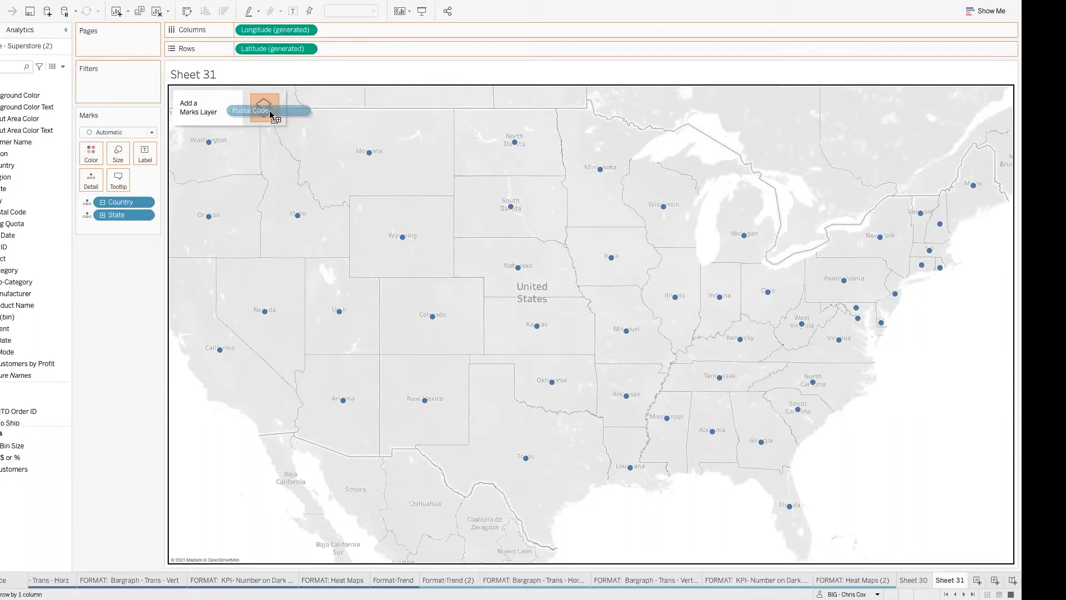
drag(271, 115, 270, 111)
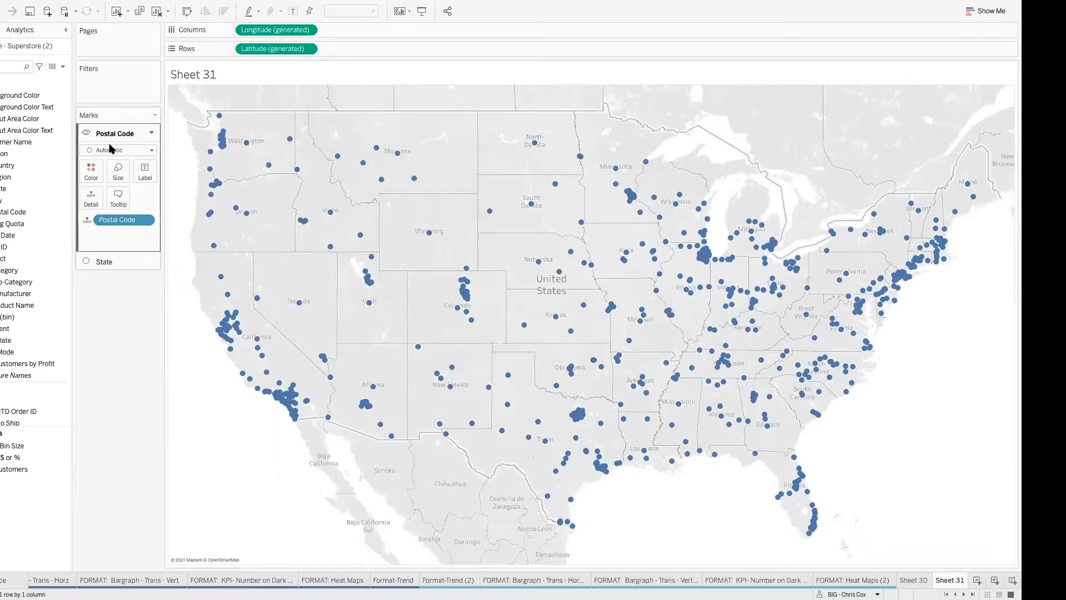
Step: Color the State layer by Profit, finding the measure through a field search and clearing the search
click(103, 261)
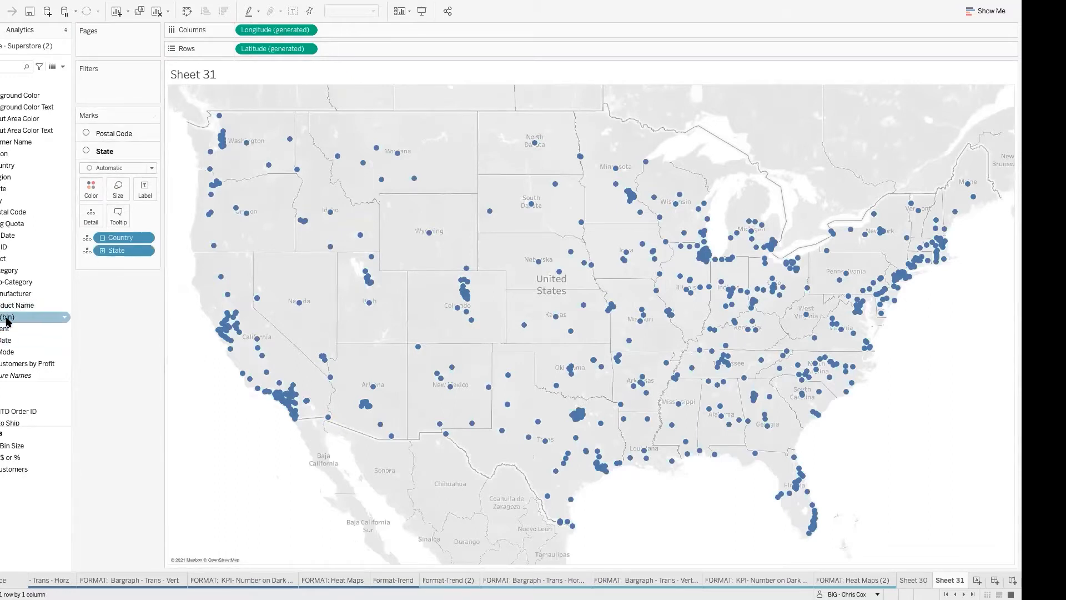
drag(16, 317, 3, 295)
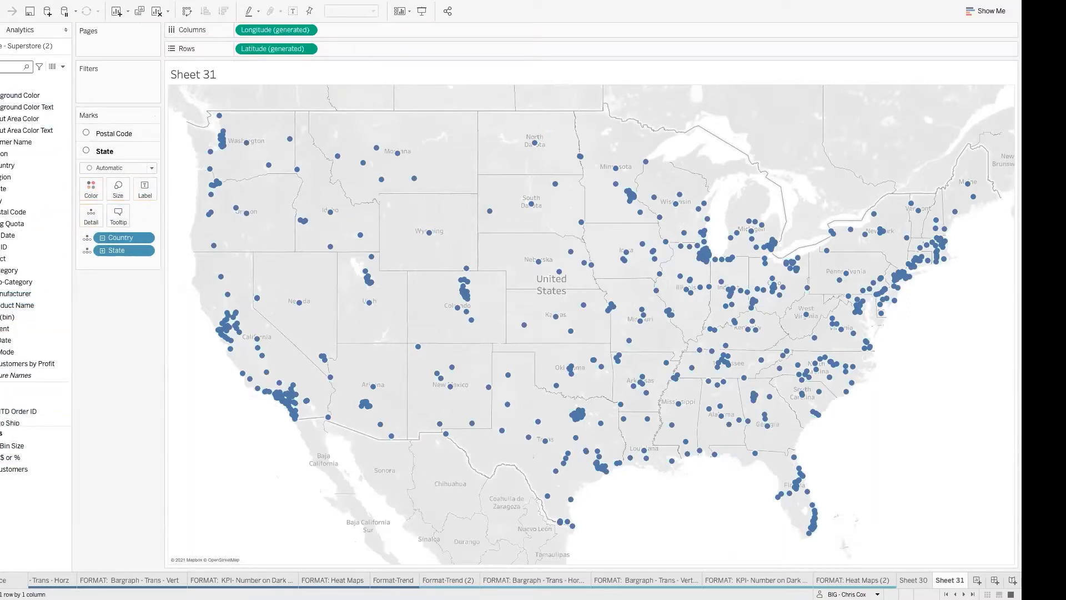
text(pr)
drag(33, 143, 80, 189)
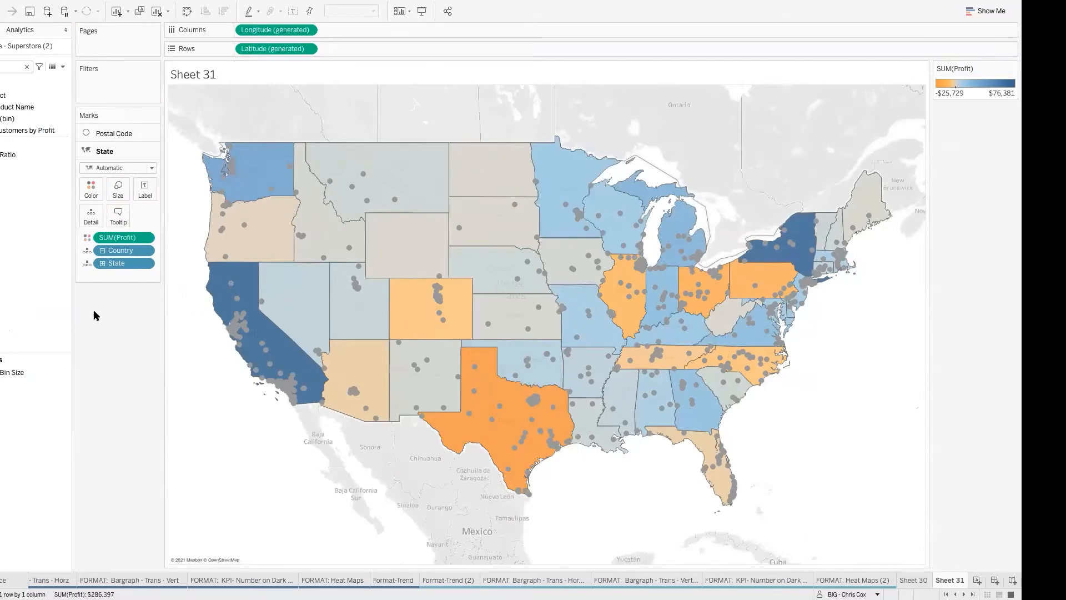
click(26, 66)
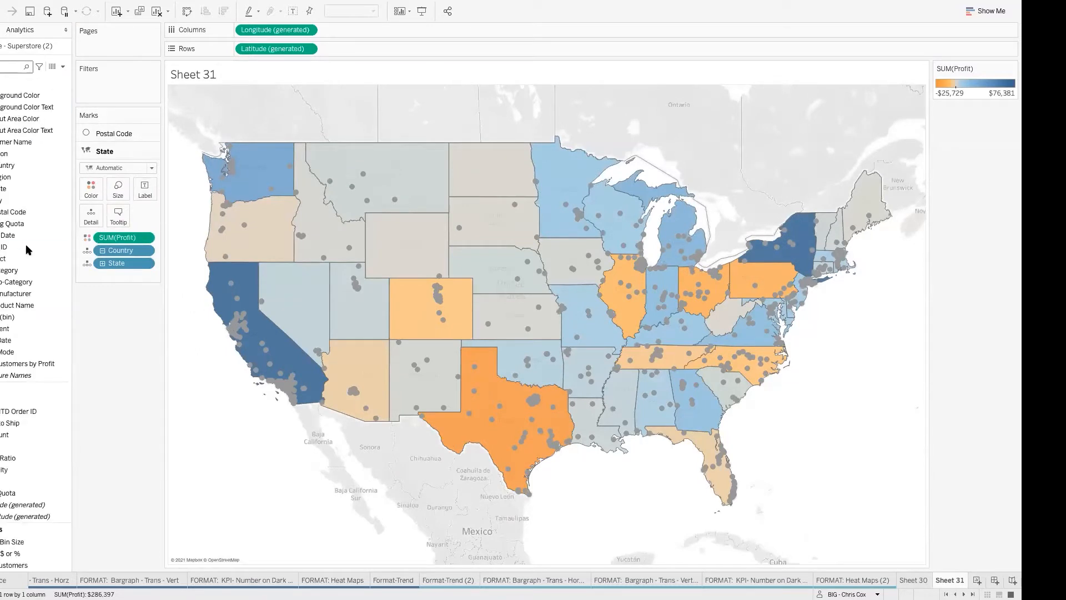
Step: Add State to the map as another marks layer and set its mark type to Shape
drag(13, 192, 263, 109)
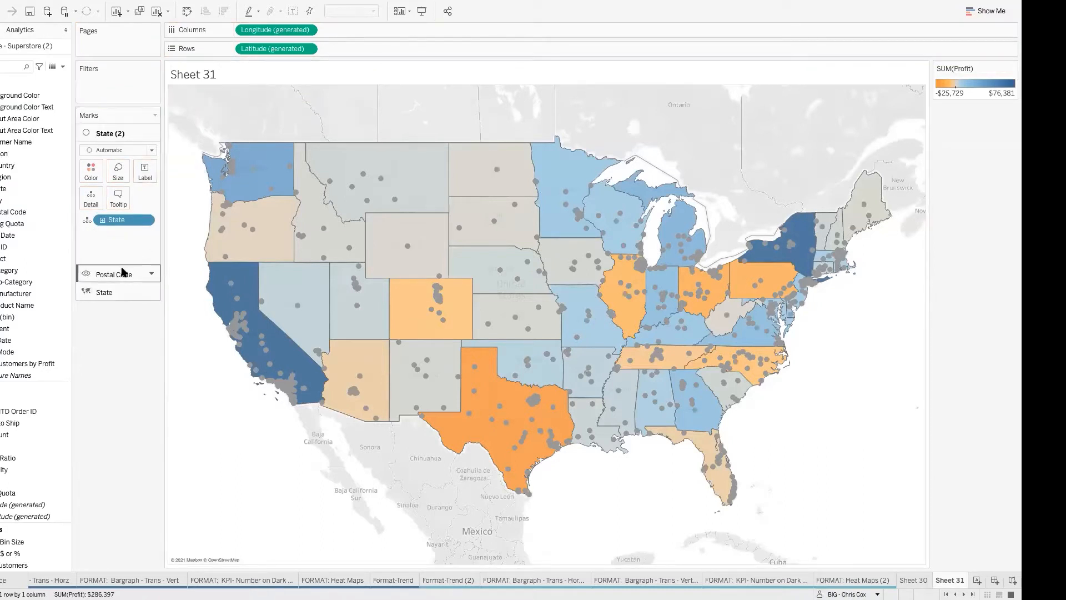
click(116, 175)
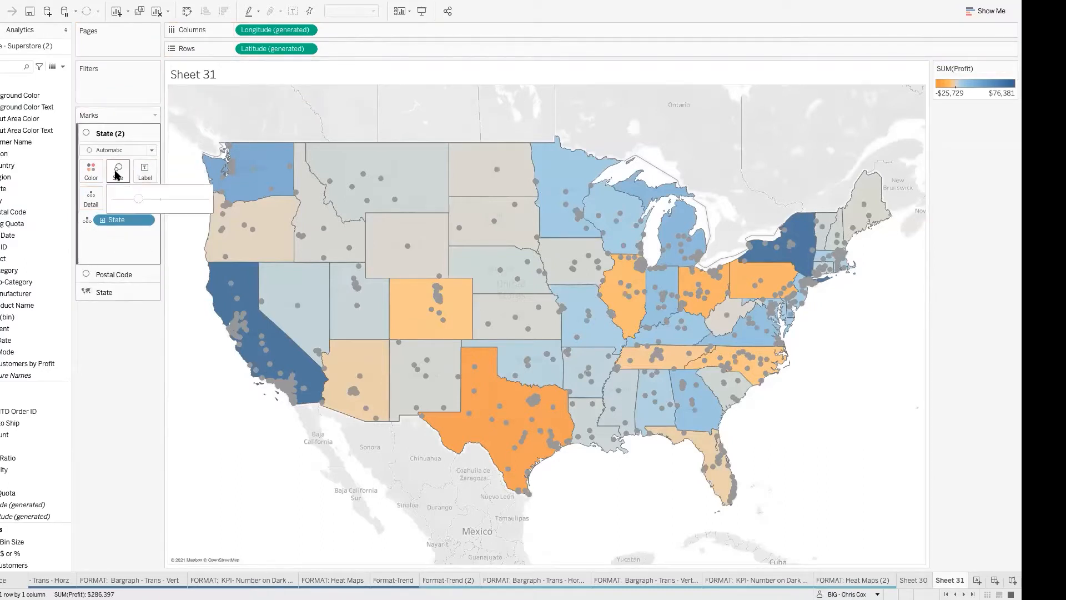
click(119, 150)
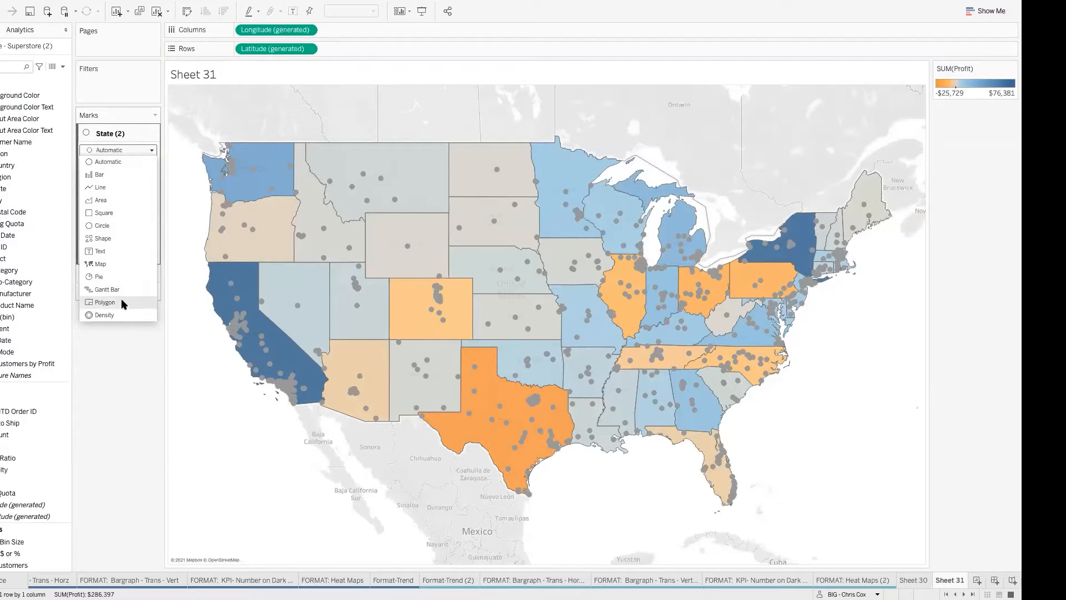
click(102, 238)
Step: Assign the dark blue home icon from the BI Shapes palette to the State (2) layer
click(144, 197)
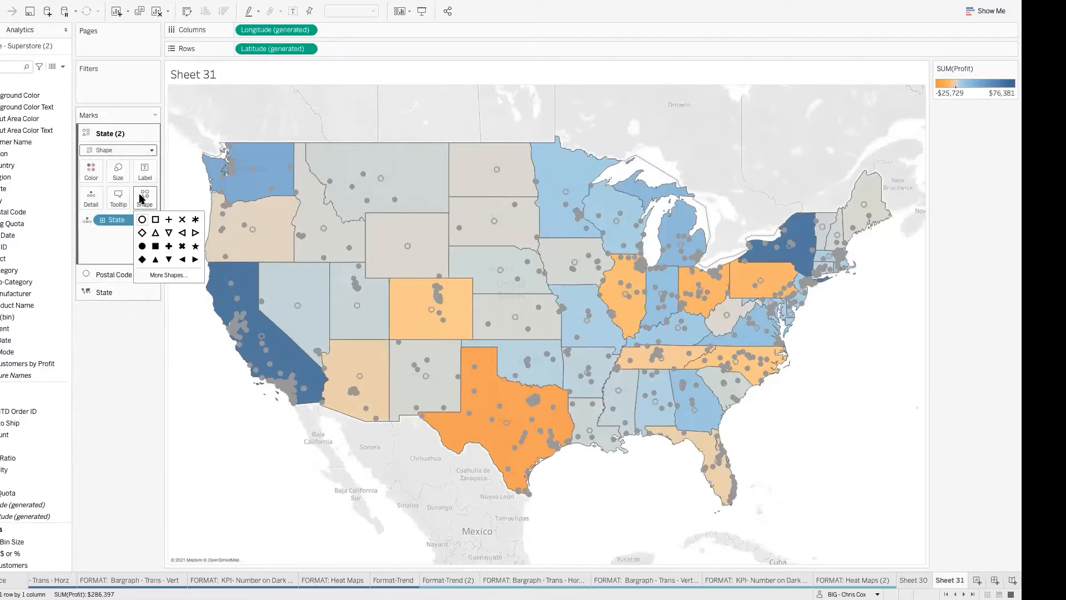
click(161, 275)
click(503, 215)
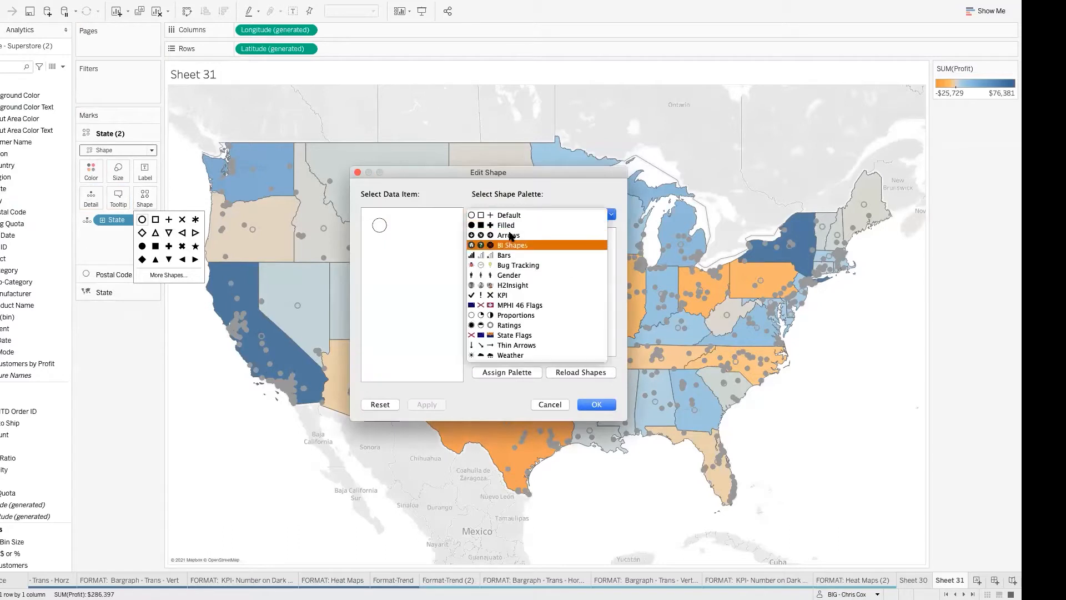
click(521, 247)
click(488, 243)
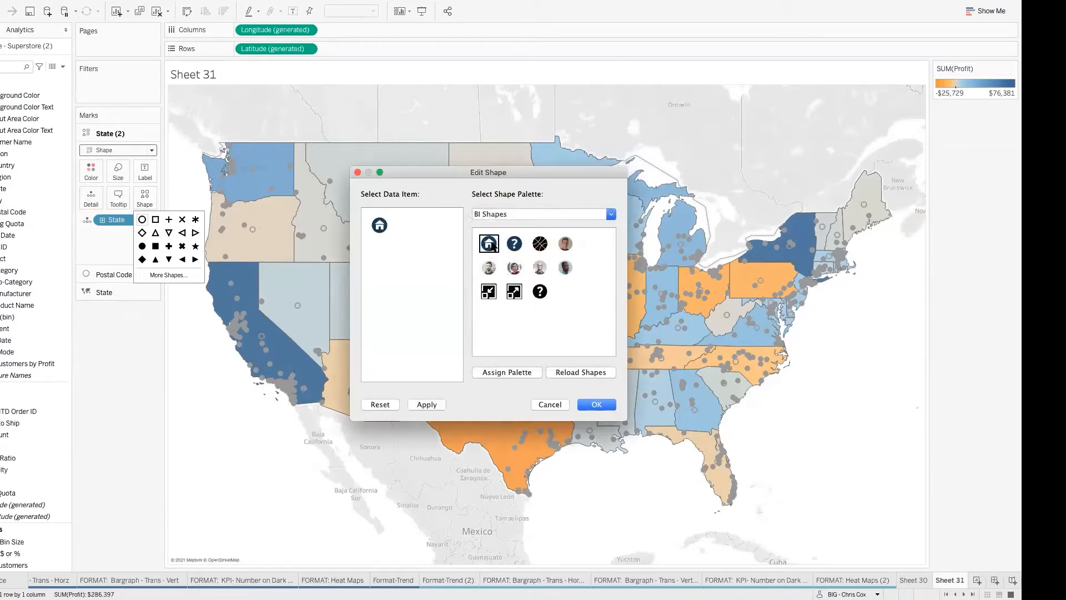
click(596, 404)
click(113, 379)
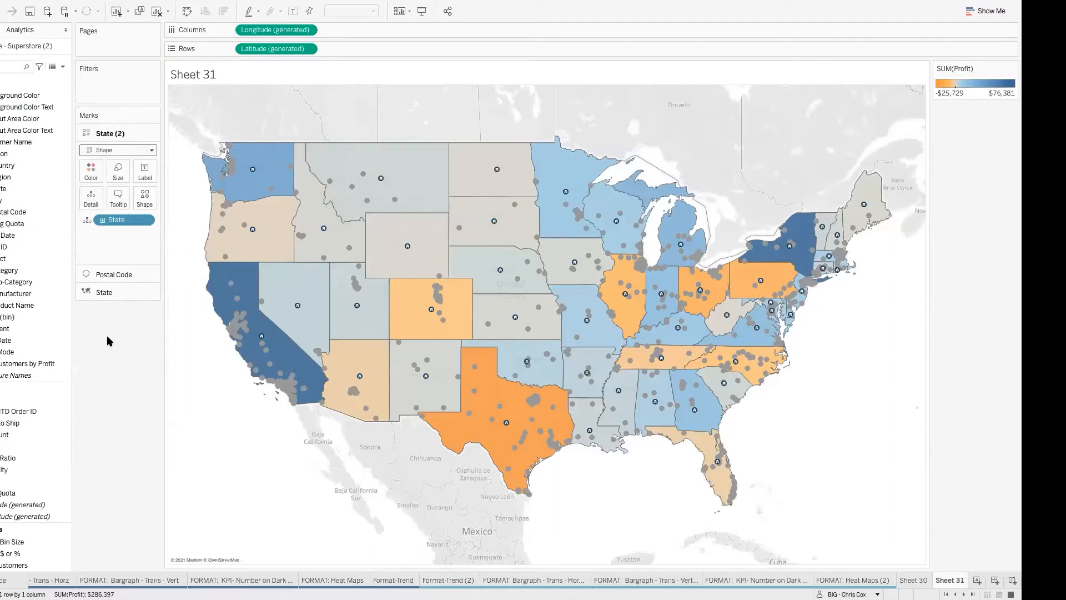
Step: Slightly enlarge the home icons on the State (2) layer
click(117, 171)
drag(143, 201, 148, 202)
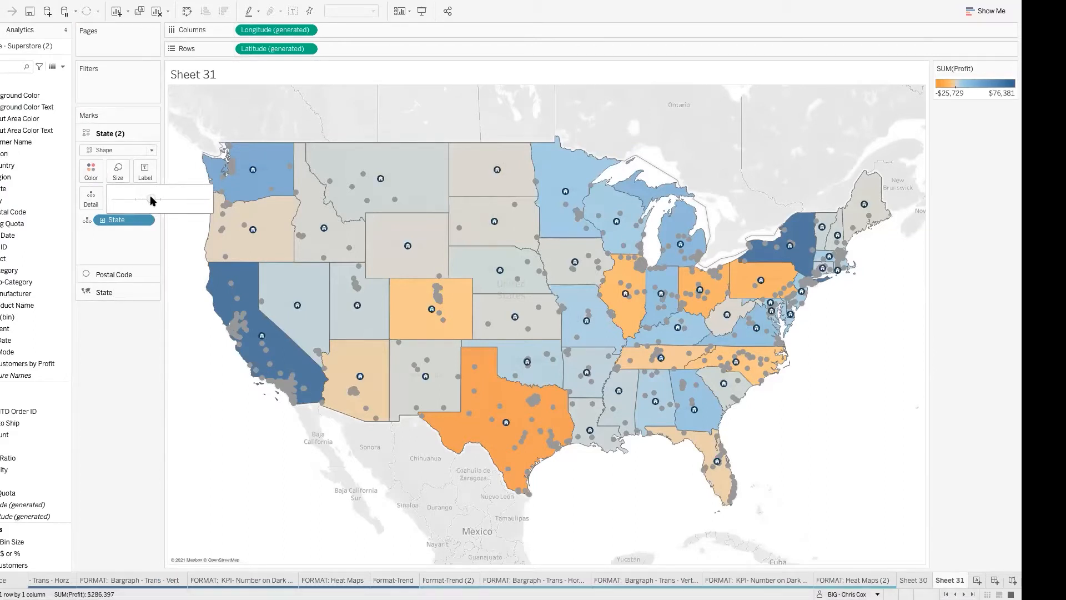
click(129, 370)
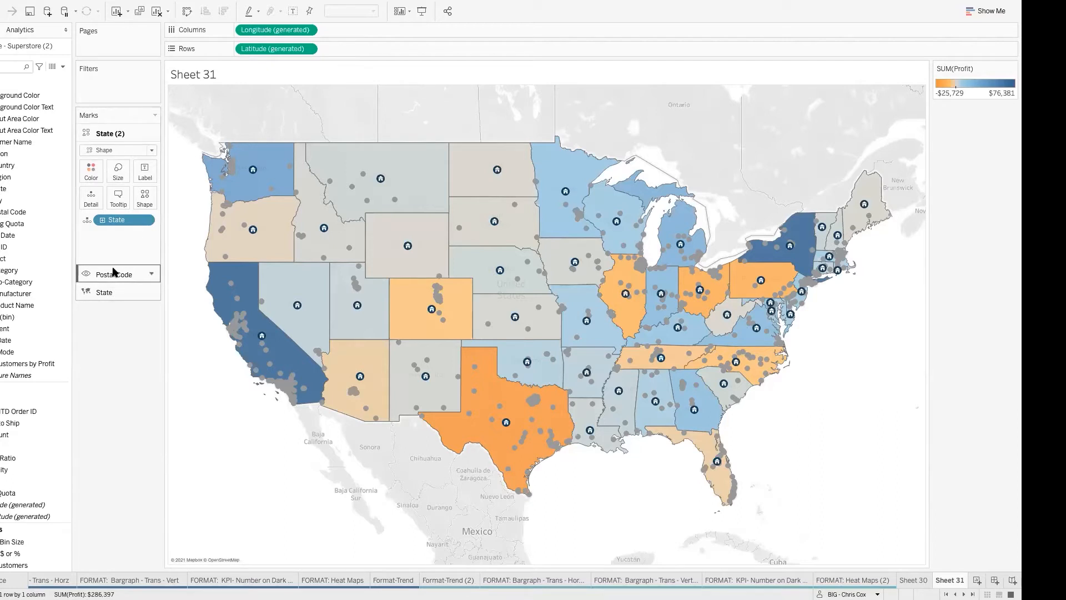
Step: Move the Postal Code layer above State (2), and send it to the back beneath both State layers
drag(113, 272, 117, 126)
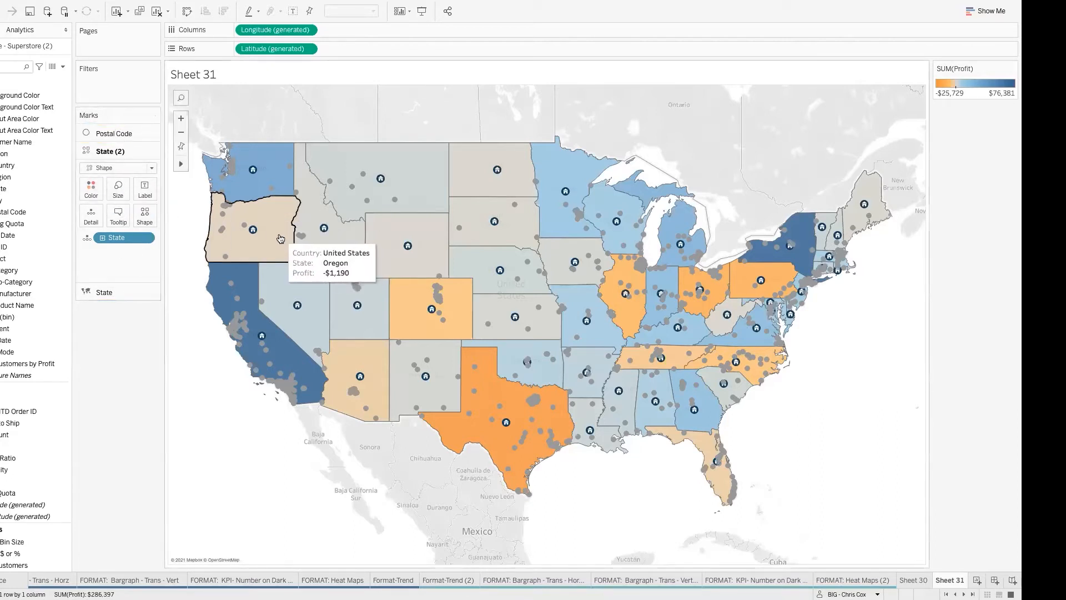
drag(117, 129, 130, 300)
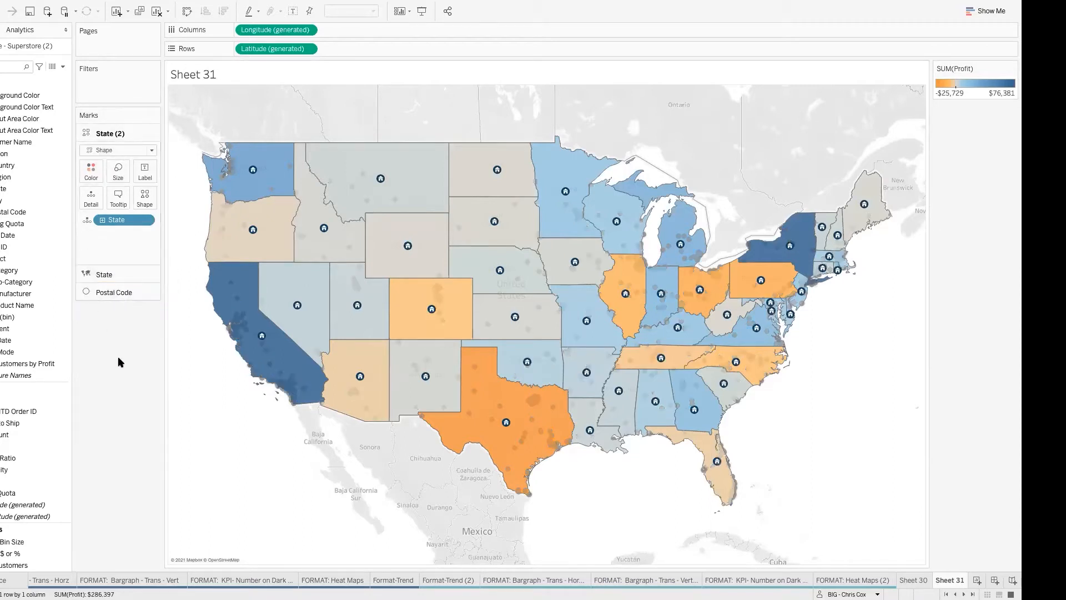
mouse_move(252, 351)
mouse_move(245, 324)
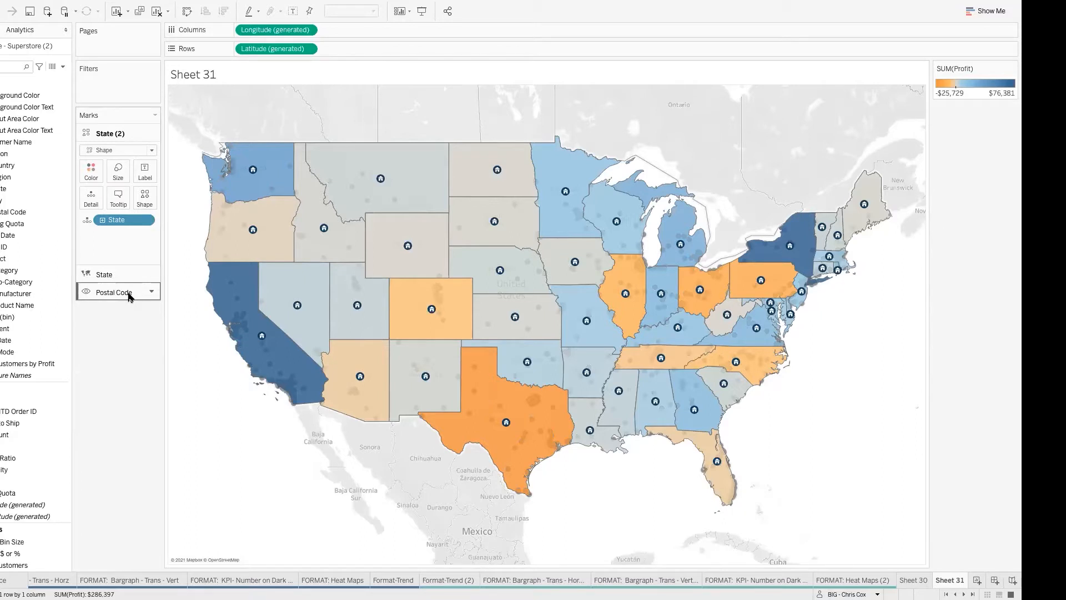
mouse_move(298, 305)
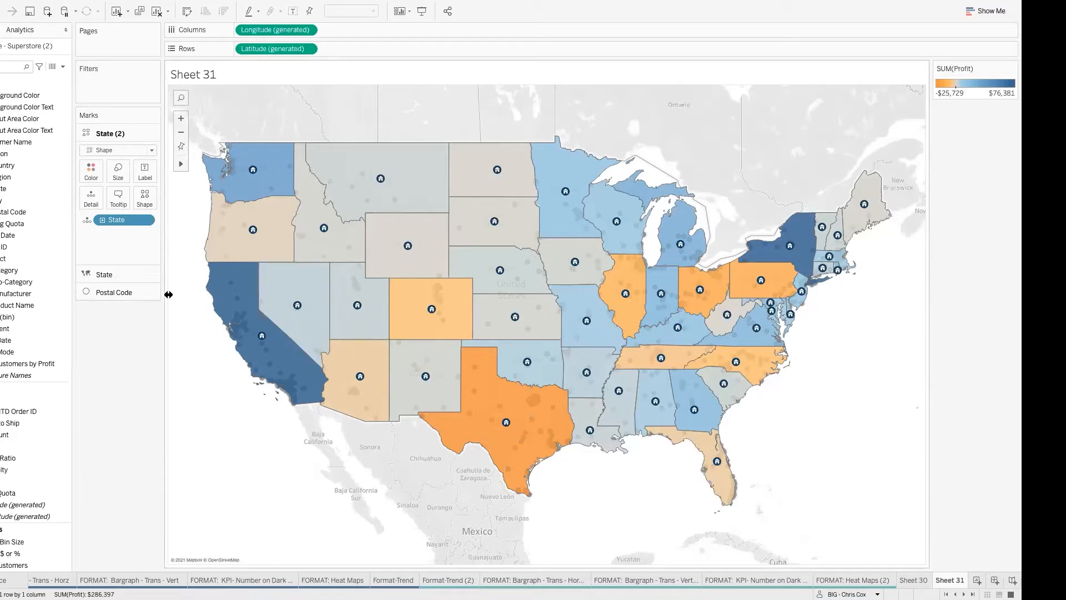
Step: Bring the Postal Code layer to the front, above both State layers, and check a postal code point's tooltip in Oregon
drag(136, 292, 127, 132)
mouse_move(251, 244)
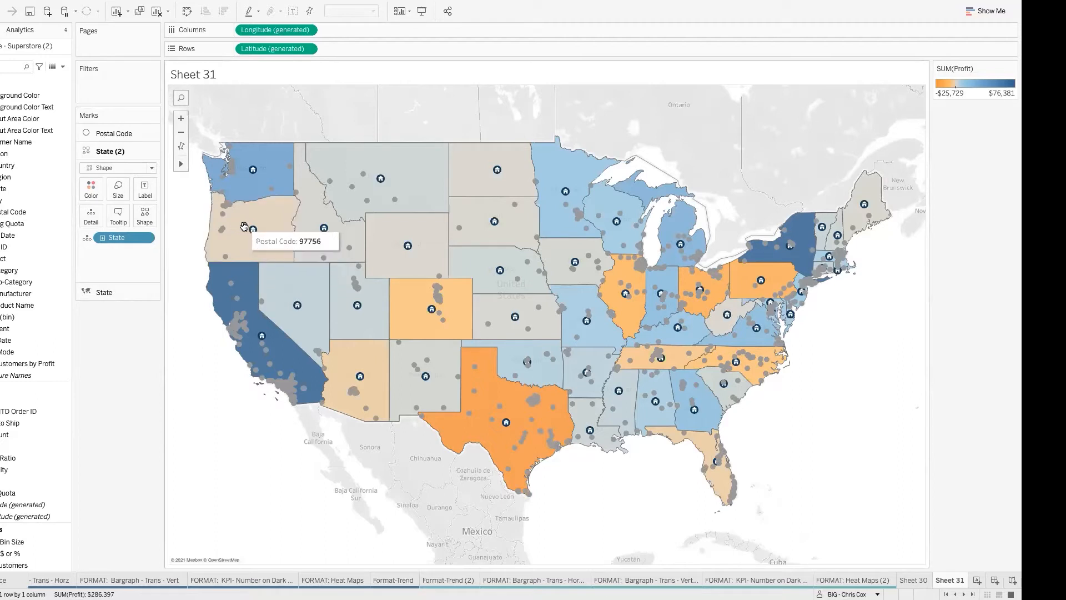
drag(117, 134, 115, 298)
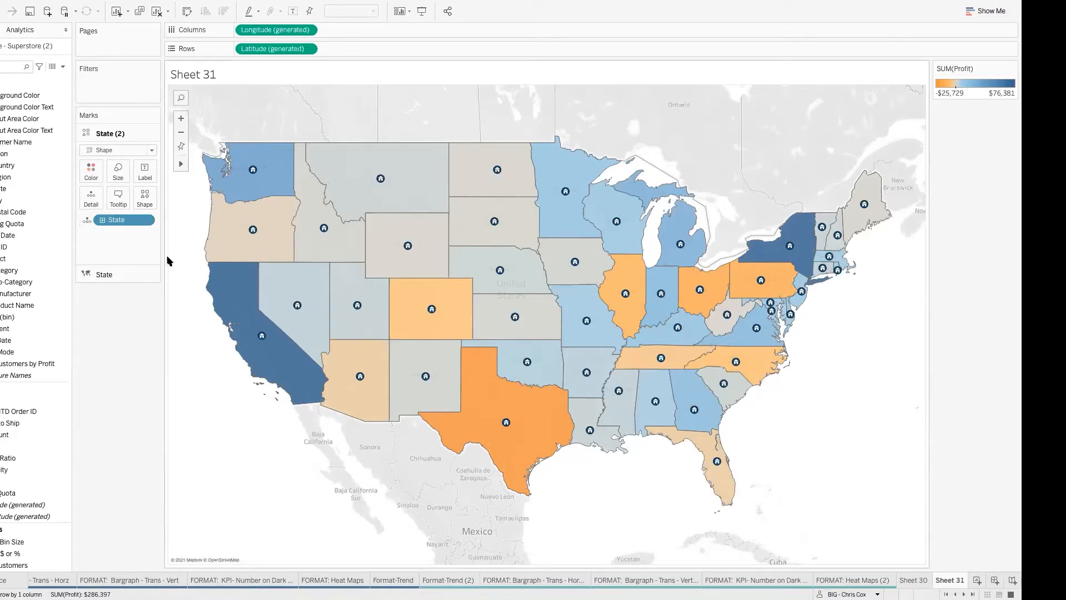
key(ctrl+z)
drag(114, 185, 111, 301)
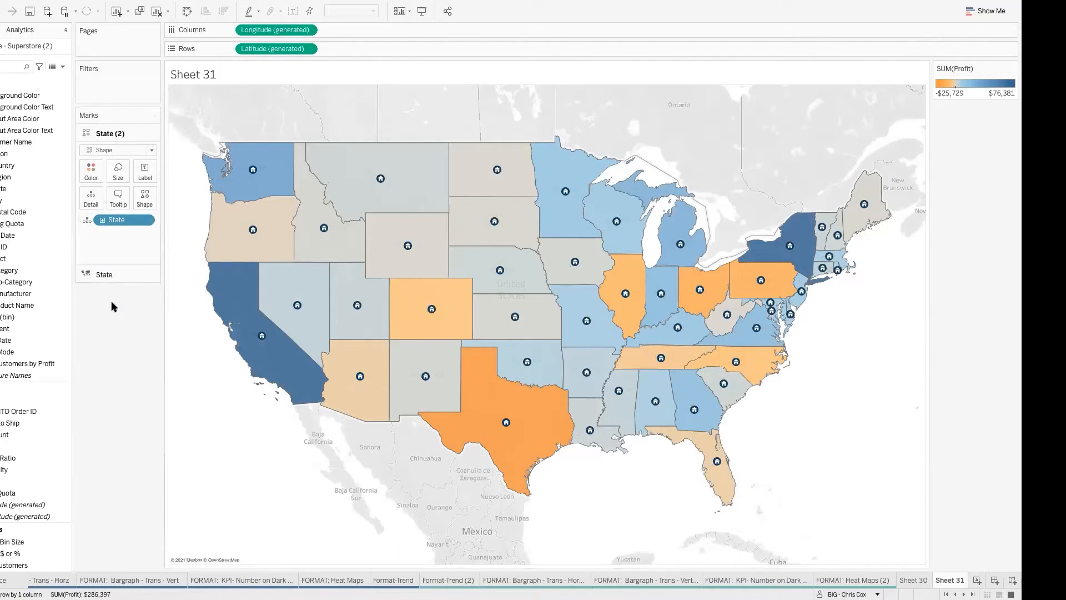
key(ctrl+z)
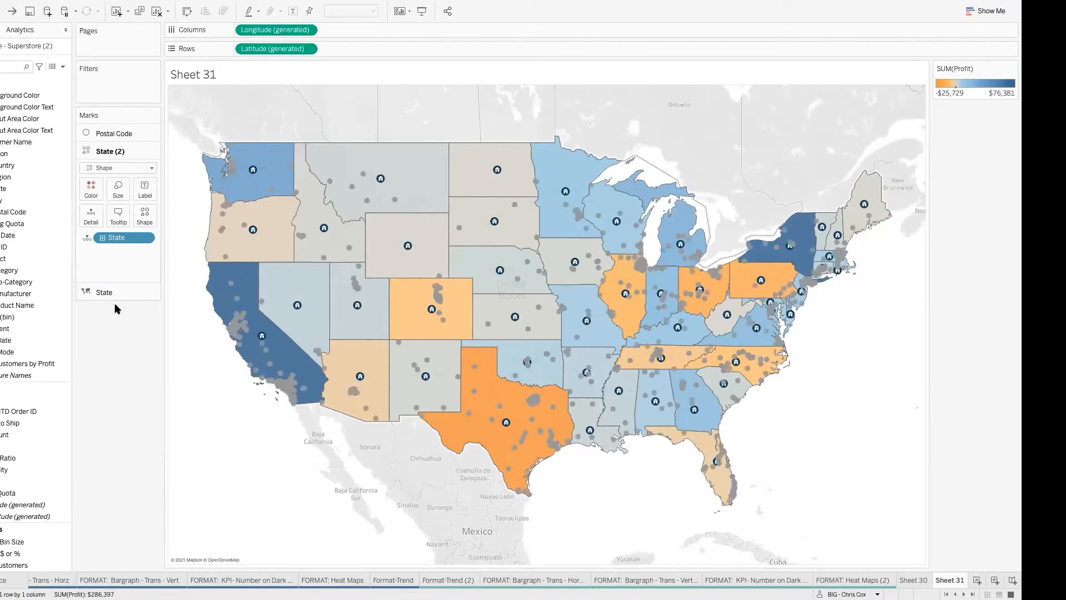
Step: Send the Postal Code layer beneath both State layers, and return it to the front above them
key(ctrl+y)
mouse_move(248, 329)
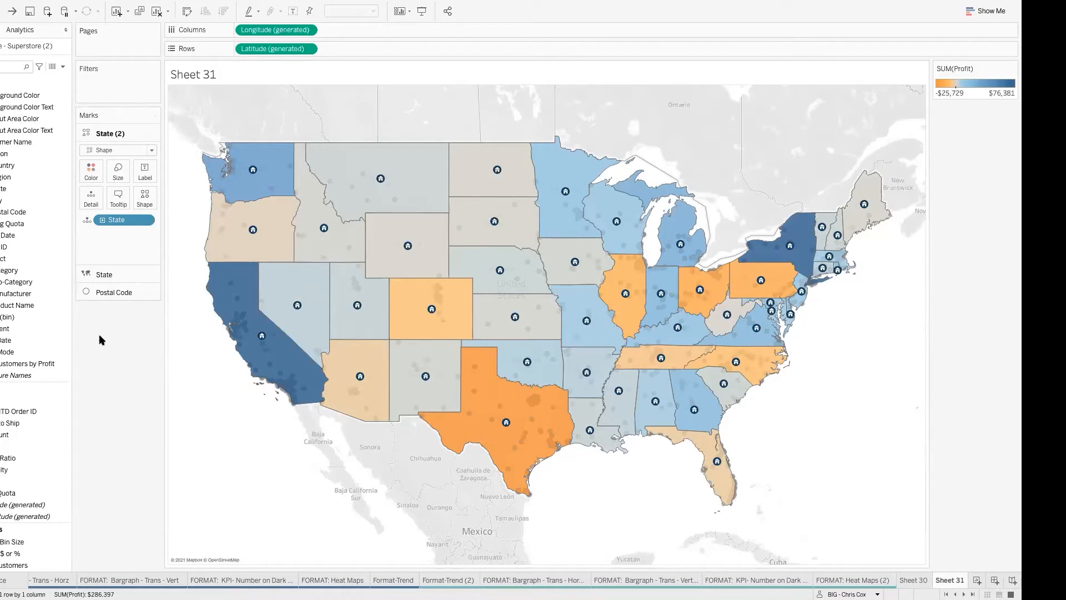
drag(111, 292, 113, 134)
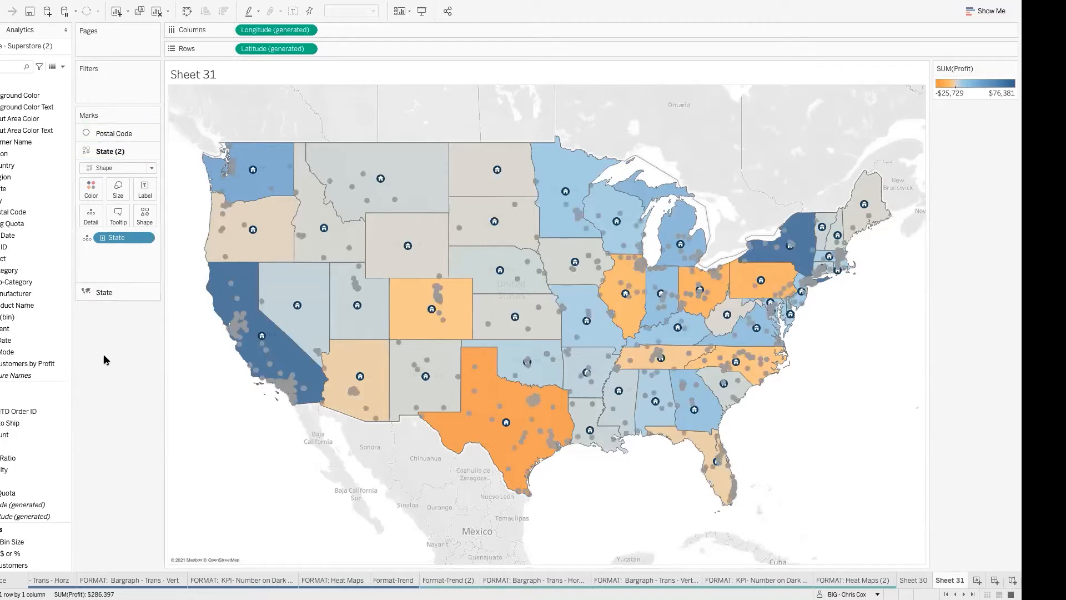
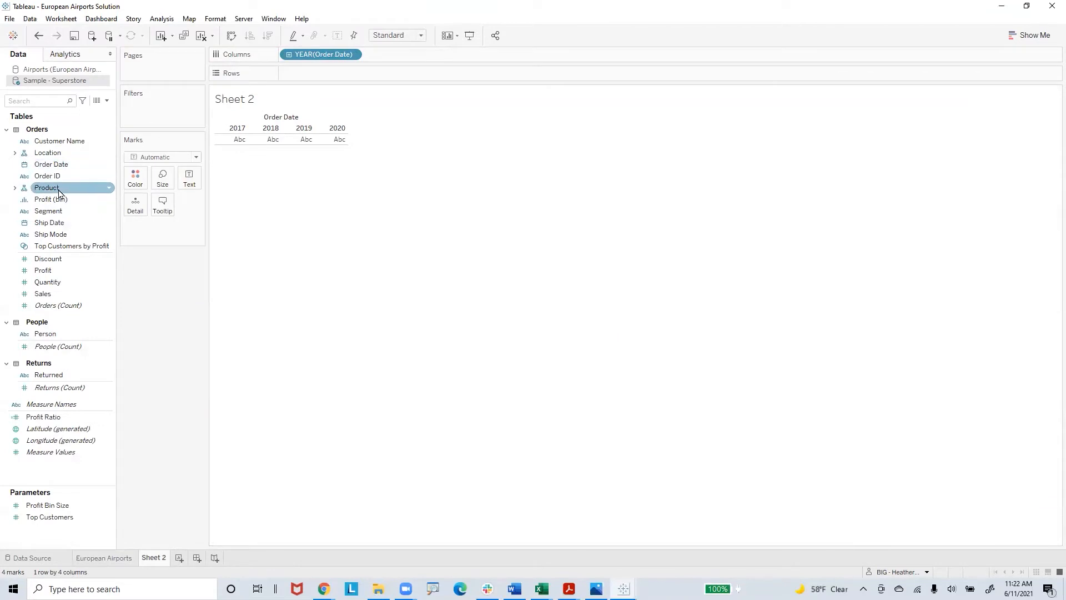
Step: Add Segment to the rows of Sheet 2, against the yearly Order Date columns
click(7, 129)
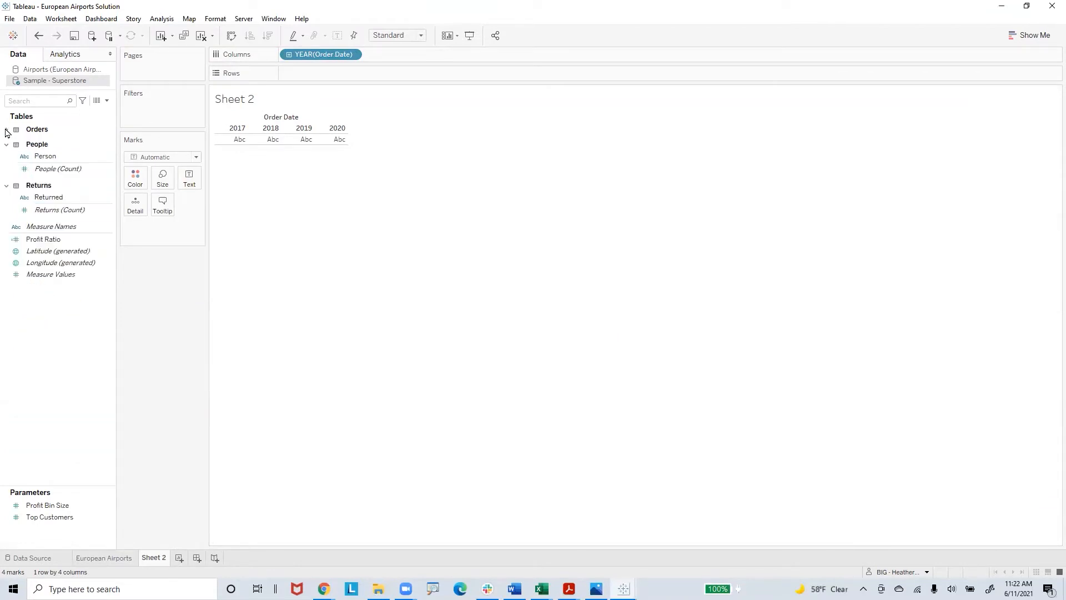
click(6, 130)
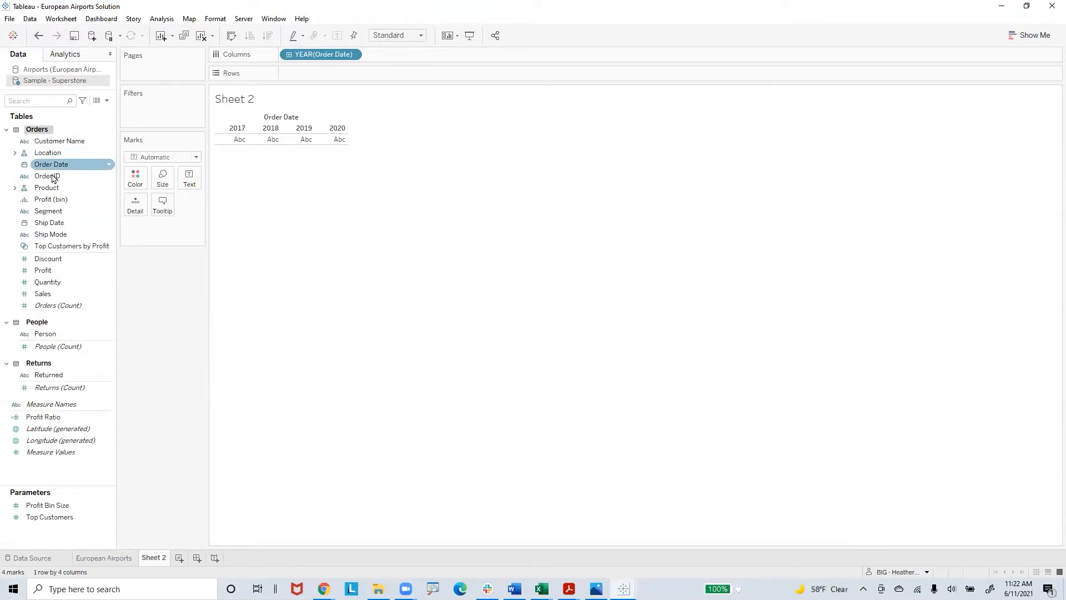
drag(57, 213, 308, 74)
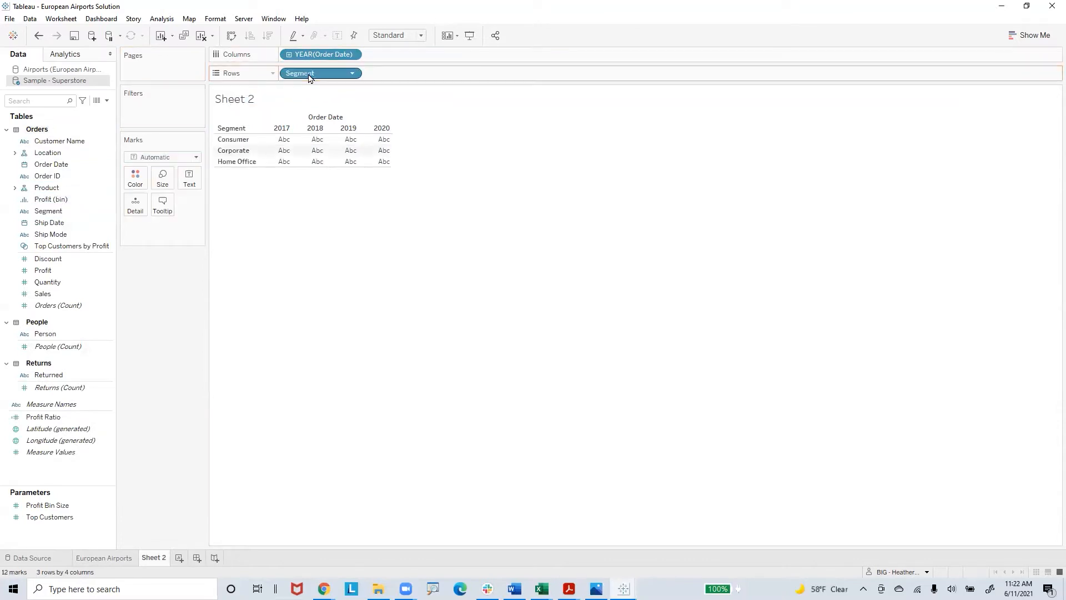
Step: Change Order Date in the columns from discrete years to the continuous Day level
click(351, 55)
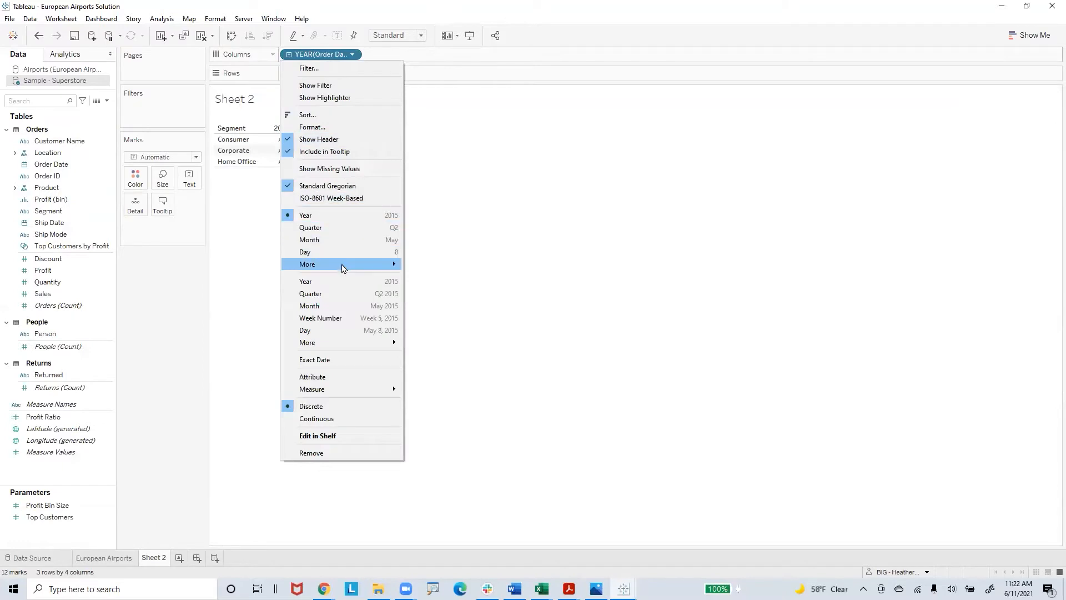
mouse_move(342, 268)
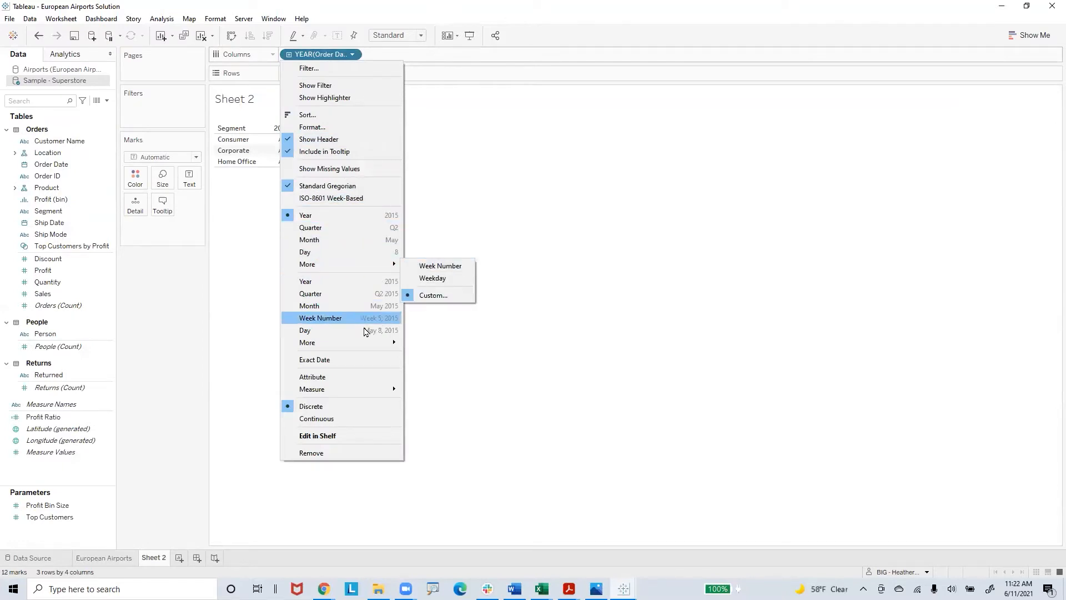
mouse_move(368, 342)
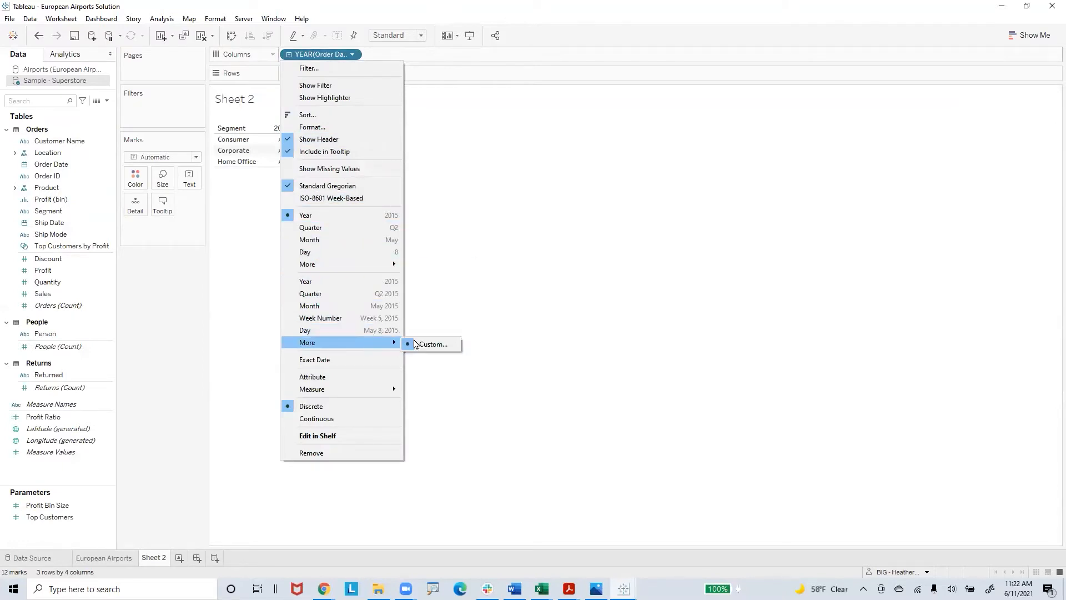
click(379, 331)
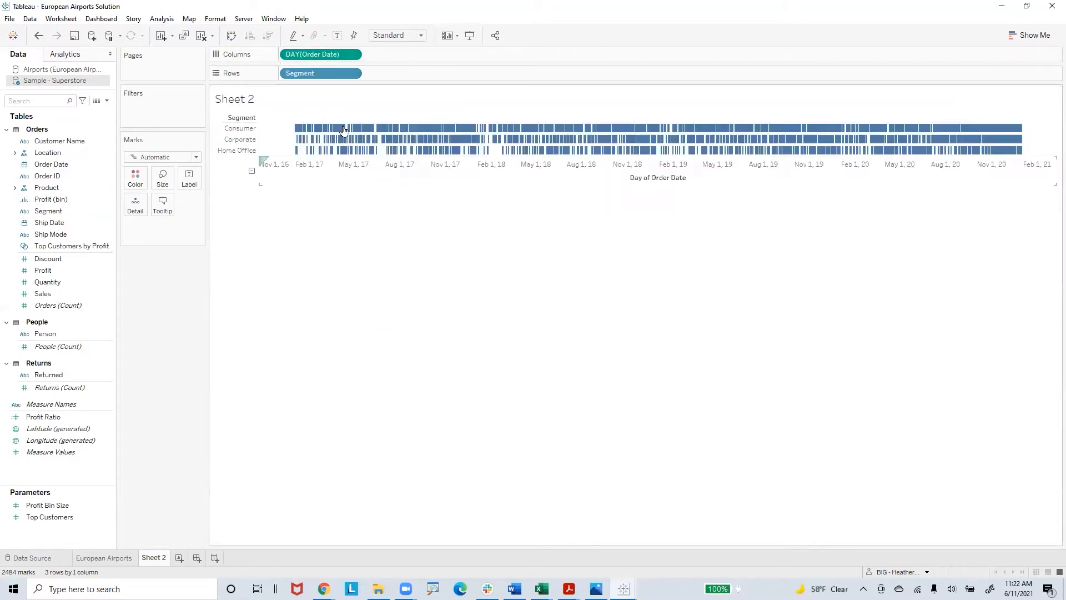
Step: Set Order Date in the columns to Exact Date and make it discrete
click(353, 74)
click(351, 54)
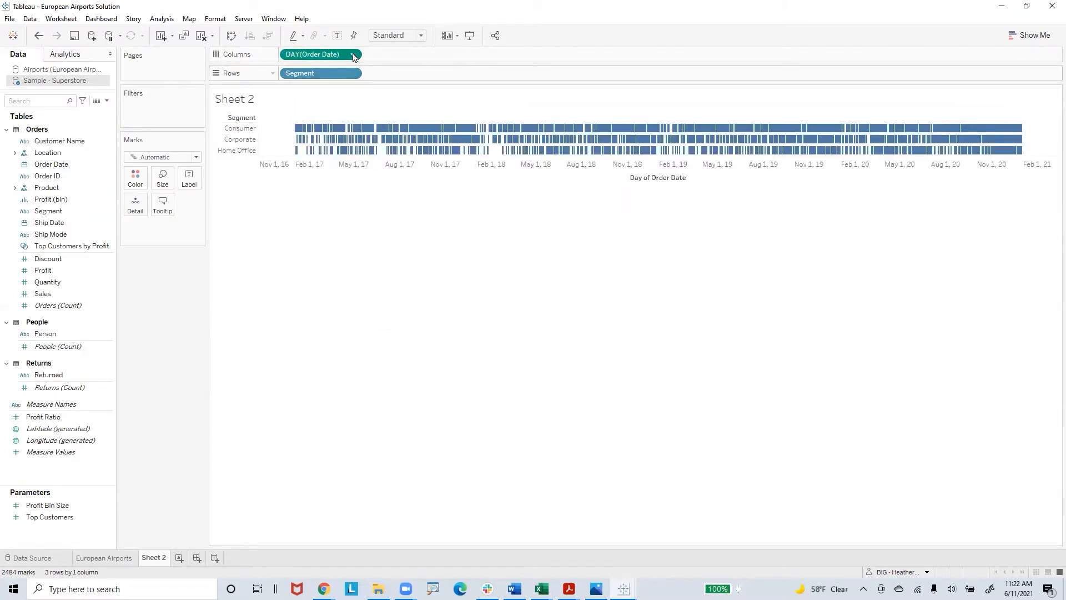
click(352, 54)
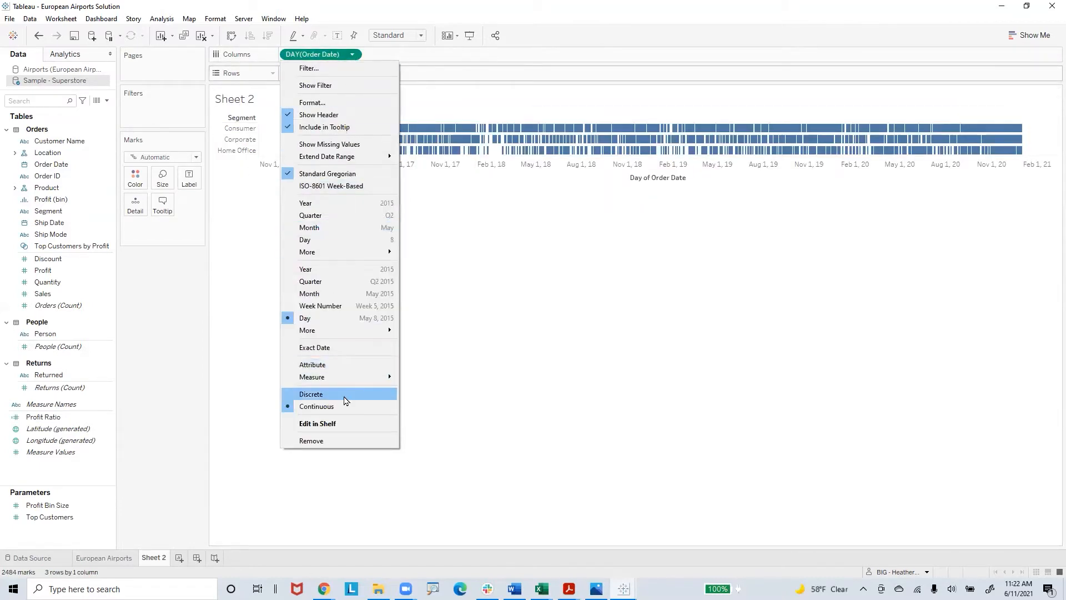
click(332, 348)
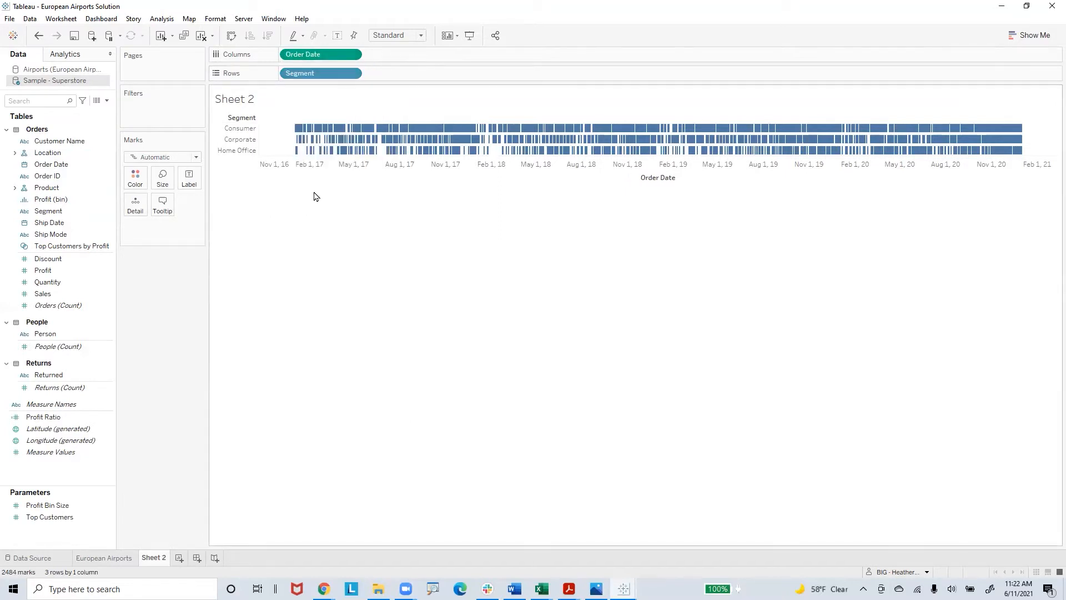
click(352, 54)
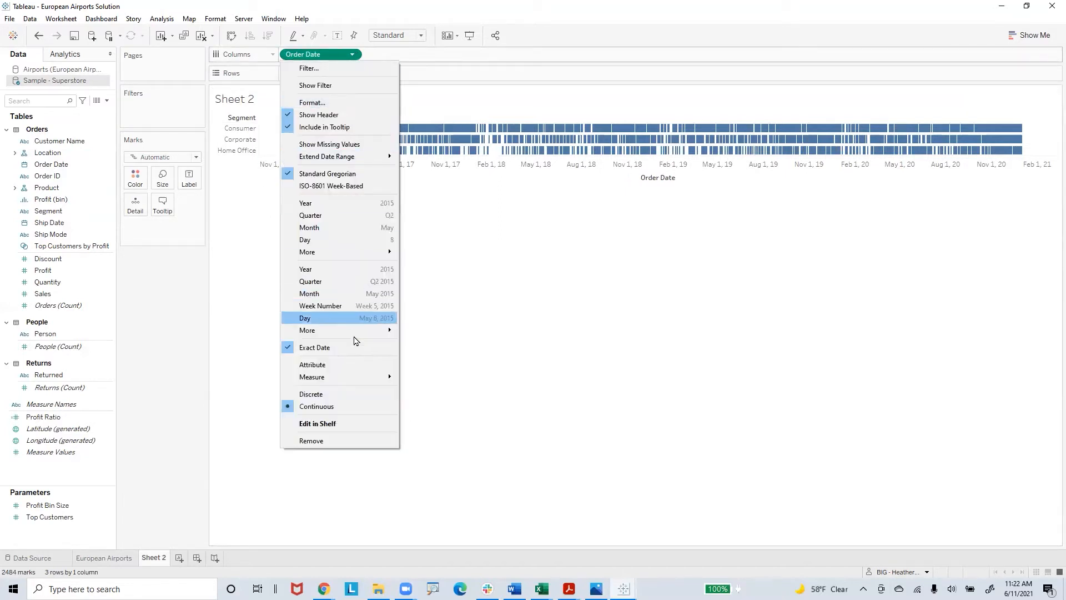
click(344, 394)
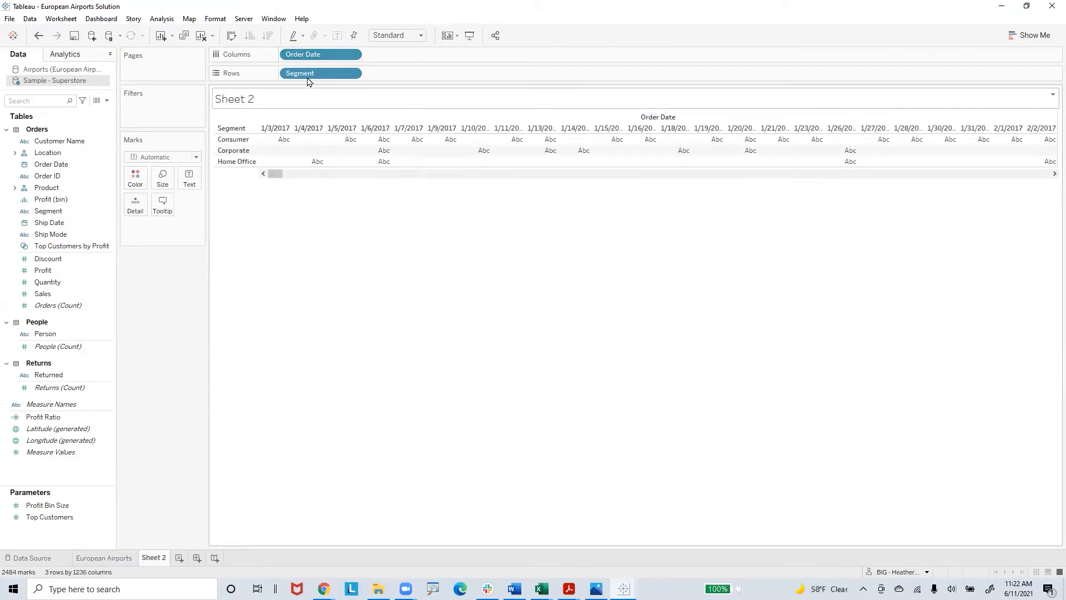
Step: Remove Segment from the view and move Order Date from the columns to the rows
drag(307, 74, 197, 278)
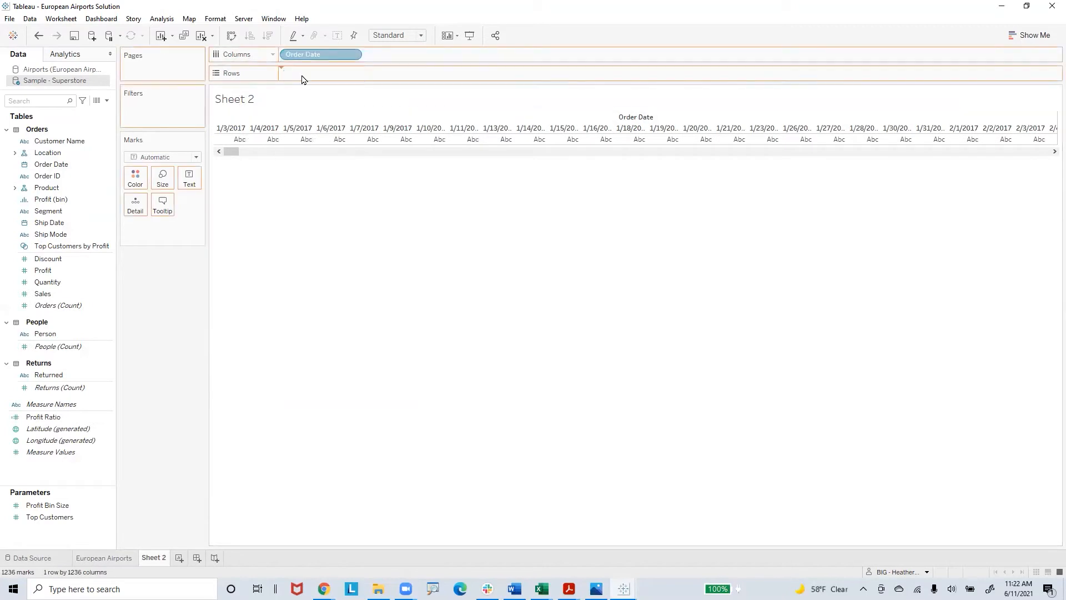
drag(304, 79, 303, 75)
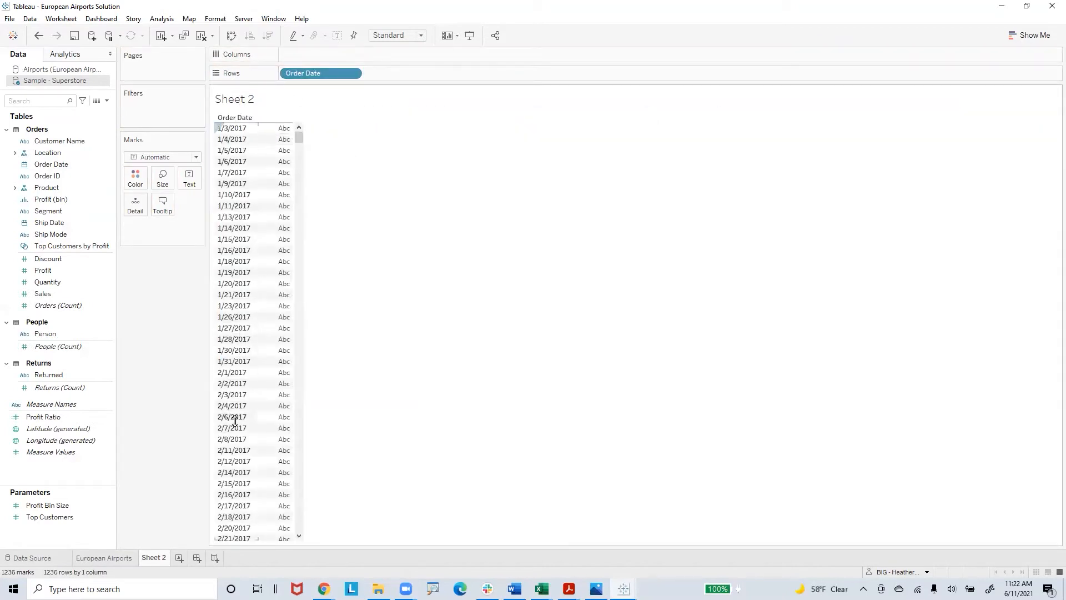
Step: Switch the exact Order Date in the rows to continuous, and return it to discrete
click(352, 72)
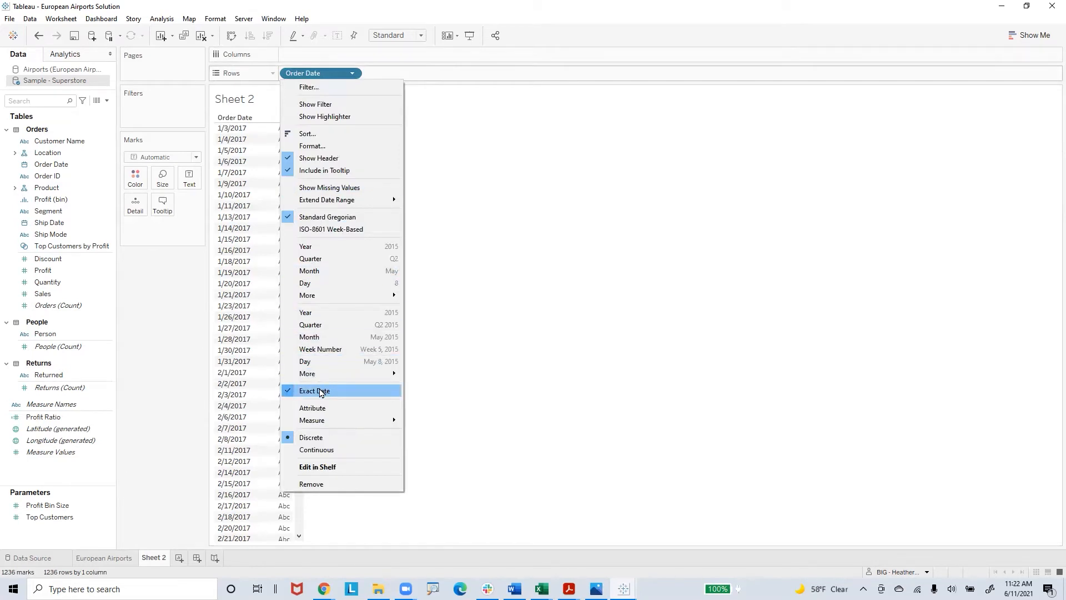
click(323, 450)
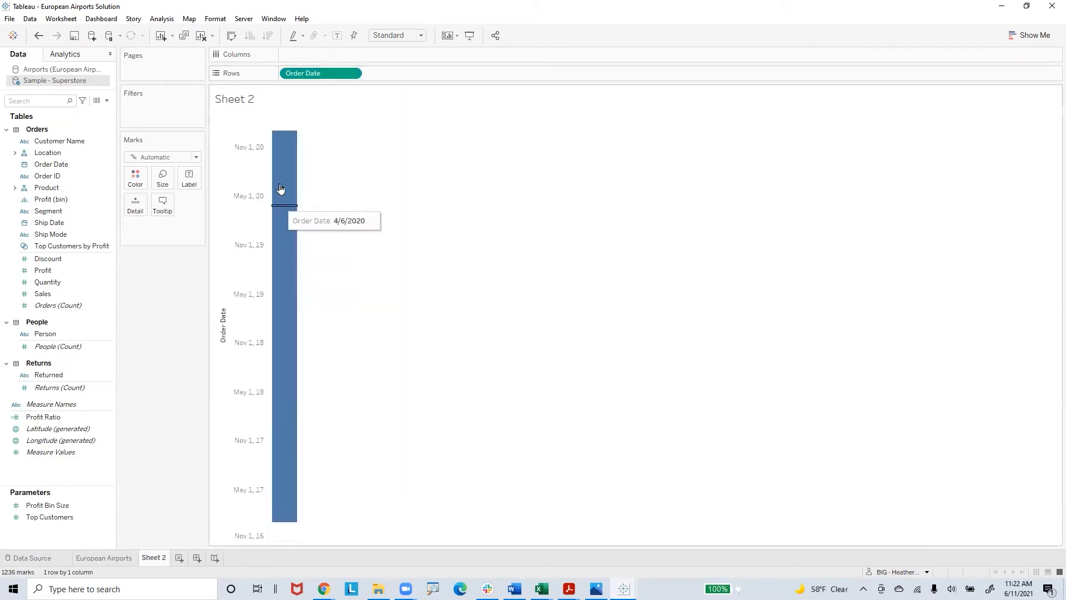
click(356, 73)
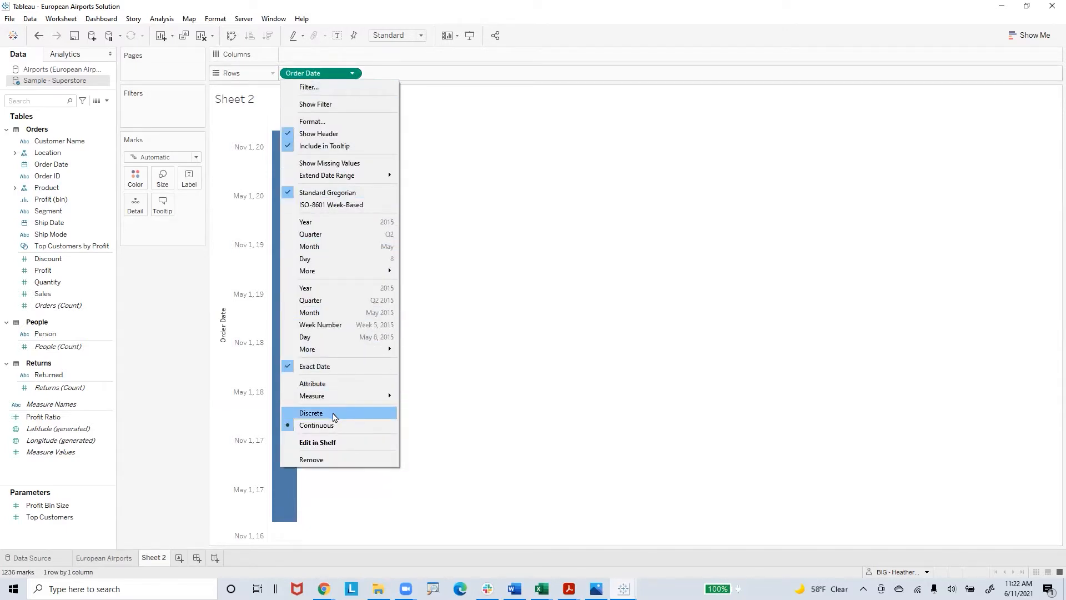
click(311, 413)
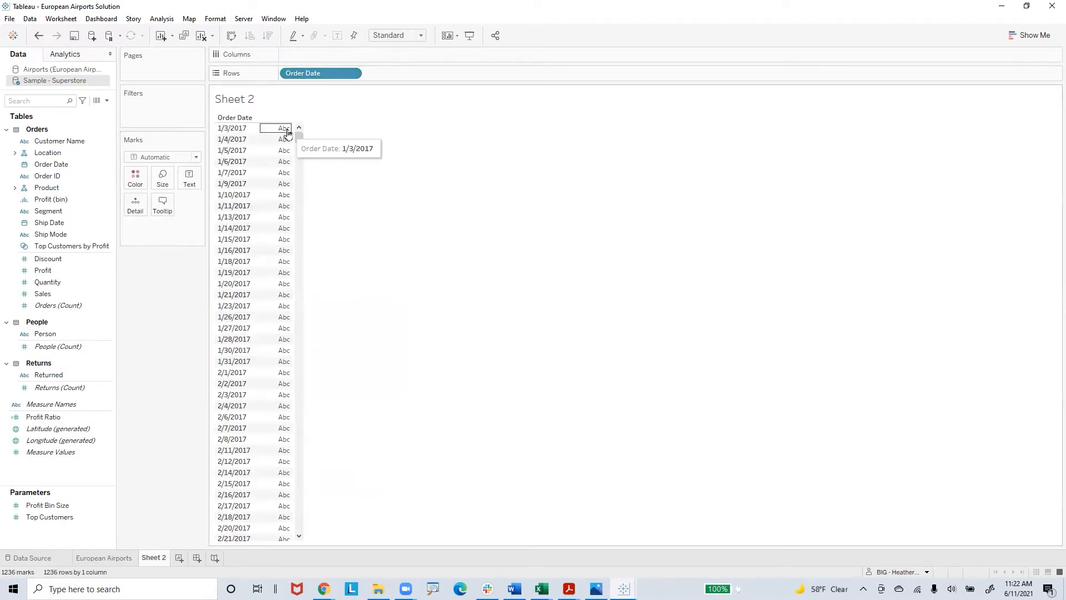
mouse_move(300, 144)
mouse_down()
mouse_move(304, 259)
mouse_move(299, 136)
mouse_up()
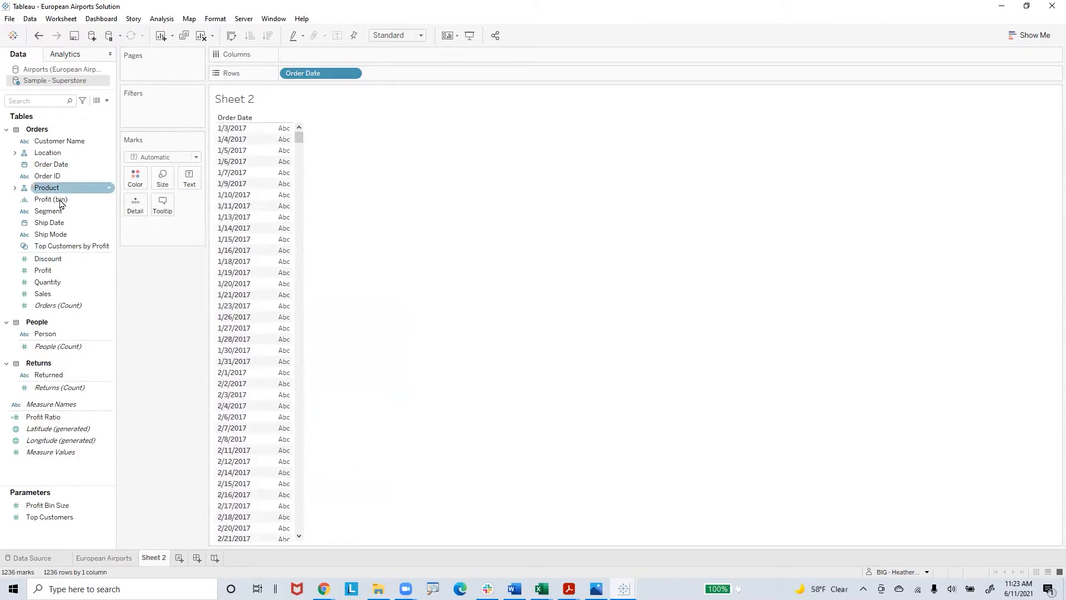
Step: Add a Range of Dates filter on Order Date covering 1/3/2017 to 12/30/2020
drag(51, 164, 156, 115)
click(503, 213)
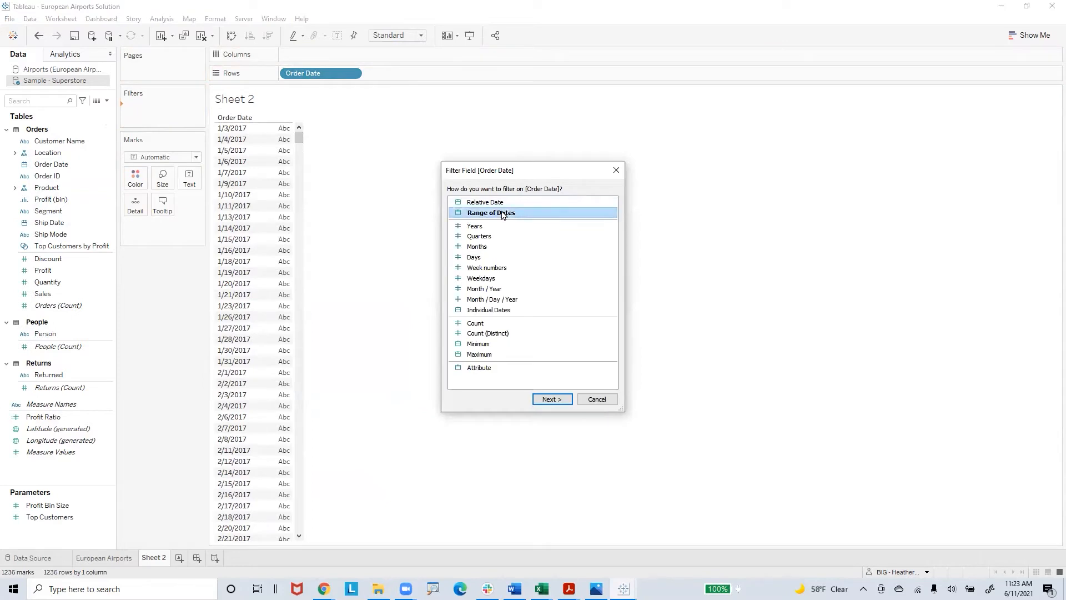
click(561, 400)
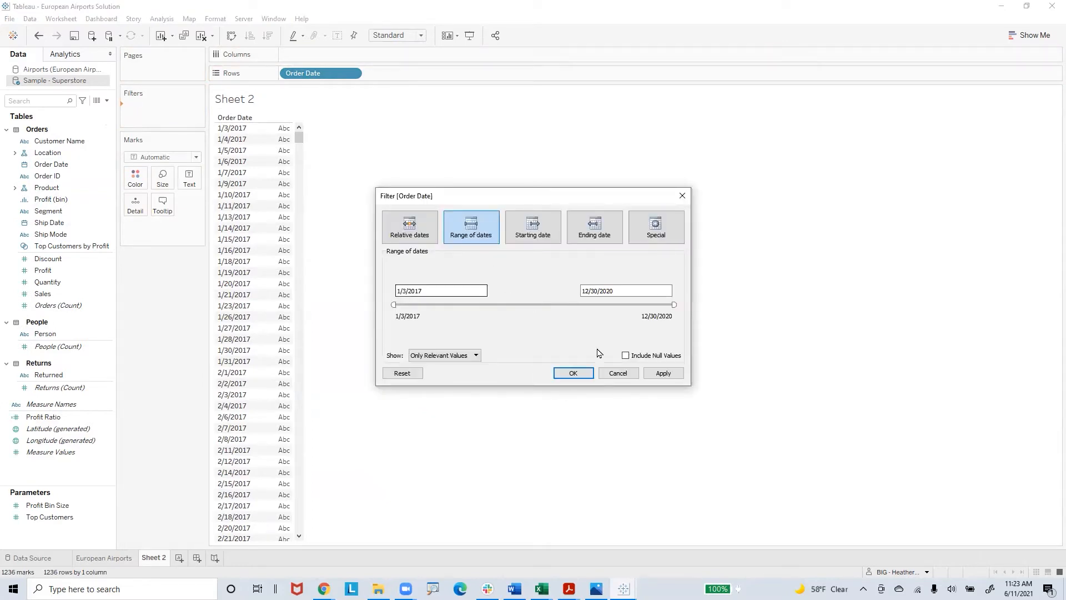
click(575, 373)
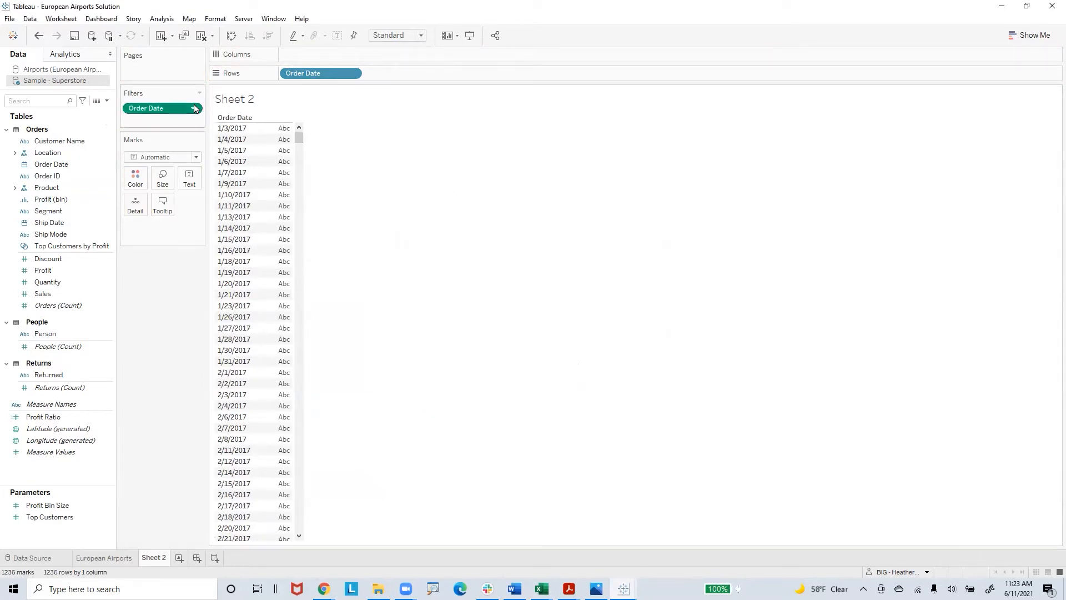
Step: Show the Order Date filter control beside the view and move its range start to 4/19/2020
click(193, 114)
click(180, 139)
drag(982, 118, 1038, 121)
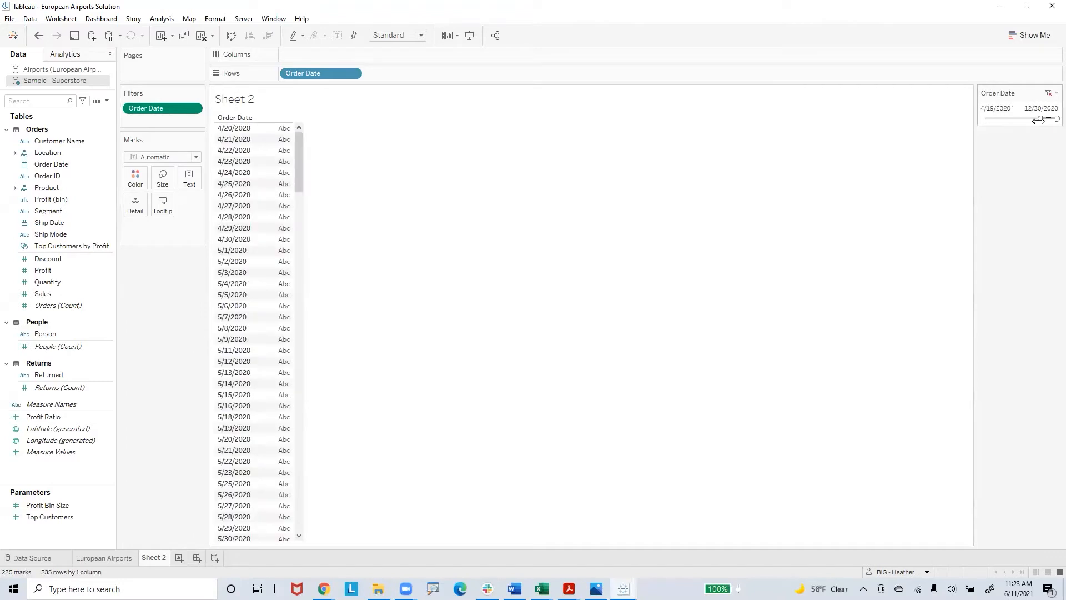
Step: Set the start of the Order Date filter range to 9/1/2020 using the calendar, and look through the listed dates
click(997, 109)
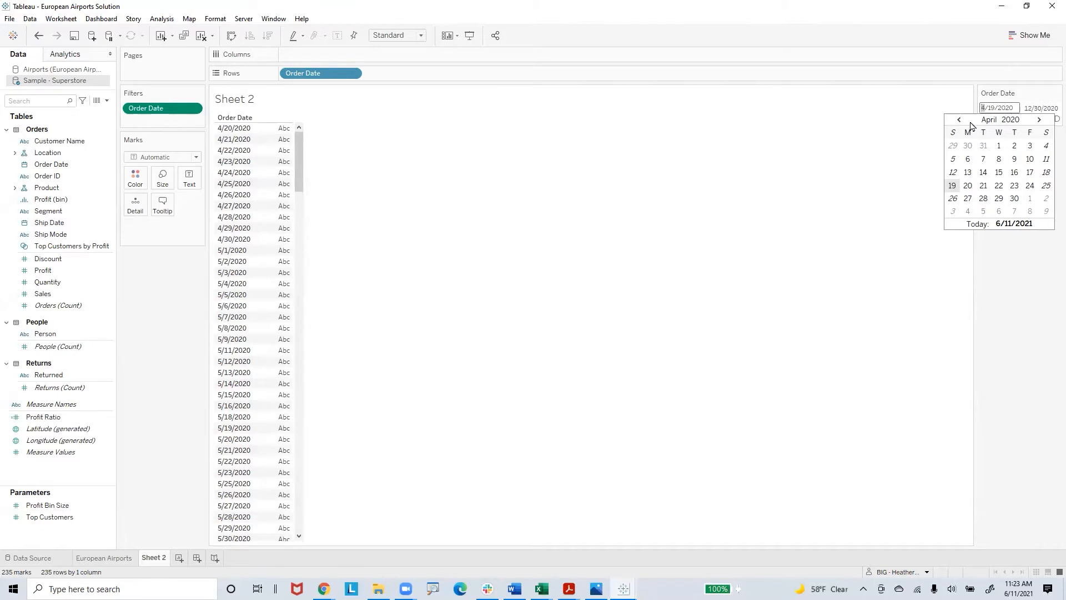
click(1040, 121)
click(1039, 121)
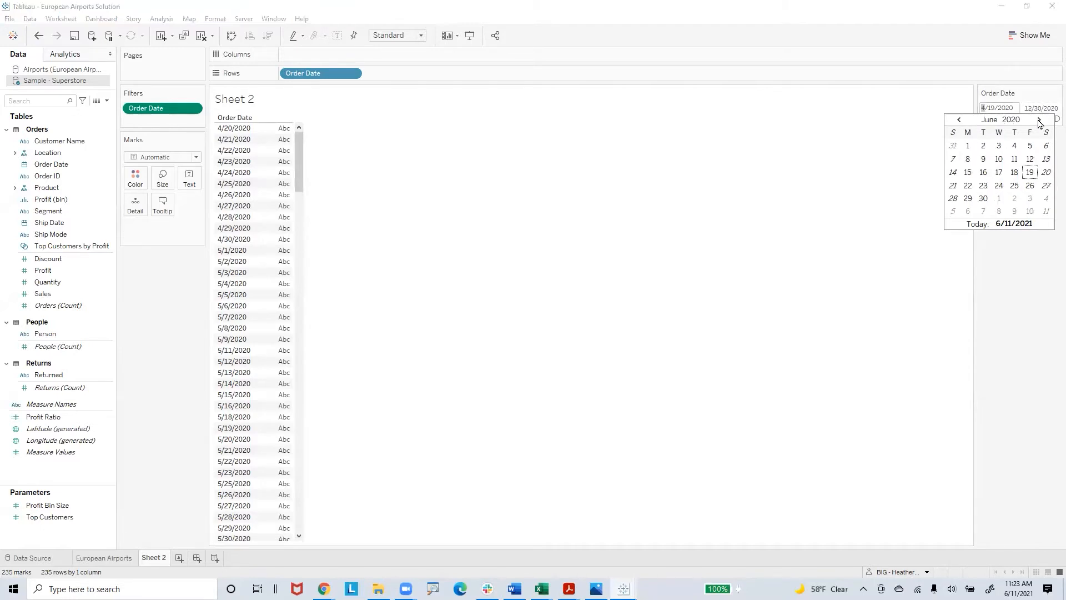
click(1040, 121)
click(1040, 121)
click(1040, 121)
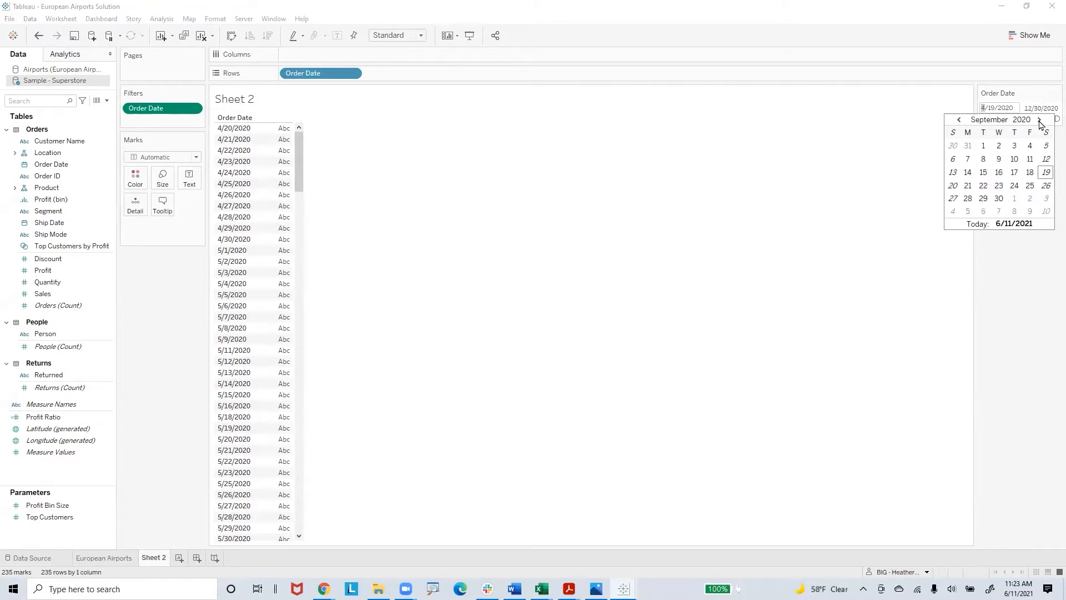
click(983, 146)
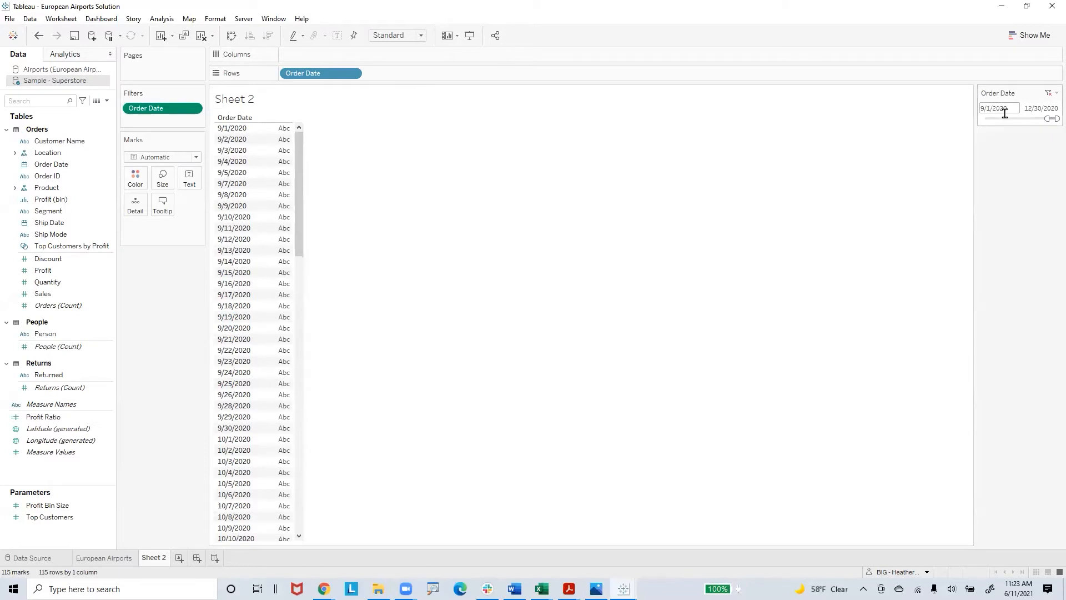
scroll(276, 399, down, 20)
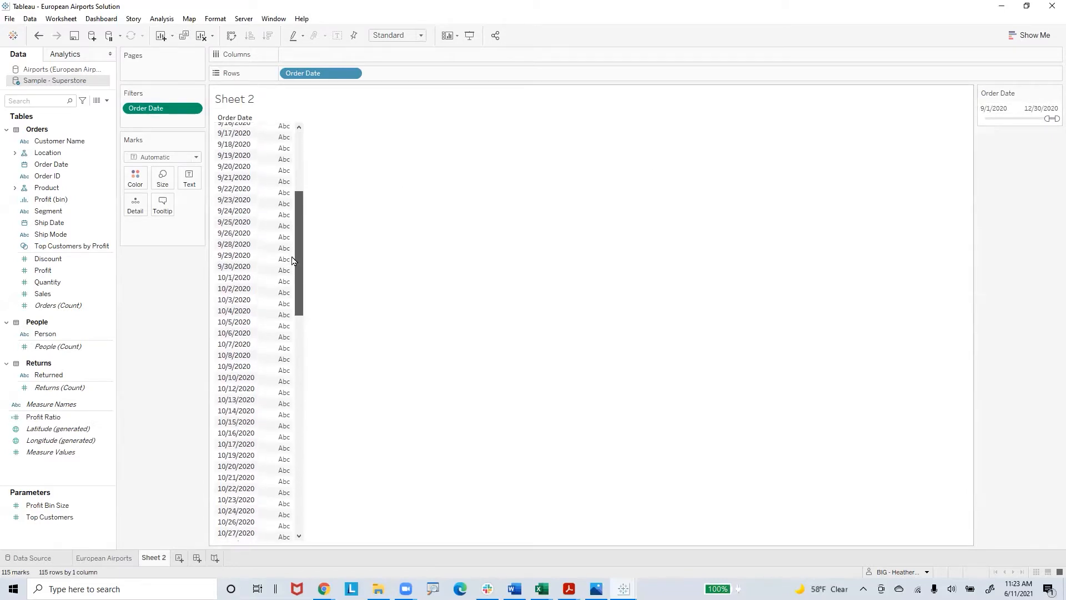
scroll(283, 468, up, 20)
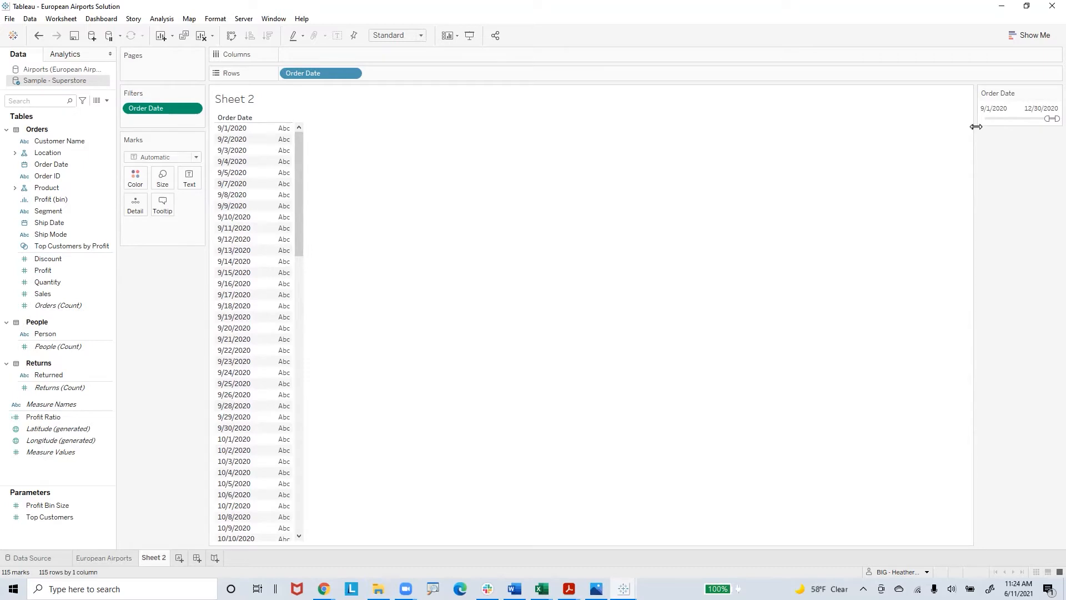
Step: Keep only the 9/1/2020 order date in the view, and undo that filter
click(235, 130)
right_click(236, 132)
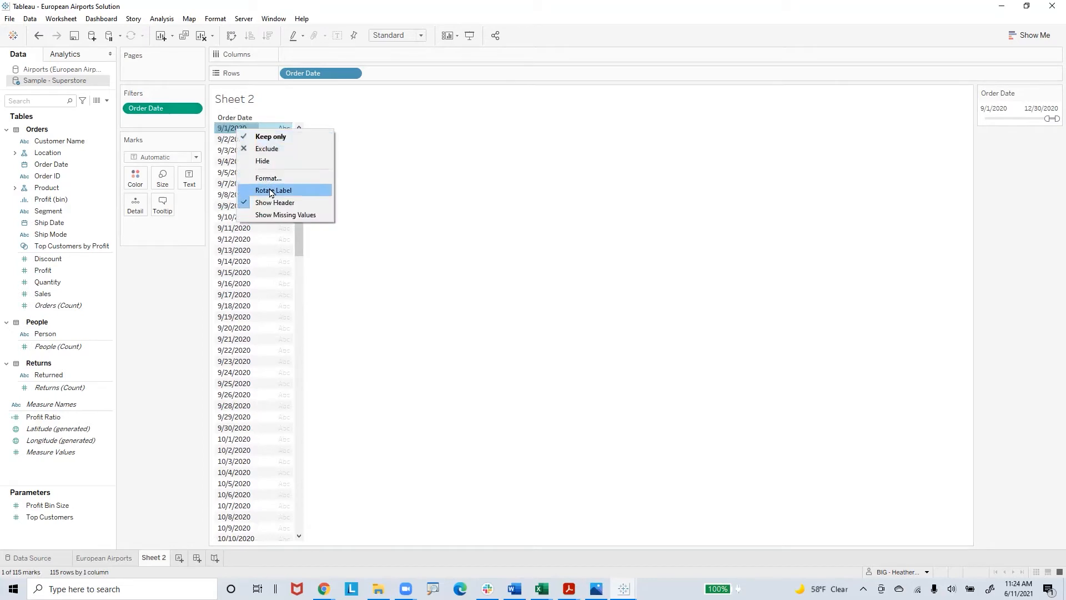
click(271, 136)
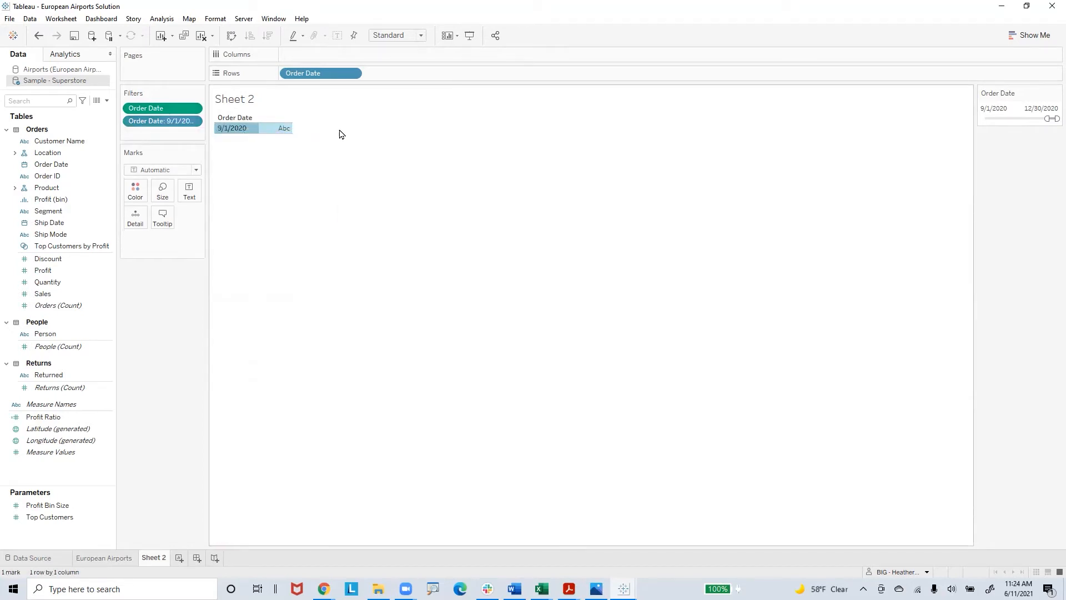
click(160, 311)
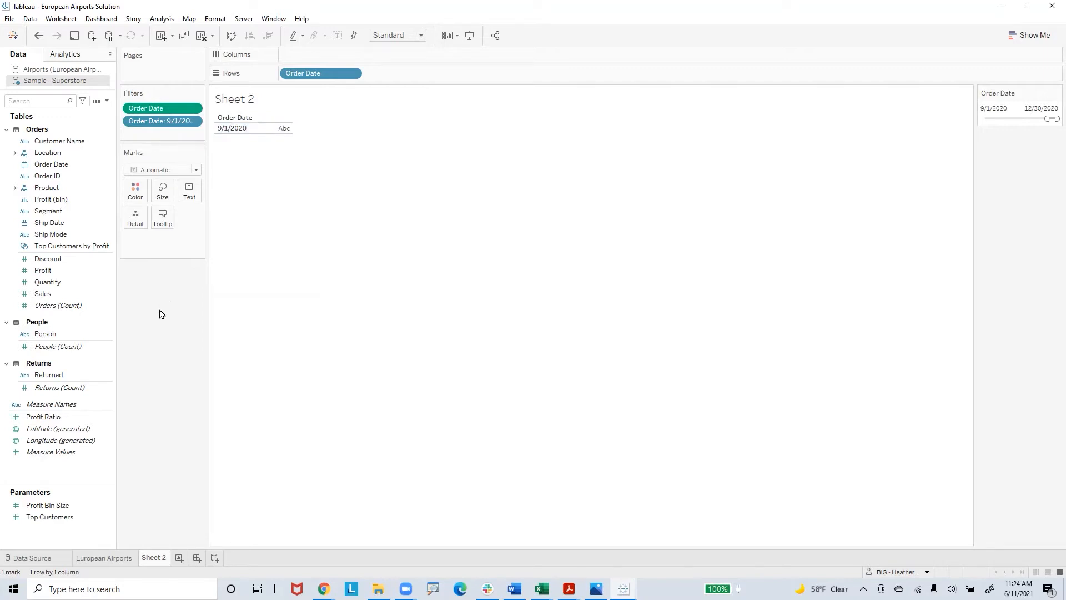
click(38, 36)
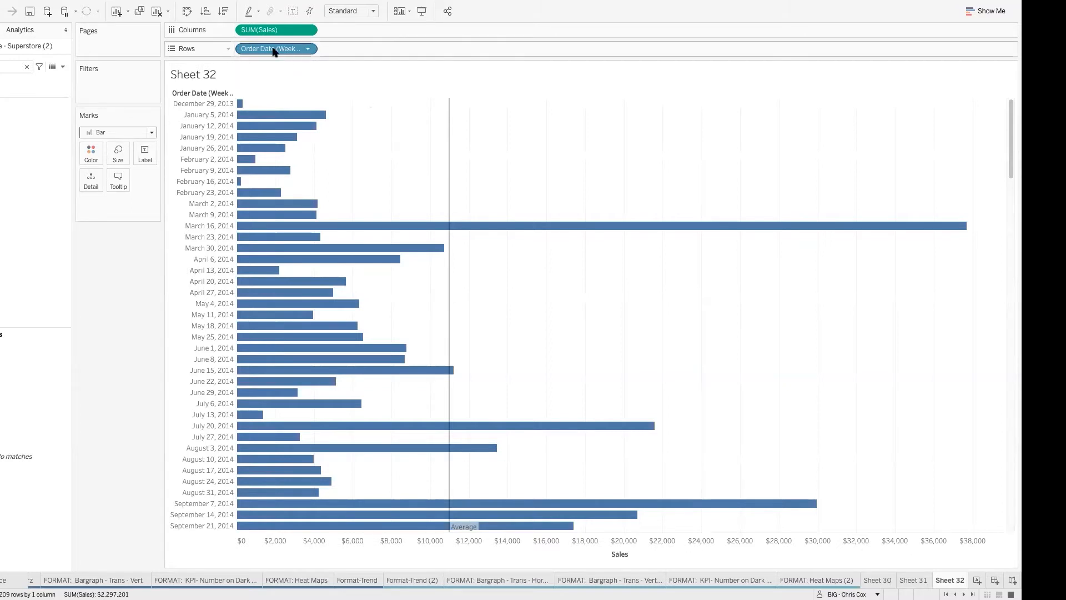
Step: Clear Sheet 32 together with the field search, and add Sales to the rows
click(158, 12)
click(27, 66)
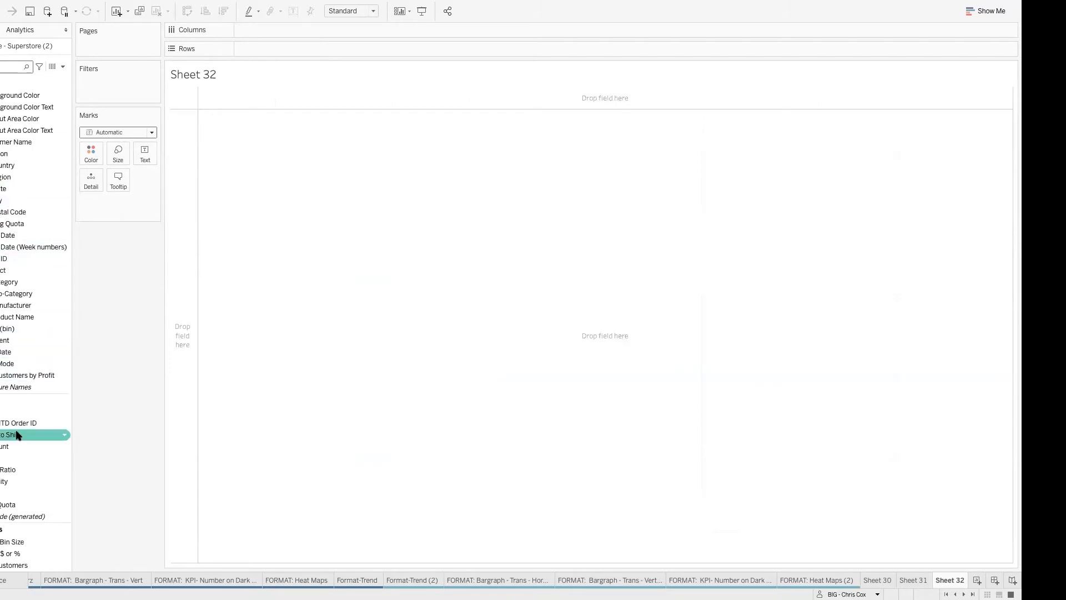
double_click(5, 493)
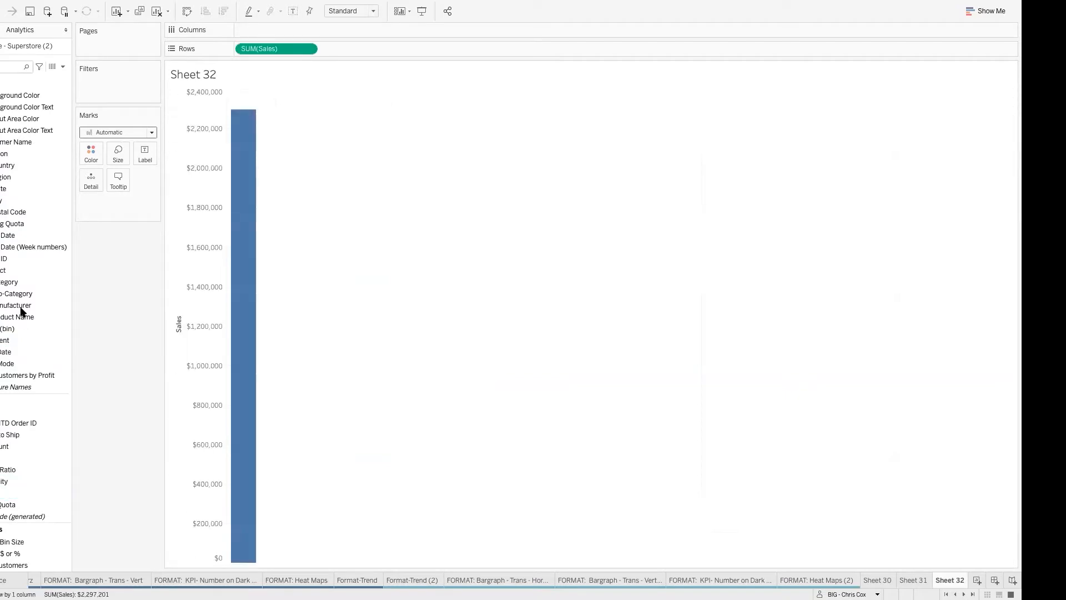
Step: Add Order Date to the view and swap the axes so Sales is on columns and Order Date on rows
drag(11, 235, 122, 136)
drag(254, 34, 255, 34)
click(187, 11)
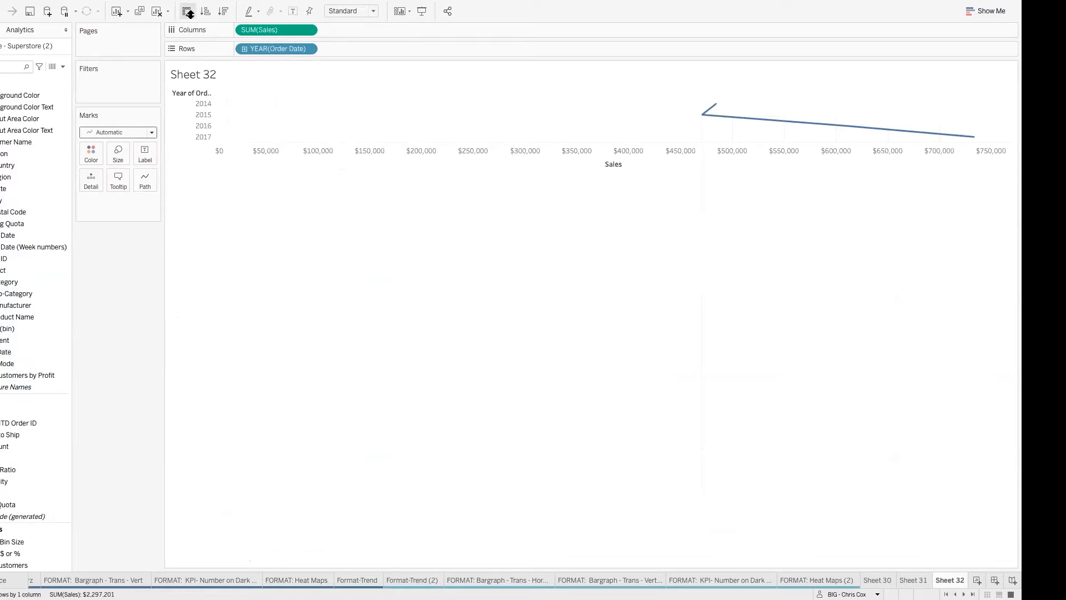
Step: Convert Order Date on rows to a discrete exact date and change the mark type to Bar
click(309, 50)
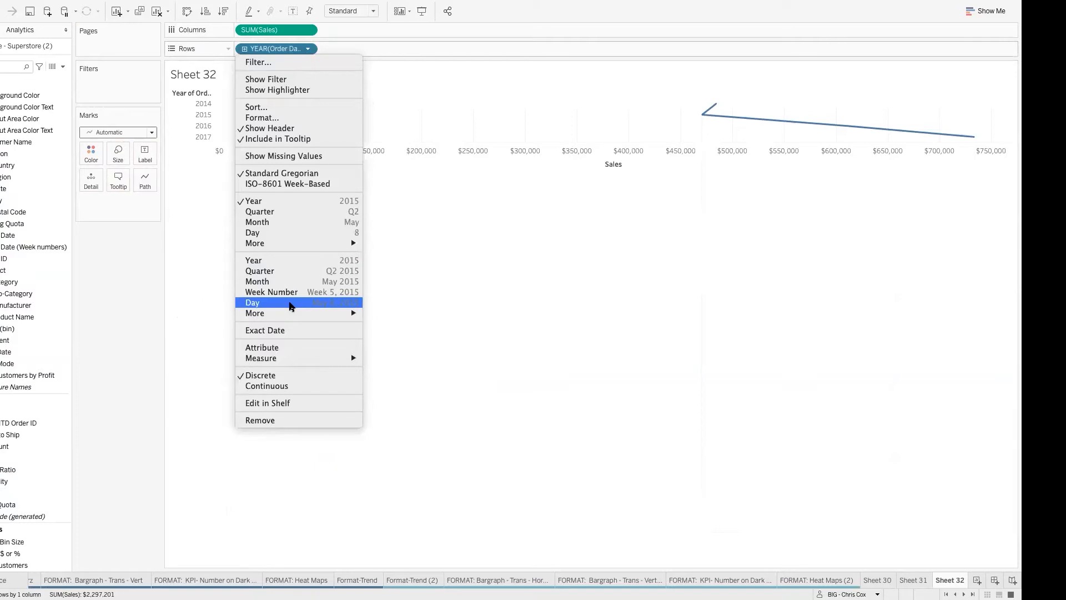
click(277, 331)
click(309, 49)
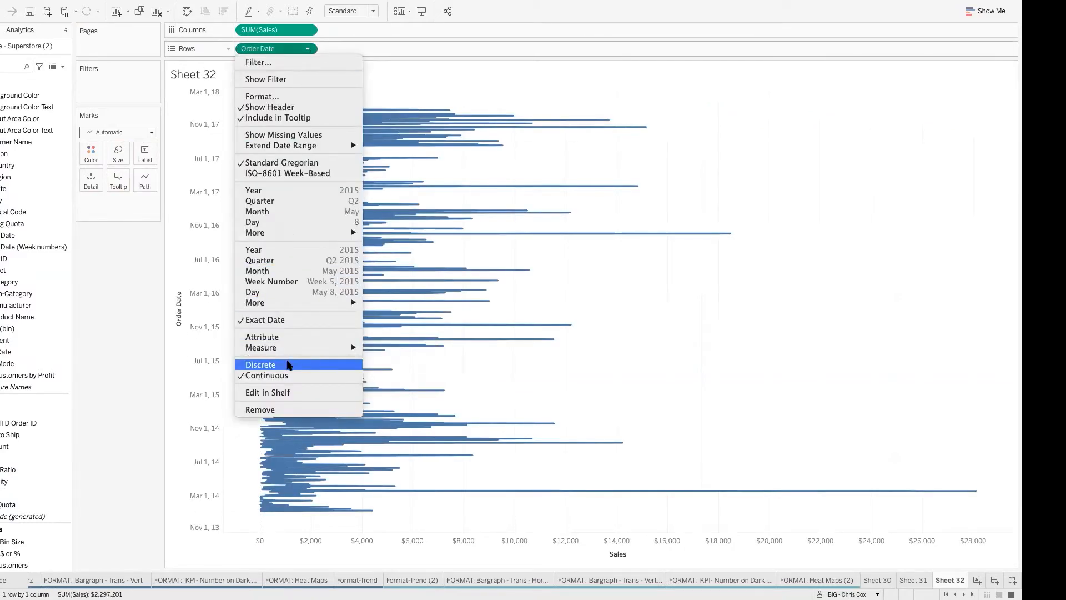
click(289, 365)
click(134, 132)
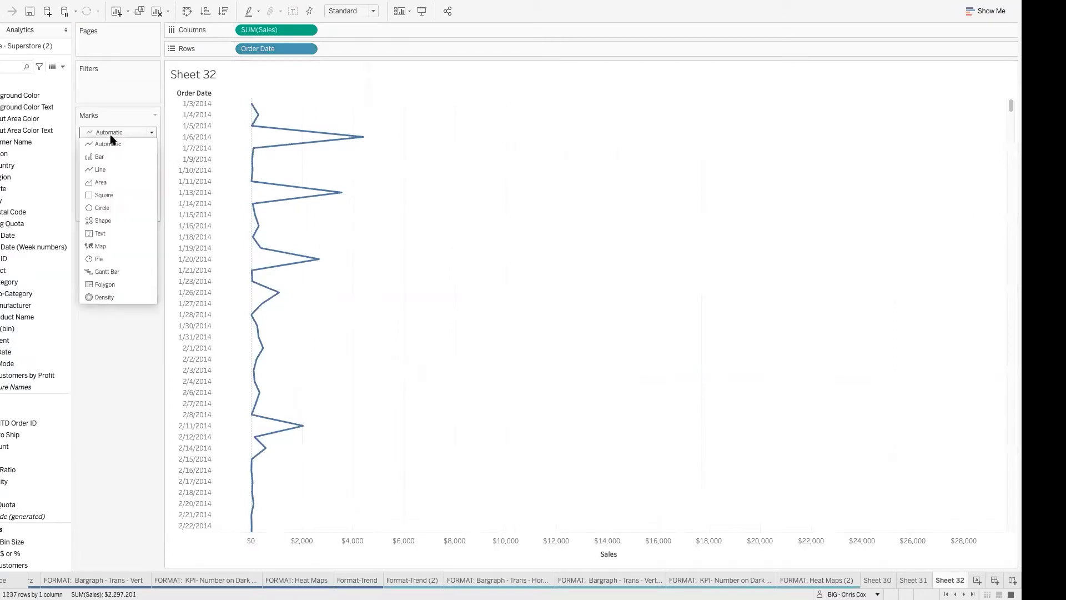
click(100, 145)
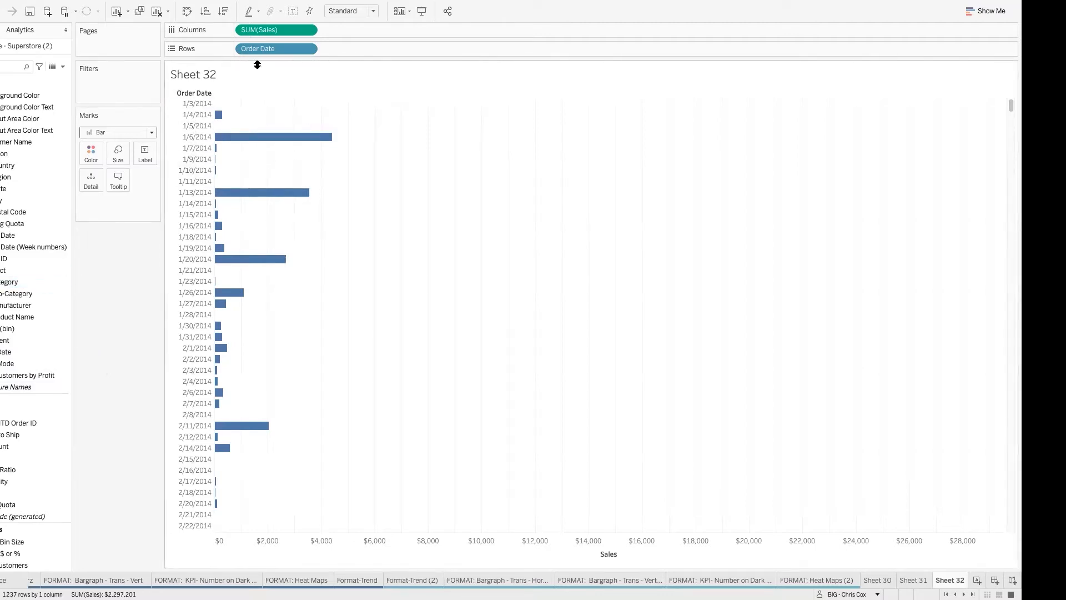
Step: Change Order Date on rows to Week Number and make it discrete
click(308, 49)
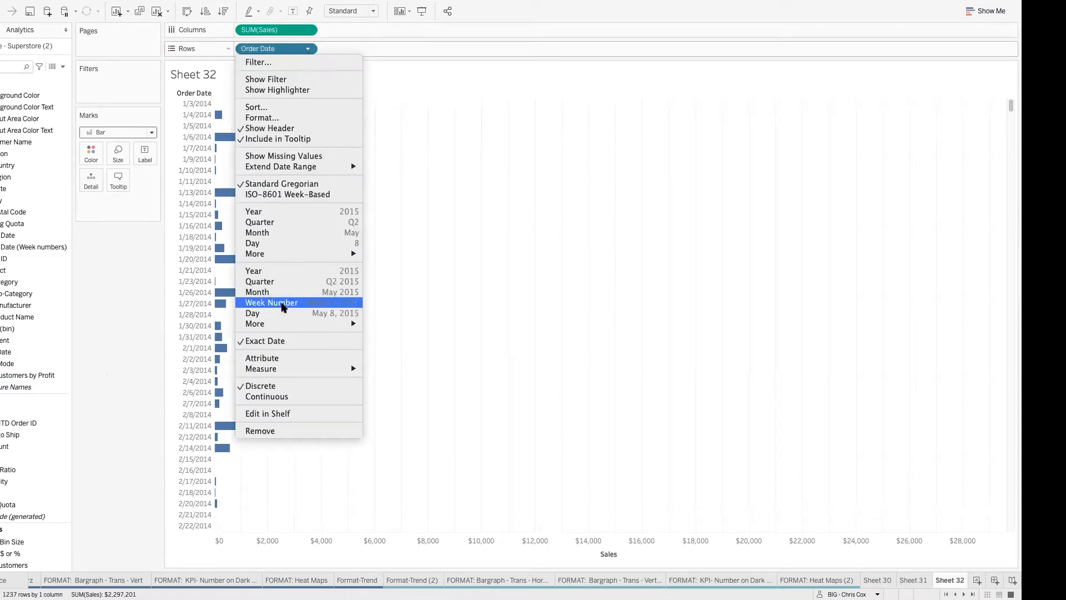
click(283, 304)
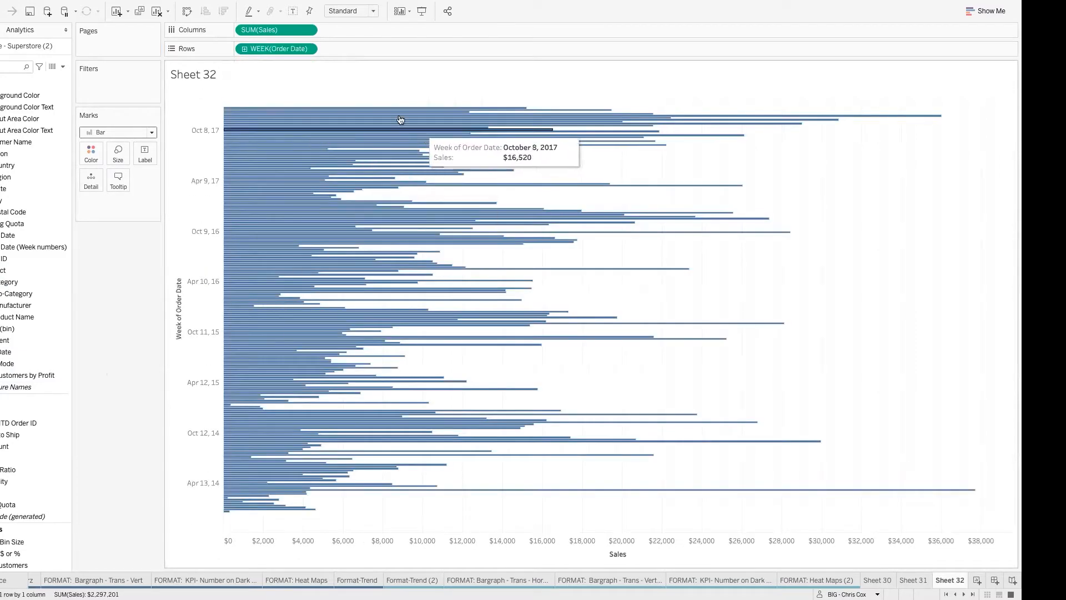
click(307, 49)
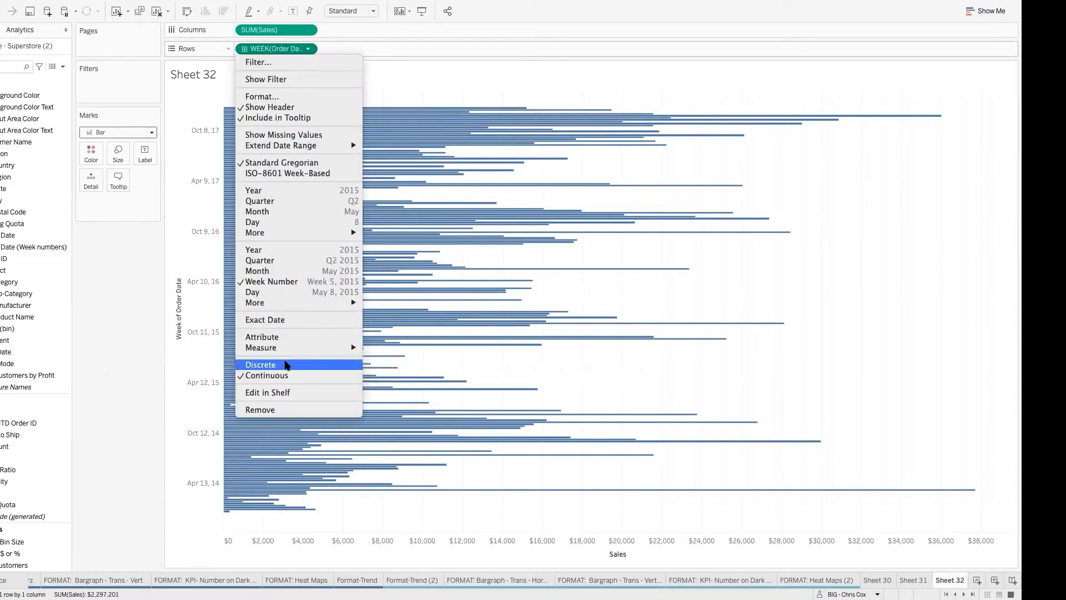
click(287, 364)
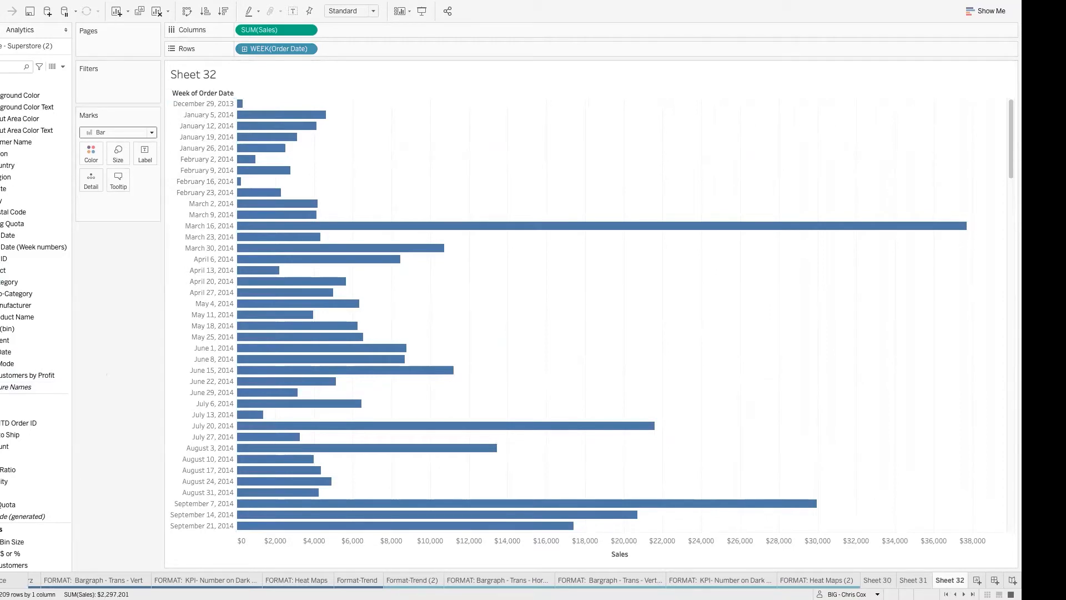
Step: Switch to the Excel workbook Book3, zoom its sheet to 200%, and enlarge the window to full screen
mouse_move(7, 10)
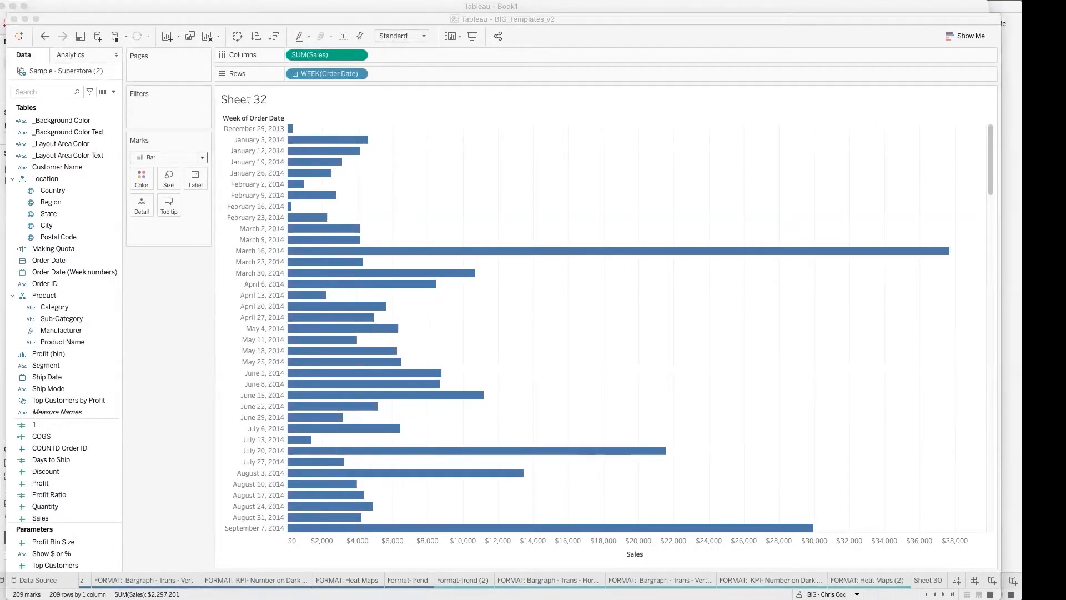
drag(0, 124, 452, 68)
click(730, 331)
click(730, 330)
click(731, 331)
click(731, 331)
click(730, 331)
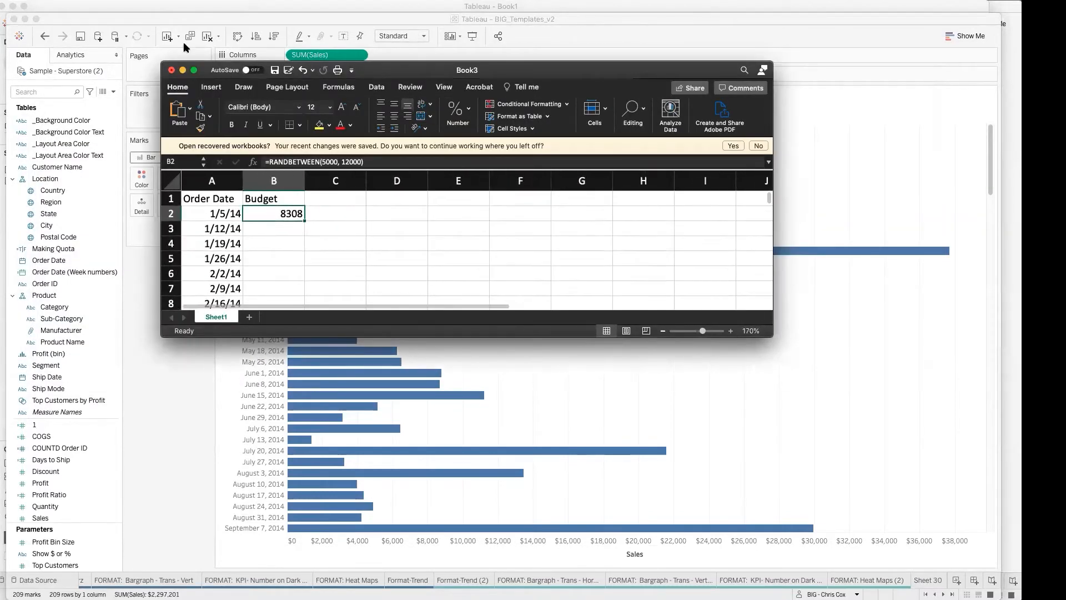
click(195, 71)
Step: Copy the RANDBETWEEN formula in B2 down the Budget column to the last order date
click(61, 166)
click(99, 162)
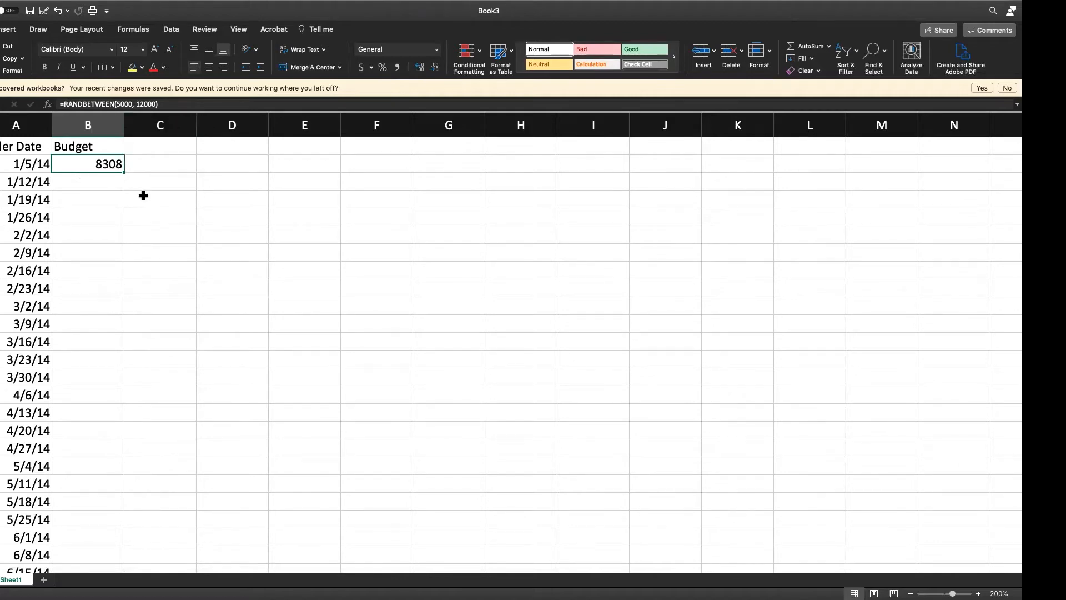
key(super+c)
key(Left)
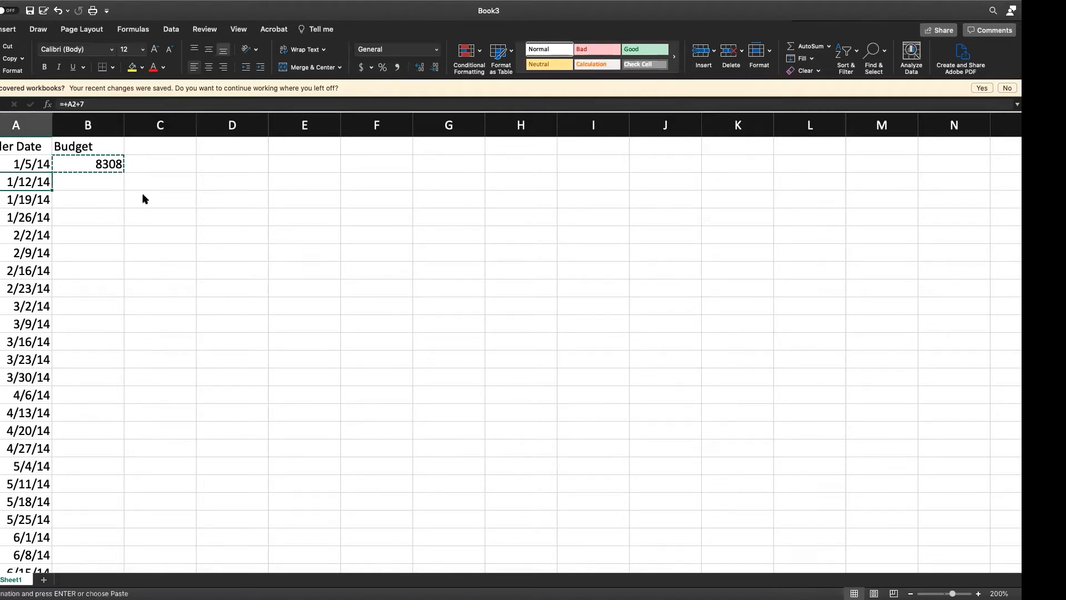
key(super+Down)
key(Right)
key(shift+super+Up)
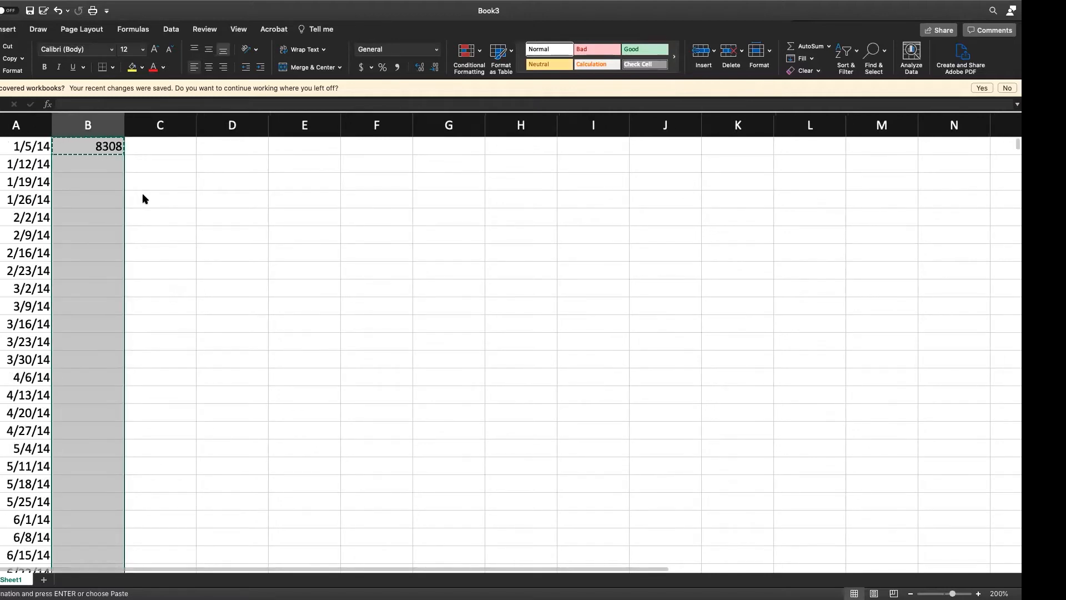
key(super+v)
scroll(206, 203, up, 15)
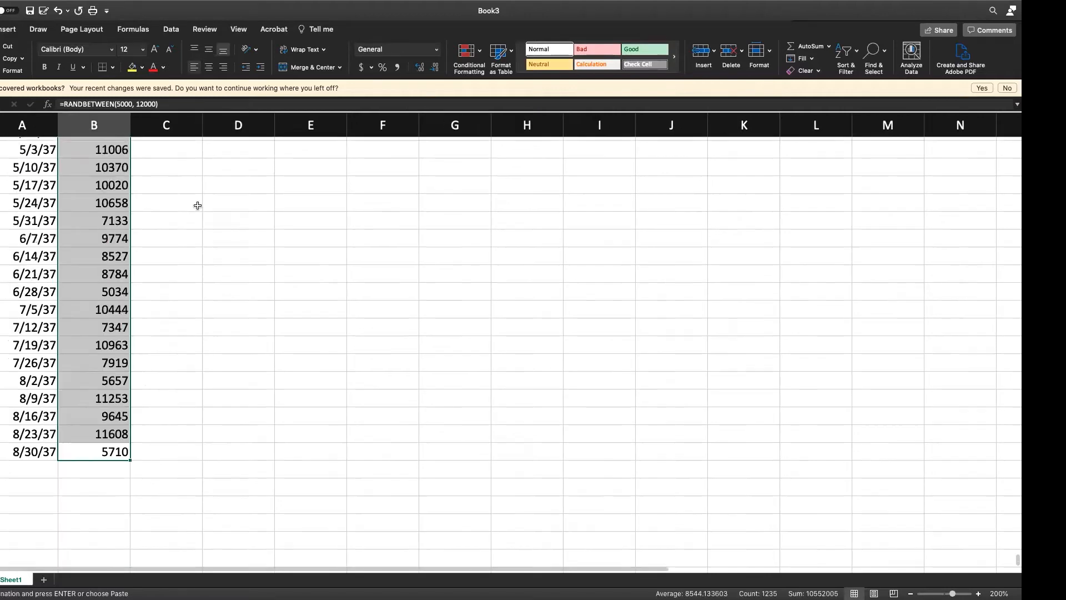
scroll(197, 207, up, 20)
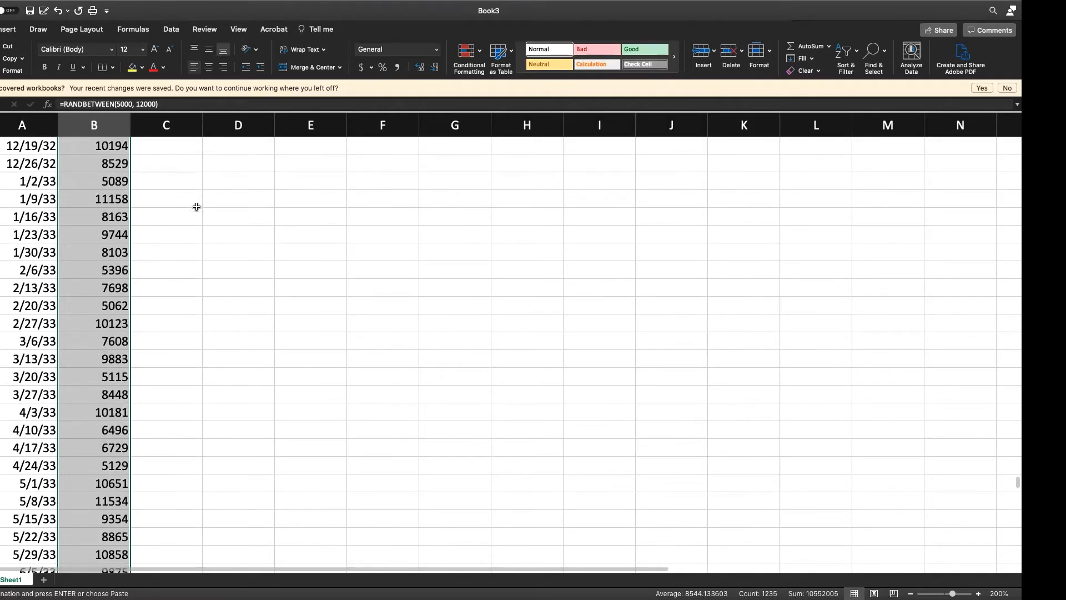
scroll(196, 207, up, 13)
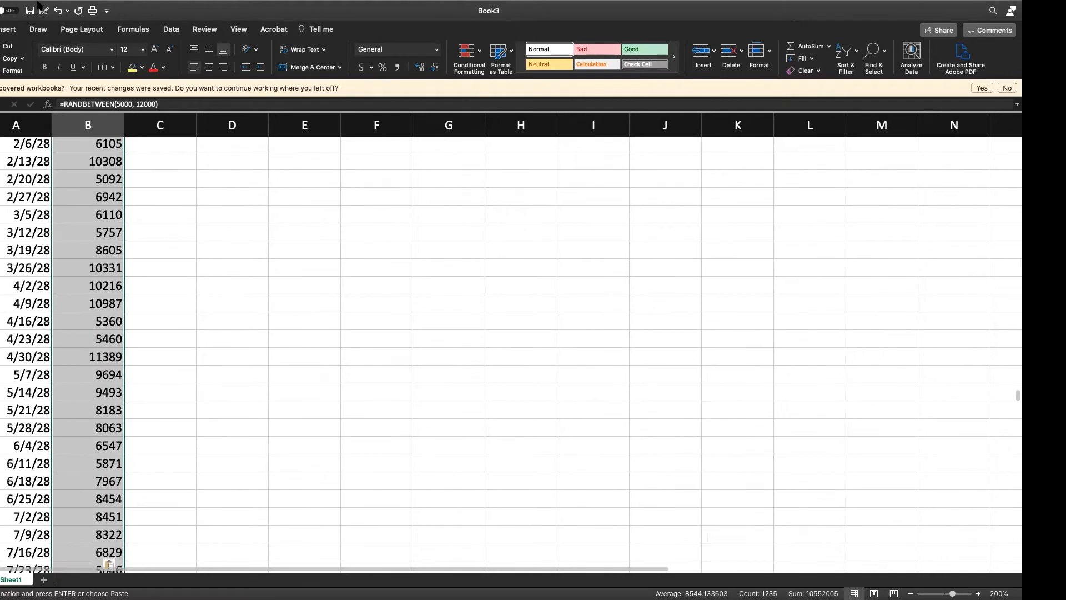
Step: Save the workbook as Budget in the Downloads folder, in Excel Workbook (.xlsx) format
click(25, 8)
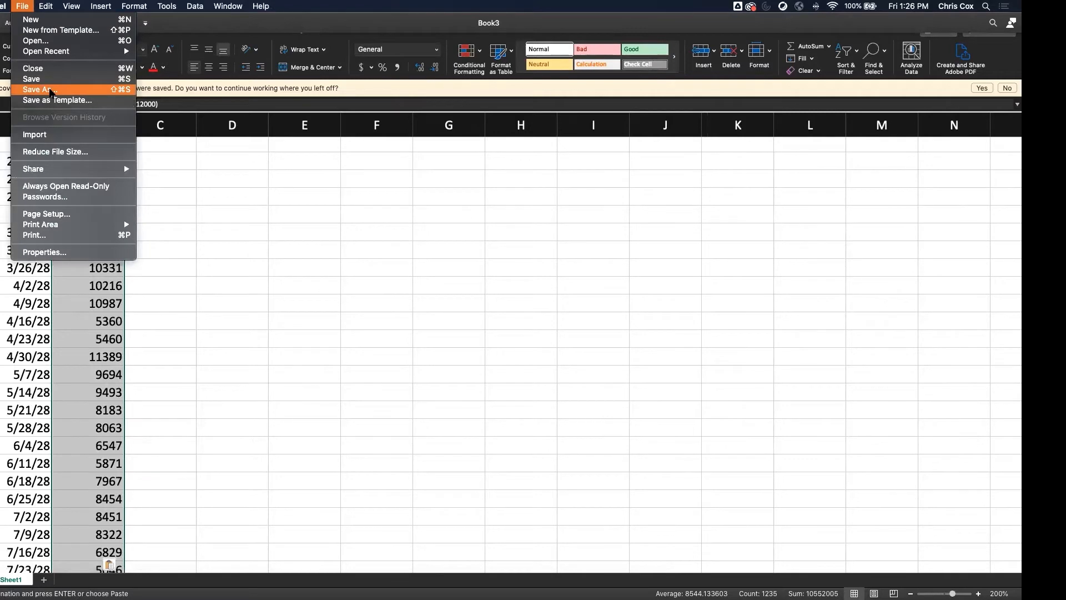
click(50, 91)
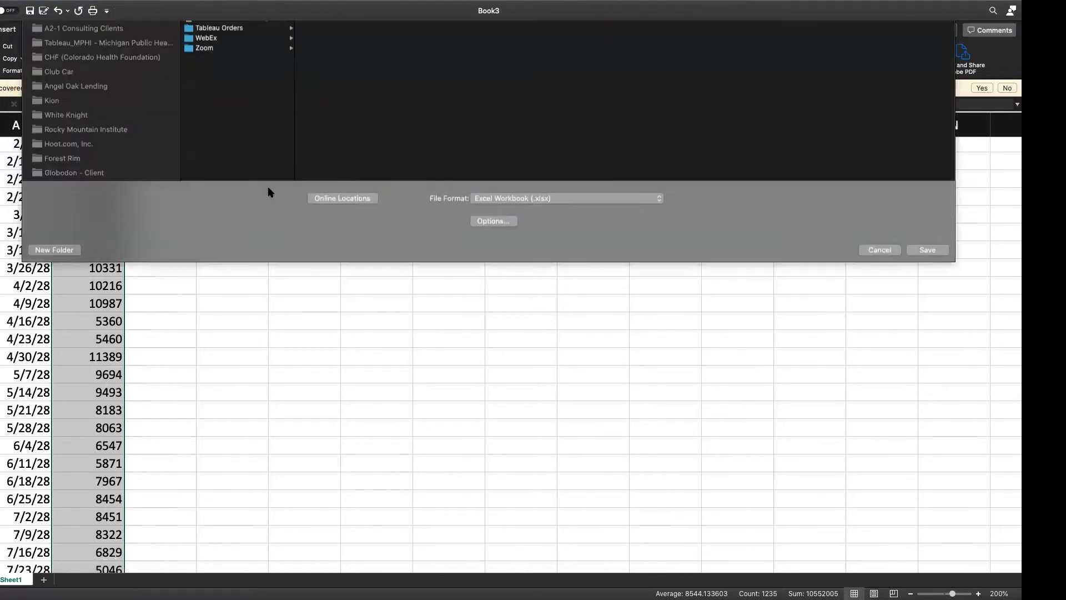
scroll(100, 365, down, 15)
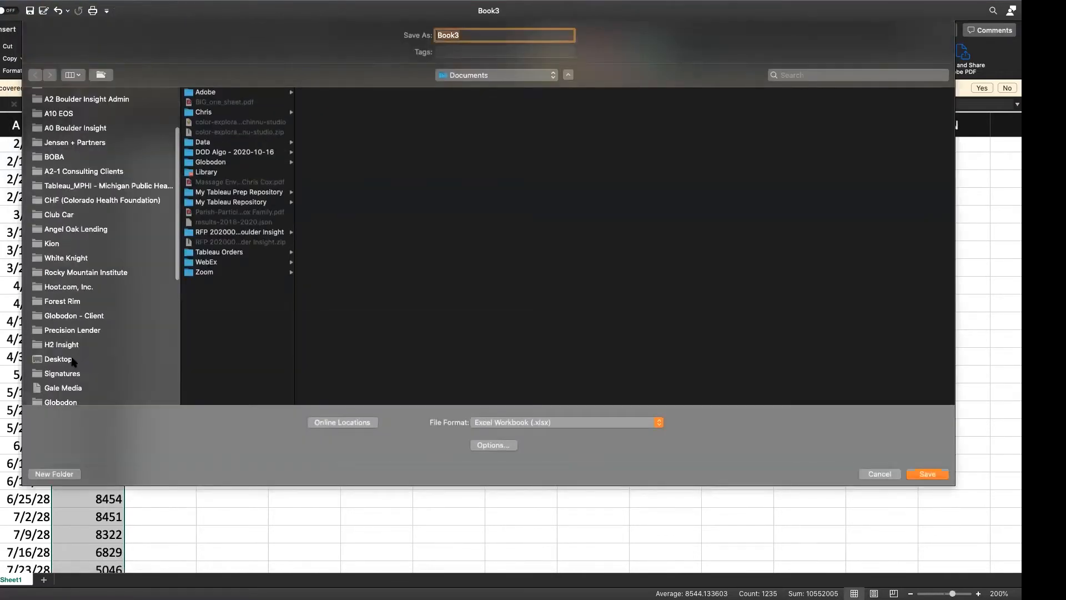
click(69, 176)
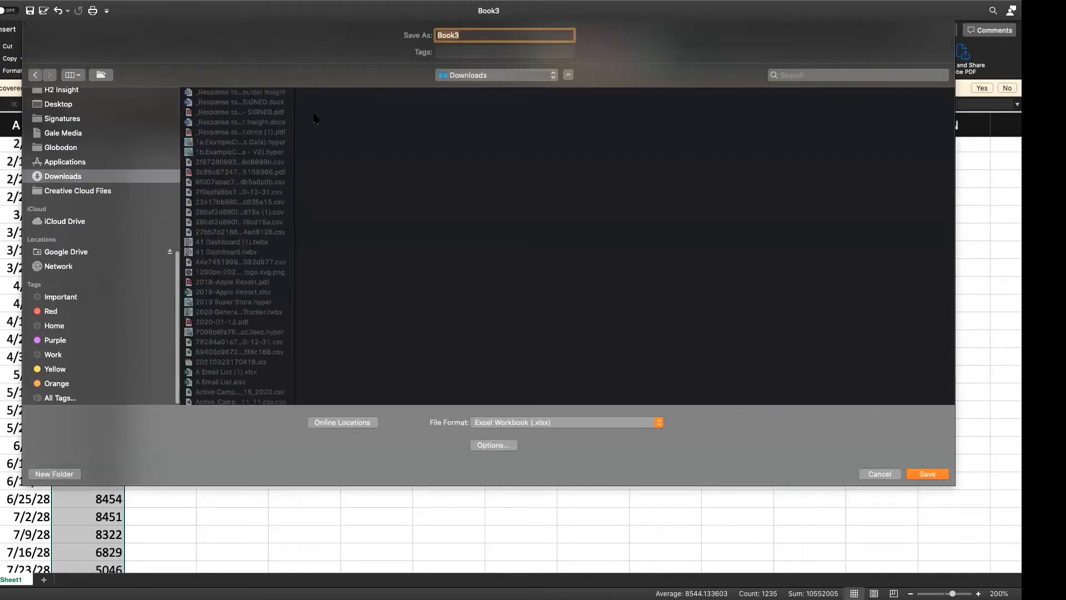
text(Budget)
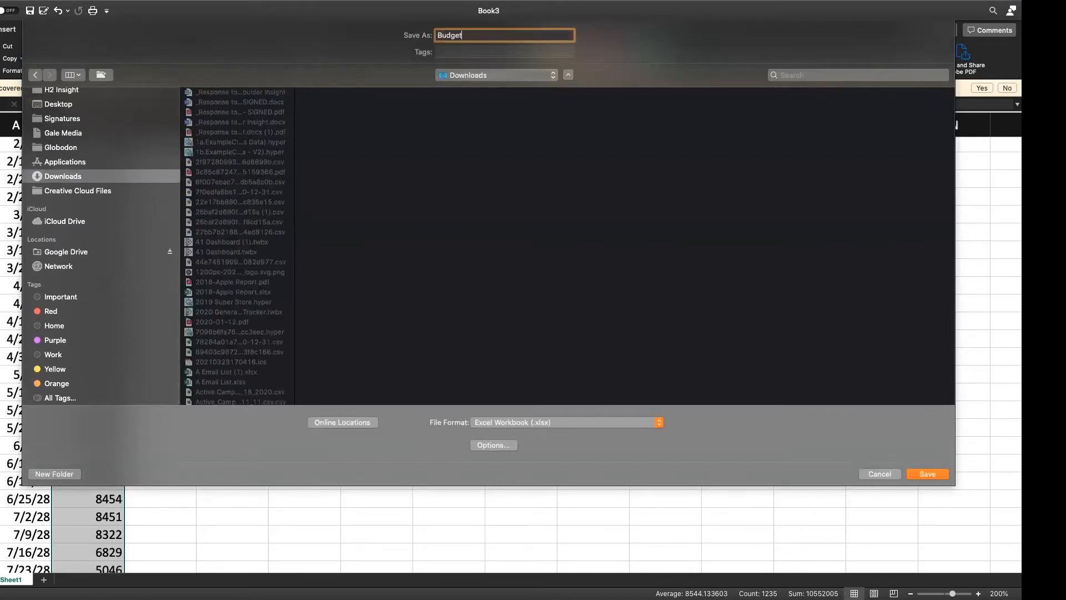
click(927, 475)
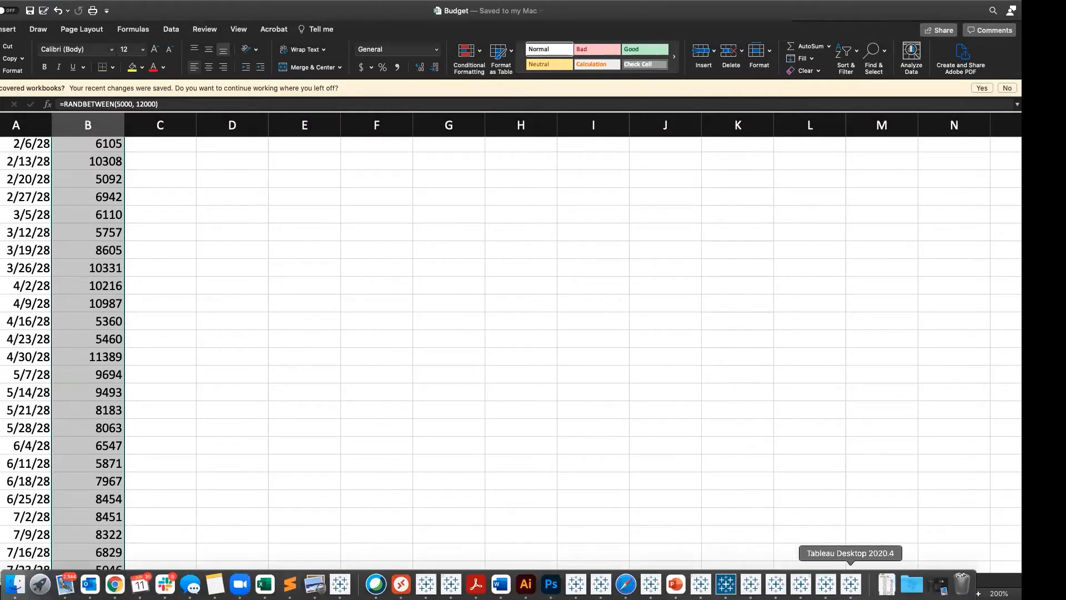
Step: Switch to Tableau, edit the Sample - Superstore (2) data source, and point it to Sample - Superstore.xls in the 2019.4 en_US-US folder
click(850, 583)
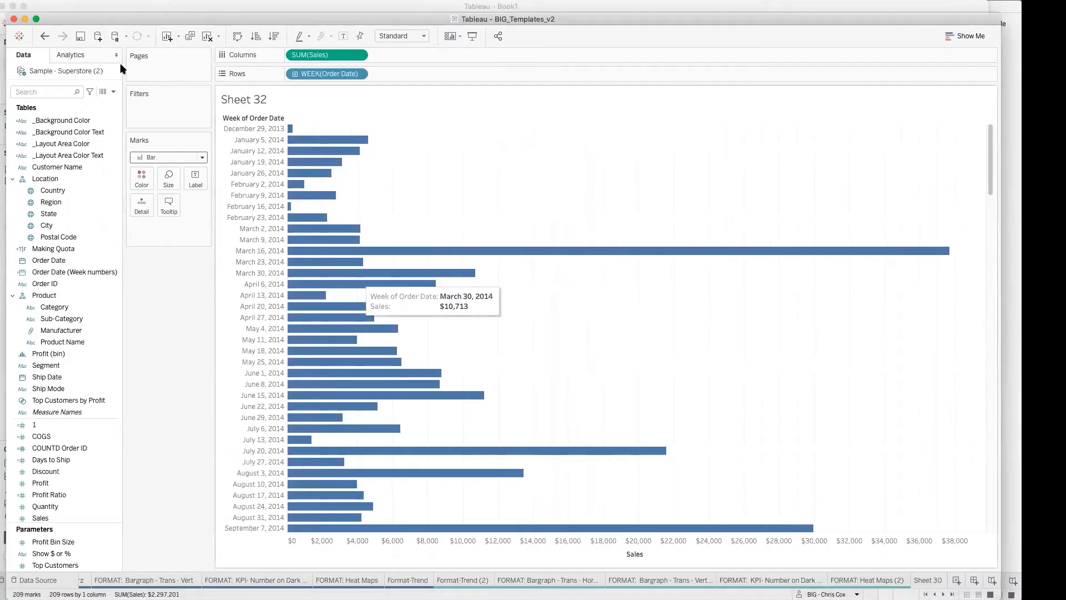
right_click(80, 70)
click(97, 78)
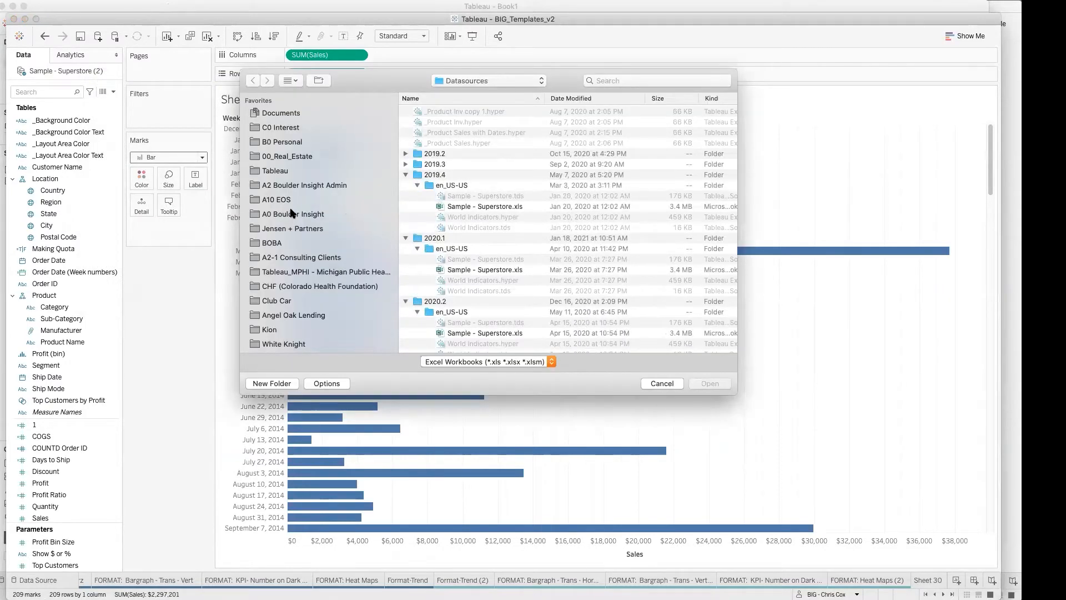
click(284, 114)
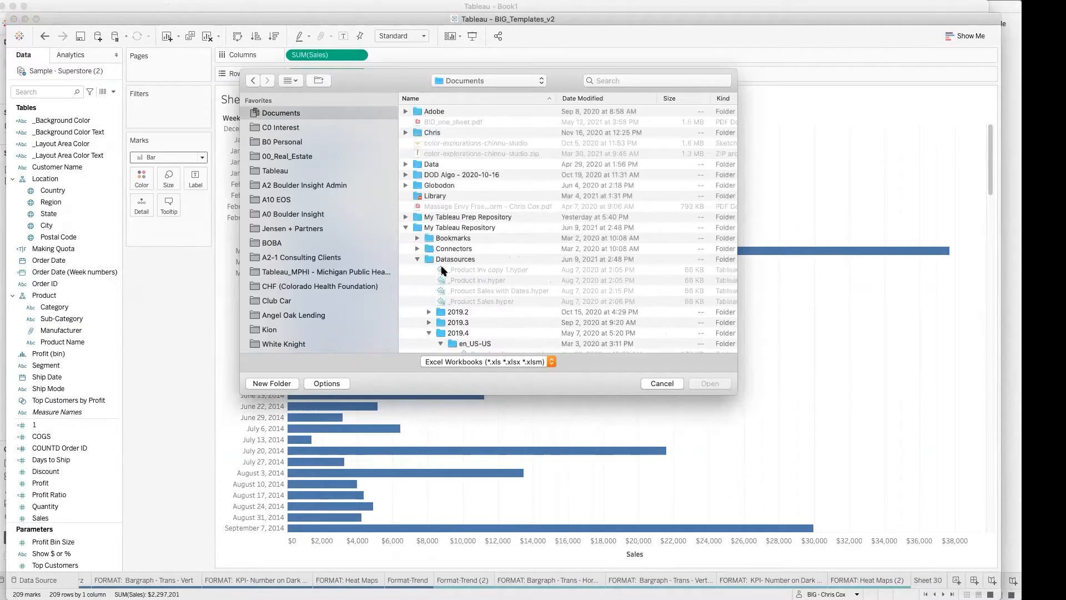
click(447, 258)
scroll(475, 335, down, 1)
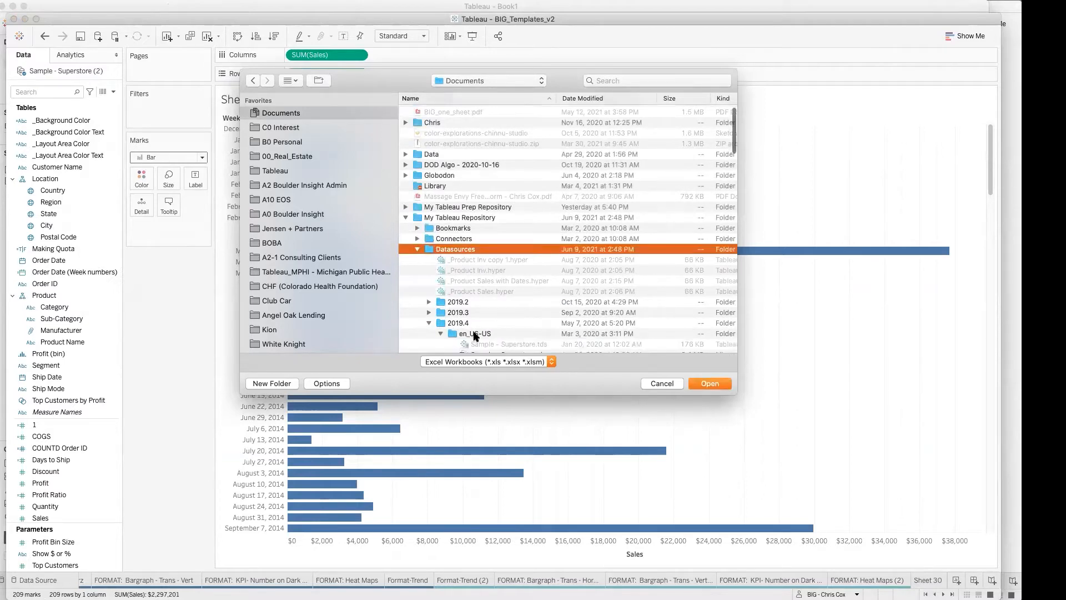
scroll(475, 336, down, 5)
click(491, 273)
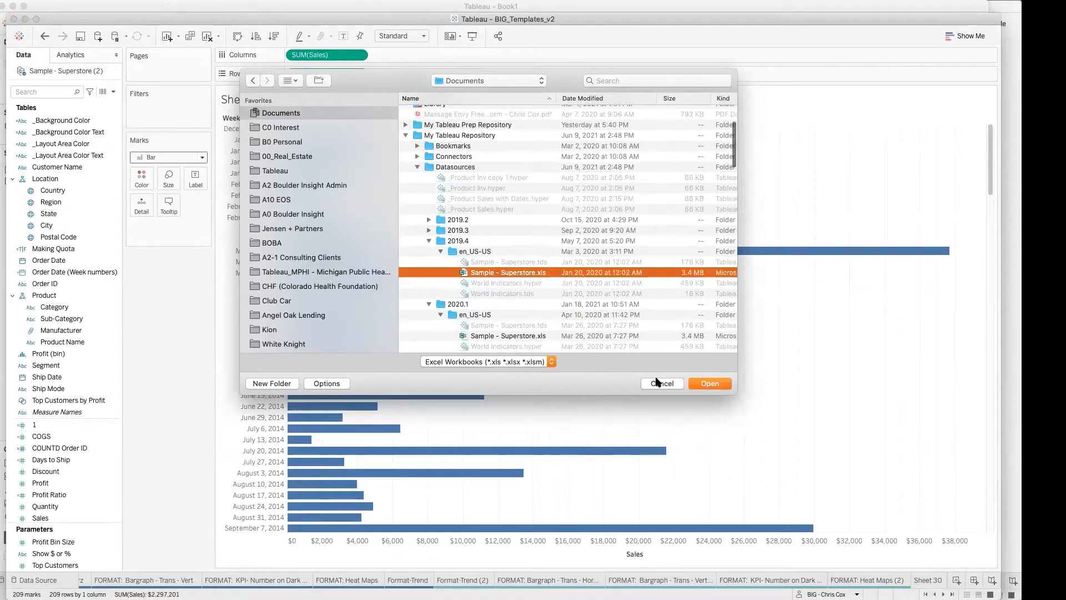
click(707, 383)
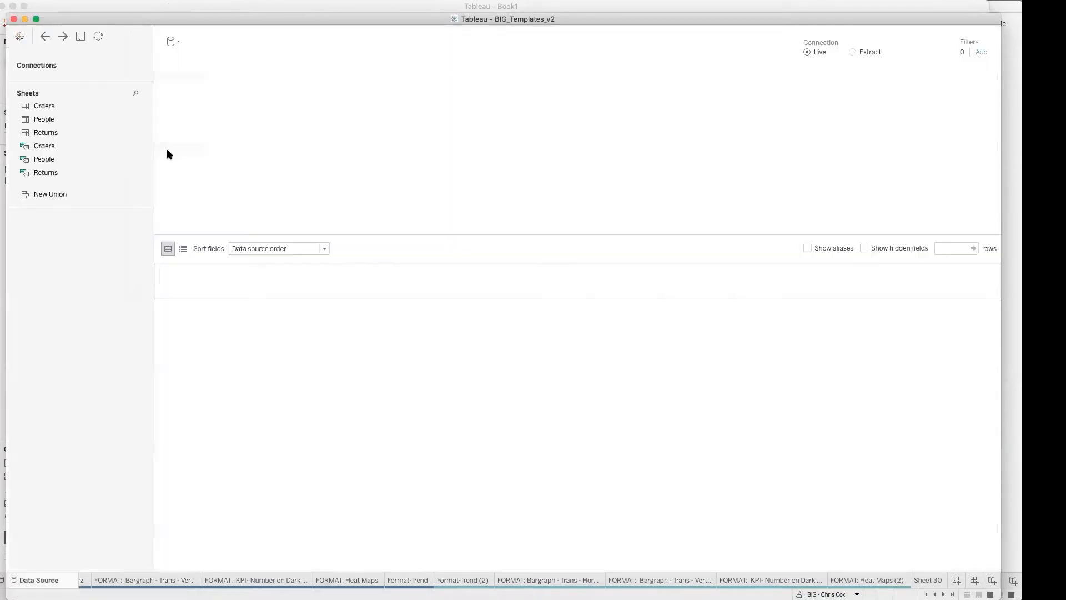
Step: Add a Microsoft Excel connection to Budget.xlsx from the Downloads folder to the Superstore data source
click(136, 66)
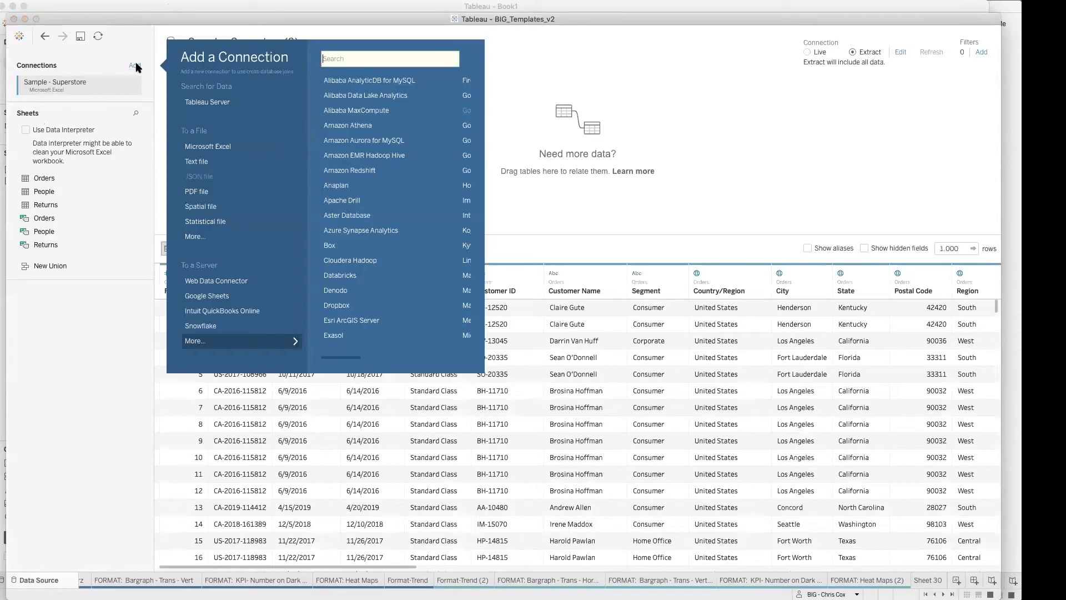
click(211, 145)
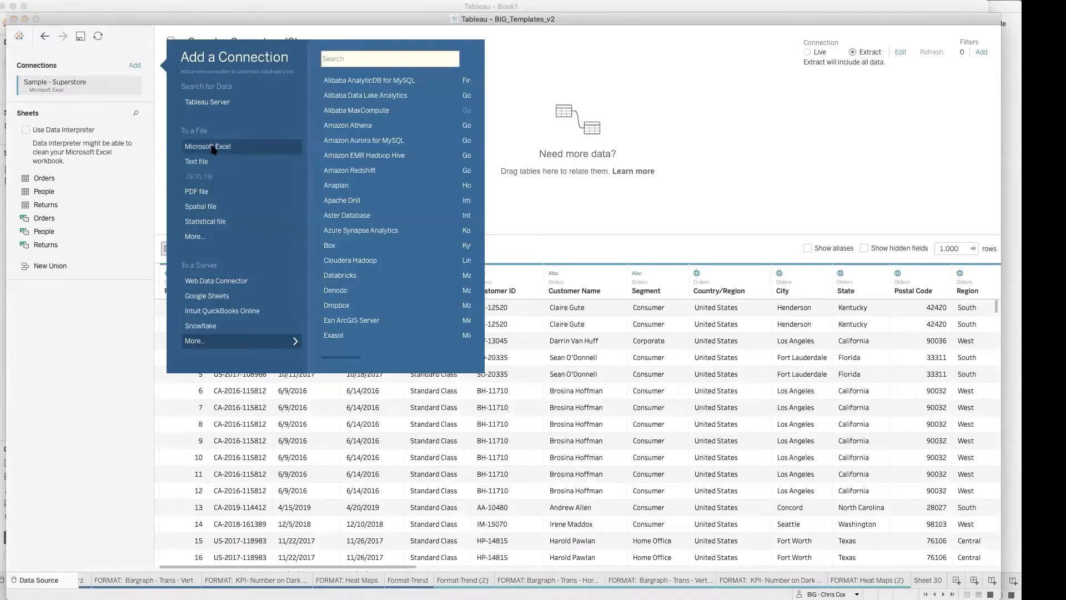
scroll(291, 224, down, 7)
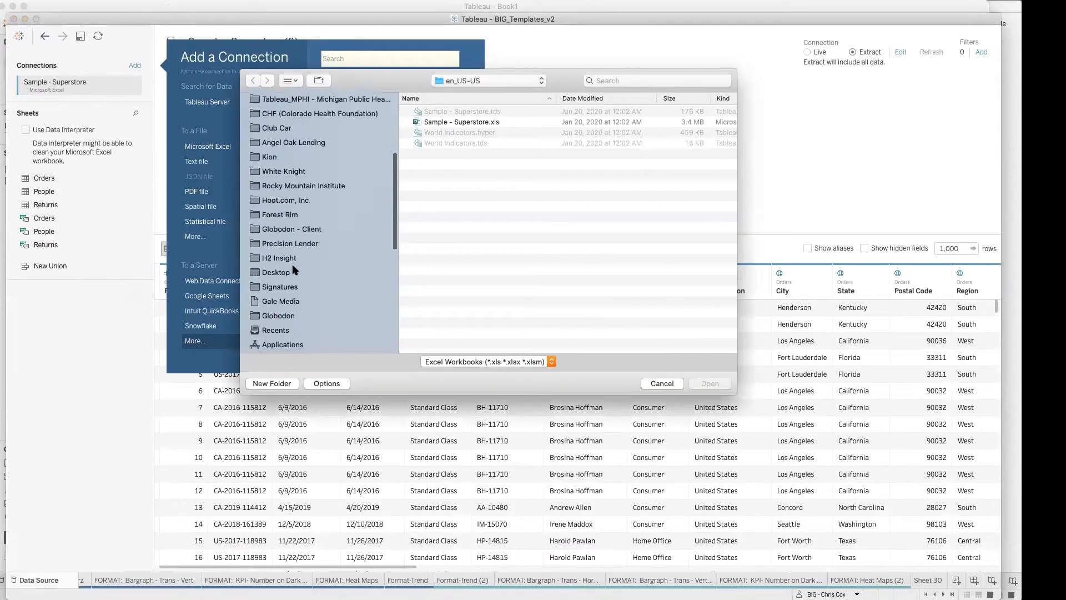
scroll(285, 253, down, 3)
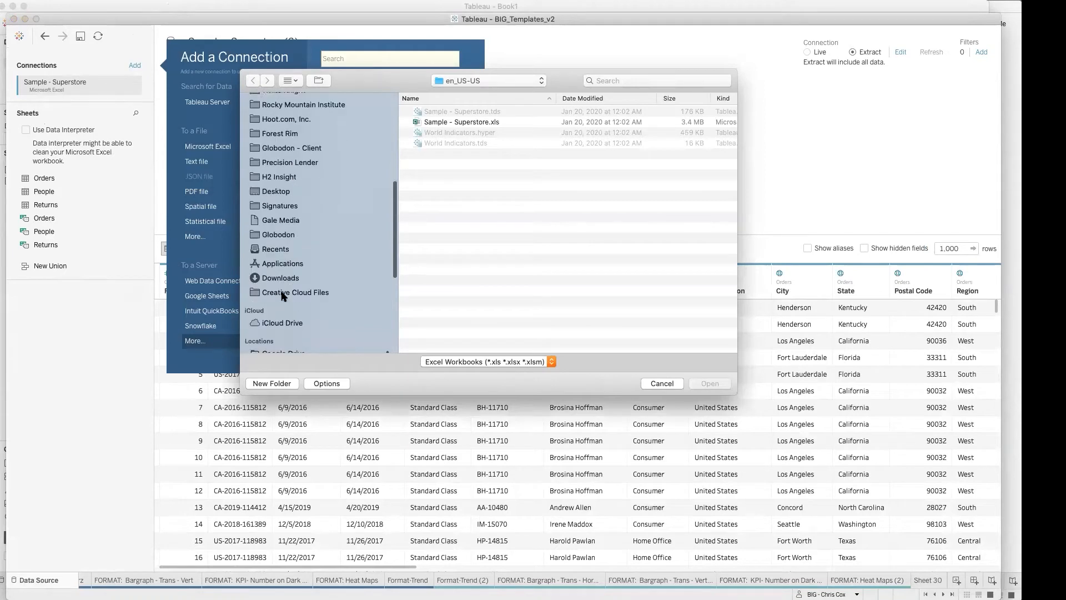
click(285, 275)
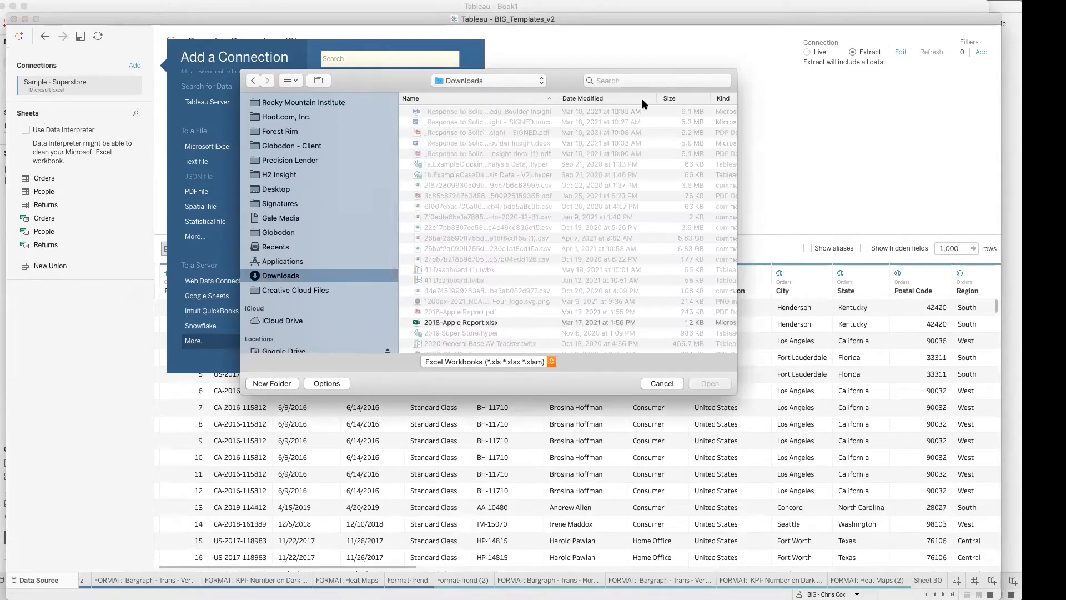
click(621, 98)
click(441, 111)
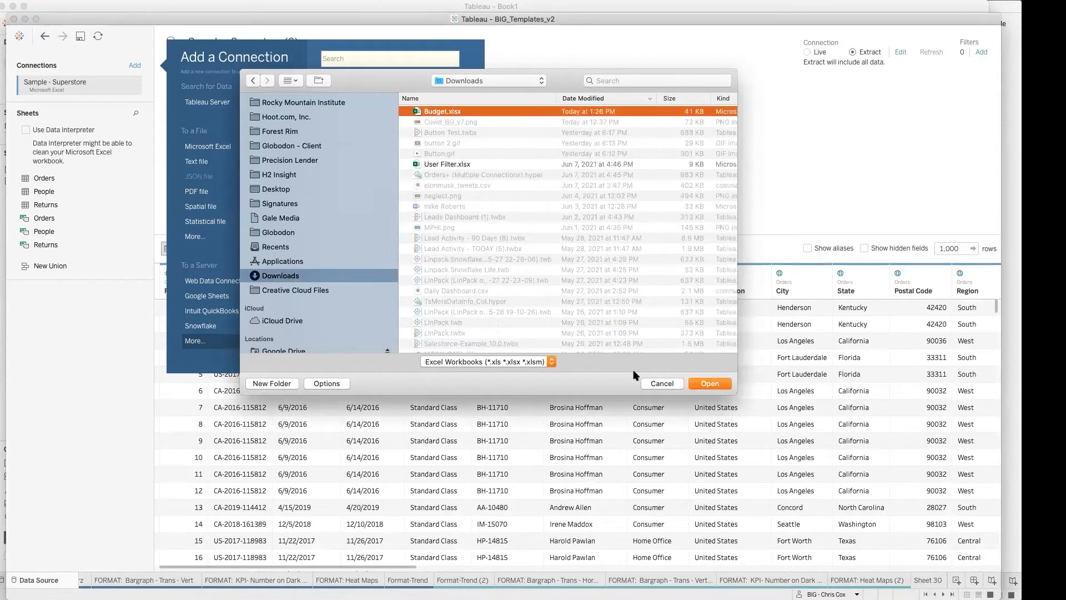
click(710, 383)
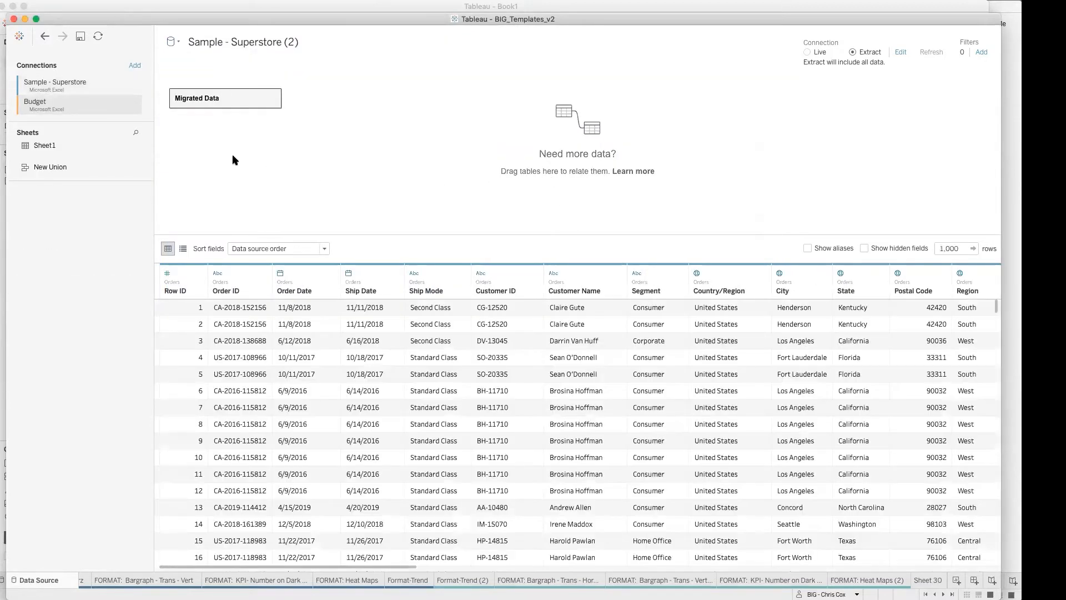
Step: Add the Budget workbook's Sheet1 to the canvas and relate it to Migrated Data on Order Date = Order Date
drag(71, 143, 362, 124)
click(312, 100)
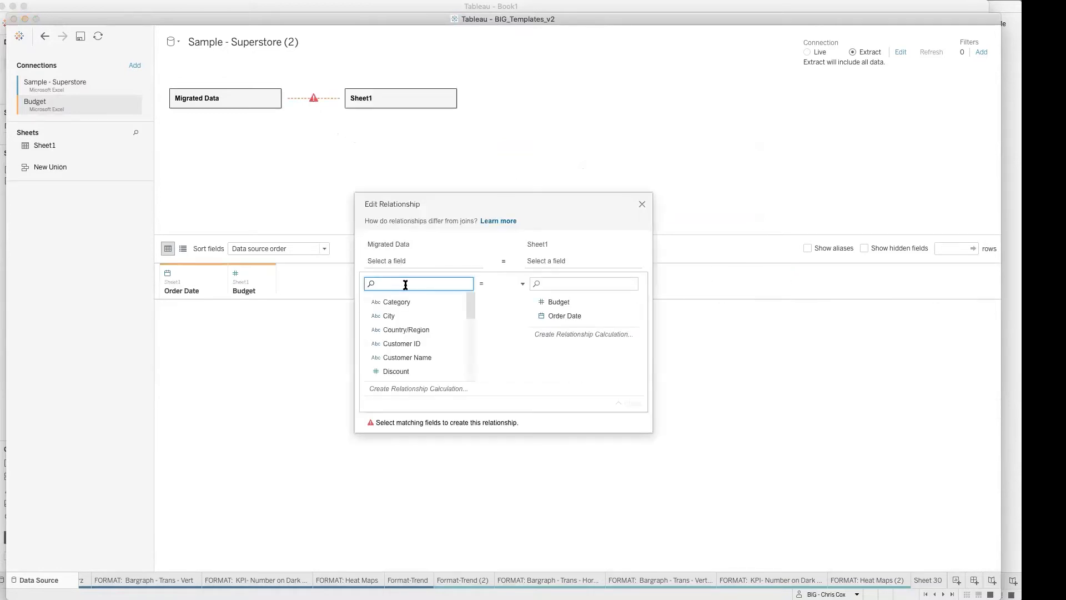
text(order)
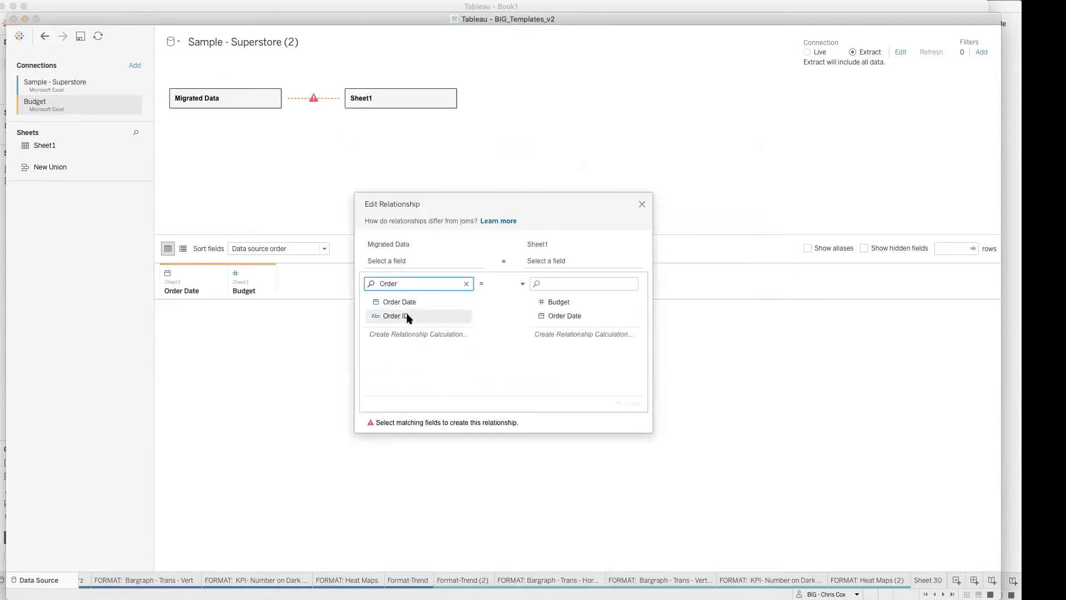
click(405, 302)
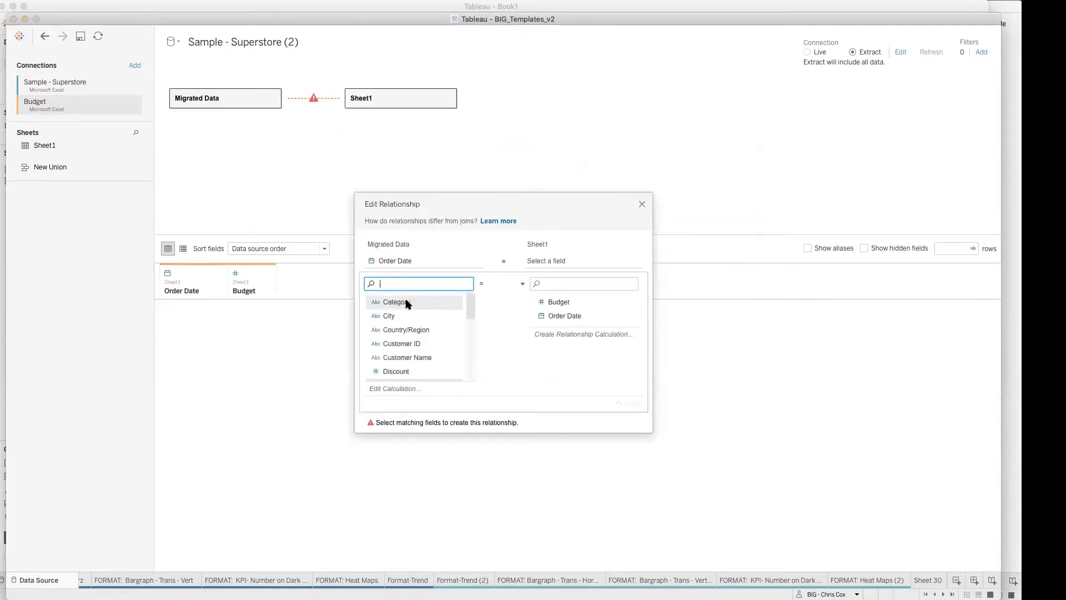
click(578, 316)
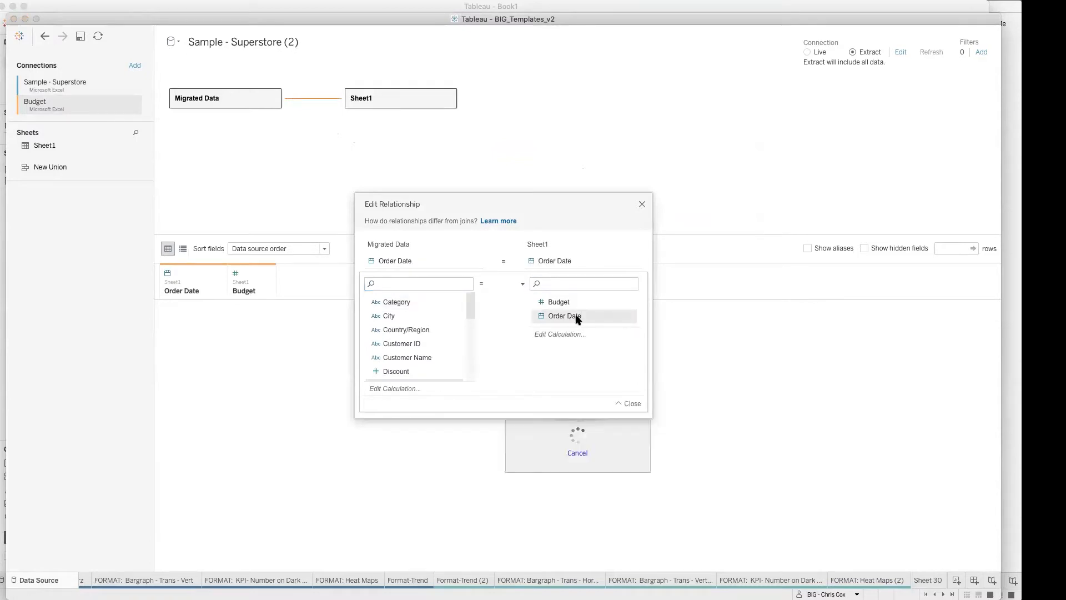
click(641, 204)
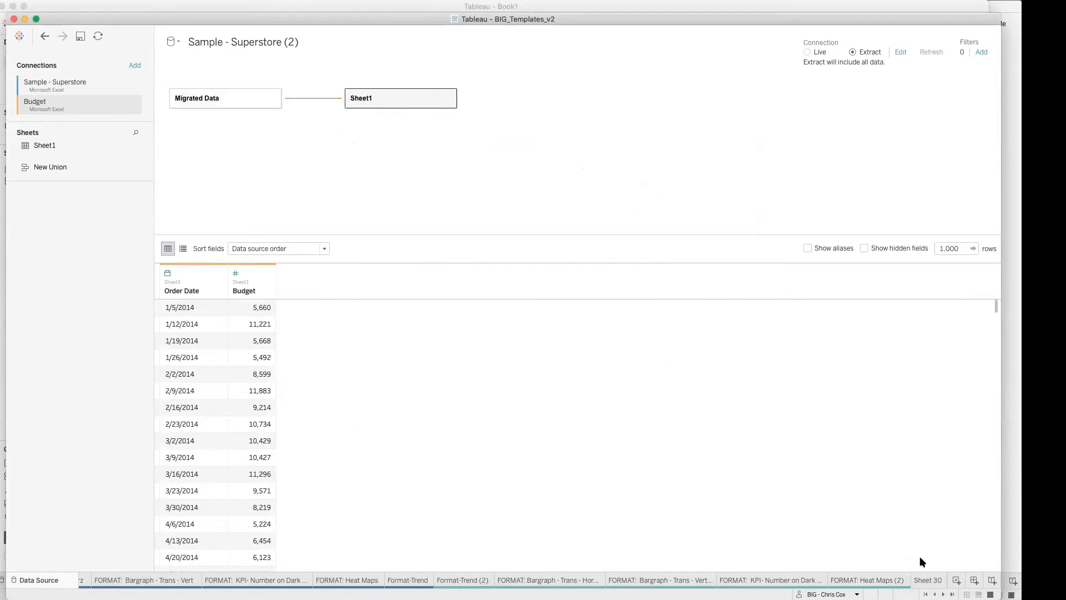
Step: Go to Sheet 32 and add the Budget measure to Columns after SUM(Sales)
click(952, 594)
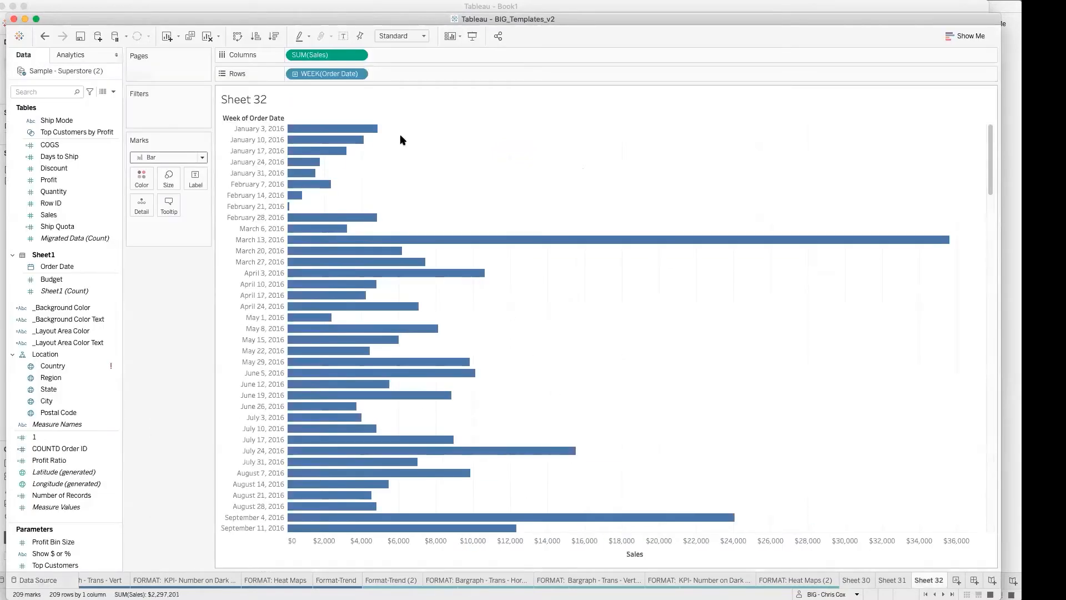
click(47, 92)
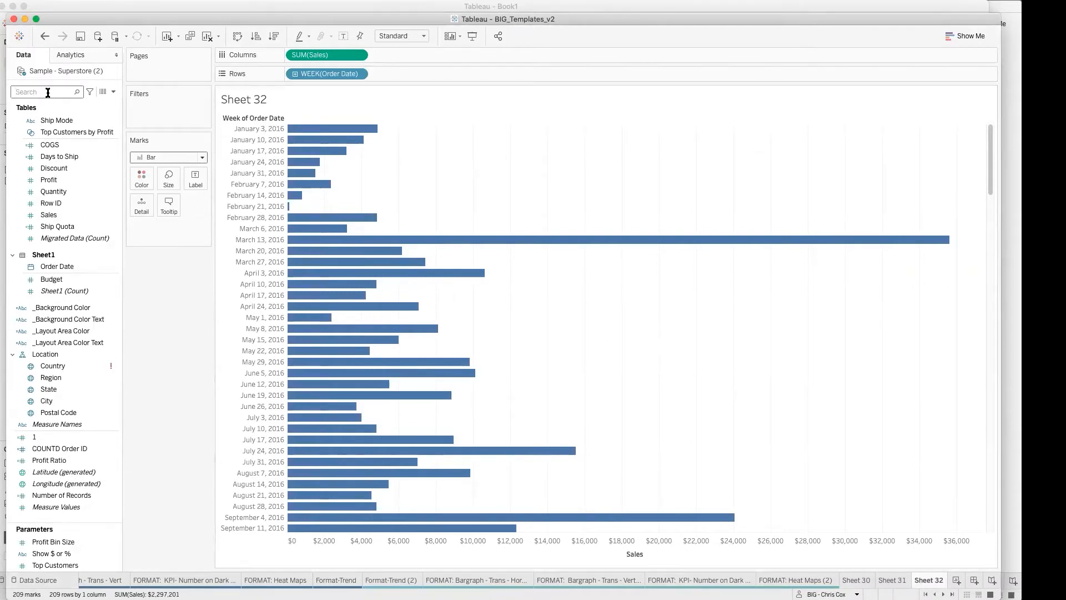
text(Bud)
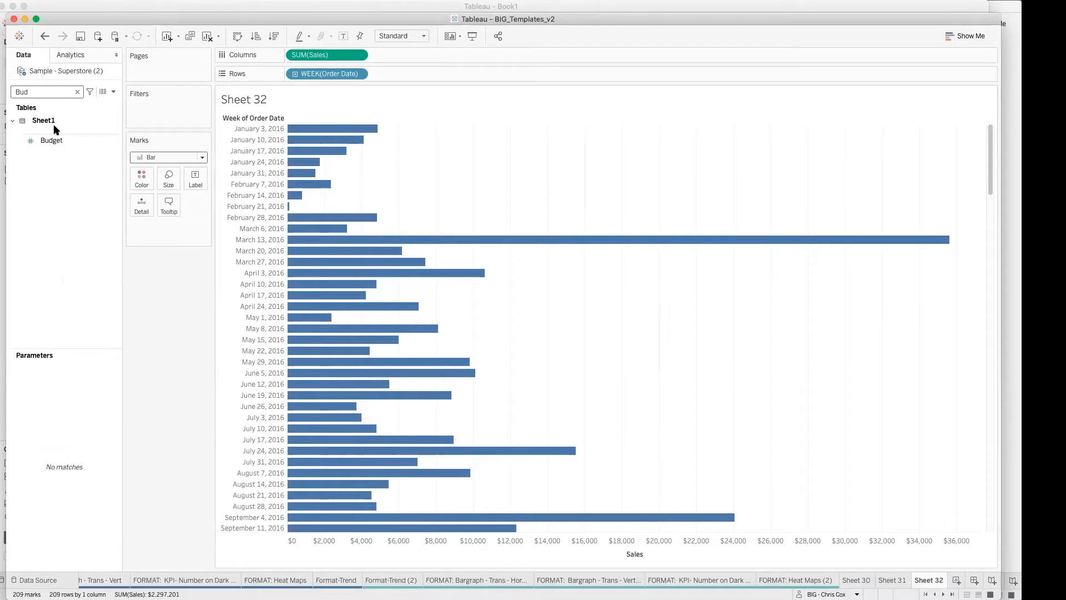
click(59, 140)
drag(59, 143, 427, 54)
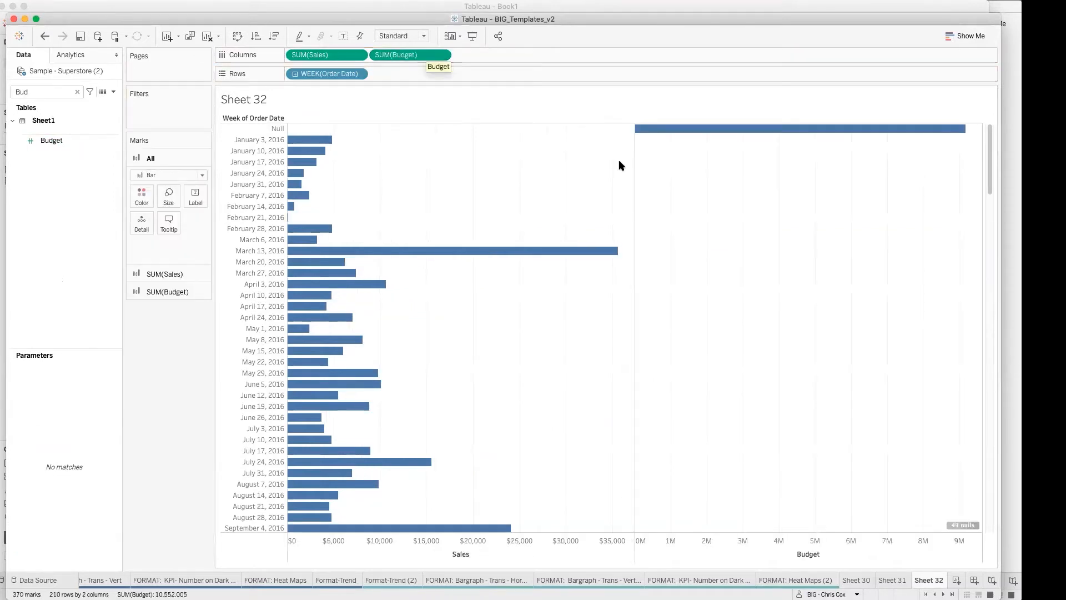
mouse_move(697, 134)
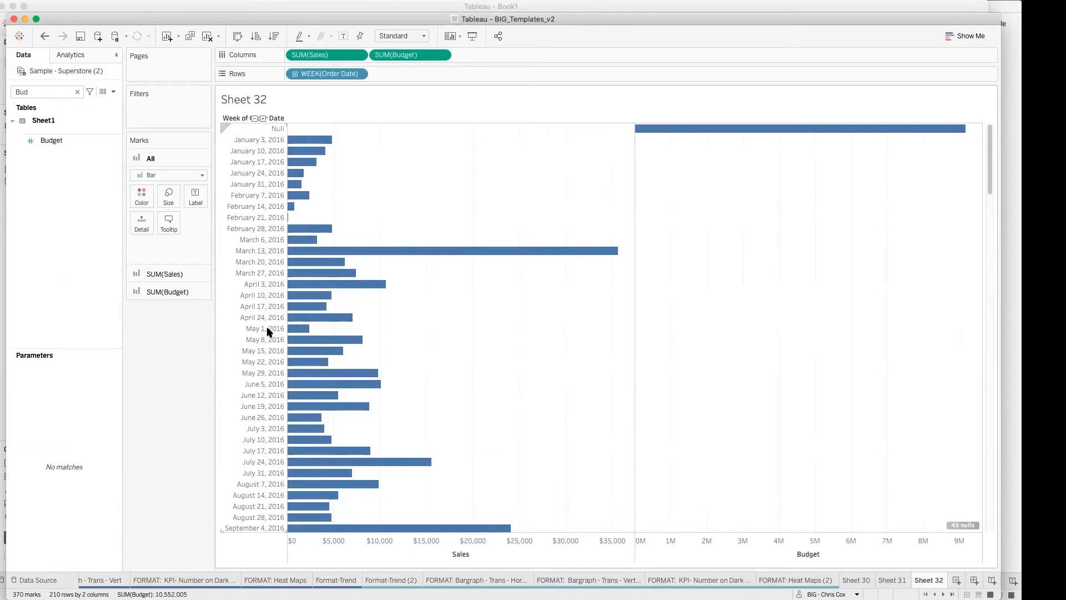
Step: Edit the relationship between Migrated Data and Sheet1, changing the Migrated Data side to the calculation Date([Order Date])
right_click(65, 71)
click(77, 77)
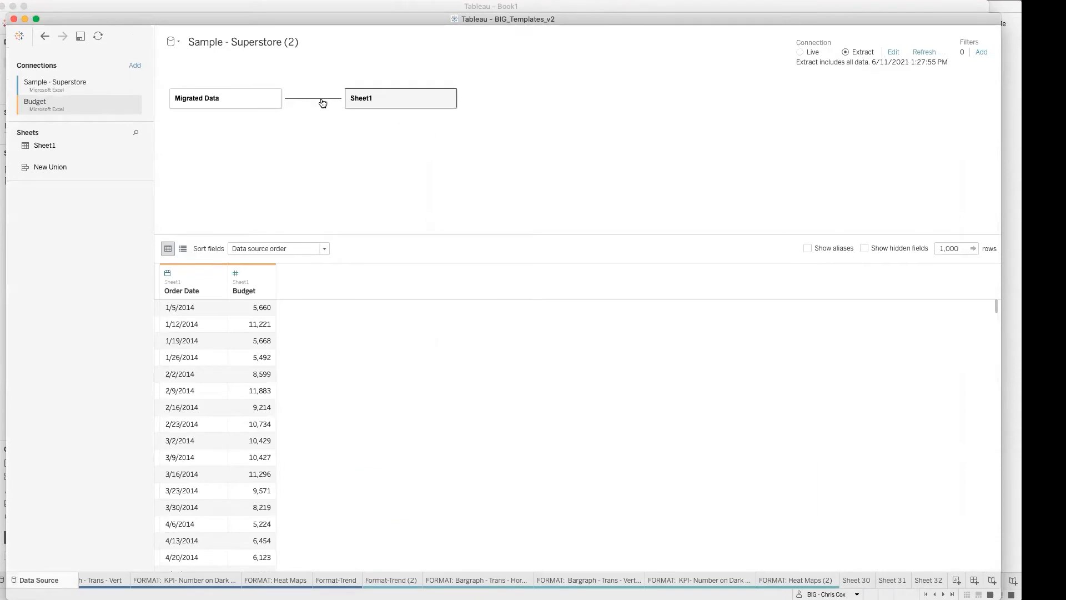
click(311, 102)
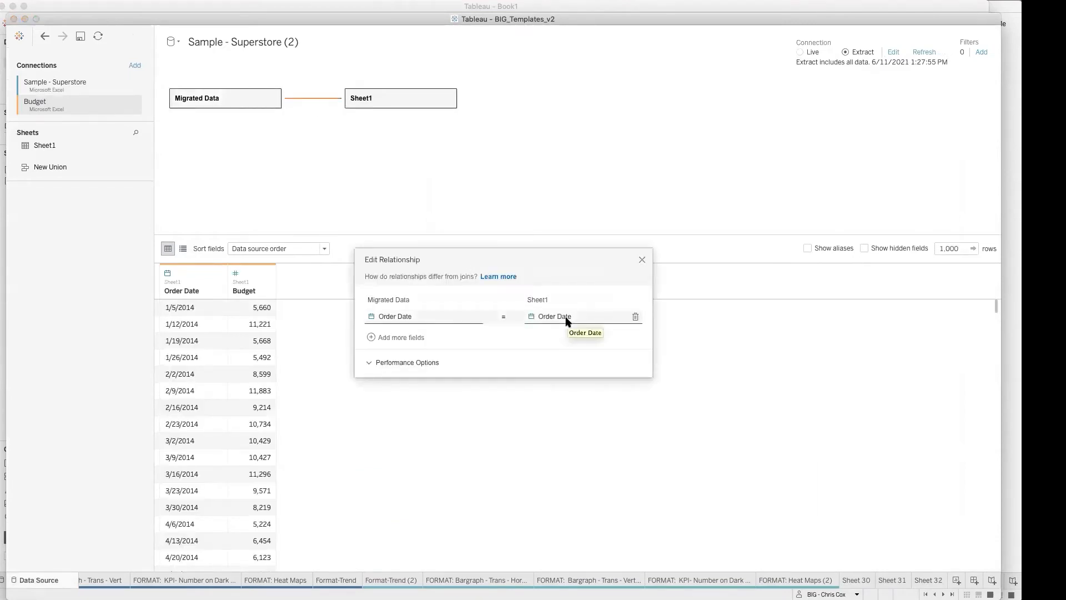
click(451, 316)
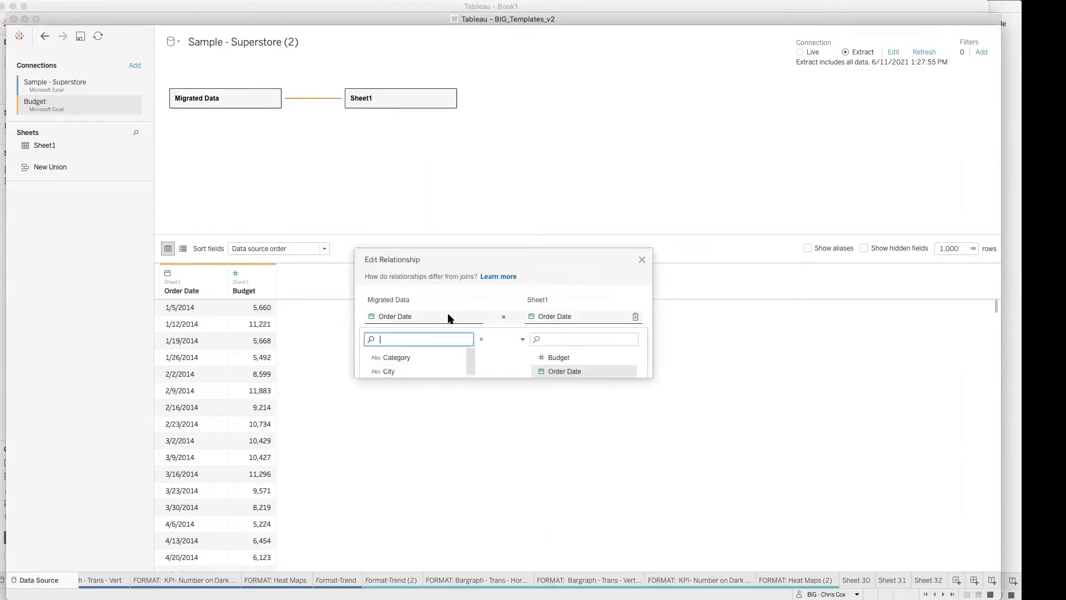
click(397, 445)
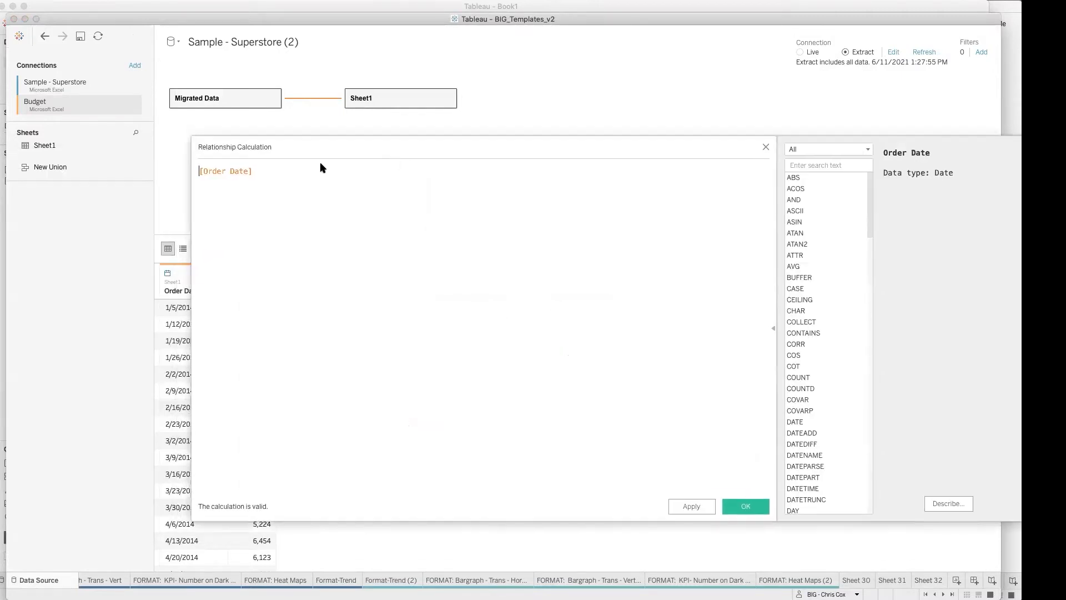
text(Darte)
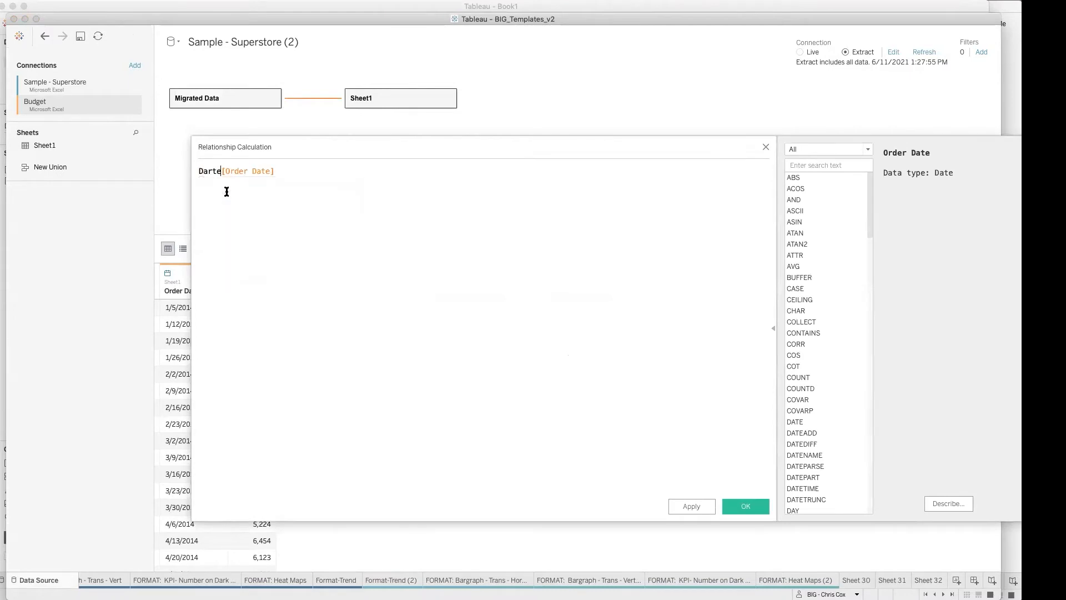
key(BackSpace)
key(BackSpace)
text(te)
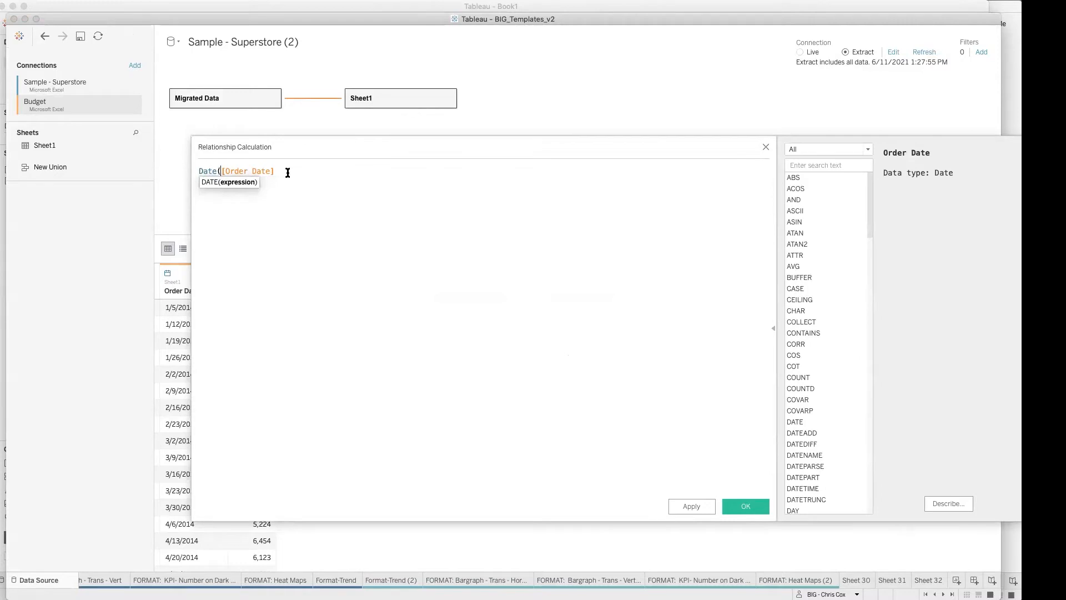
text())
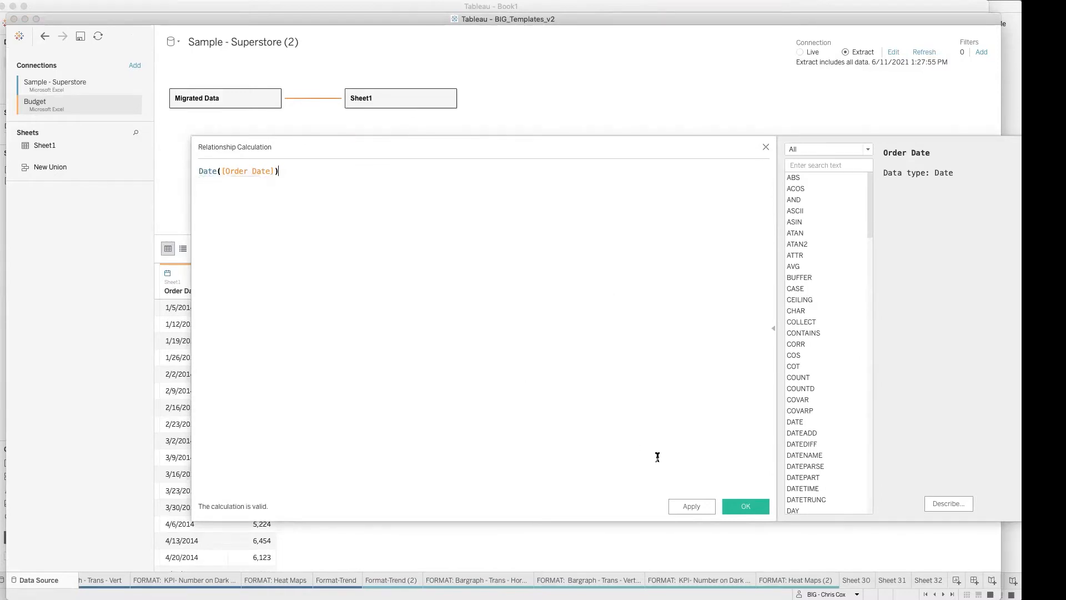
click(743, 506)
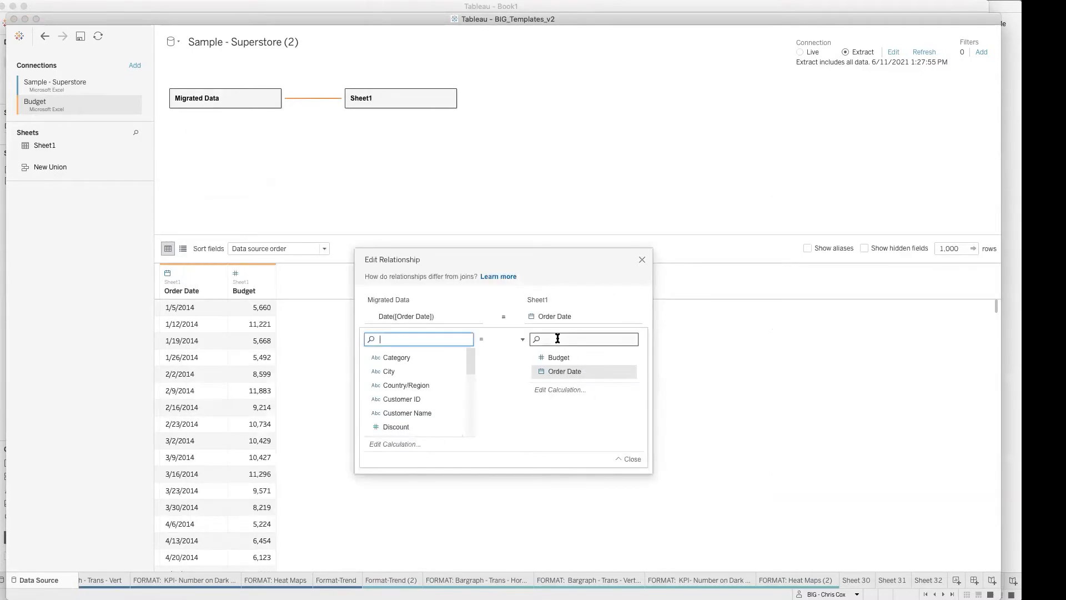
Step: Change the Sheet1 side of the relationship to the calculation Date([Order Date]) and return to Sheet 32
click(561, 390)
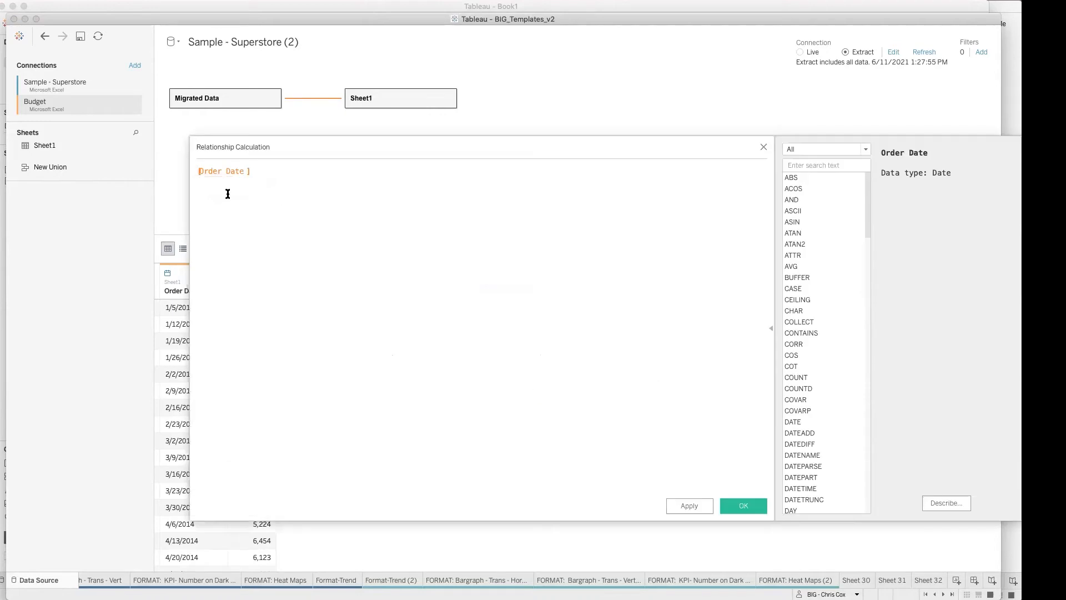
text(Date()
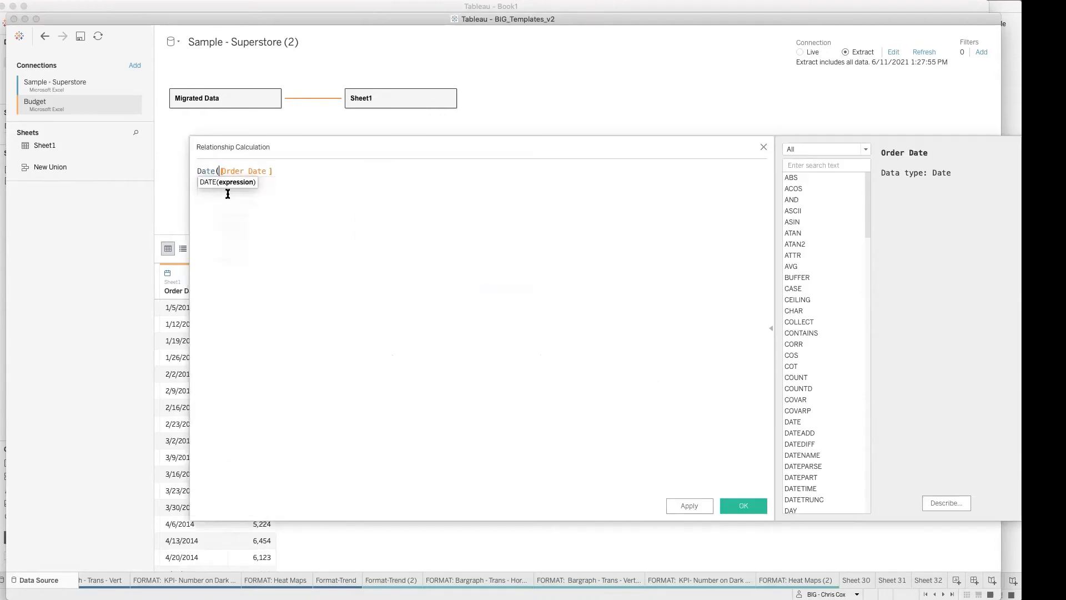
click(303, 178)
text())
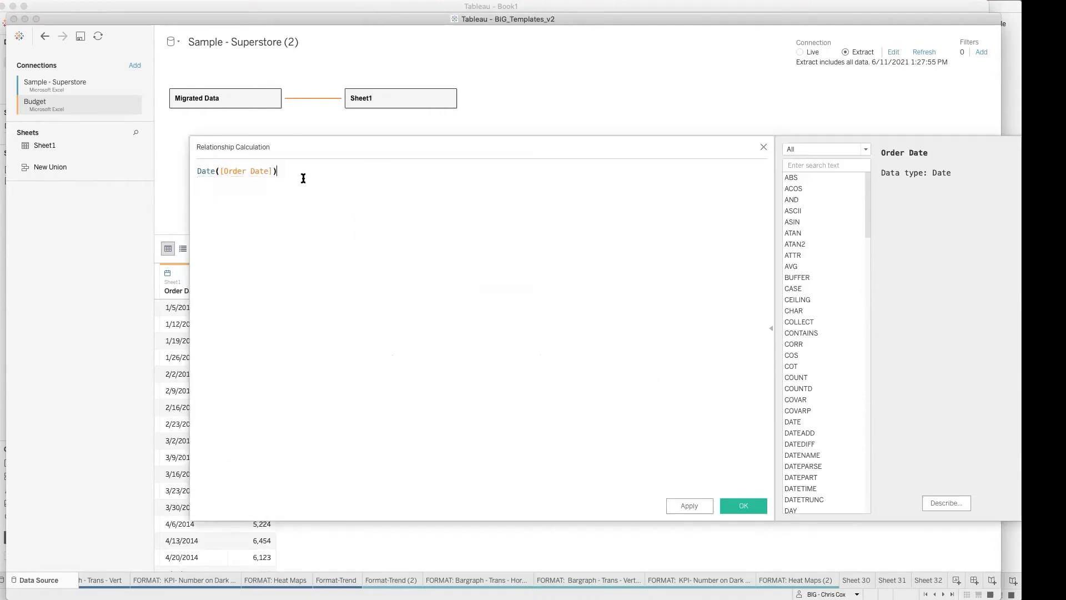
click(743, 506)
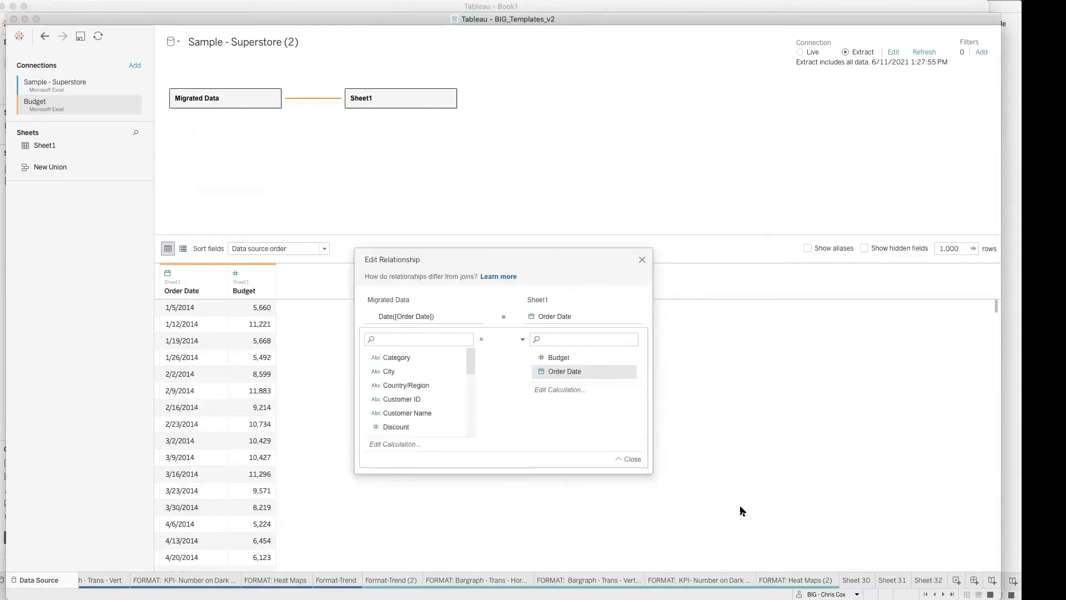
click(641, 259)
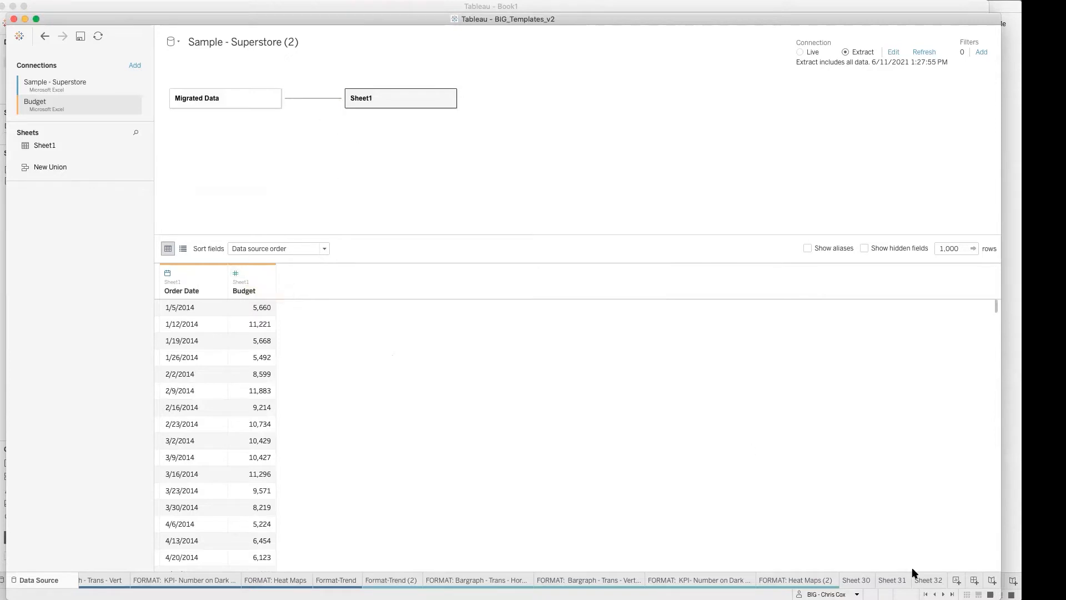
click(936, 580)
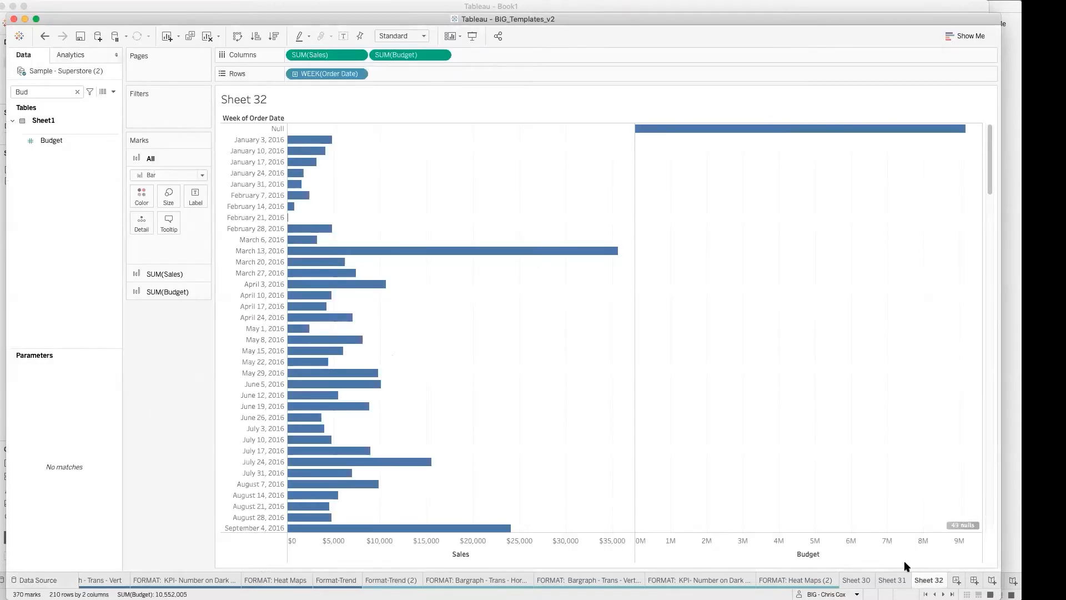
Step: Reopen the relationship between Migrated Data and Sheet1 and replace Date with the DATEPARSE function in the Migrated Data calculation
right_click(87, 72)
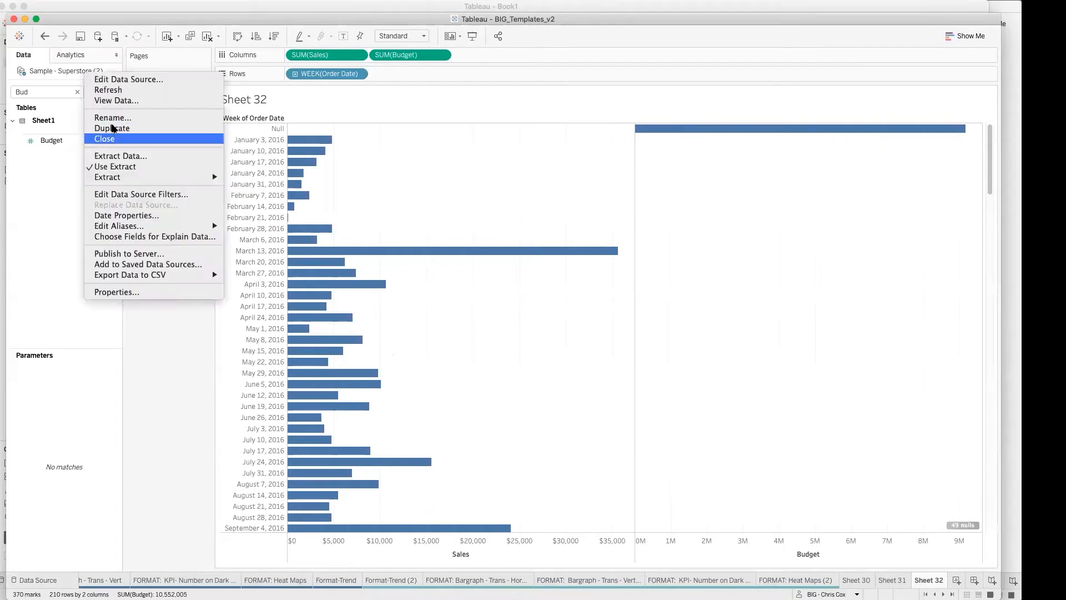
mouse_move(136, 177)
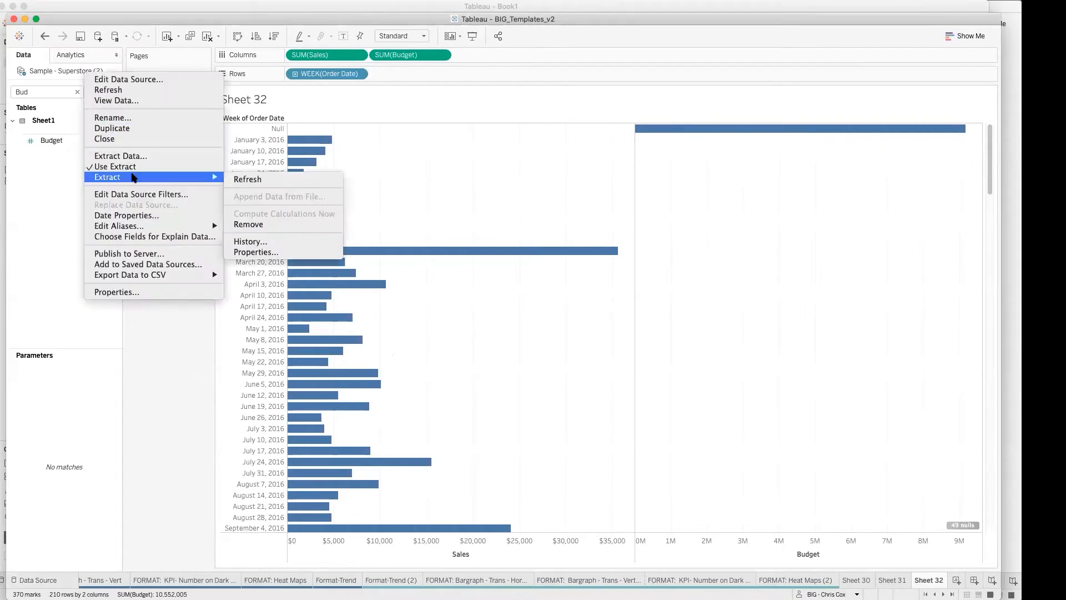
click(130, 79)
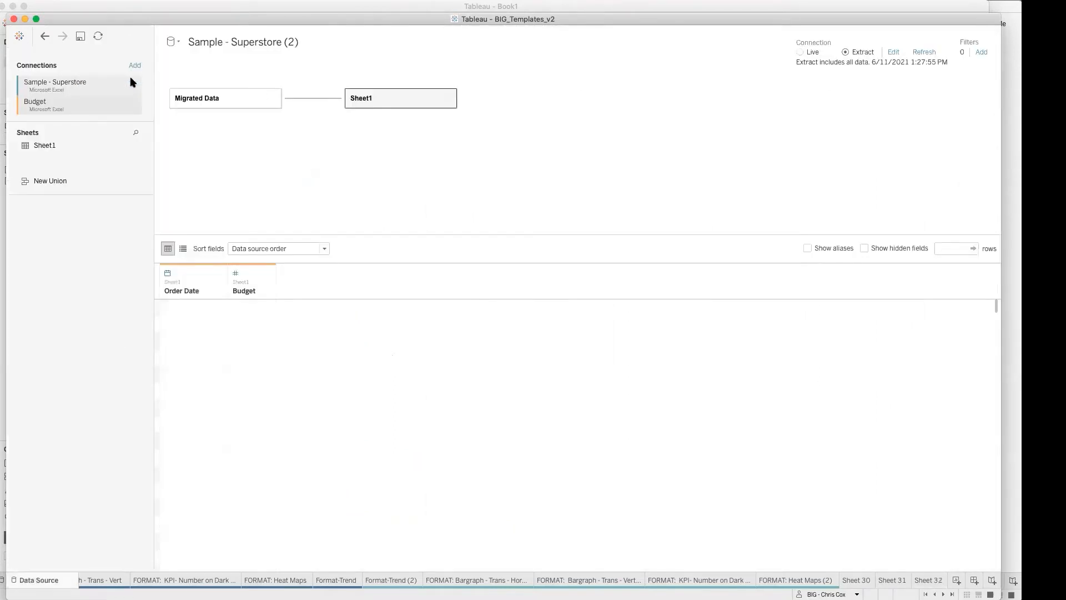
click(290, 100)
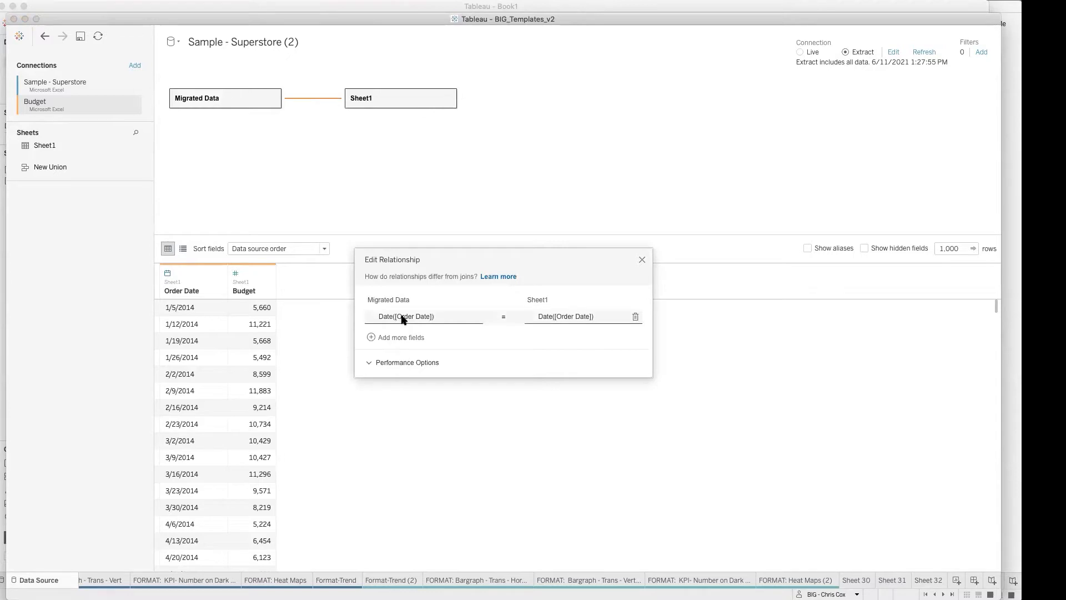
click(404, 319)
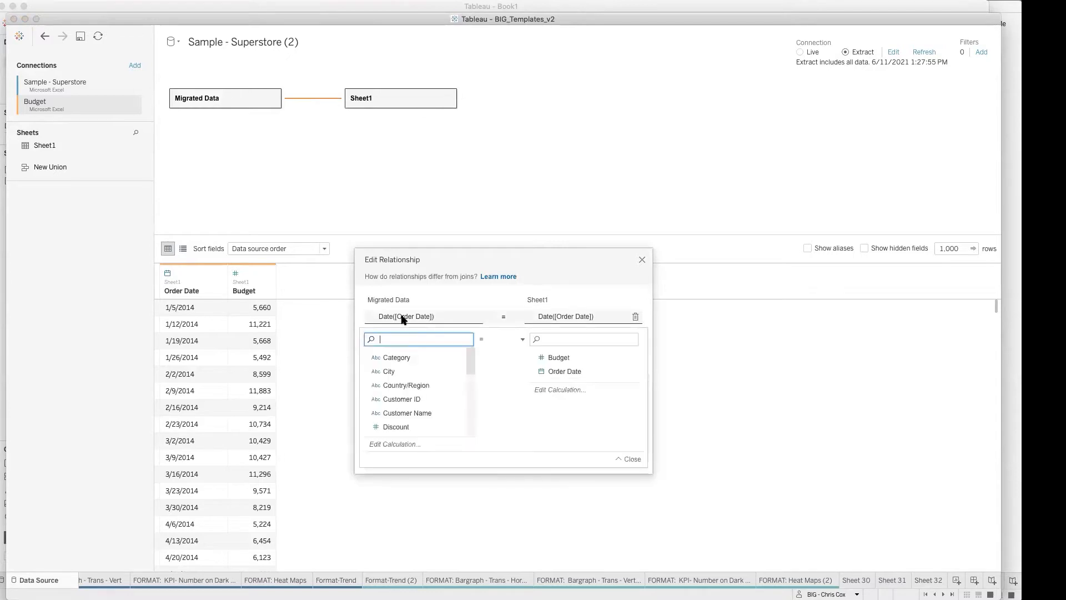
click(398, 445)
double_click(204, 172)
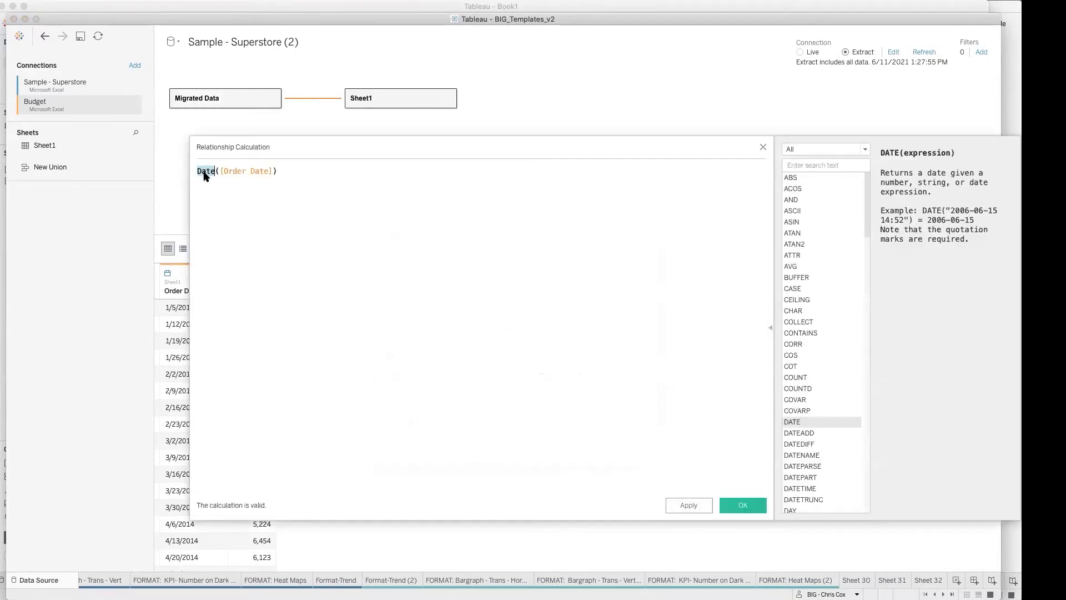
text(Date)
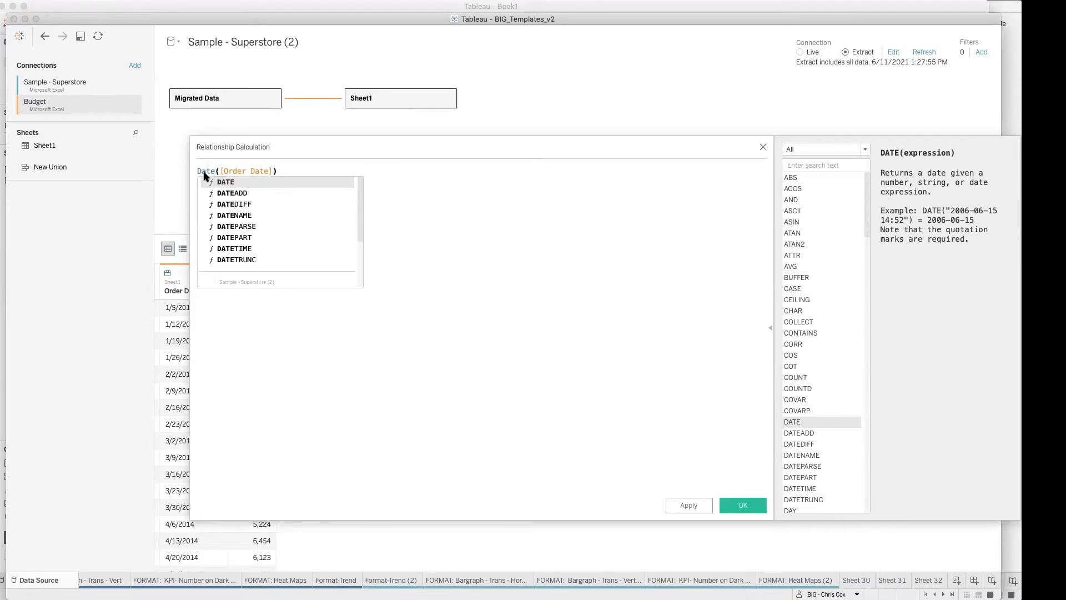
key(Down)
key(Down)
key(Down)
key(Down)
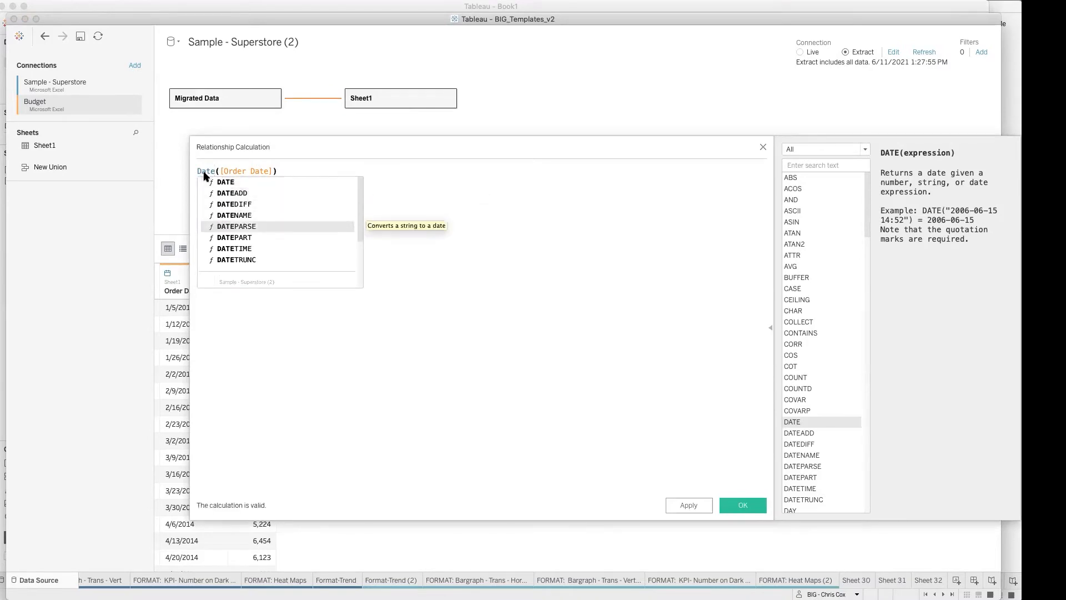
key(Return)
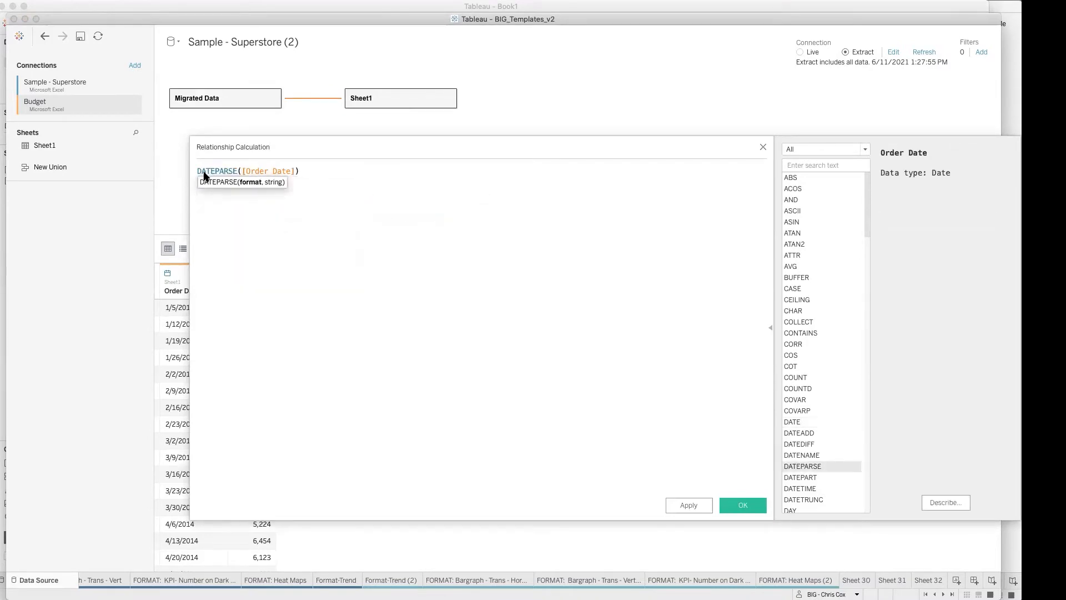
text())
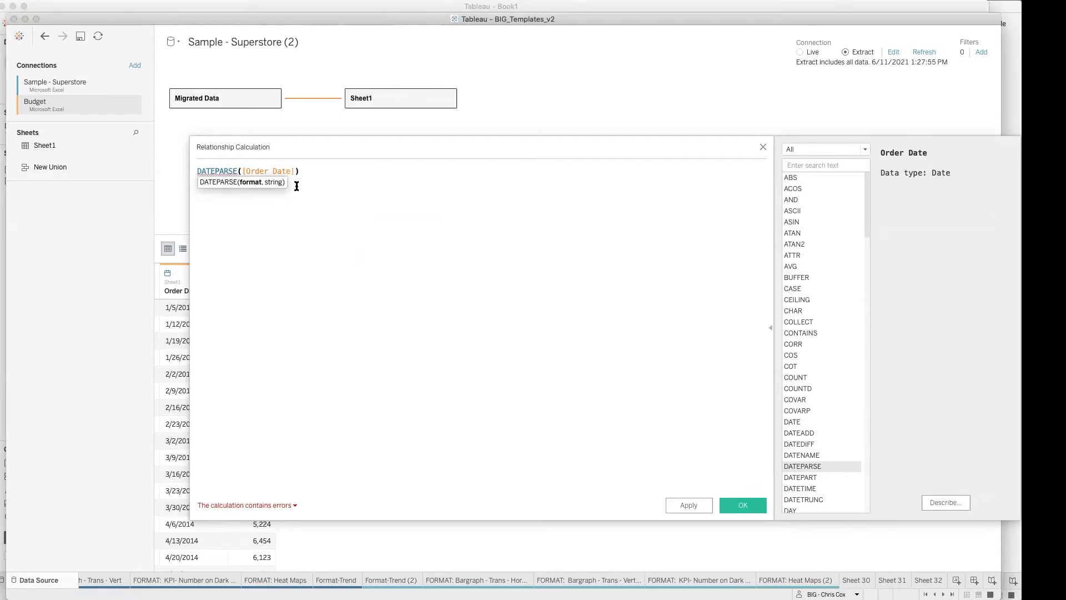
Step: Insert the format string "m/d/yy" and a comma before [Order Date] as the first DATEPARSE argument
click(242, 172)
text("d)
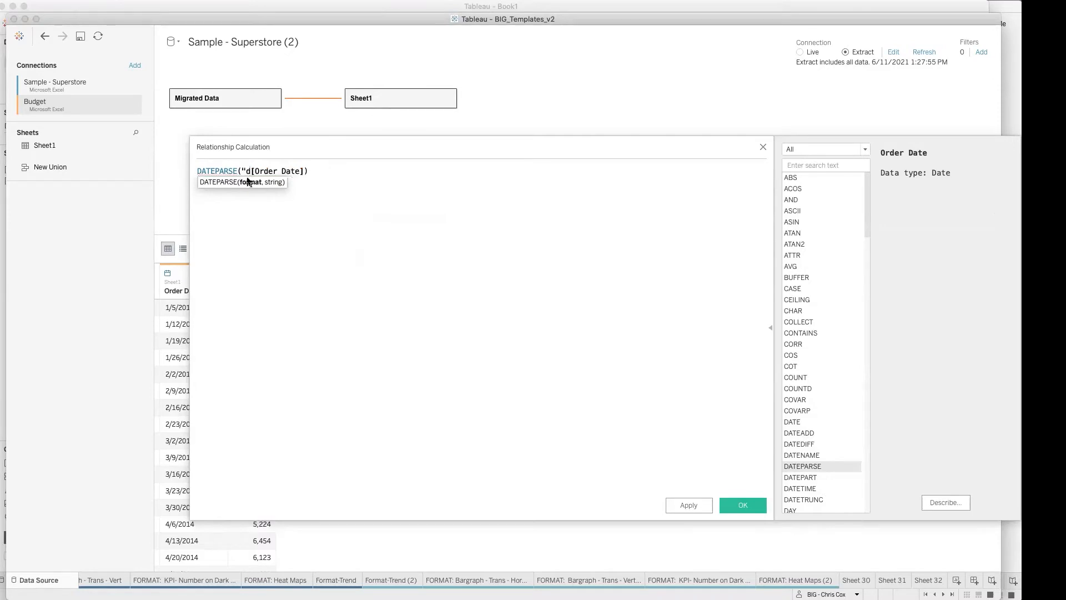
text(/)
text(m)
key(BackSpace)
key(BackSpace)
key(BackSpace)
text(m/d/yy",)
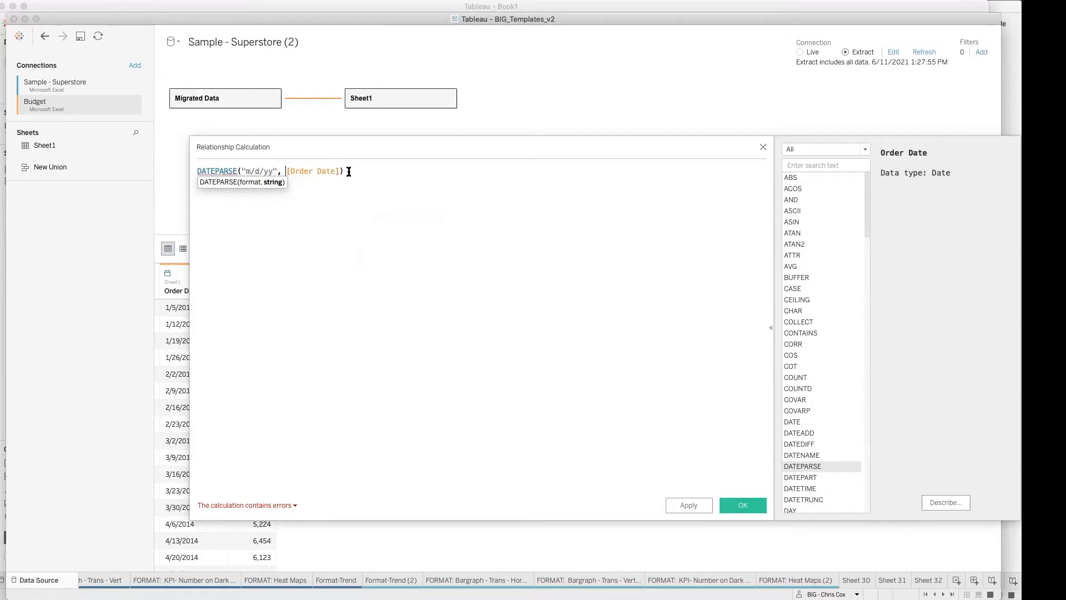
Step: Change the double quotes around the m/d/yy format string to single quotes
drag(351, 171, 177, 169)
click(246, 200)
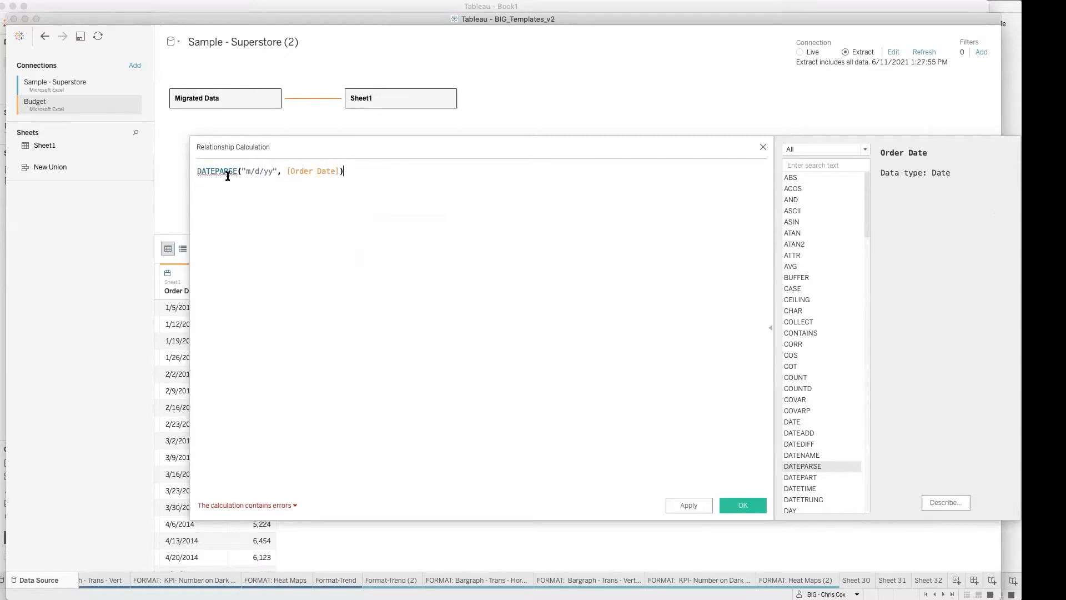
click(225, 172)
click(244, 172)
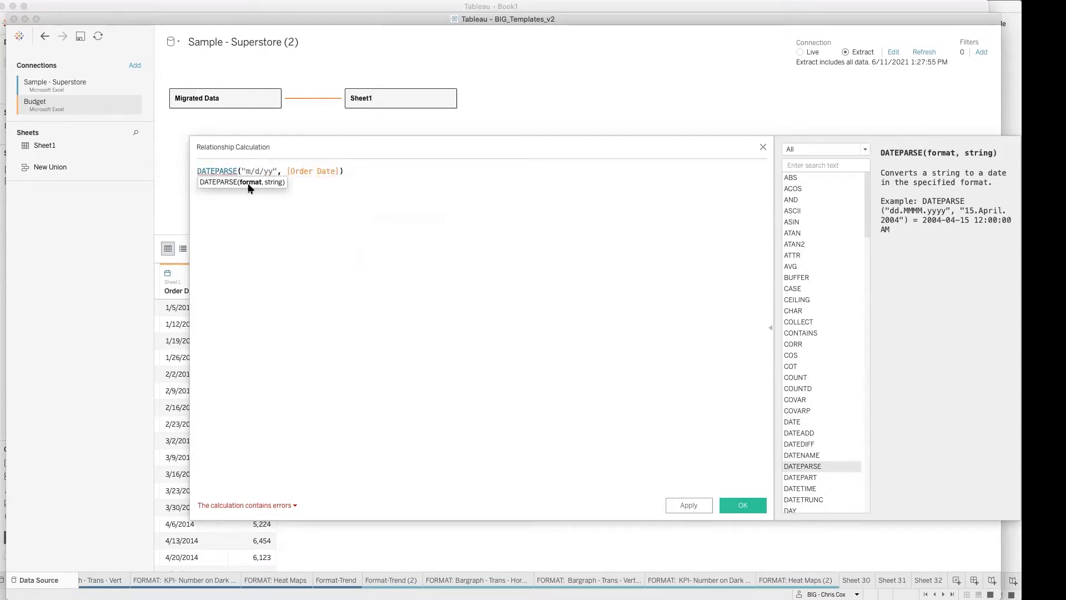
click(276, 172)
key(BackSpace)
text(')
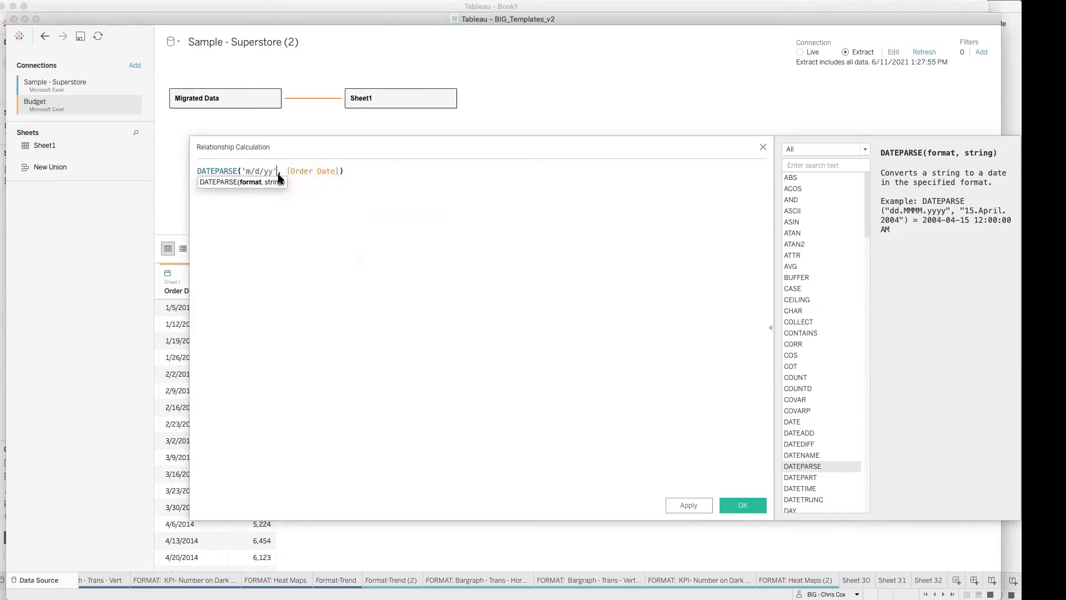
click(303, 206)
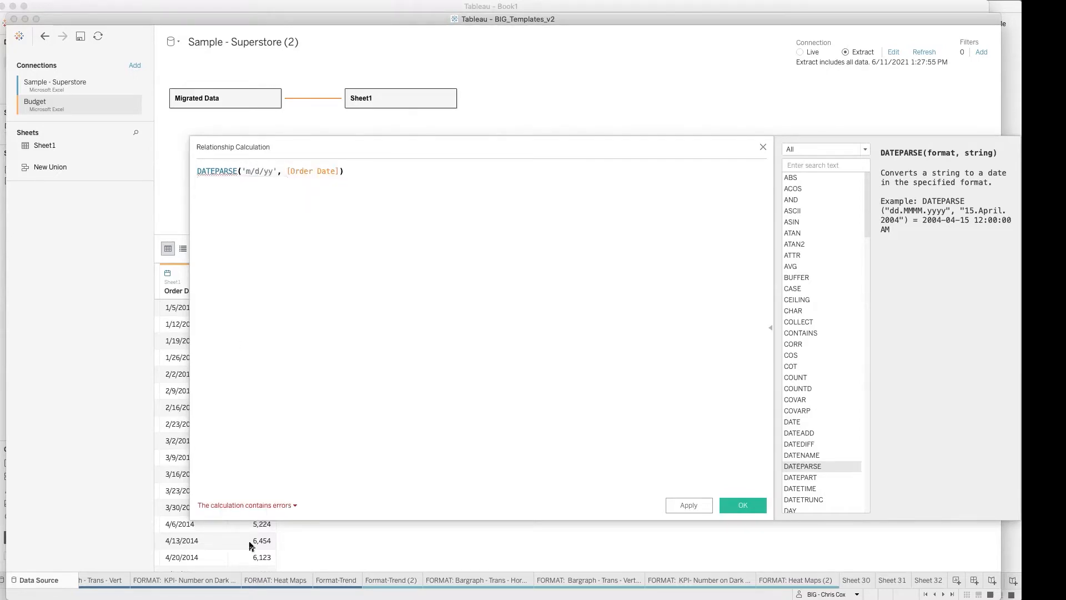
Step: Check the calculation error, wrap [Order Date] in str(), then copy and accept DATEPARSE('m/d/yy', str([Order Date])) for Migrated Data
click(252, 506)
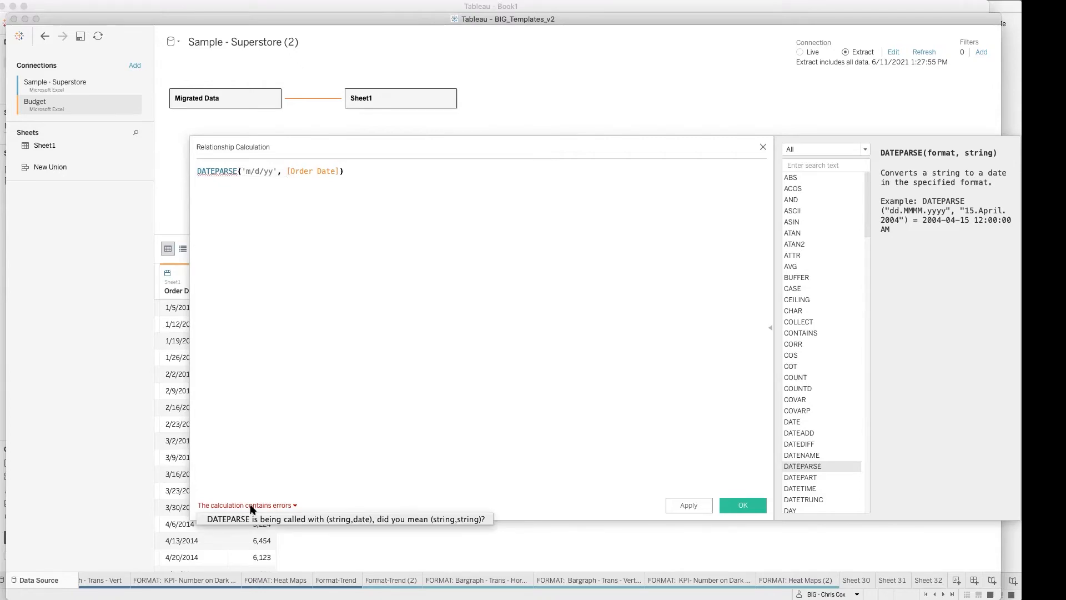
click(289, 172)
text(str()
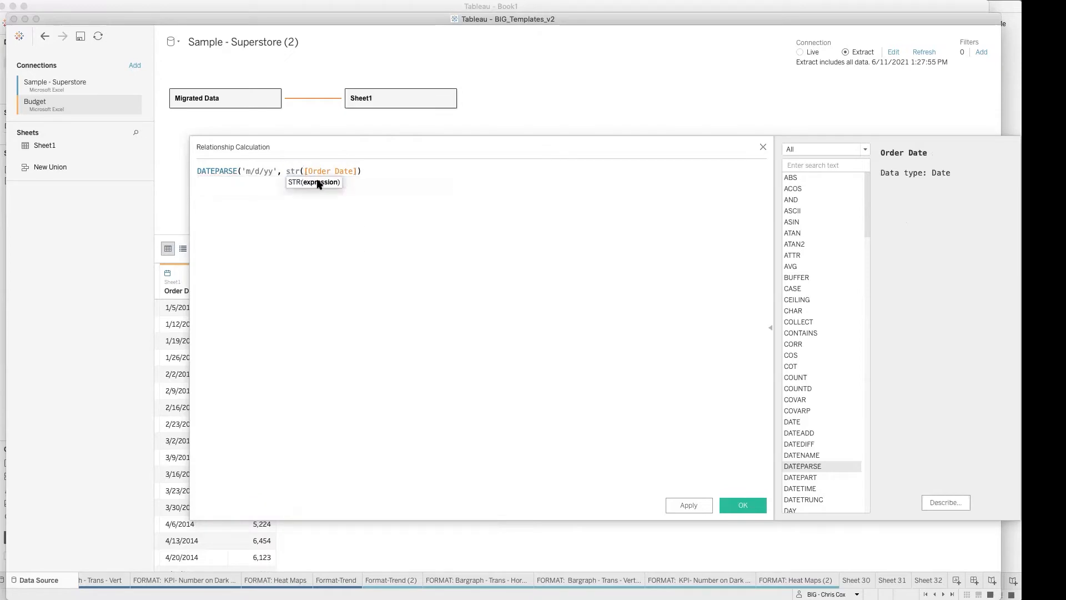
click(360, 170)
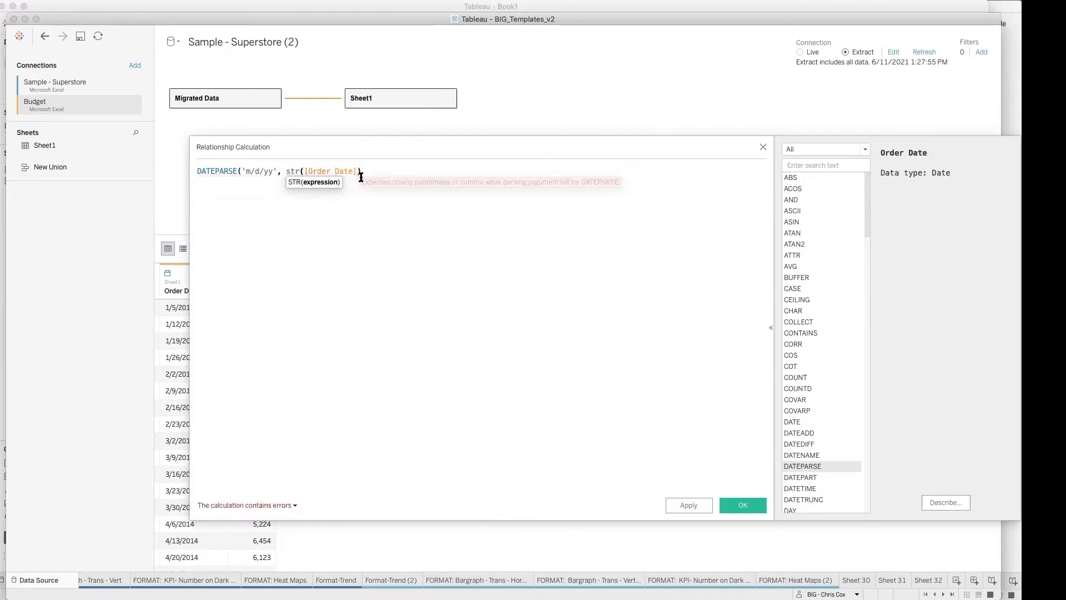
text())
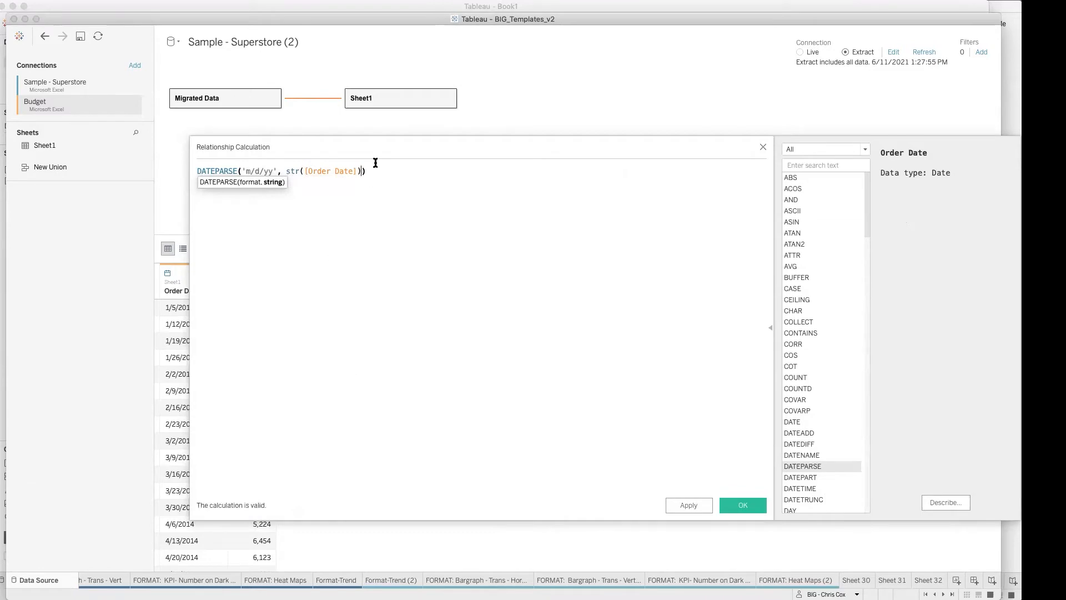
drag(380, 173, 130, 174)
key(ctrl+c)
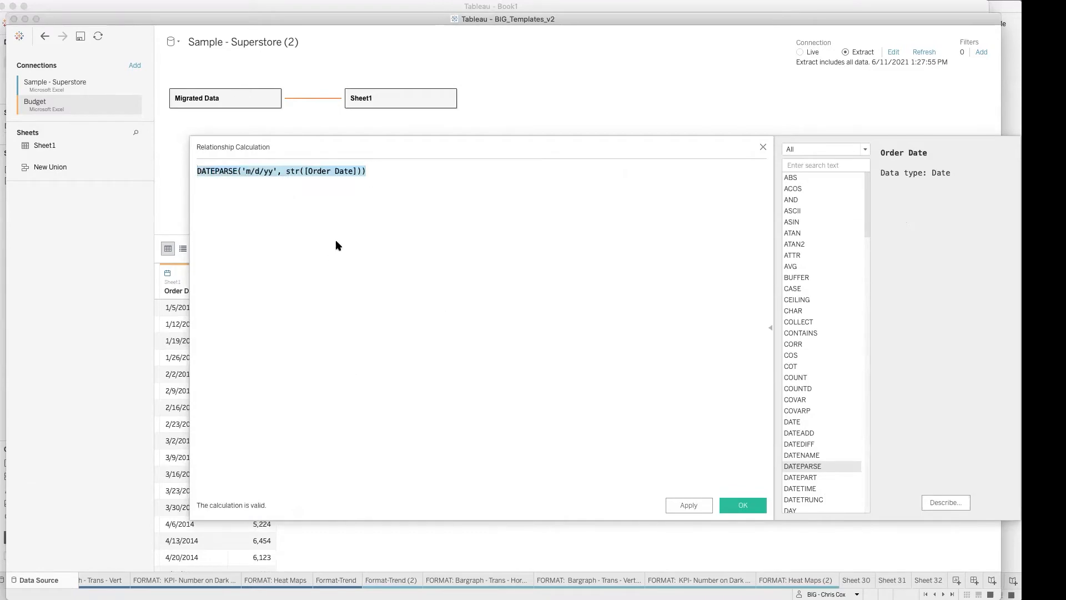
click(739, 505)
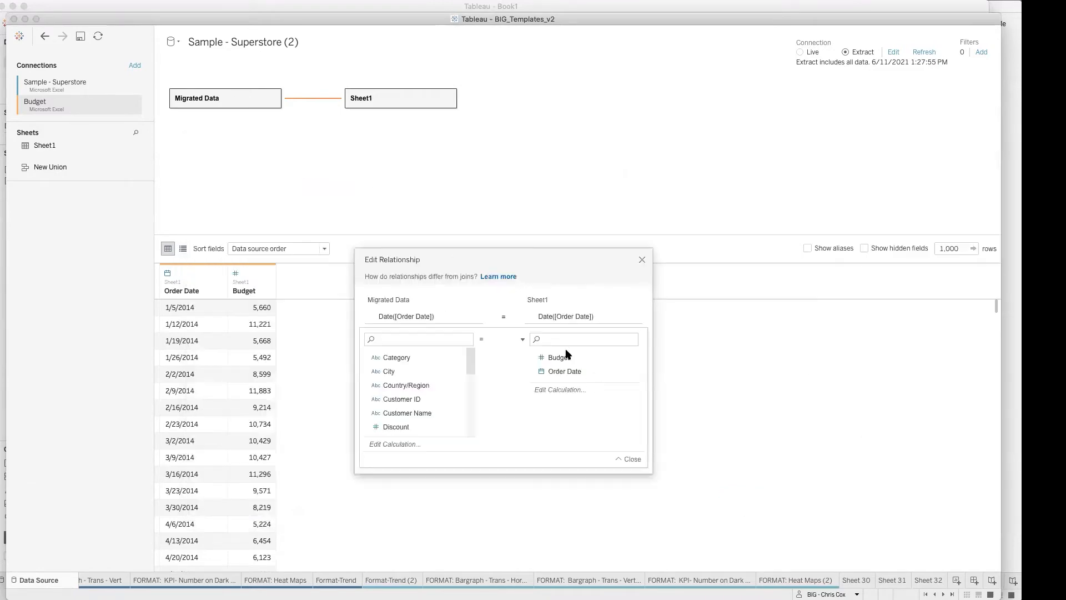
Step: Replace the Sheet1 side's relationship calculation with the copied DATEPARSE('m/d/yy', str([Order Date])) and check its error details
click(563, 317)
click(562, 317)
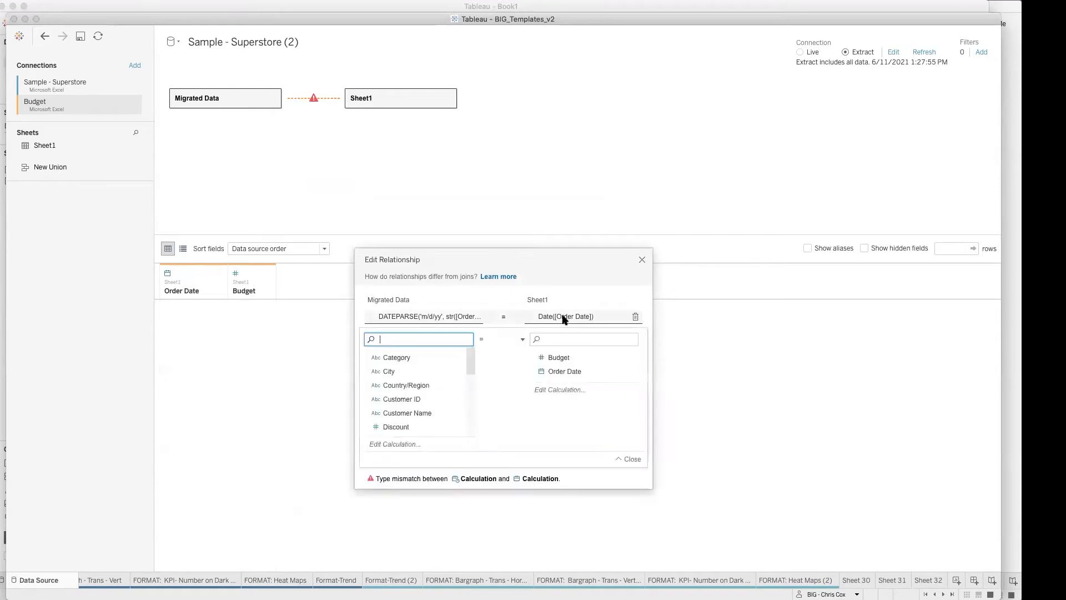
click(544, 389)
key(ctrl+a)
key(ctrl+v)
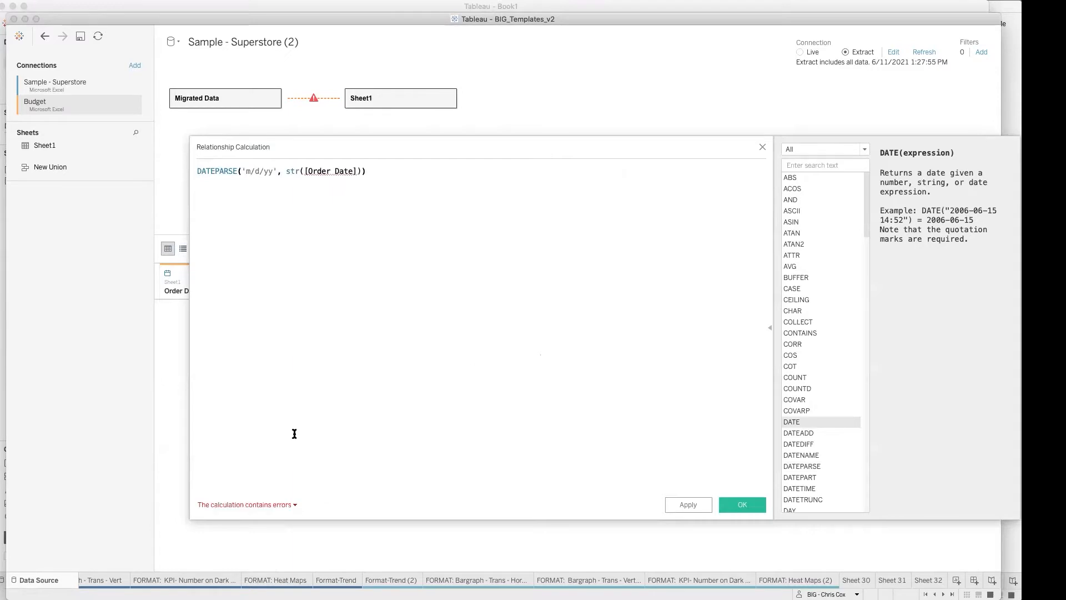
double_click(292, 171)
click(274, 505)
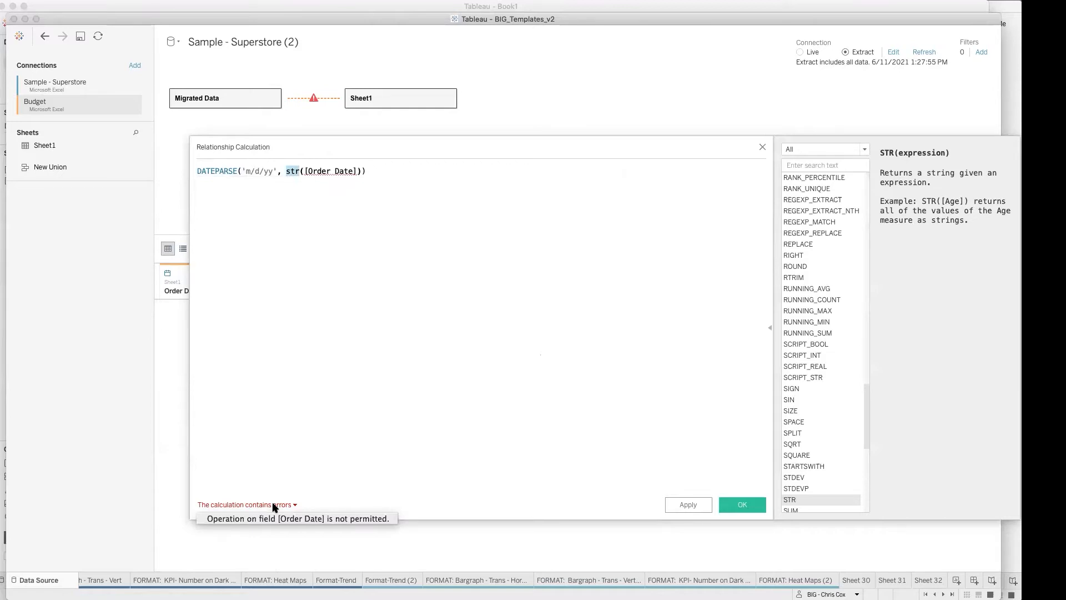
Step: Replace str([Order Date]) in the Sheet1 calculation with Sheet1's own Order Date field and check the error details
double_click(322, 171)
text(Or)
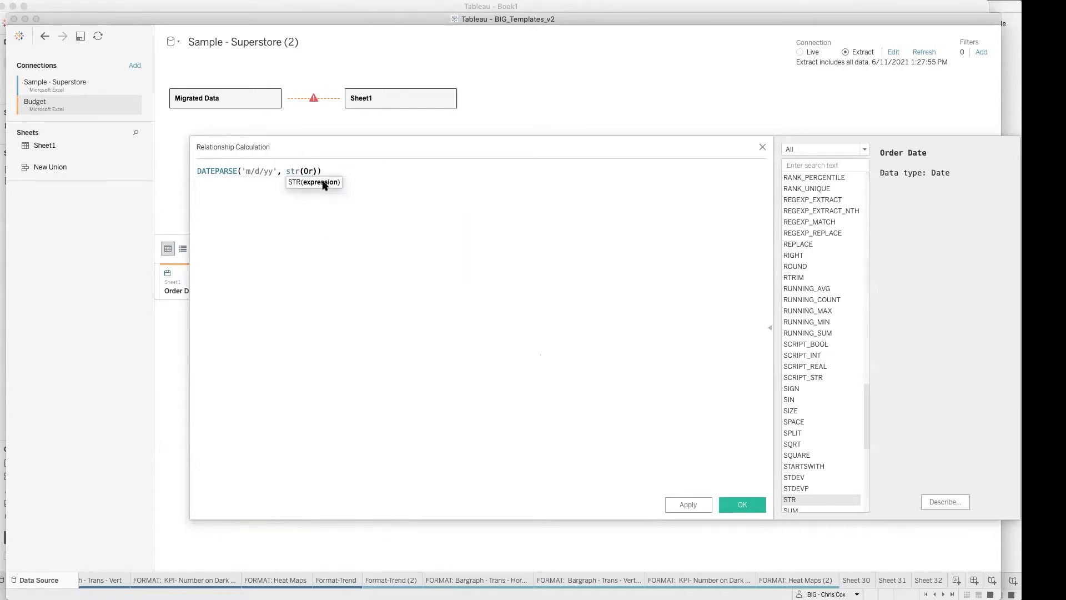
click(311, 217)
drag(288, 171, 318, 171)
text(Ord)
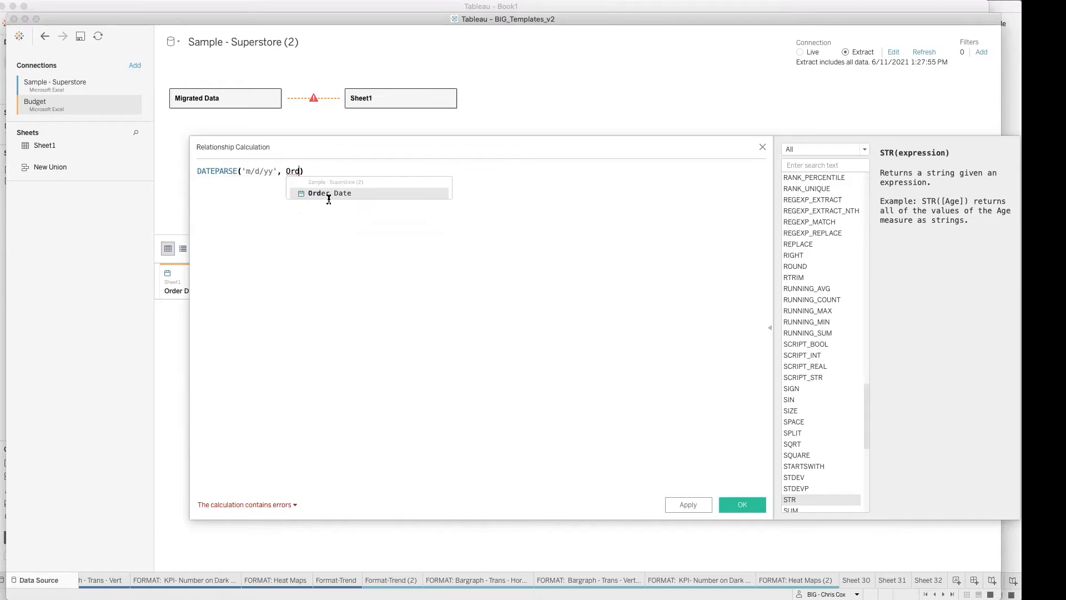
click(329, 195)
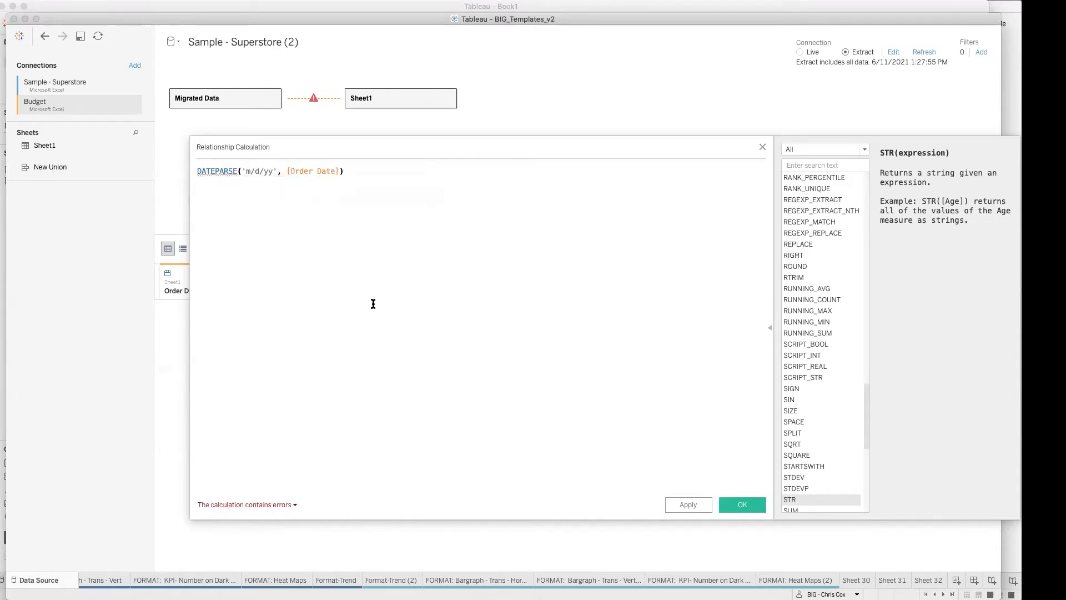
click(248, 505)
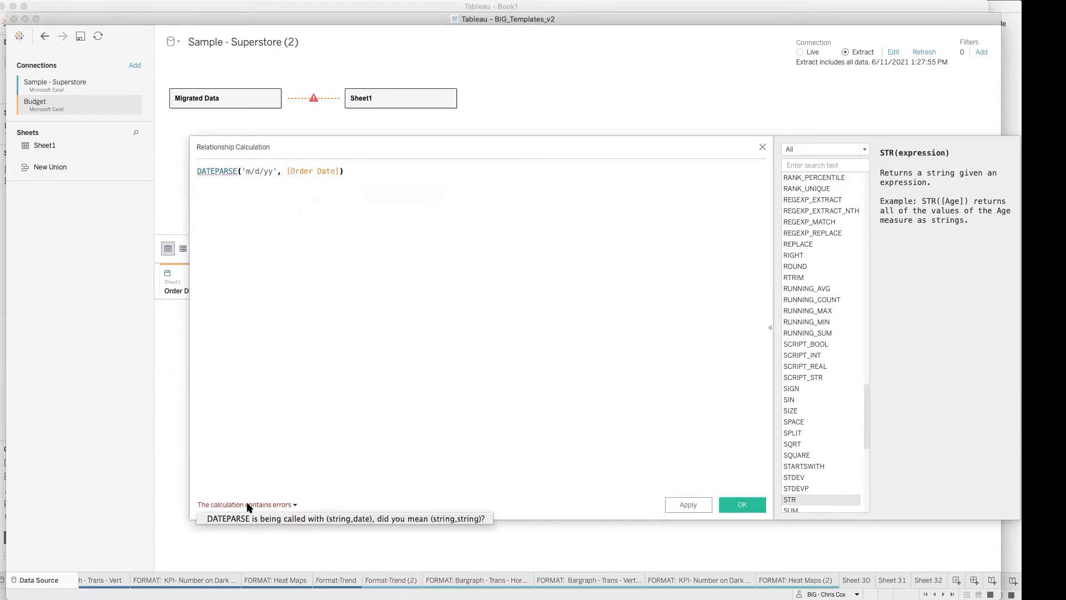
Step: Wrap Sheet1's [Order Date] in str(), accept the calculation and close the relationship editor
click(290, 175)
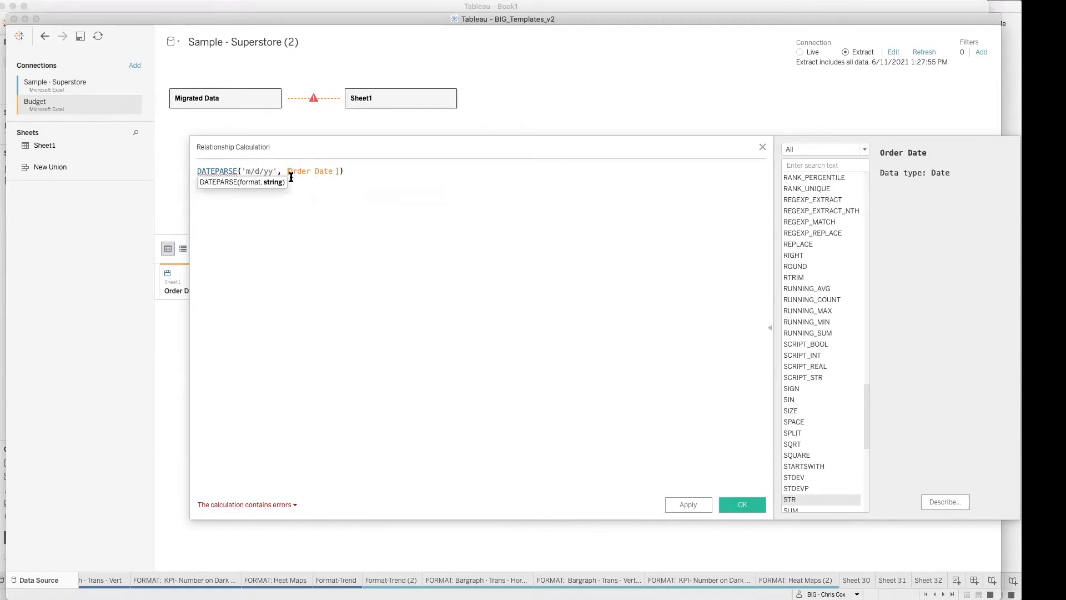
text(str()
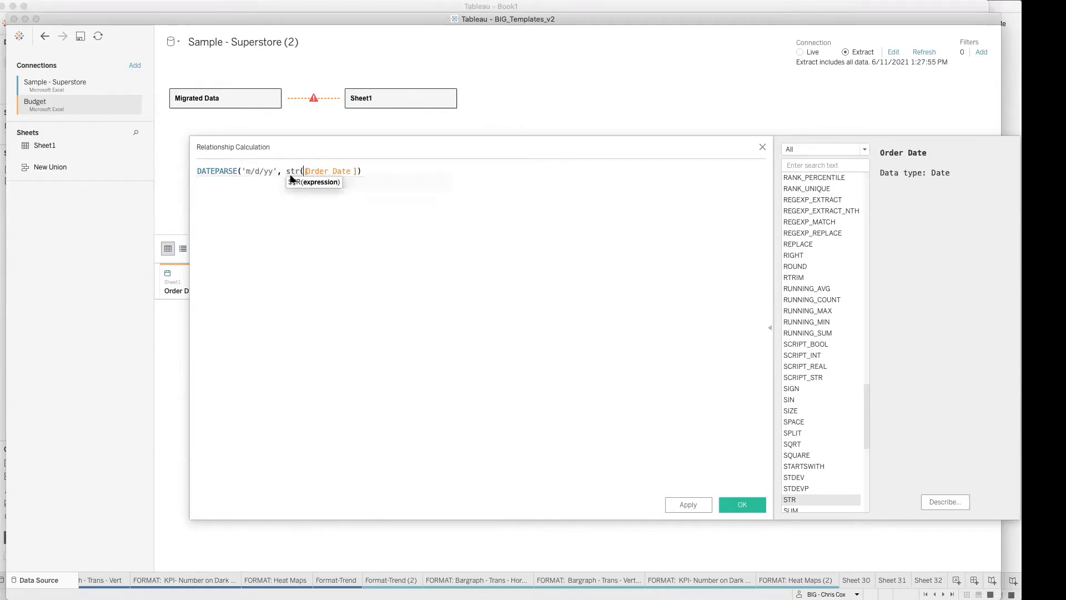
click(370, 171)
text())
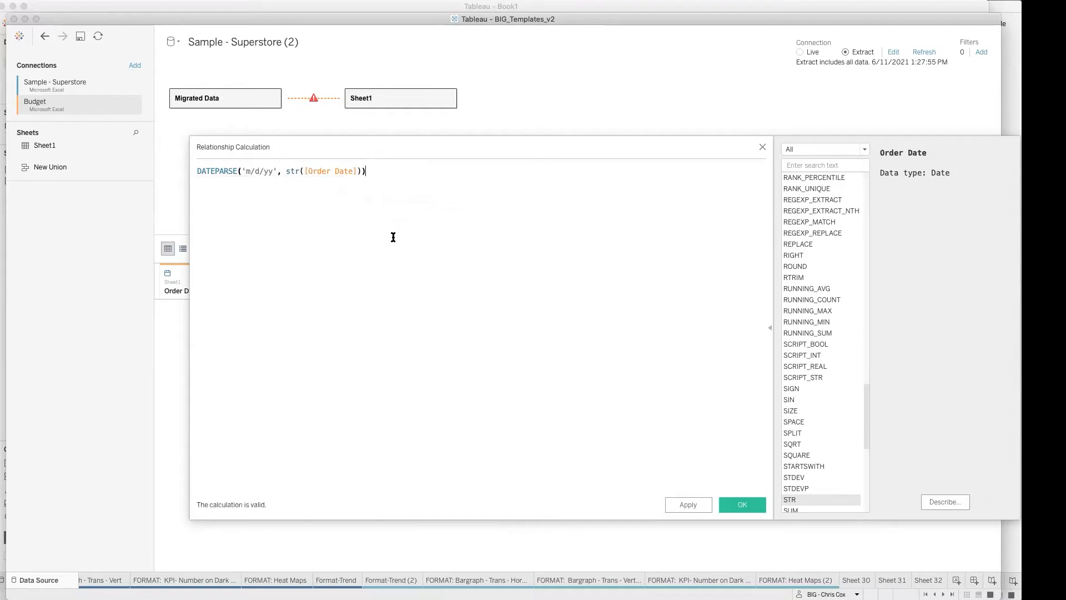
click(741, 504)
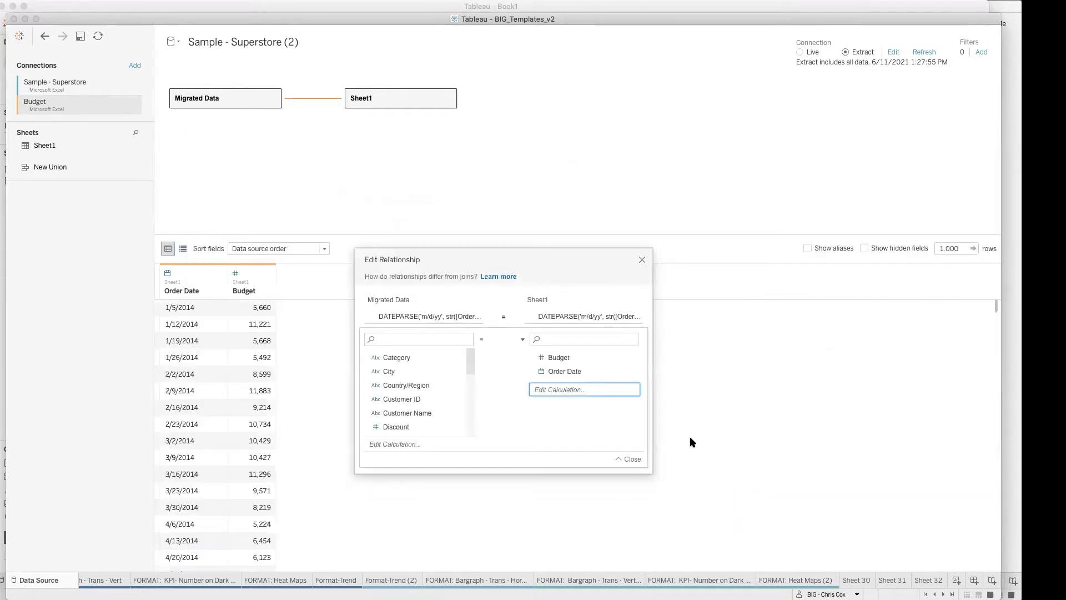
click(642, 259)
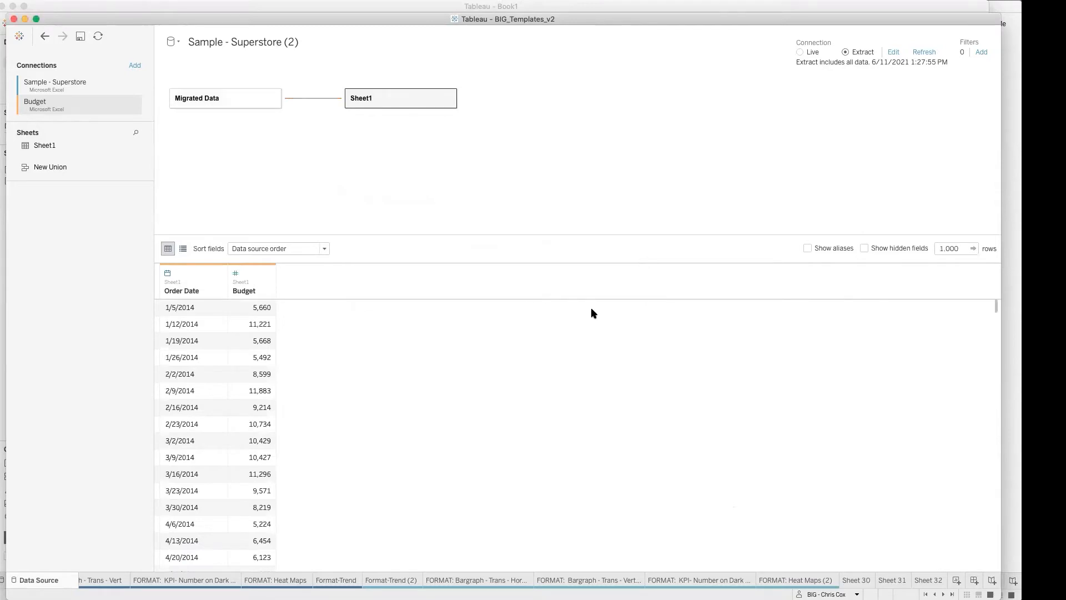
scroll(157, 577, left, 10)
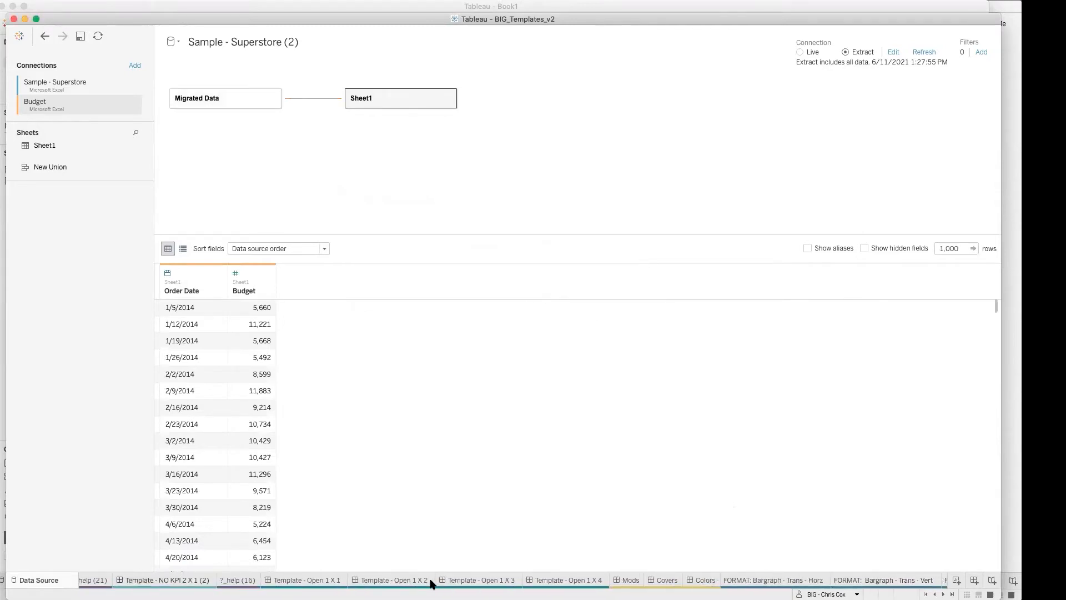
Step: Open Sheet 32 and check the weekly Sales and Budget bars
scroll(916, 579, right, 10)
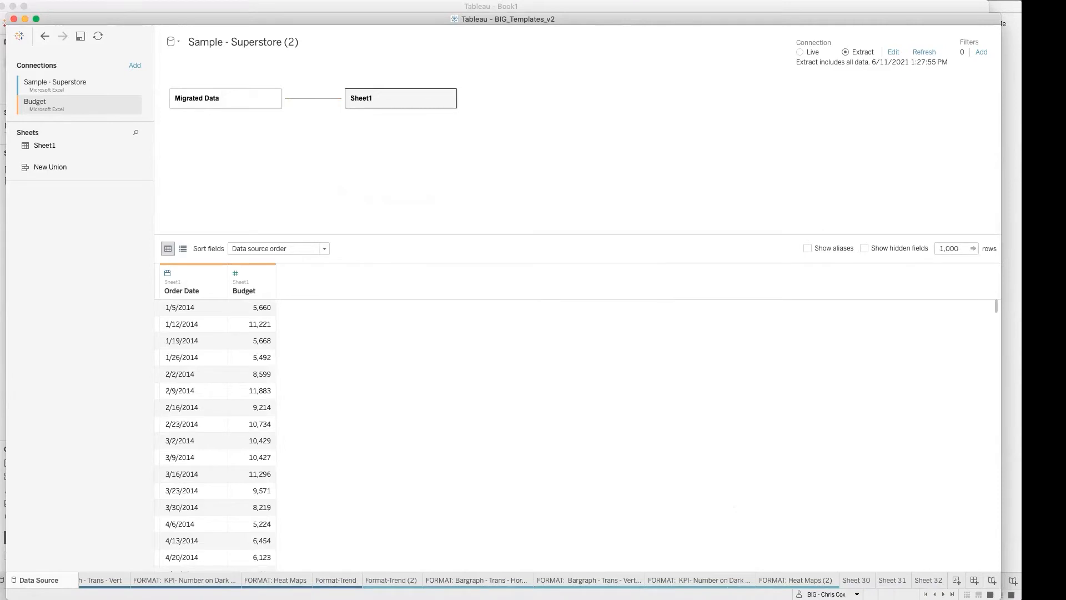
click(928, 579)
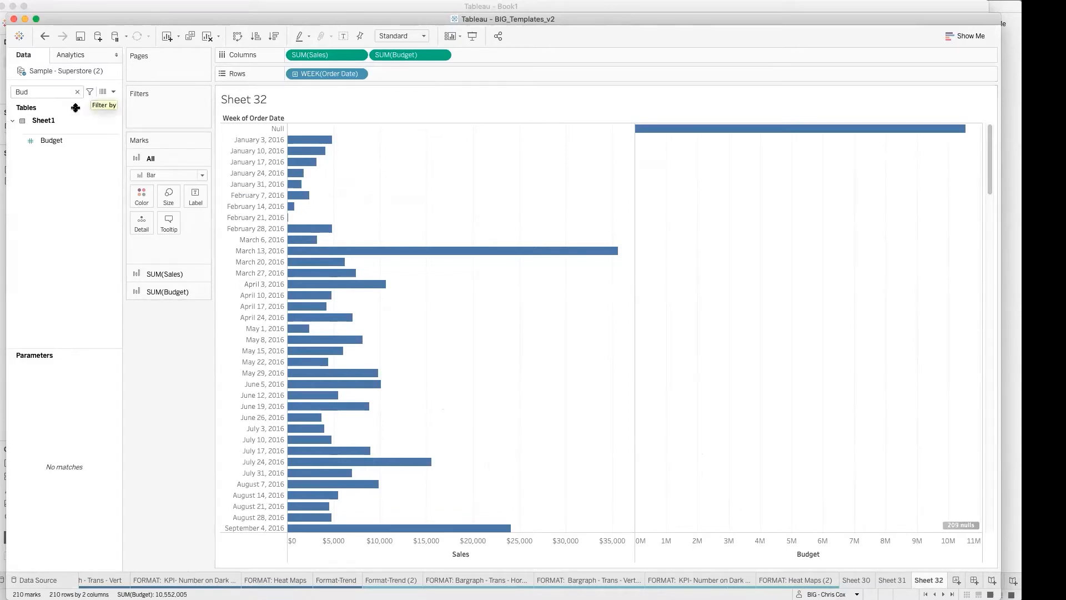
Step: Switch to Excel with the Budget workbook in view
mouse_move(189, 599)
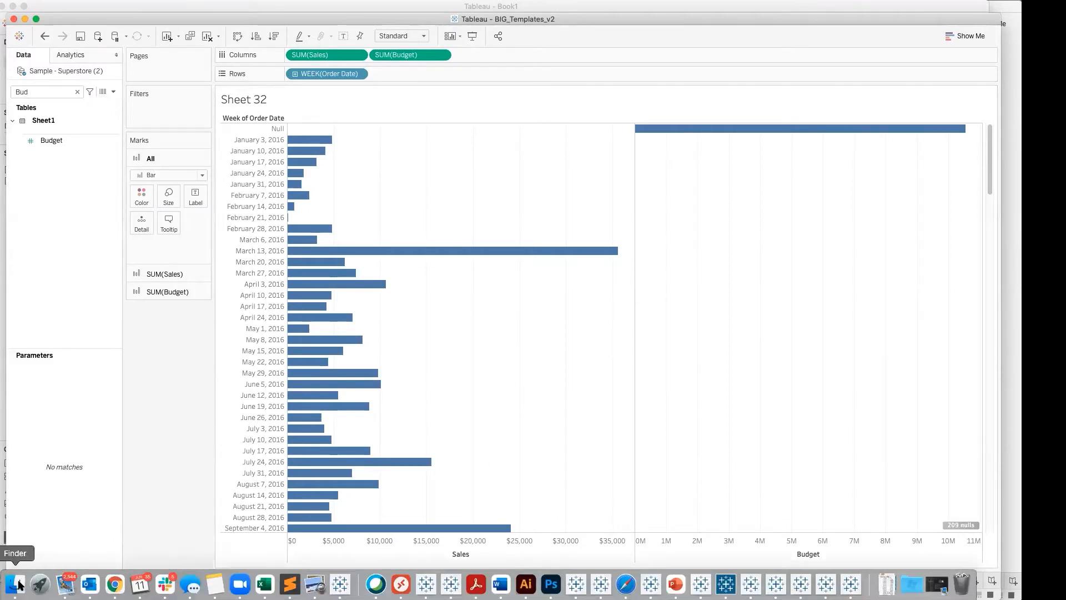
click(16, 583)
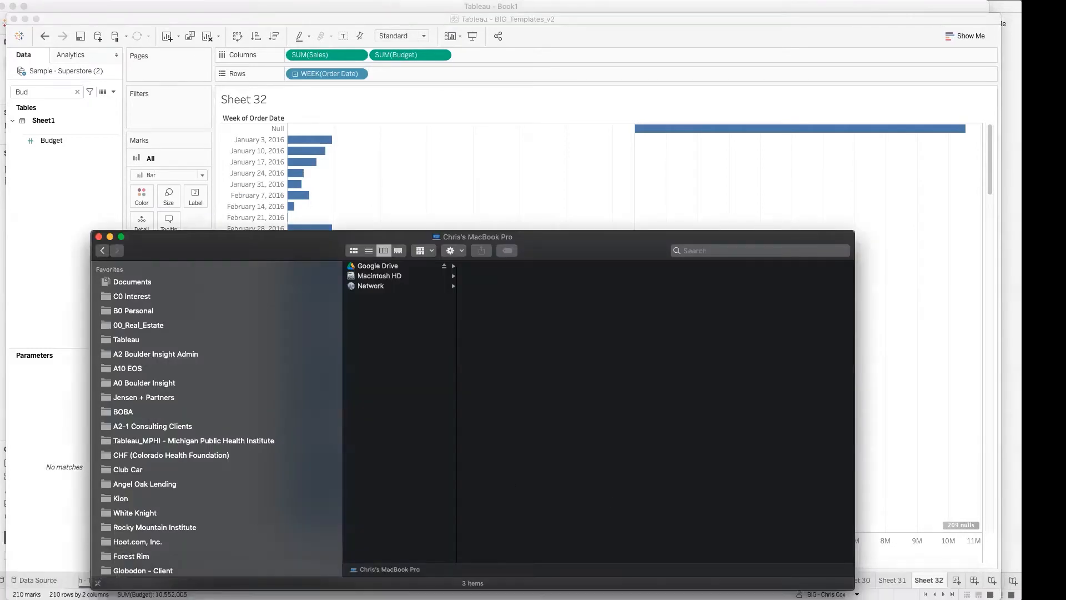
mouse_move(475, 594)
right_click(266, 584)
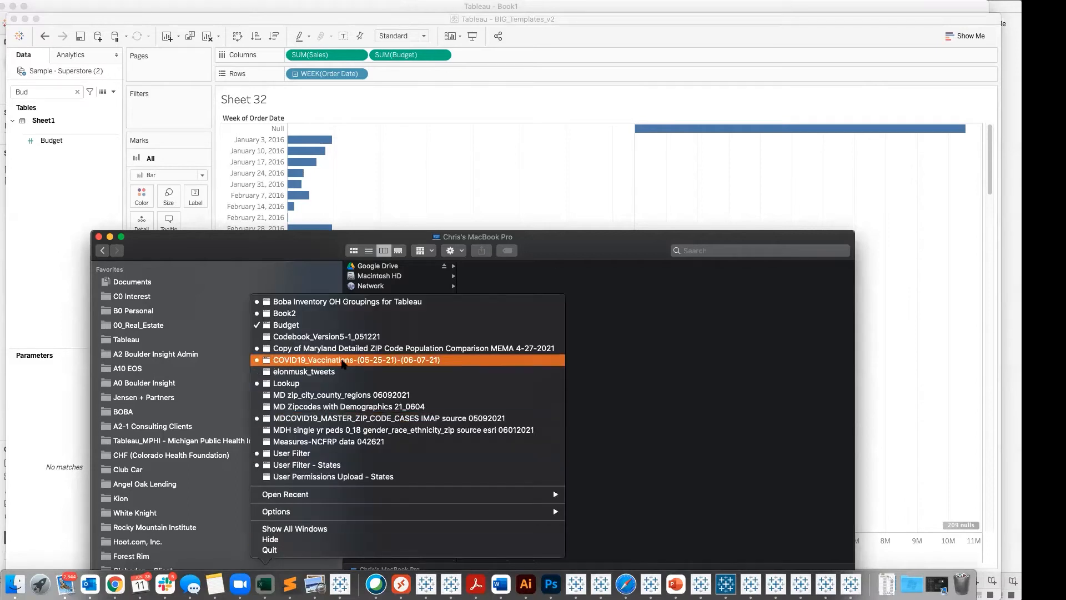
click(311, 313)
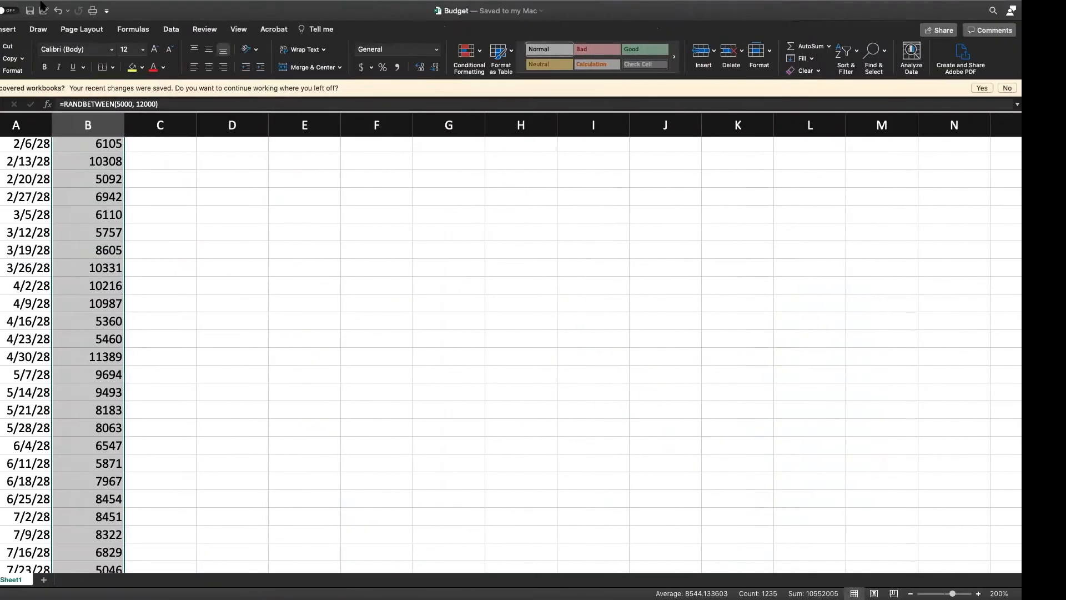
click(380, 287)
Step: Open Sample - Superstore.xls from Documents, in My Tableau Repository > Datasources > 2020.4 > en_US-US
mouse_move(89, 4)
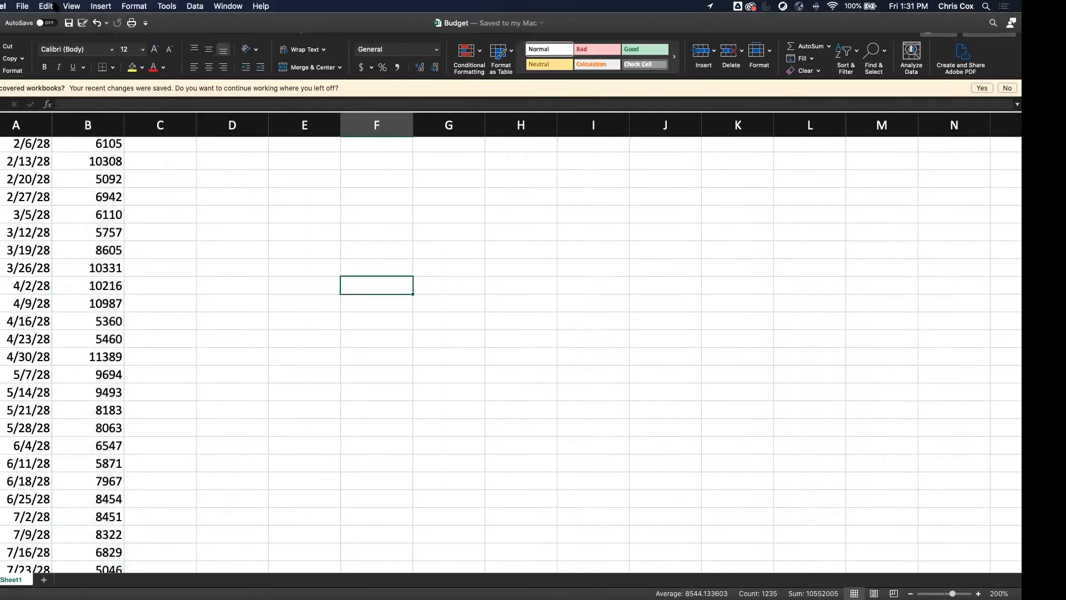
click(22, 6)
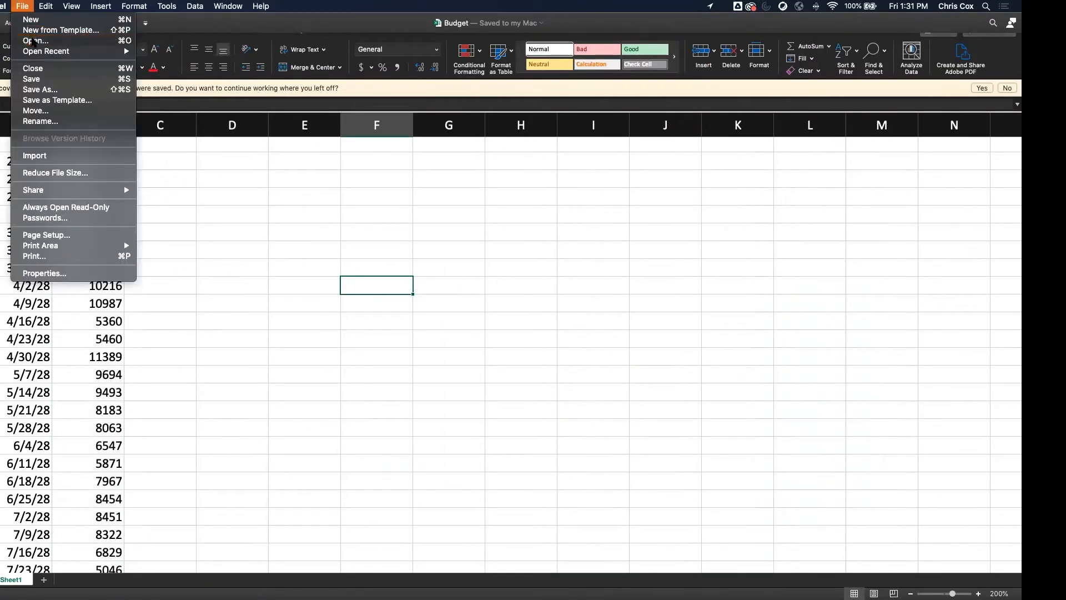
click(34, 41)
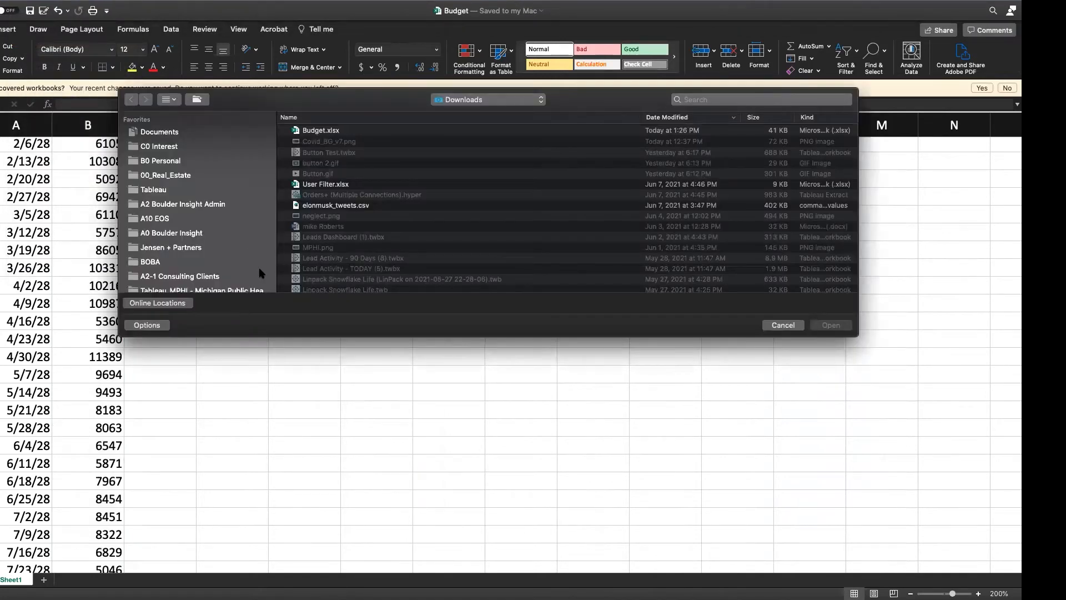
click(158, 133)
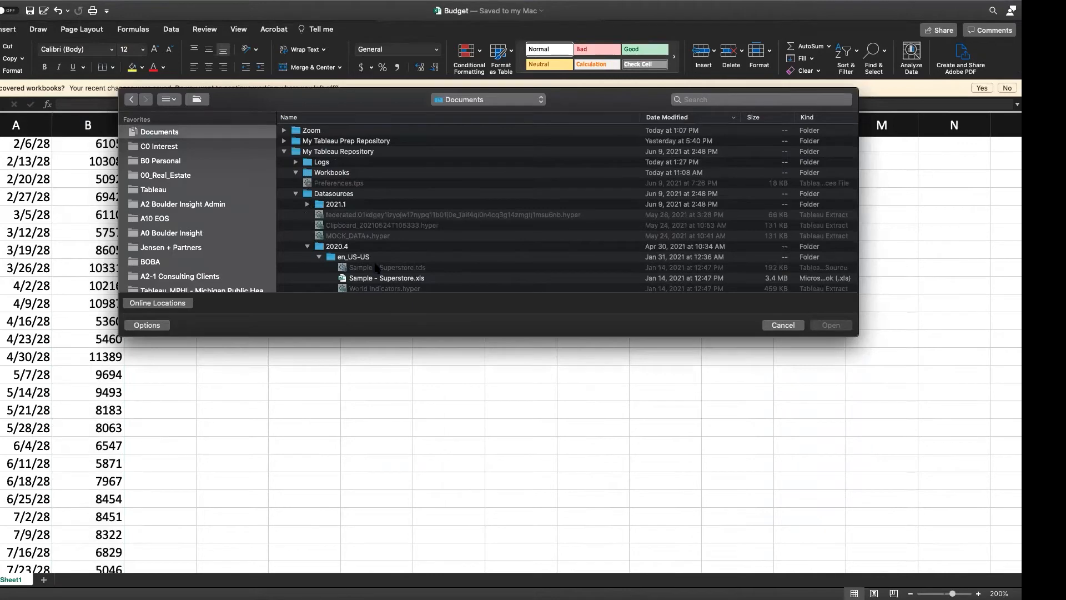
scroll(389, 250, down, 3)
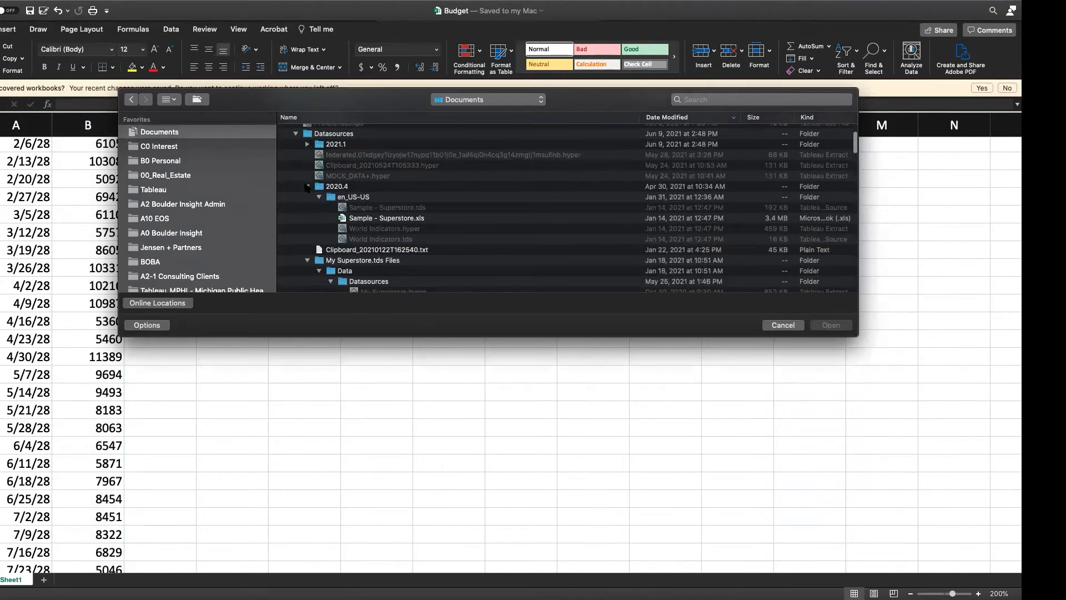
scroll(419, 256, down, 4)
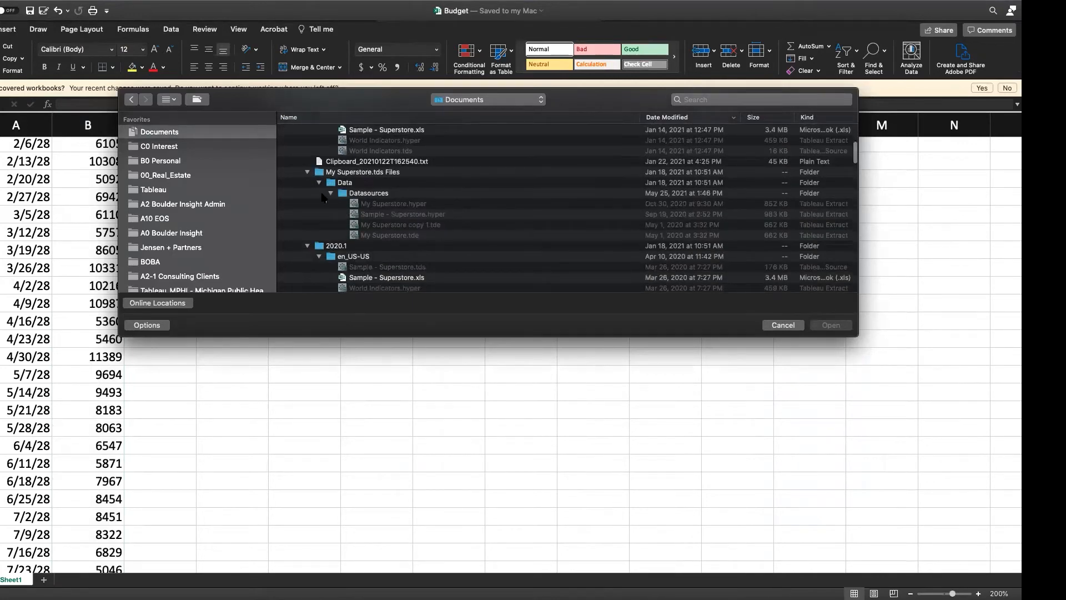
scroll(322, 196, up, 6)
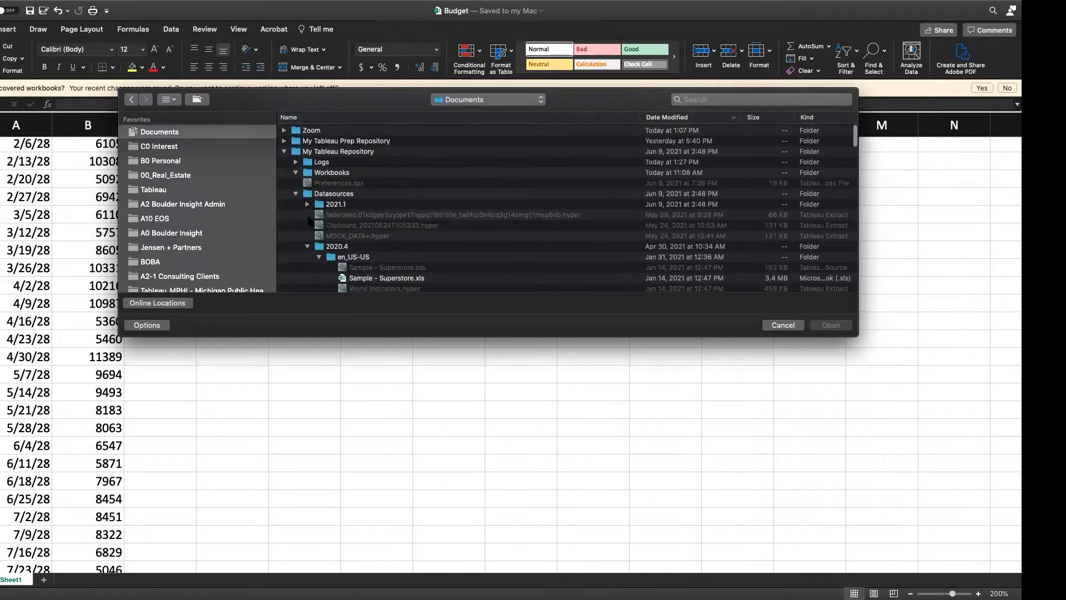
click(307, 246)
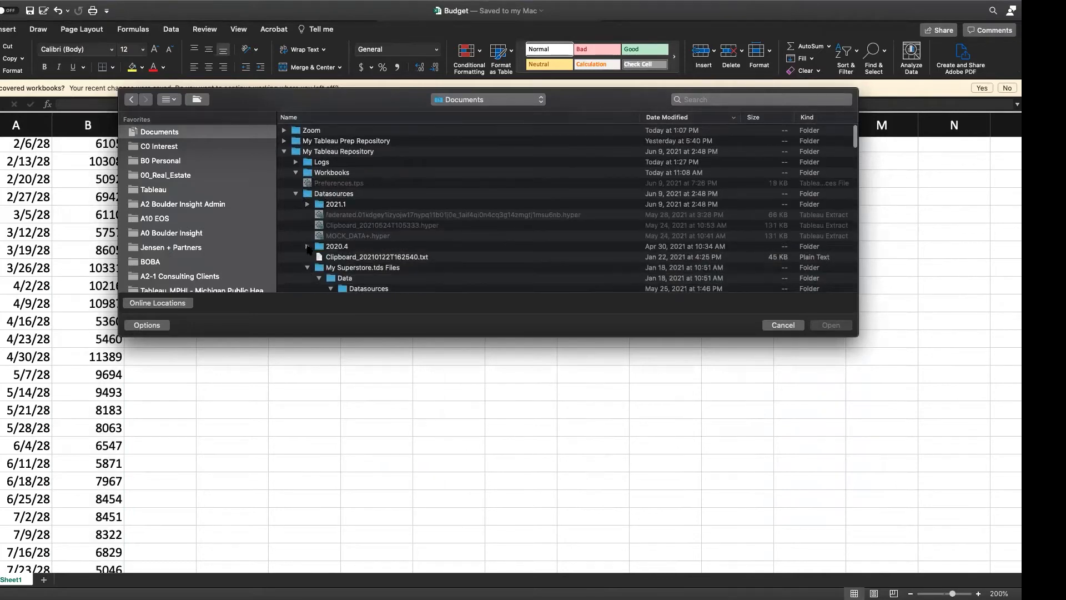
click(296, 193)
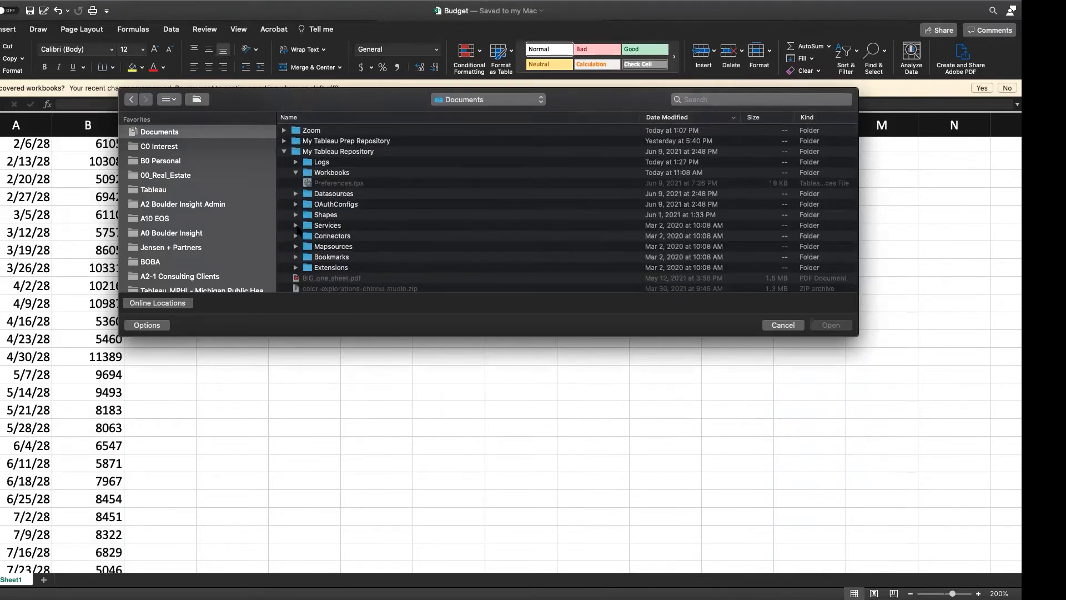
click(296, 194)
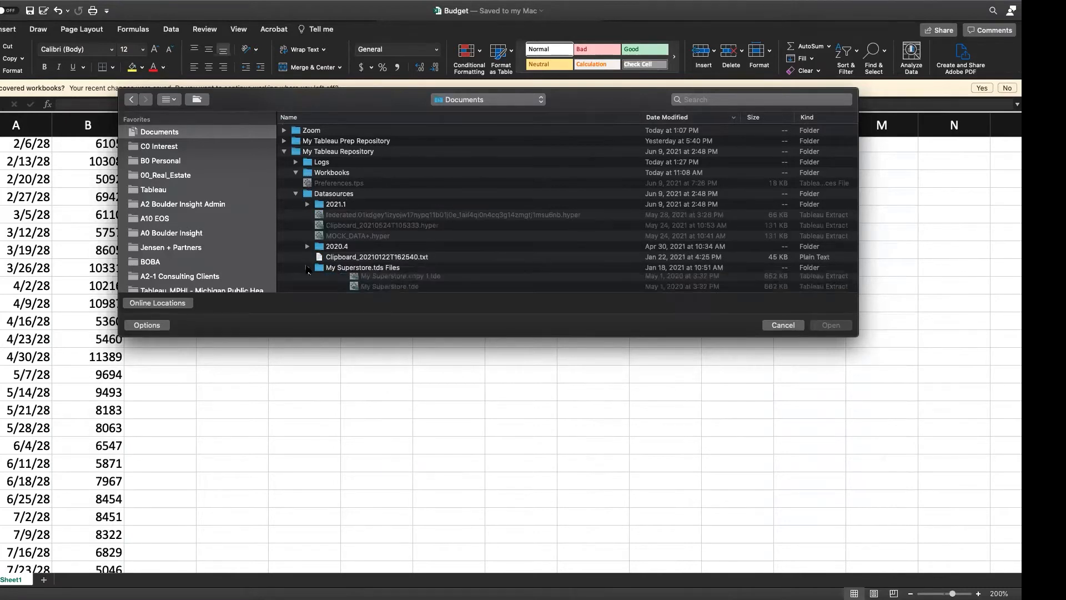
scroll(334, 263, down, 2)
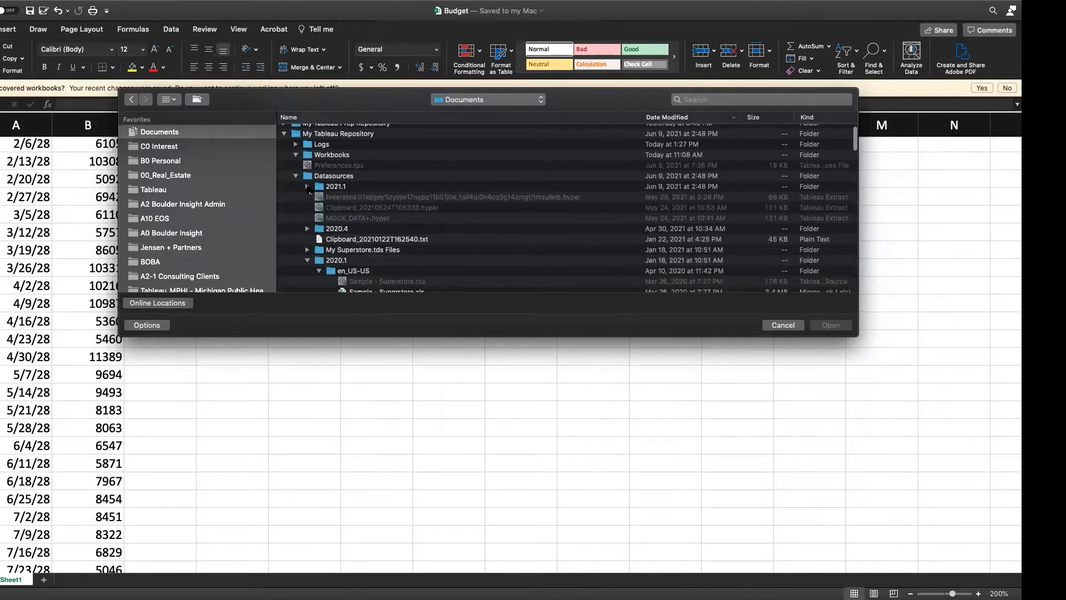
click(307, 228)
scroll(384, 244, down, 3)
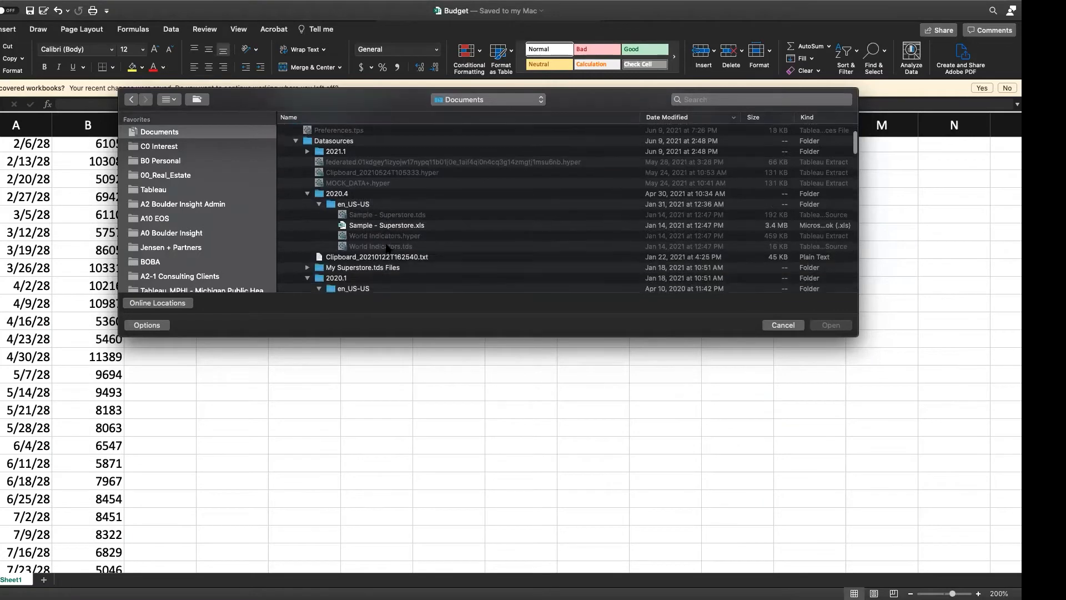
double_click(381, 223)
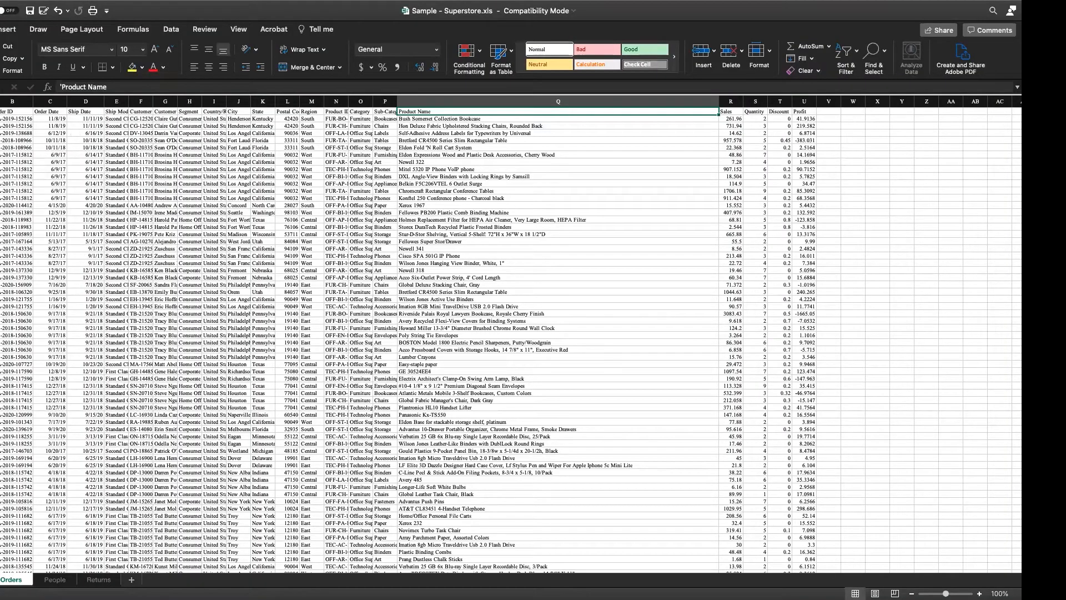
Step: Delete the Row ID and Order ID columns from the Orders sheet
click(10, 101)
right_click(10, 101)
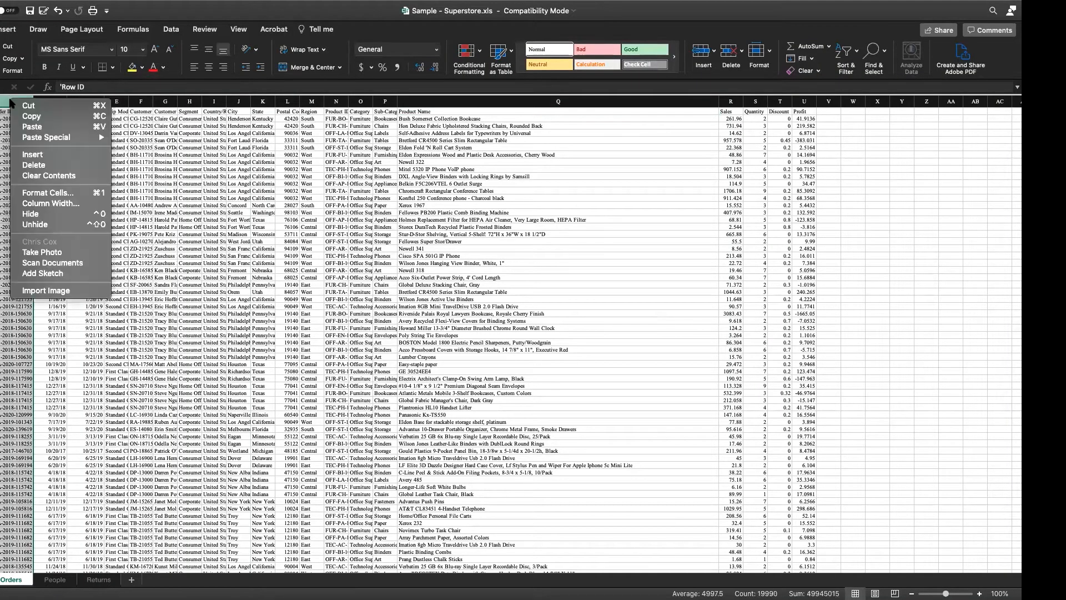
click(47, 167)
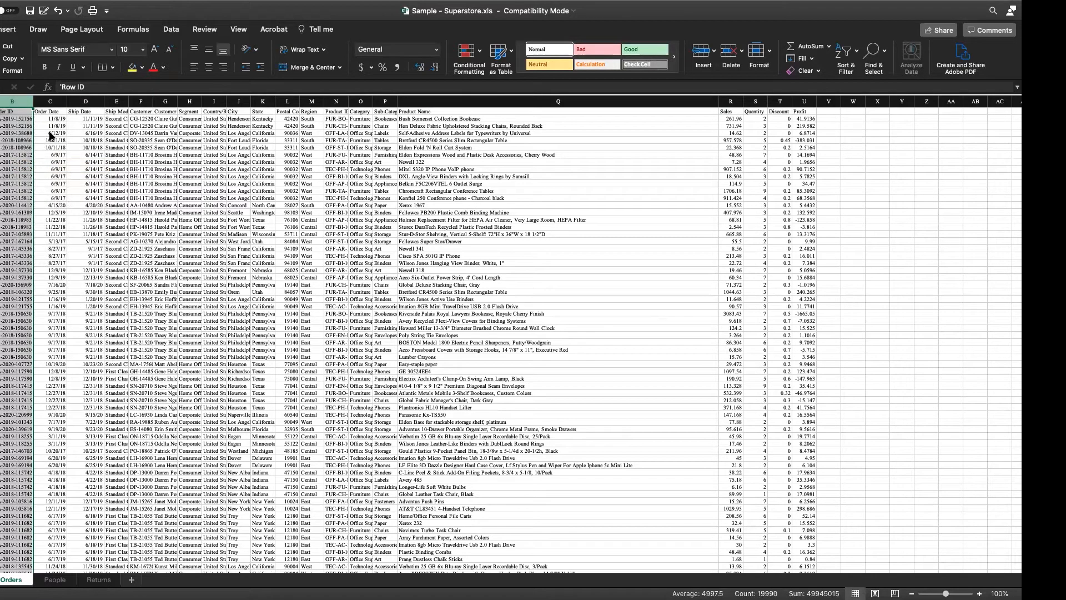
Step: Delete all columns from Ship Date through Profit, keeping only Order Date on the Orders sheet
click(20, 100)
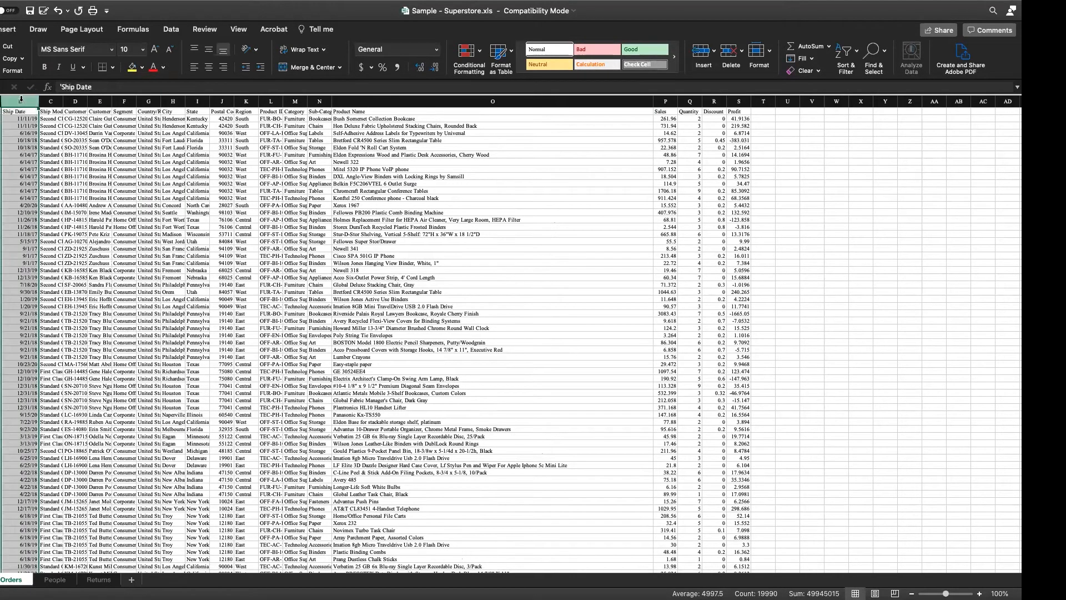
key(super+shift+Right)
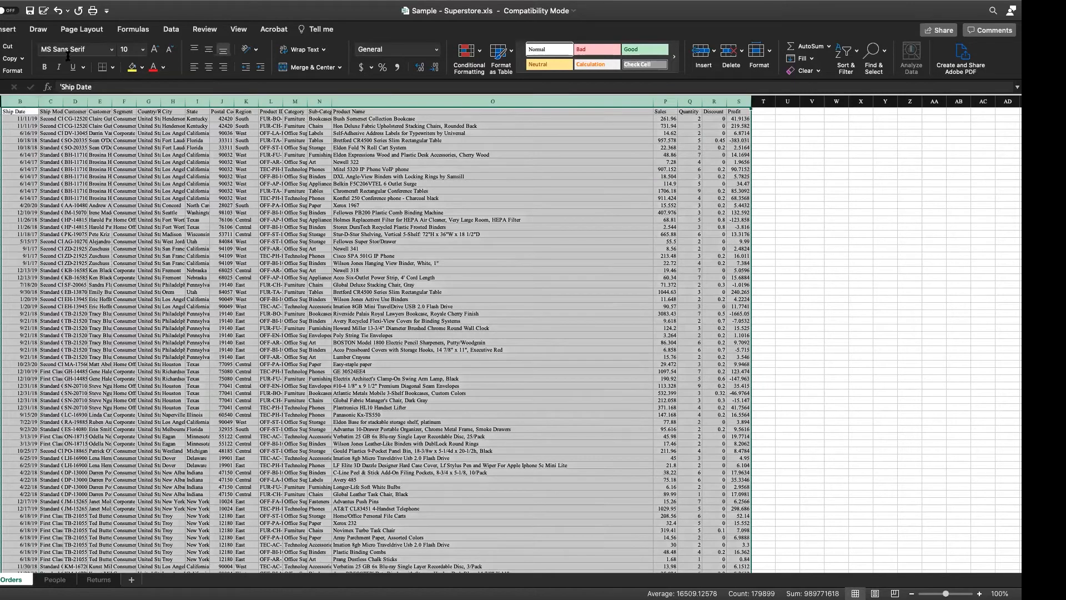
right_click(77, 102)
click(104, 165)
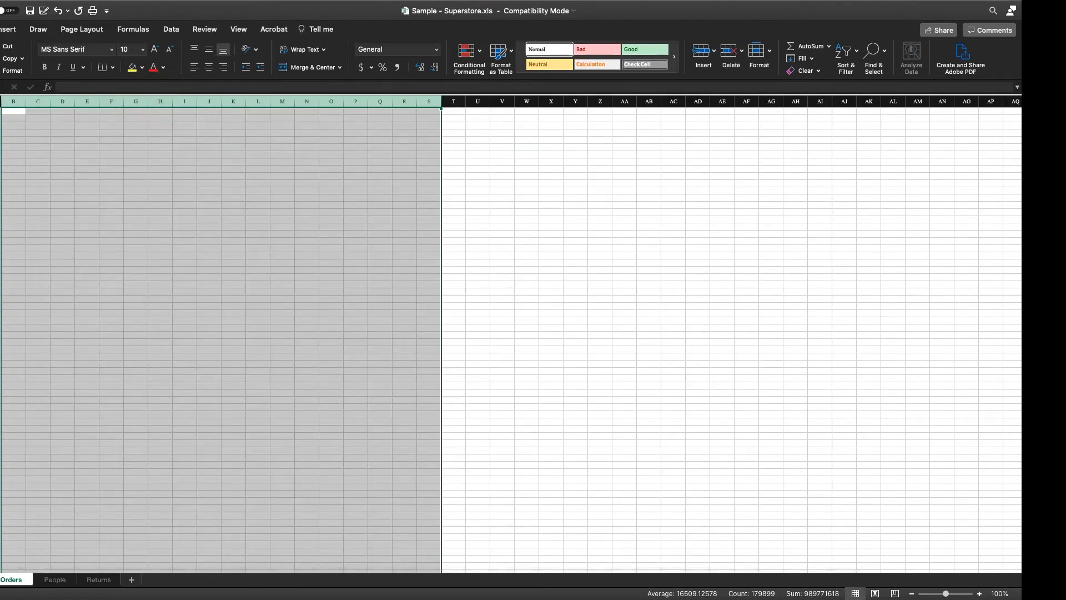
Step: Enter Budget as the header in cell B1, beside Order Date
click(14, 112)
text(Budget)
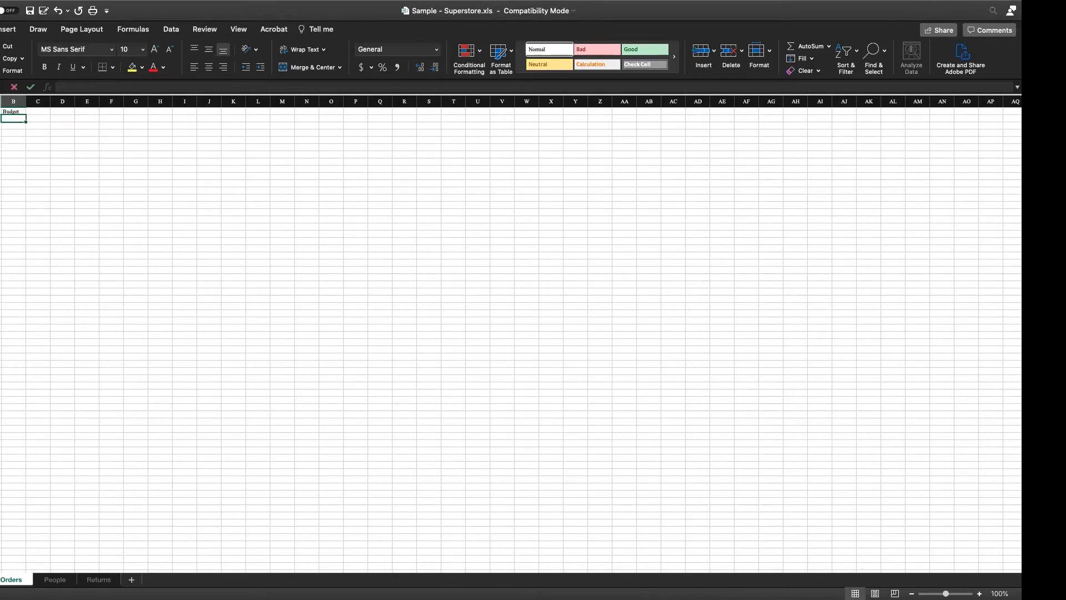
key(Return)
double_click(63, 87)
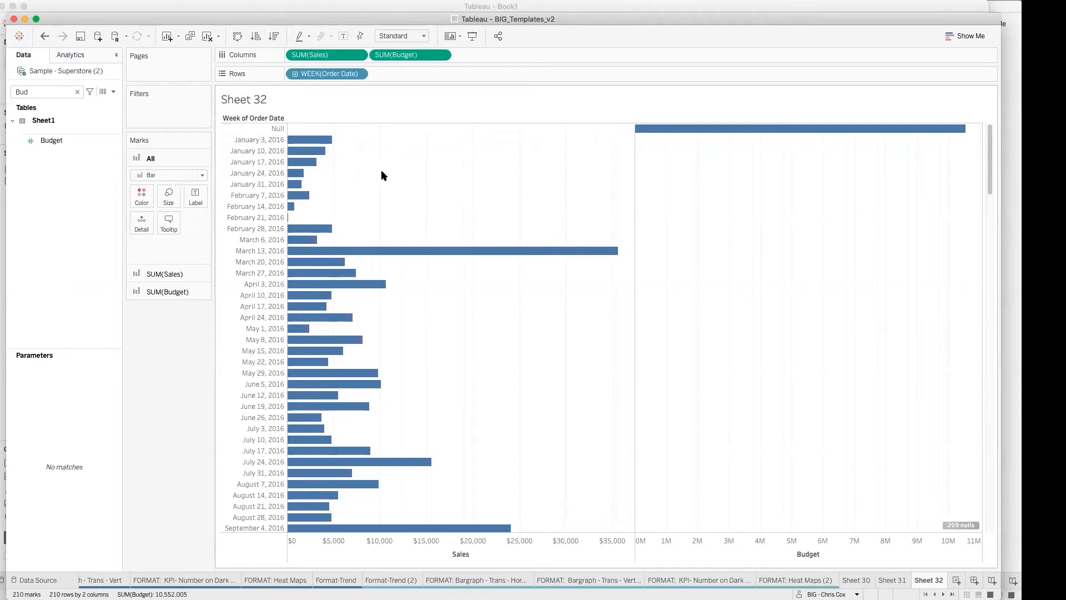
Step: Check the order weeks on Tableau's Sheet 32 and return to the Sample - Superstore.xls workbook in Excel
key(super+Tab)
key(super+Tab)
key(super+Tab)
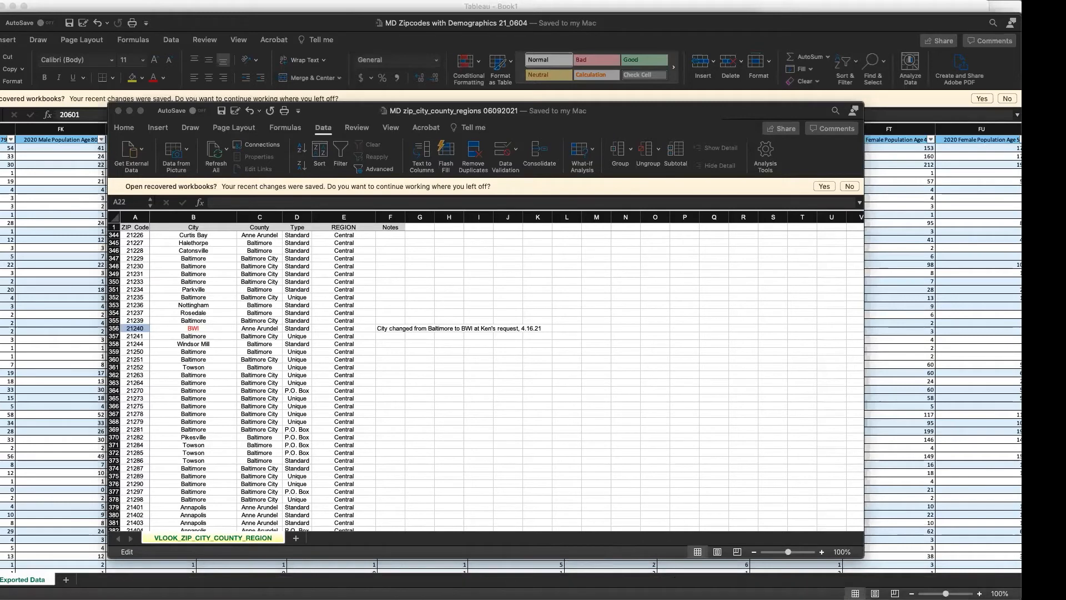
mouse_move(748, 592)
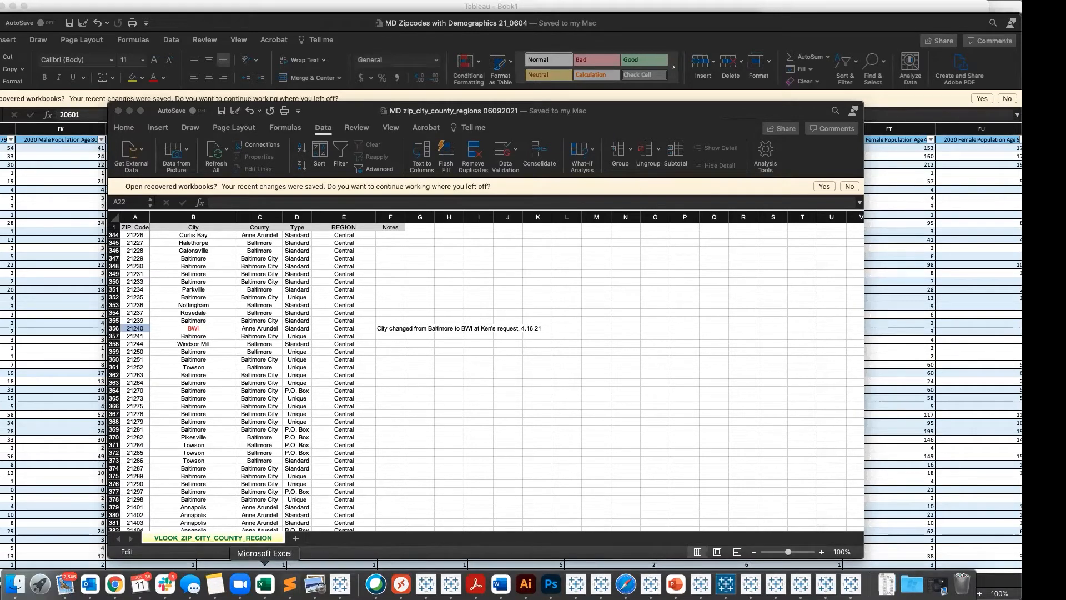
right_click(264, 583)
click(264, 583)
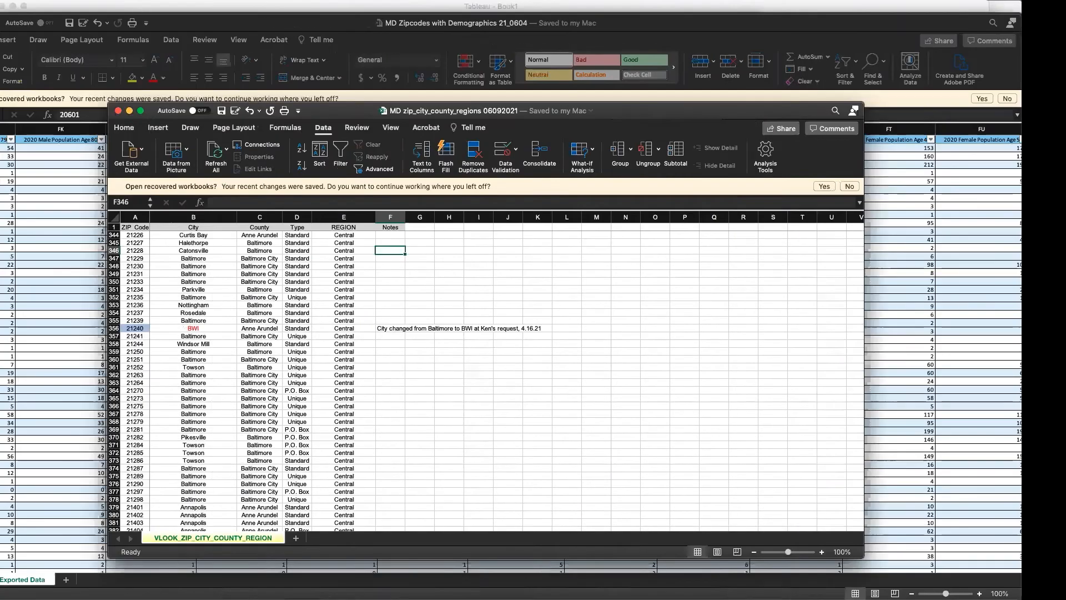
click(264, 584)
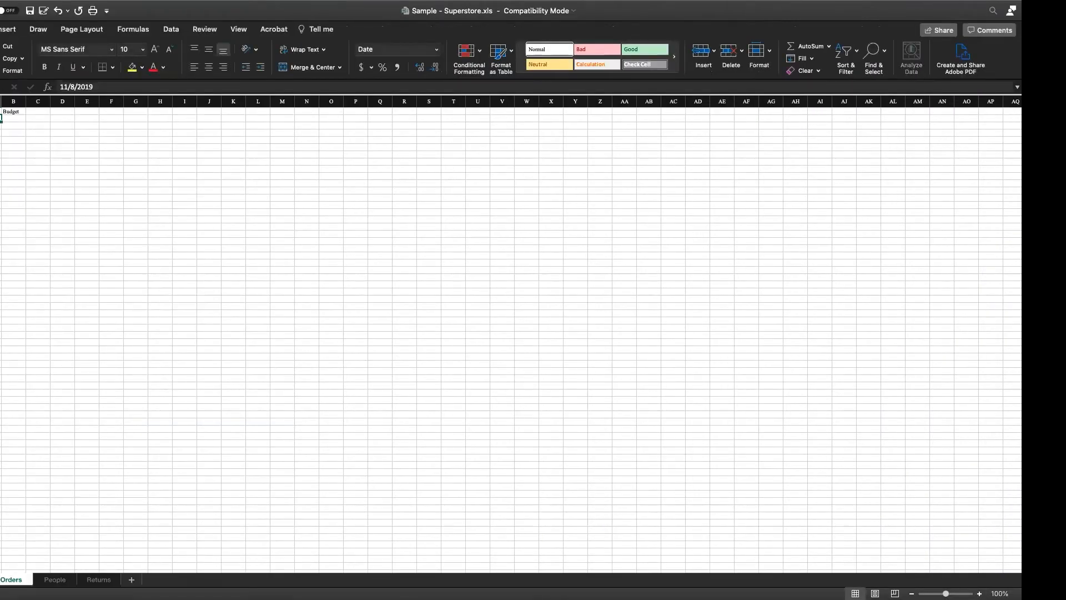
Step: Try to replace the first Order Date value in cell A2 with 1/6/2016
scroll(210, 192, up, 10)
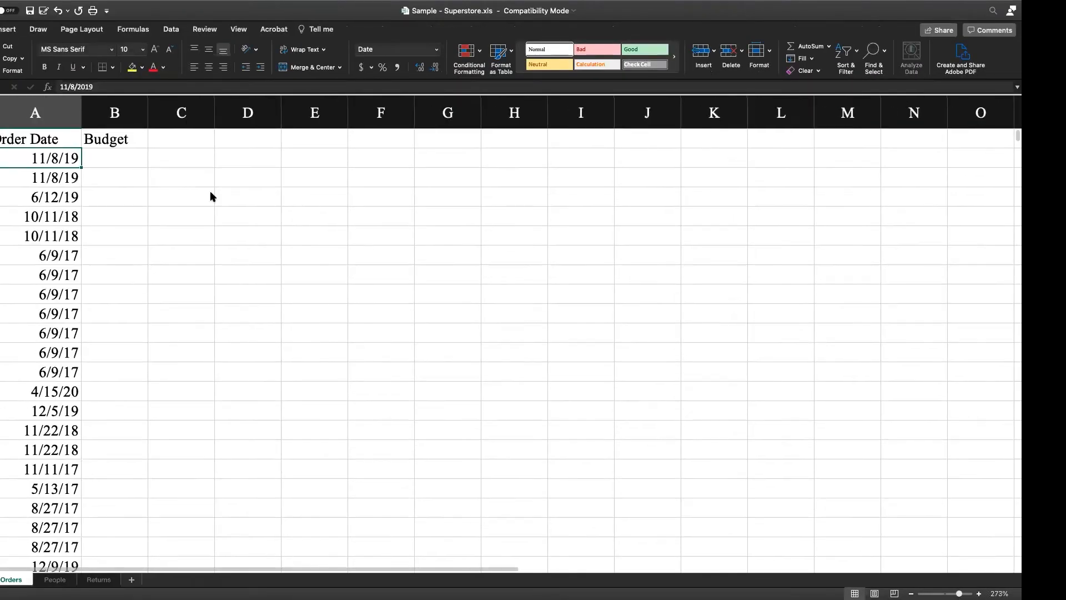
drag(70, 87, 51, 90)
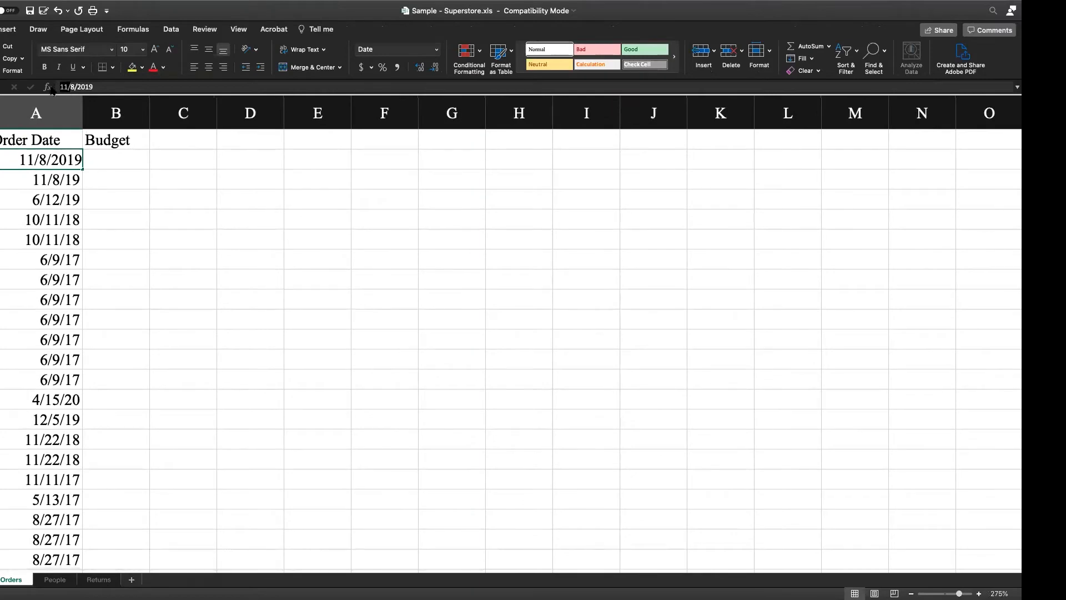
text(1-)
key(BackSpace)
text(/6/2016)
key(Return)
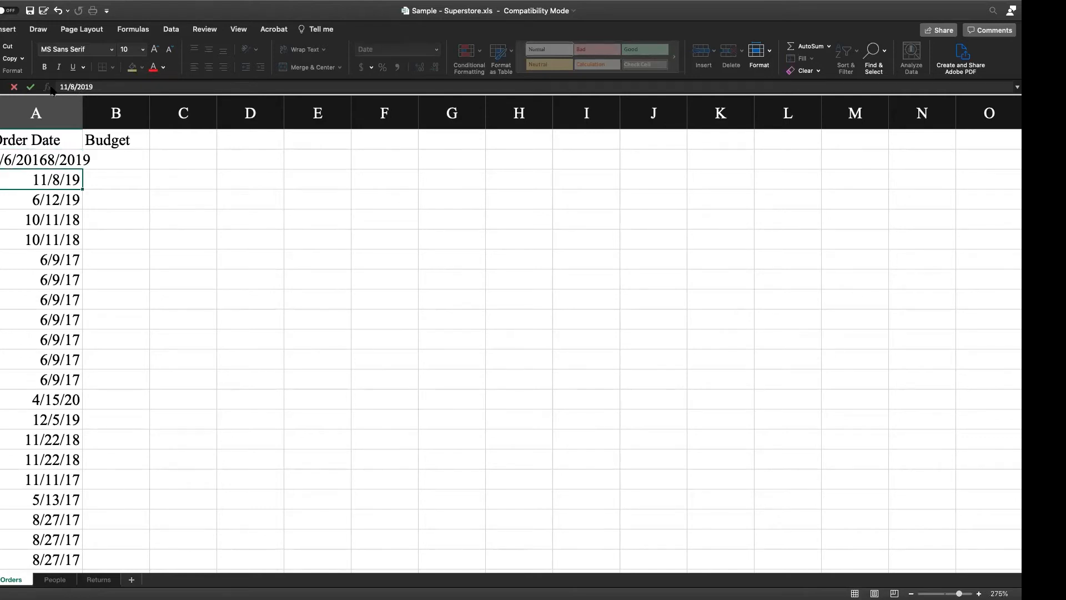
Step: Replace the malformed first Order Date value in cell A2 with 1/6/2016
click(60, 160)
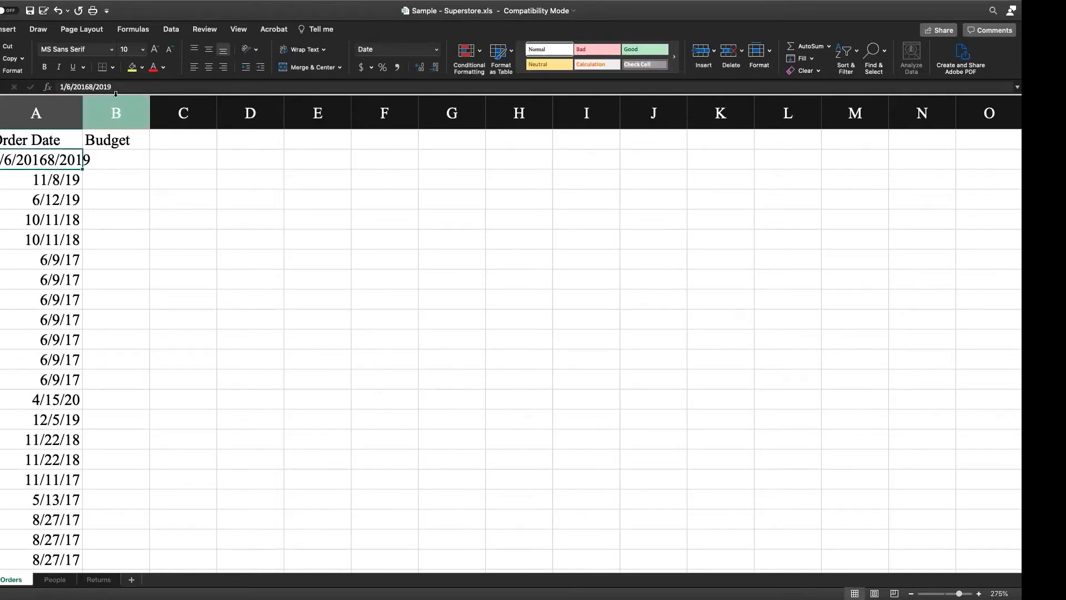
drag(120, 88, 50, 83)
text(1/)
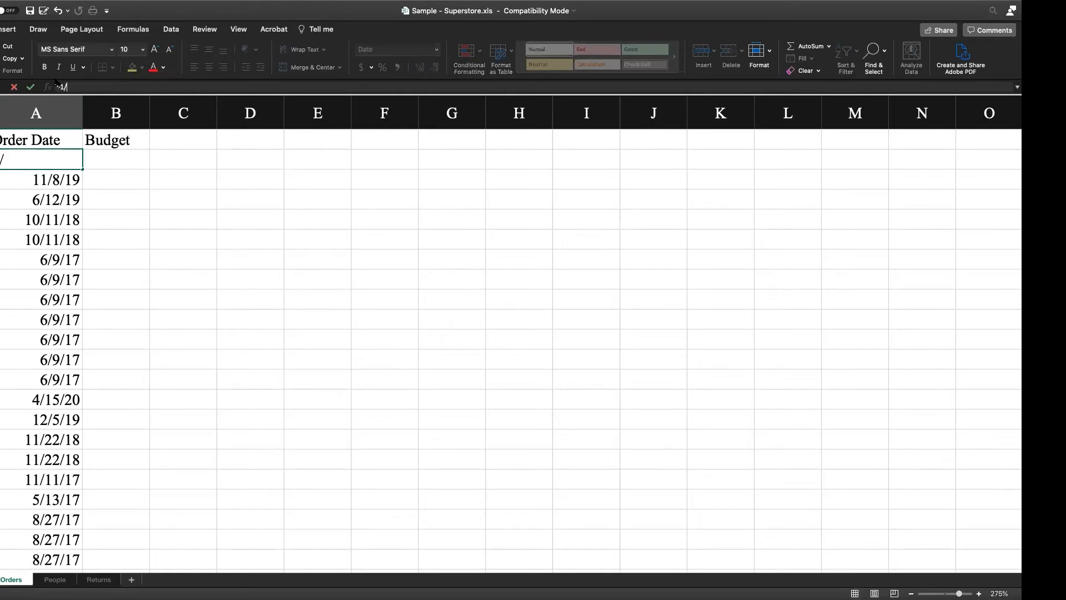
text(6/201)
key(Return)
key(Return)
Step: Replace the date in cell A3 with the formula +A2+7 to produce the following week's date
key(Up)
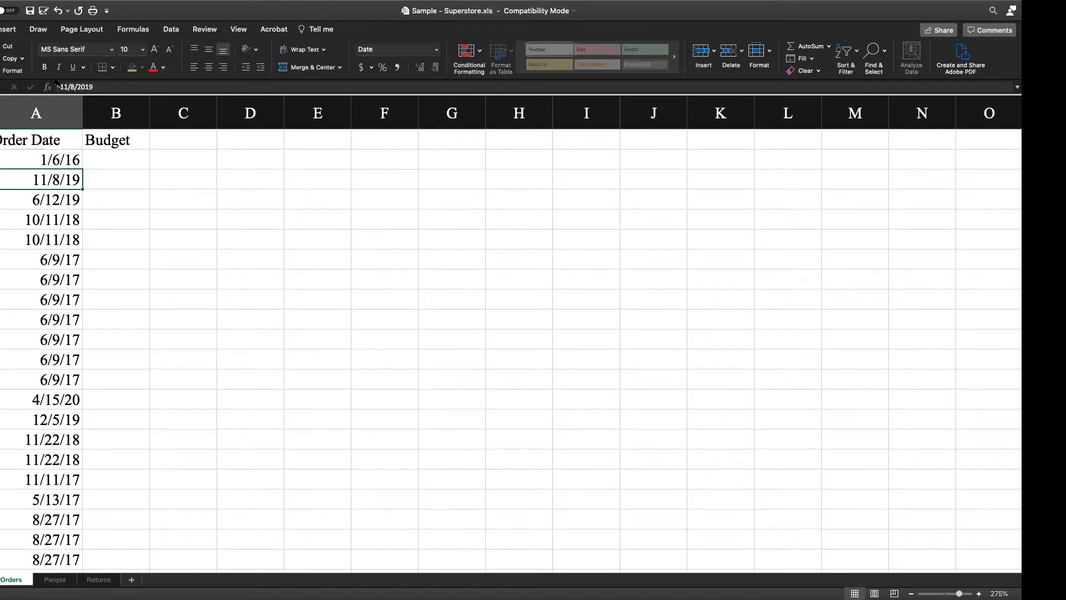
key(Delete)
text(+)
key(Up)
text(+)
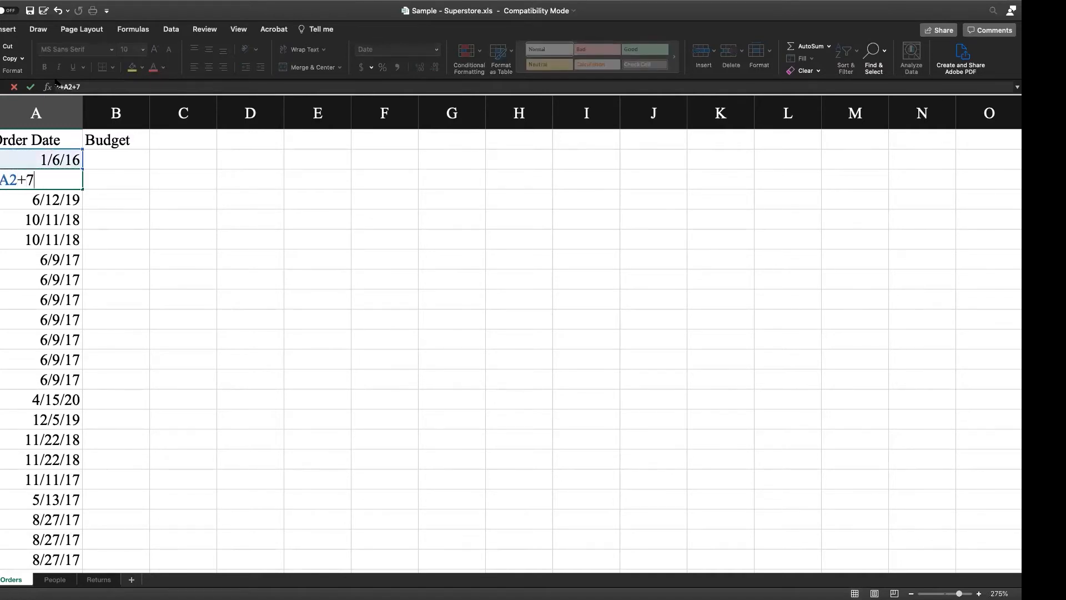
text(7)
key(Return)
Step: Copy the weekly date formula from A3 over all the remaining Order Date cells below it
key(Up)
key(super+c)
key(Down)
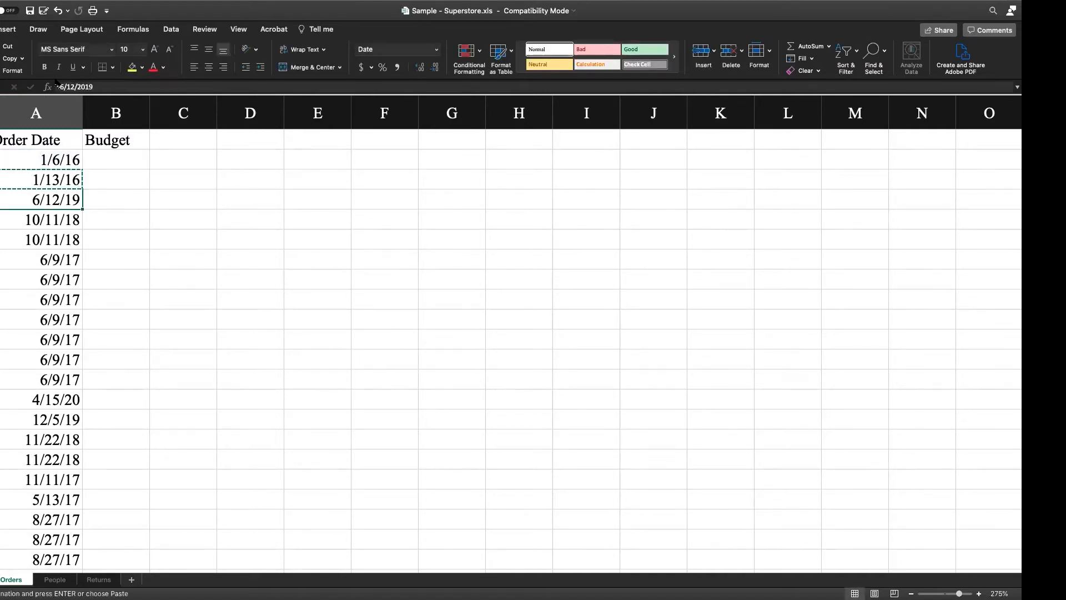
key(super+shift+Down)
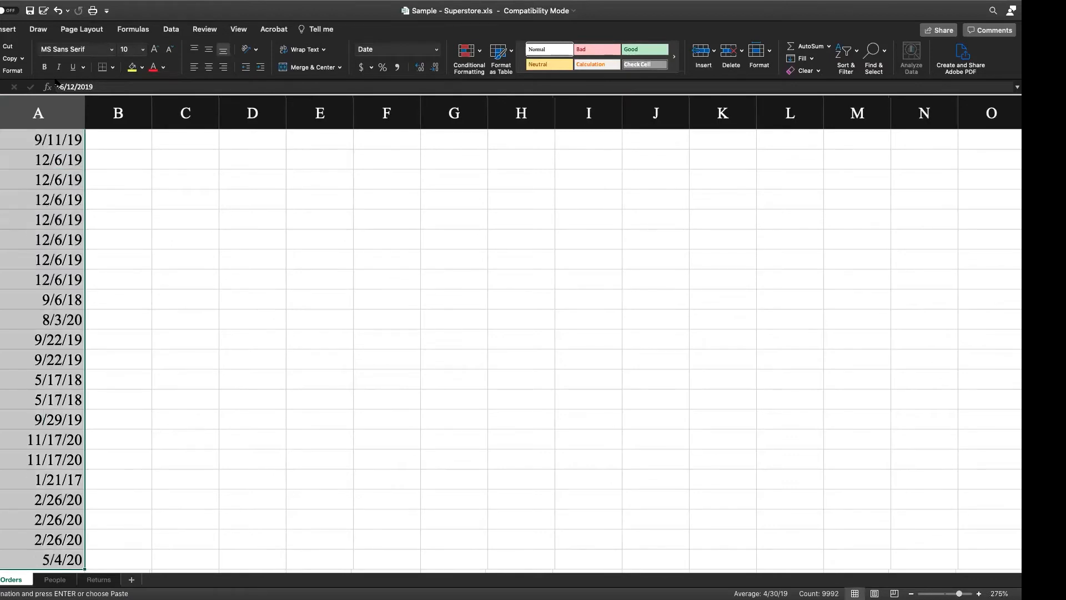
key(super+v)
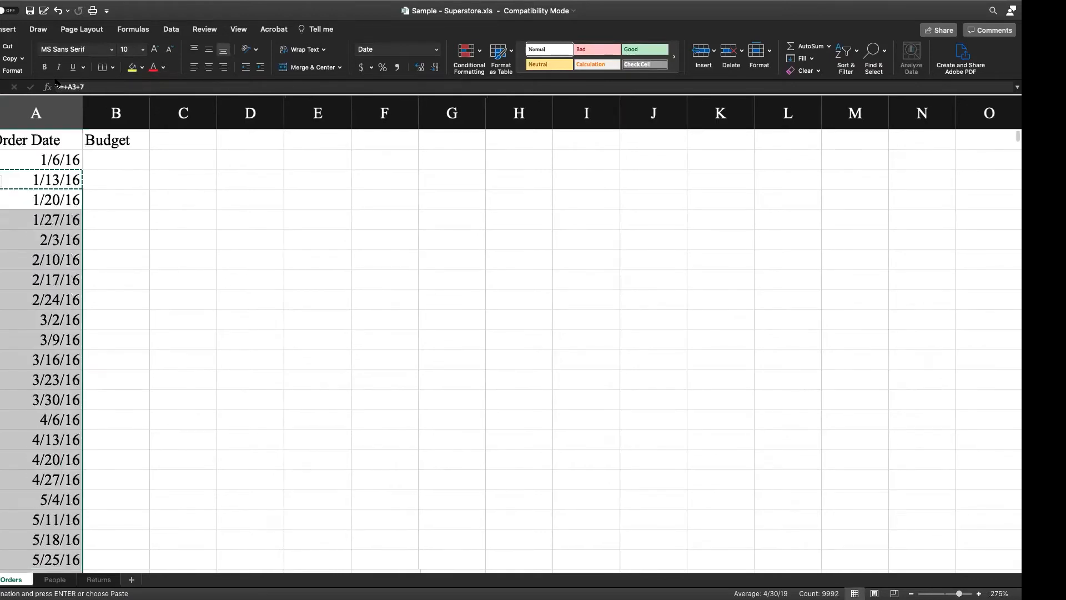
Step: Enter =RANDBETWEEN(5000, 15000) in cell B2 as the first Budget value
key(Right)
key(Up)
key(Up)
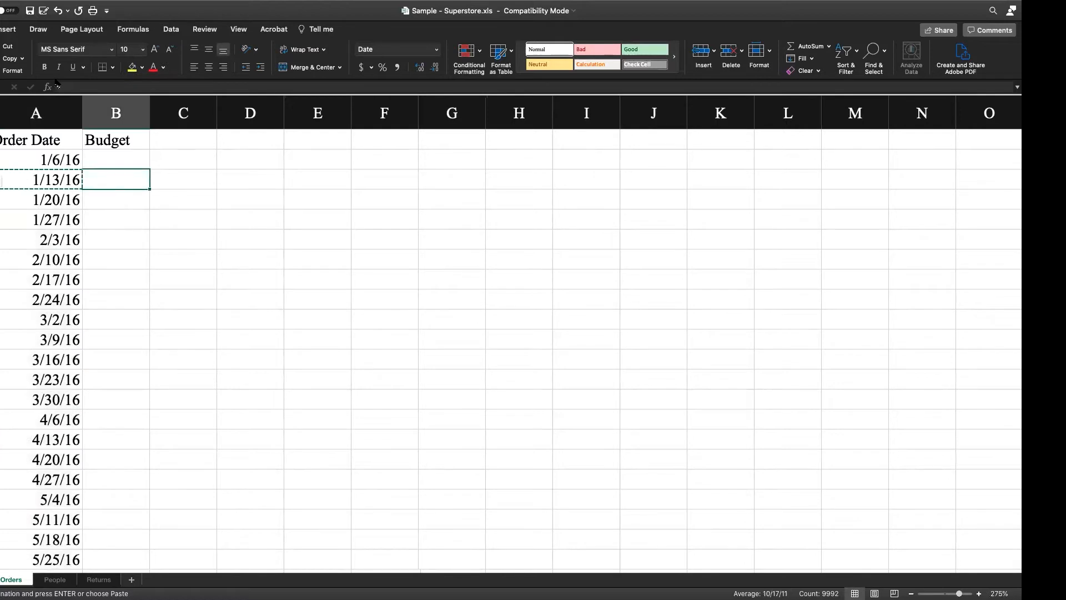
text(=rand)
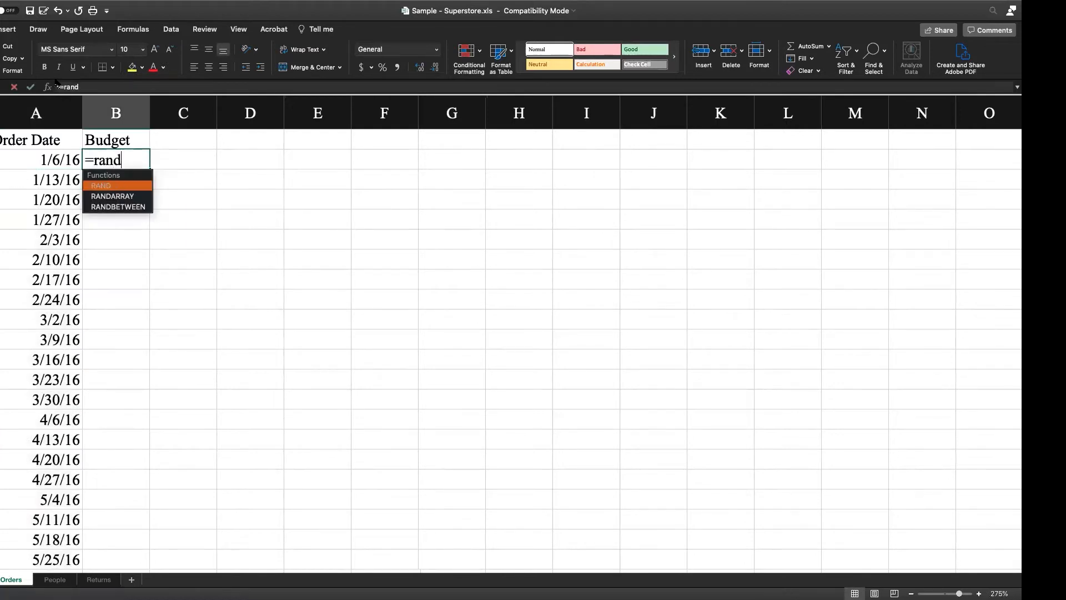
text(between(540)
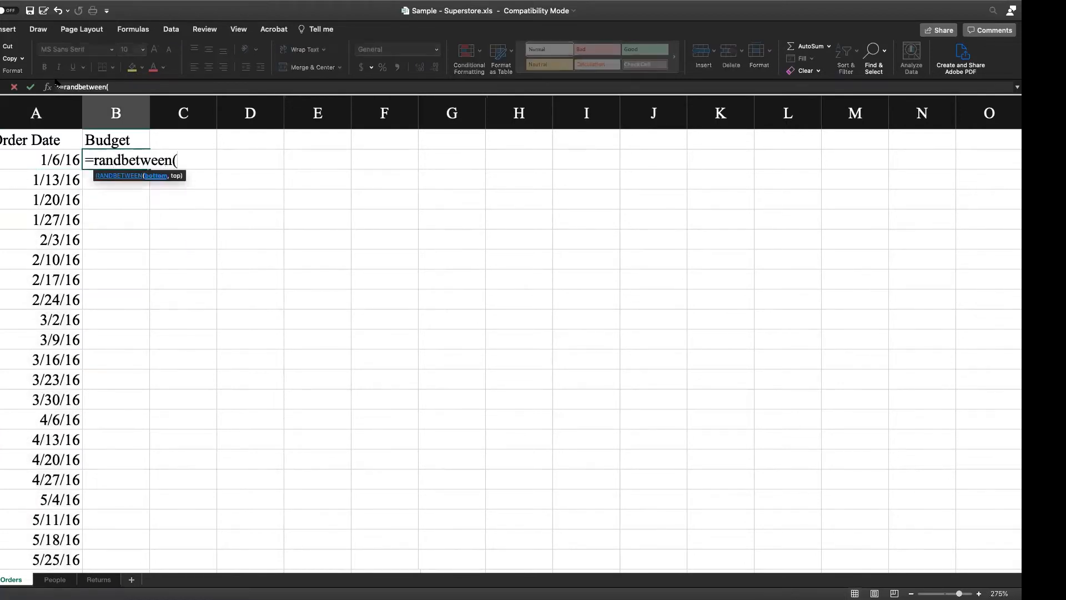
key(BackSpace)
text(000, 15000)
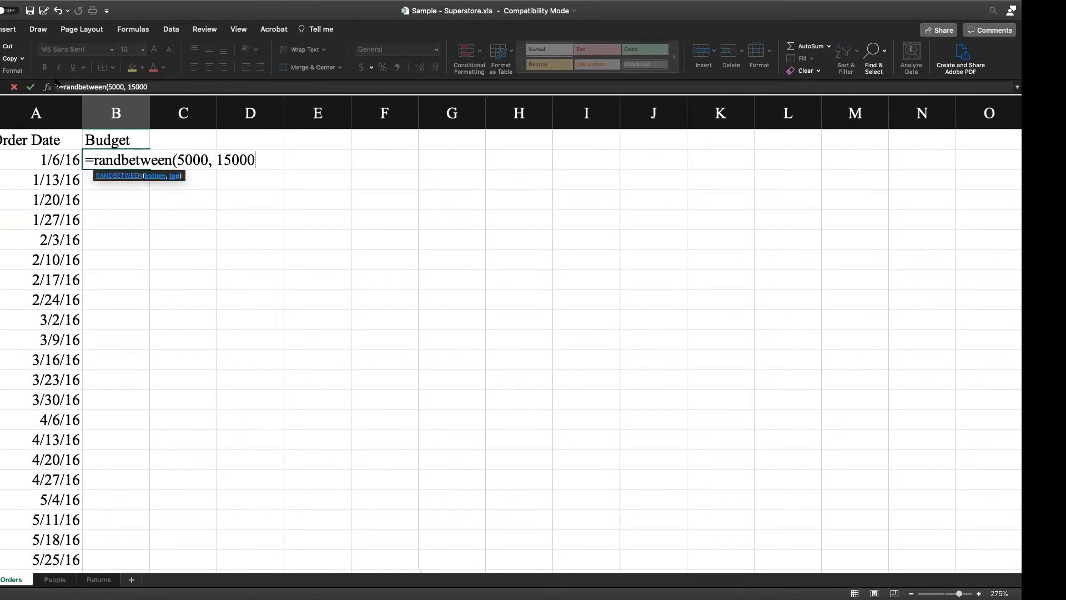
text())
key(Return)
key(Up)
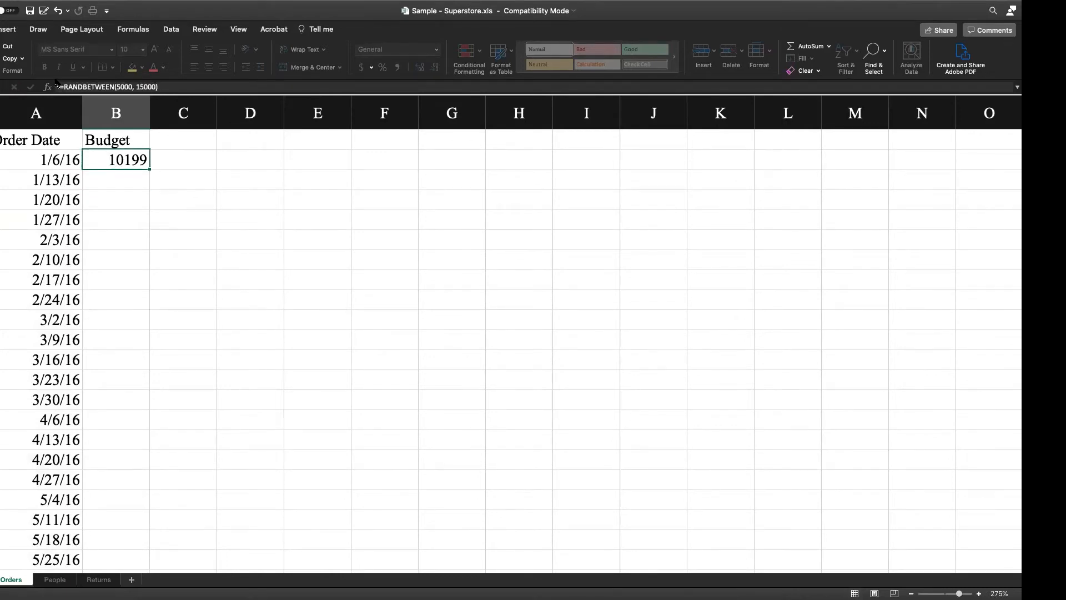
Step: Copy the random budget formula from B2 down the Budget column to the last dated row
key(super+c)
key(Left)
key(super+Down)
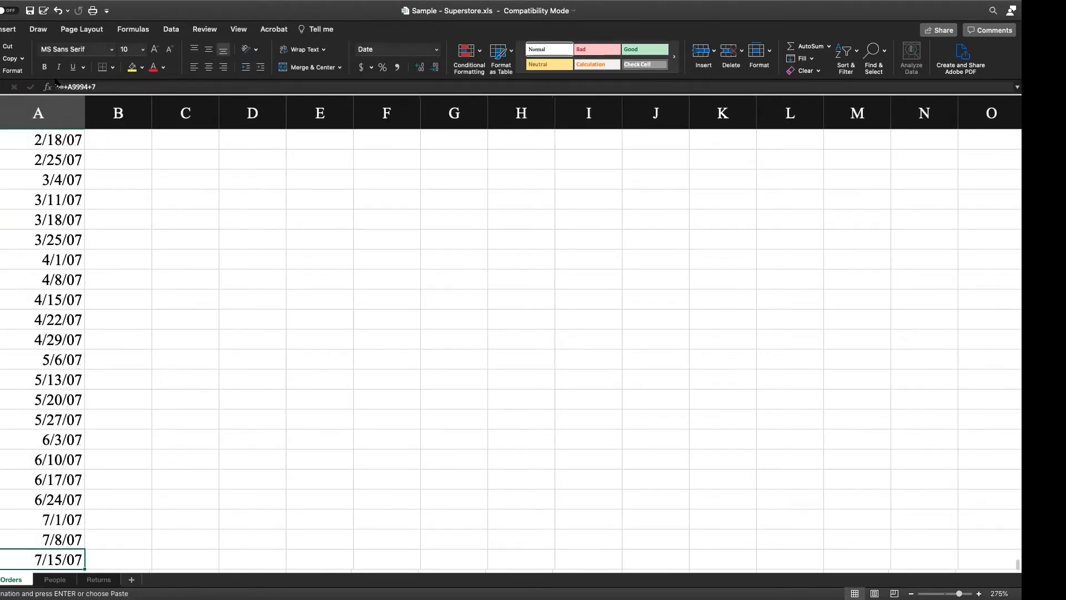
key(Right)
key(shift+super+Up)
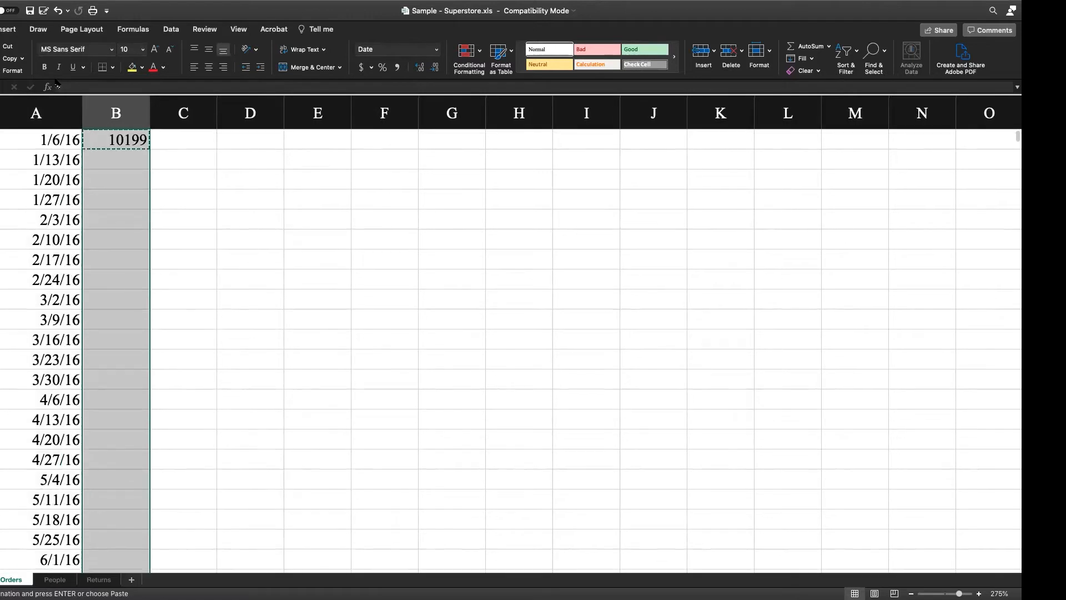
key(super+v)
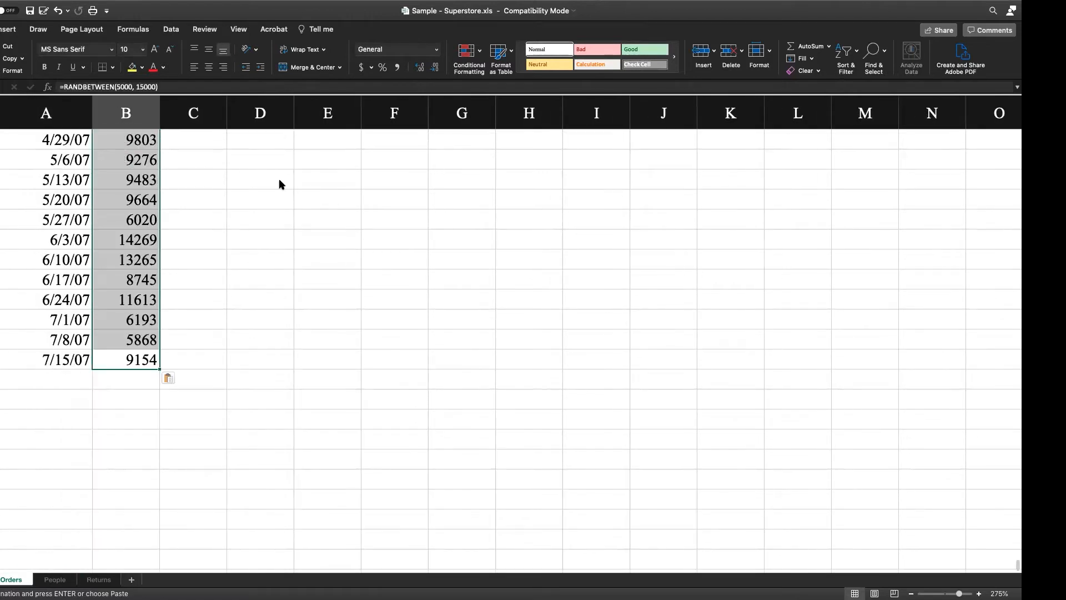
click(272, 219)
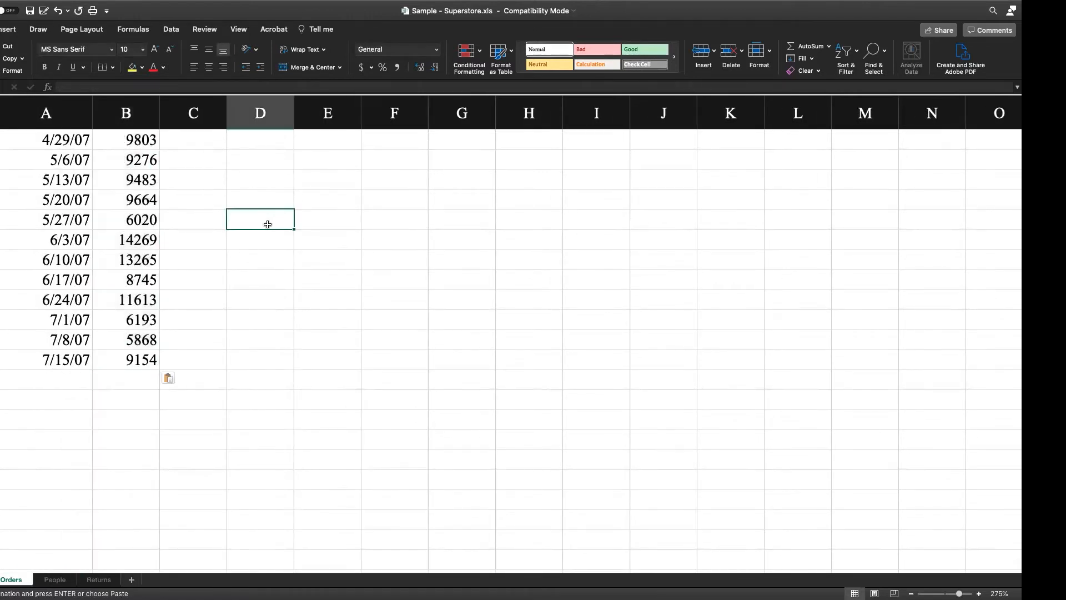
Step: Rename the Orders sheet as Budget
right_click(13, 579)
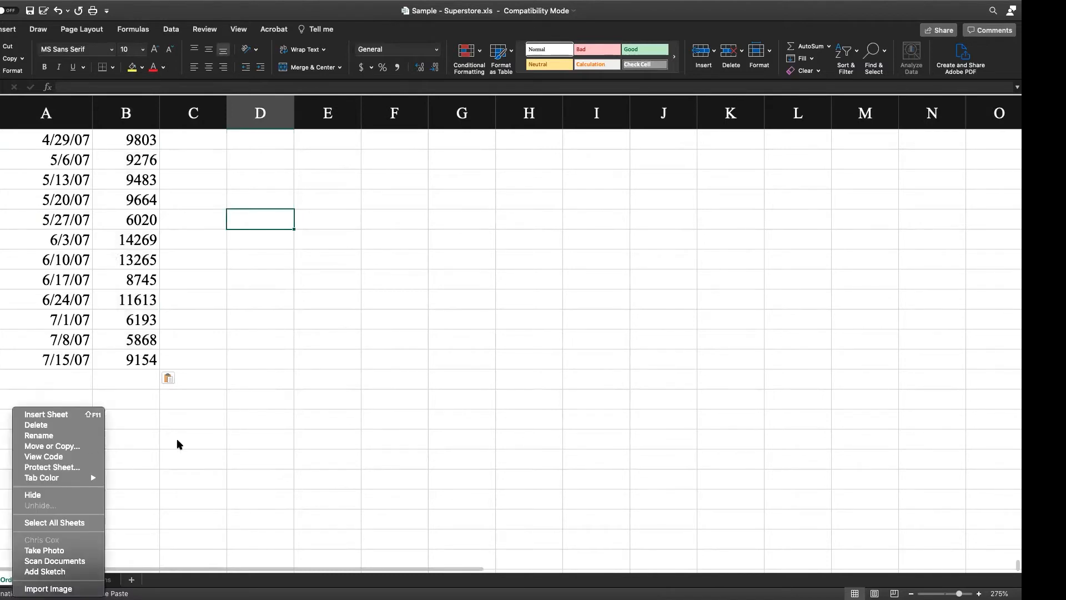
text(Budget)
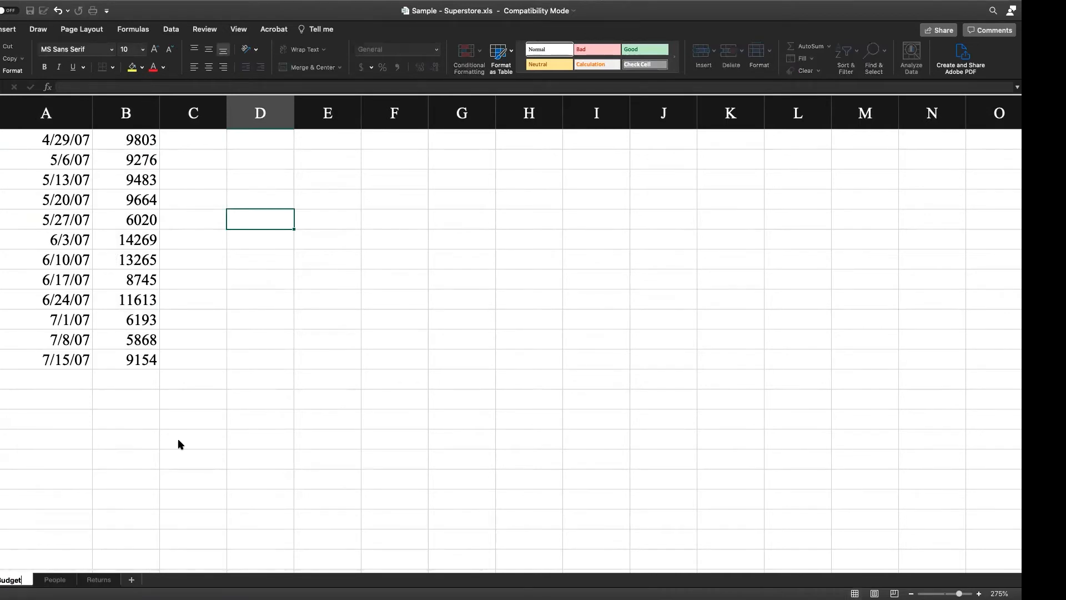
click(178, 443)
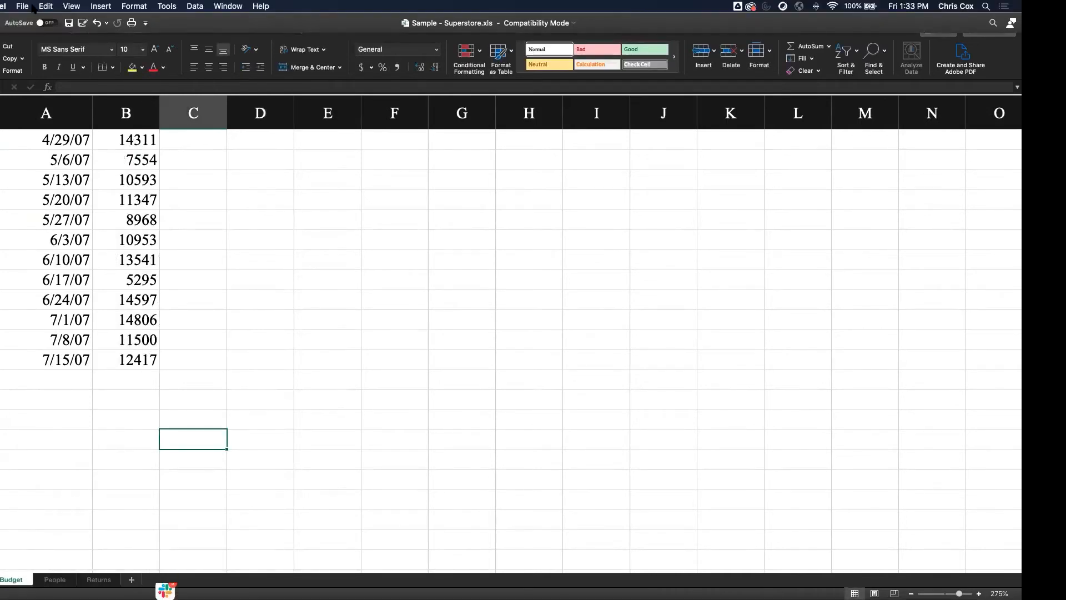
Step: Save a copy of the workbook as Sample - Superstore - Budget in the en_US-US folder, in Excel 97-2004 format
click(22, 6)
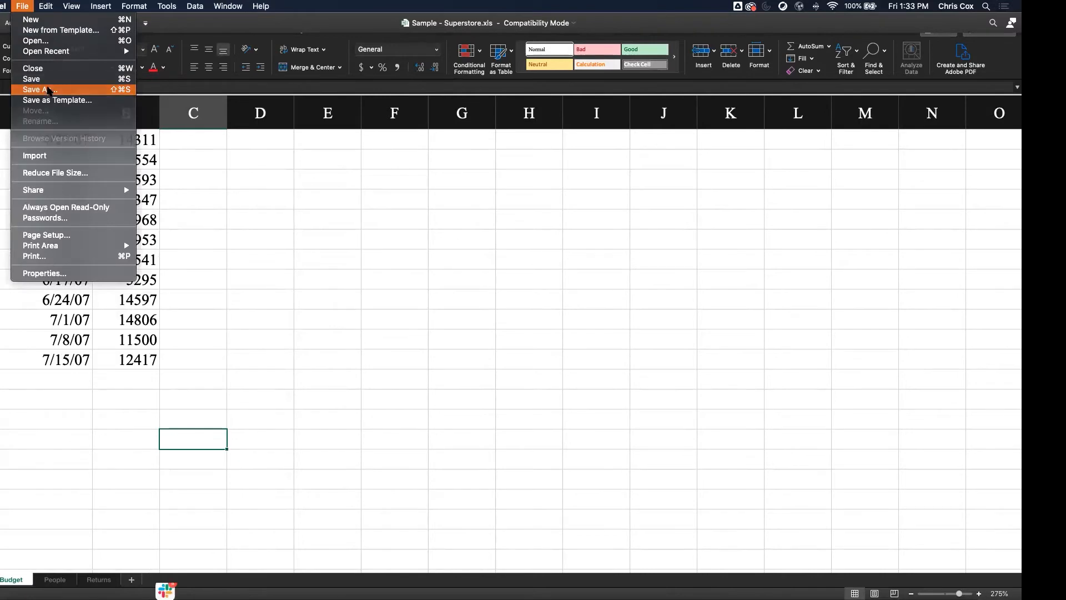
click(49, 90)
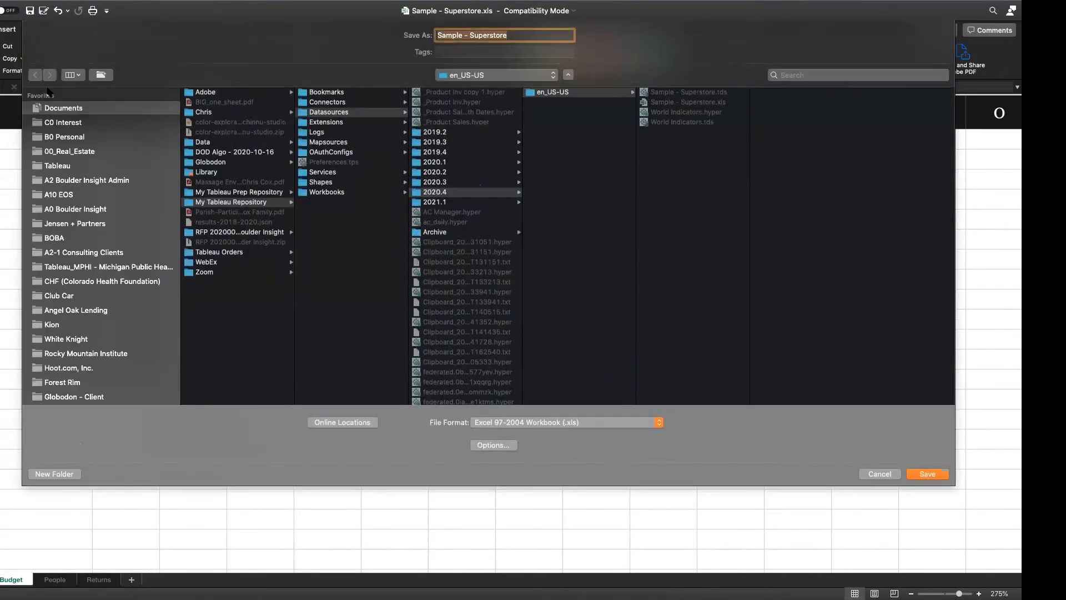
click(521, 36)
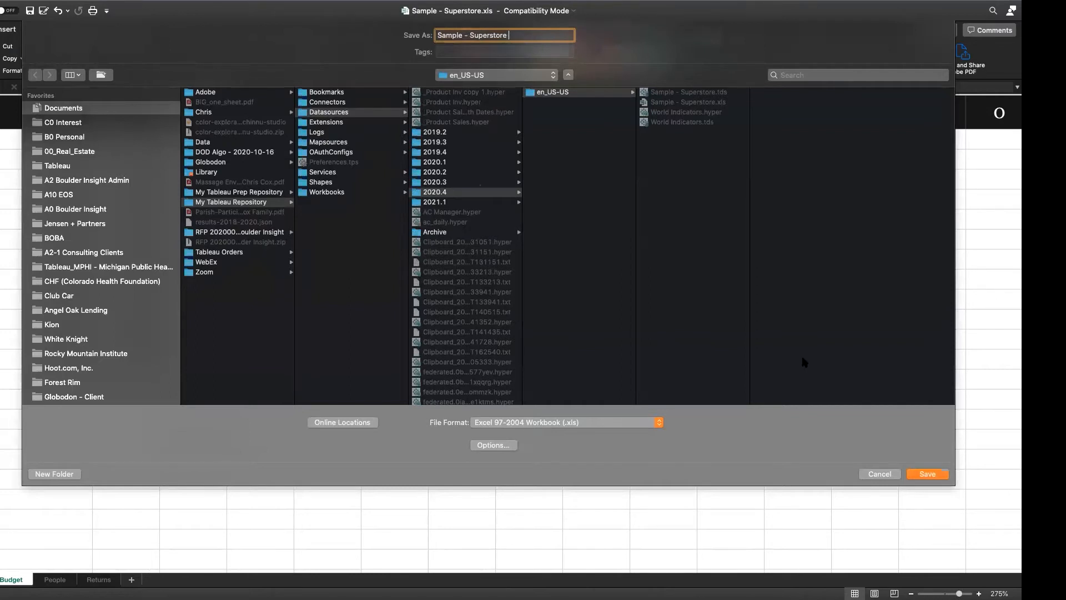
text(- Budget)
click(923, 474)
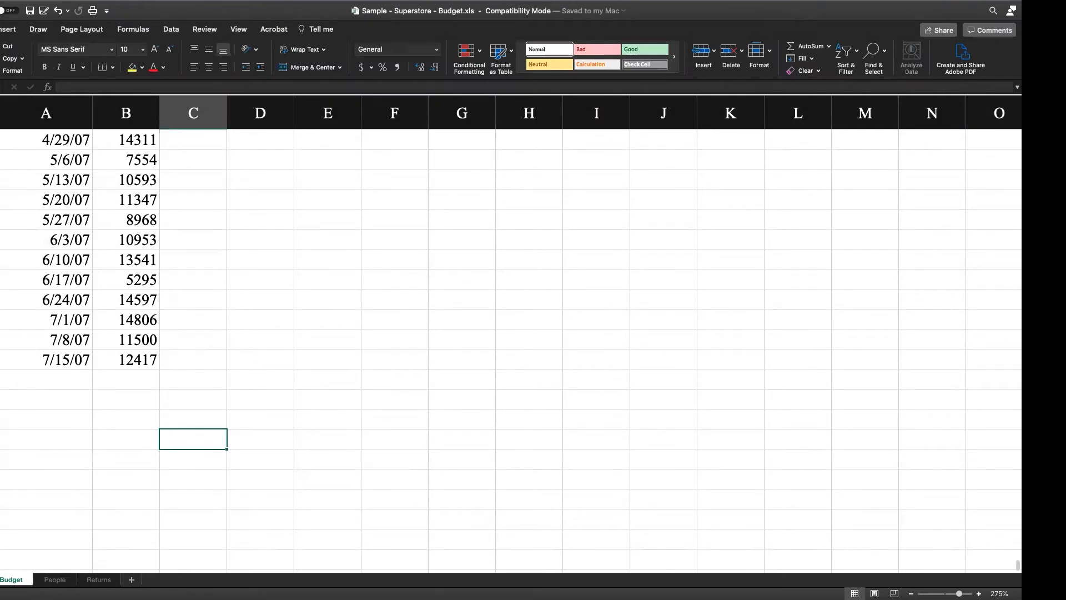
Step: Switch to Tableau, open the Sample - Superstore (2) data source for editing and remove its Budget connection
mouse_move(775, 586)
click(847, 586)
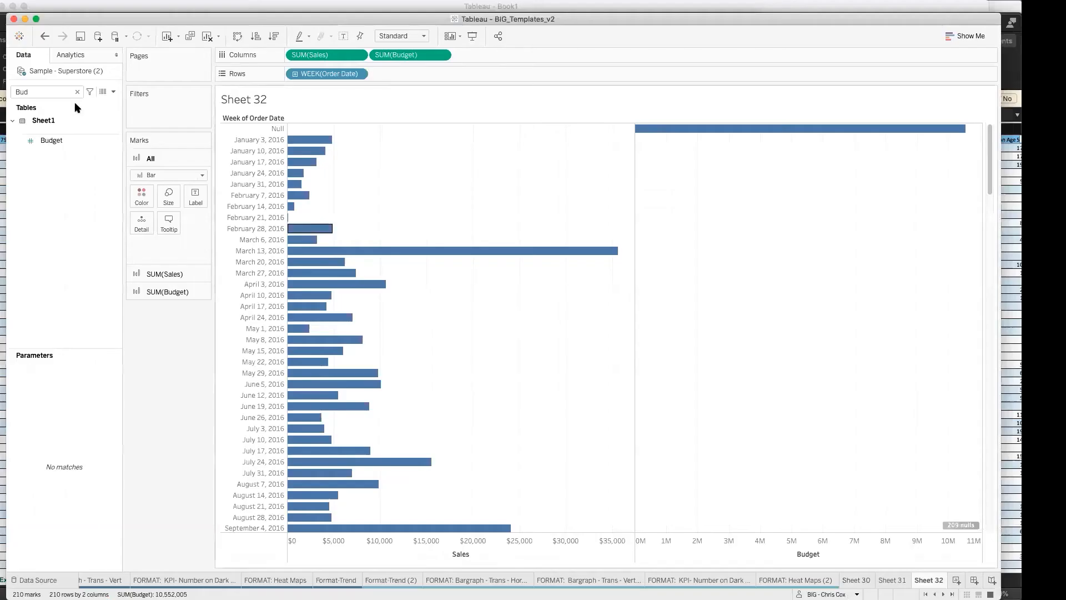
right_click(78, 71)
click(93, 78)
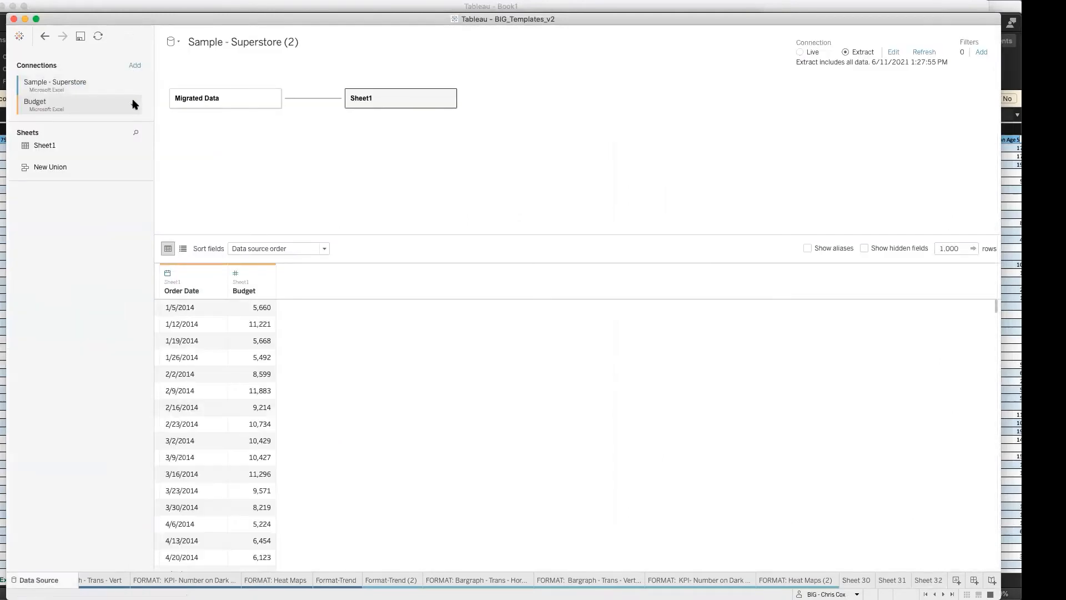
click(133, 105)
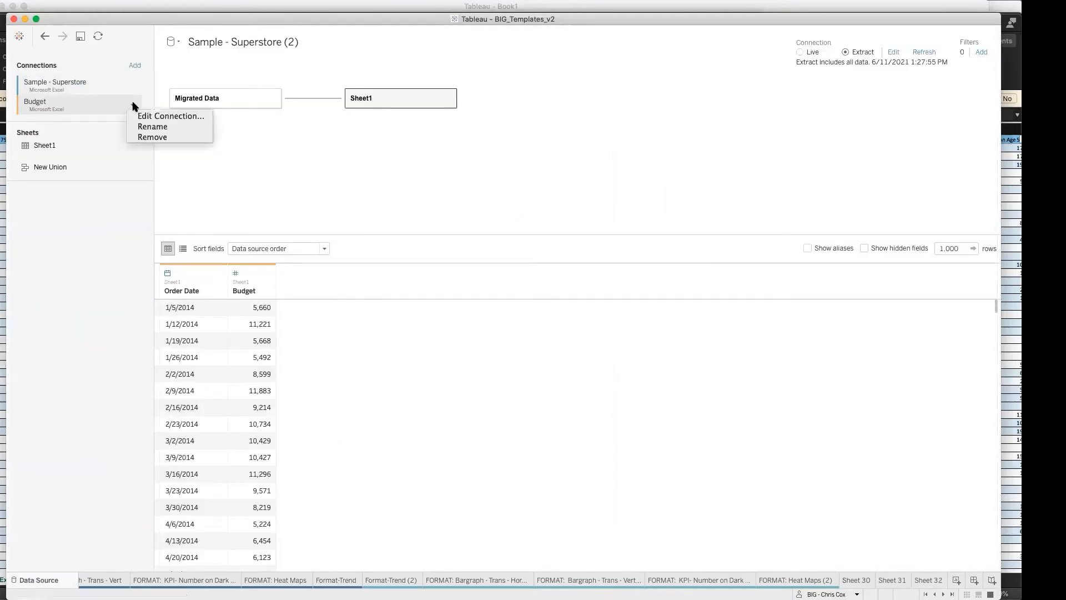
click(142, 137)
Step: Add an Excel connection to Sample - Superstore - Budget.xls and relate its Budget sheet to Migrated Data on Order Date
click(135, 66)
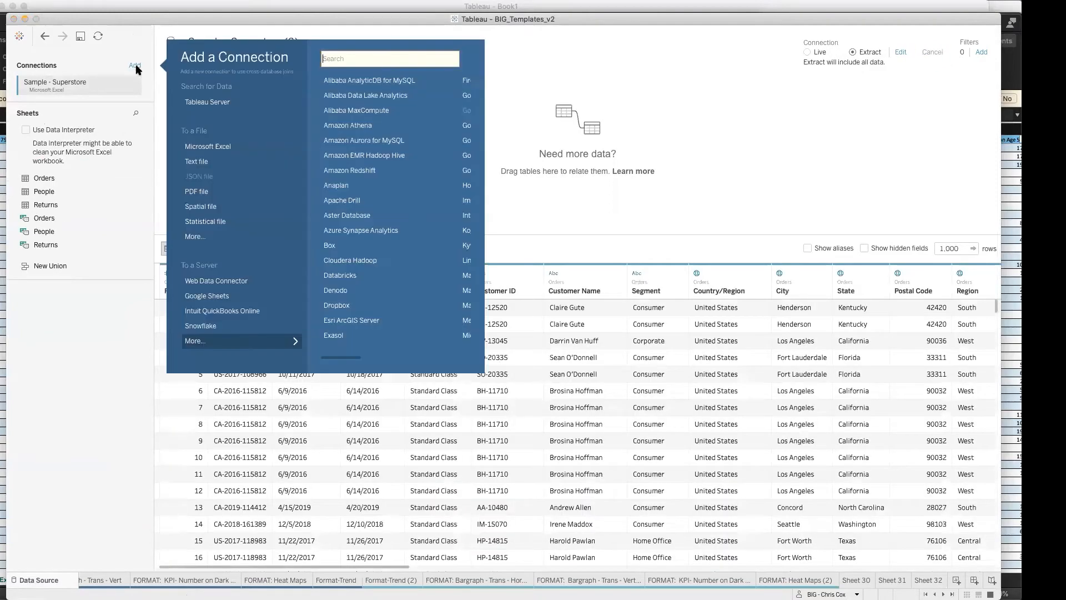
click(207, 148)
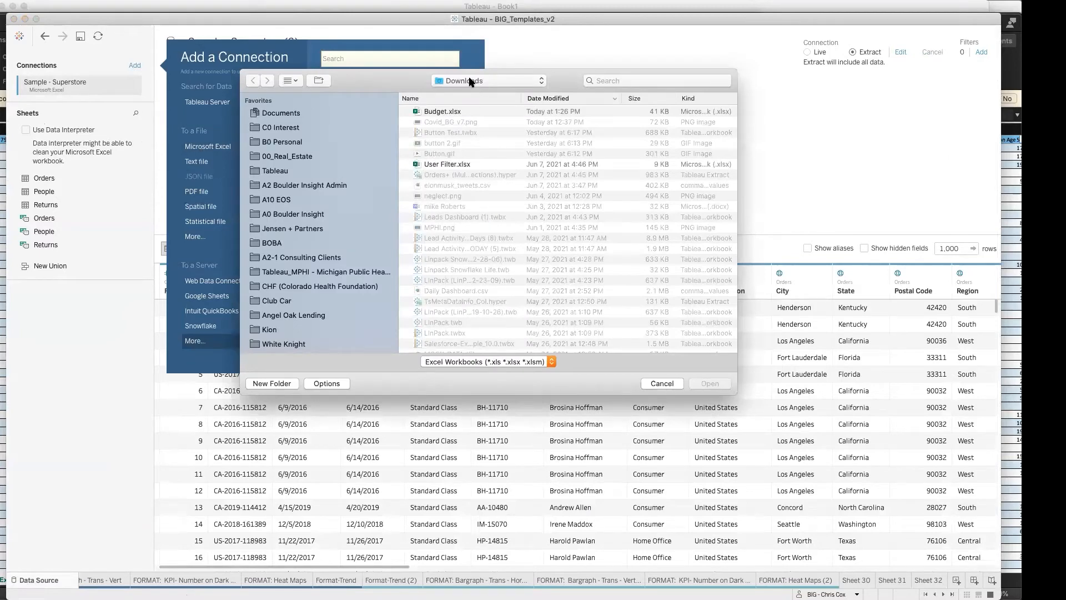
click(308, 113)
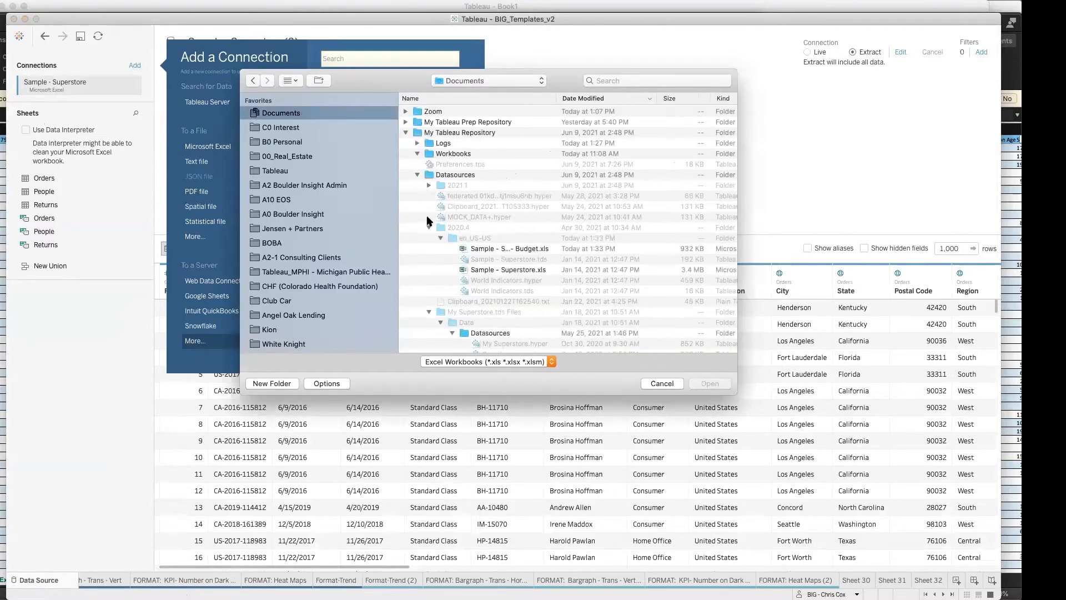
click(510, 250)
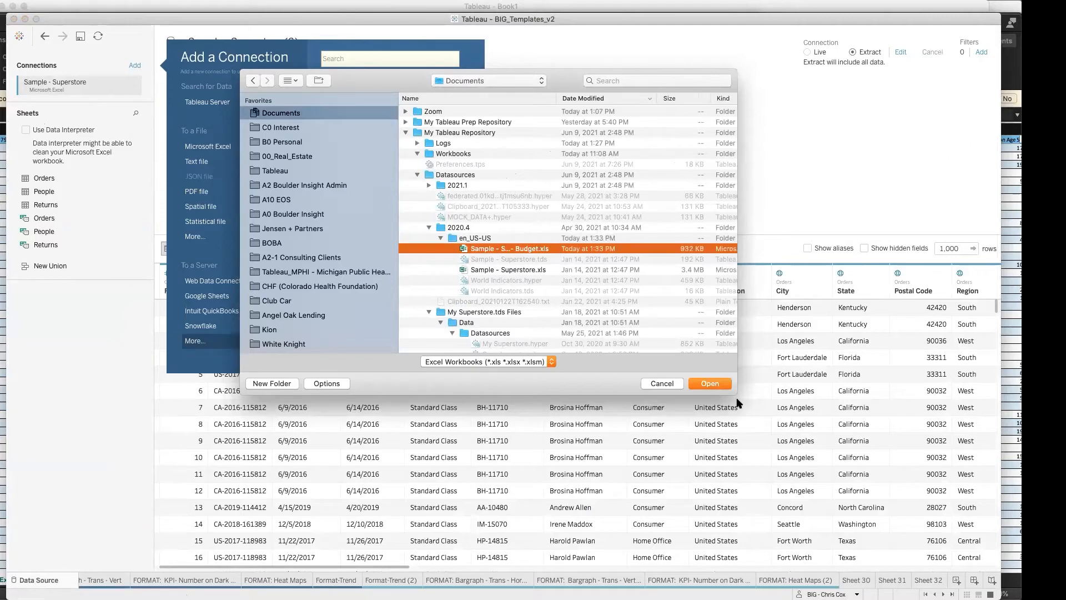
click(710, 384)
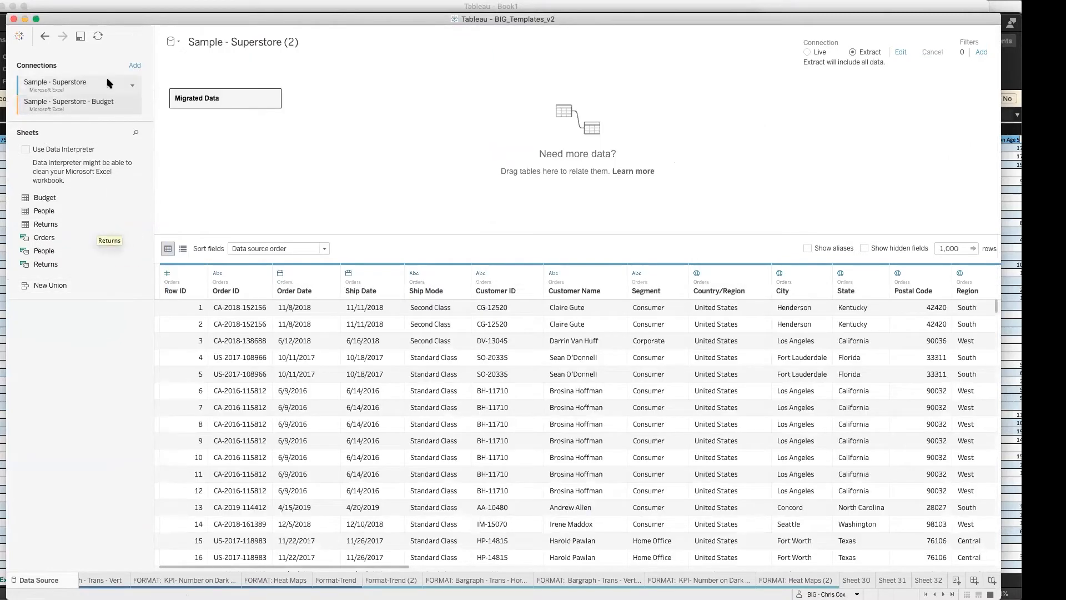
drag(83, 197, 369, 100)
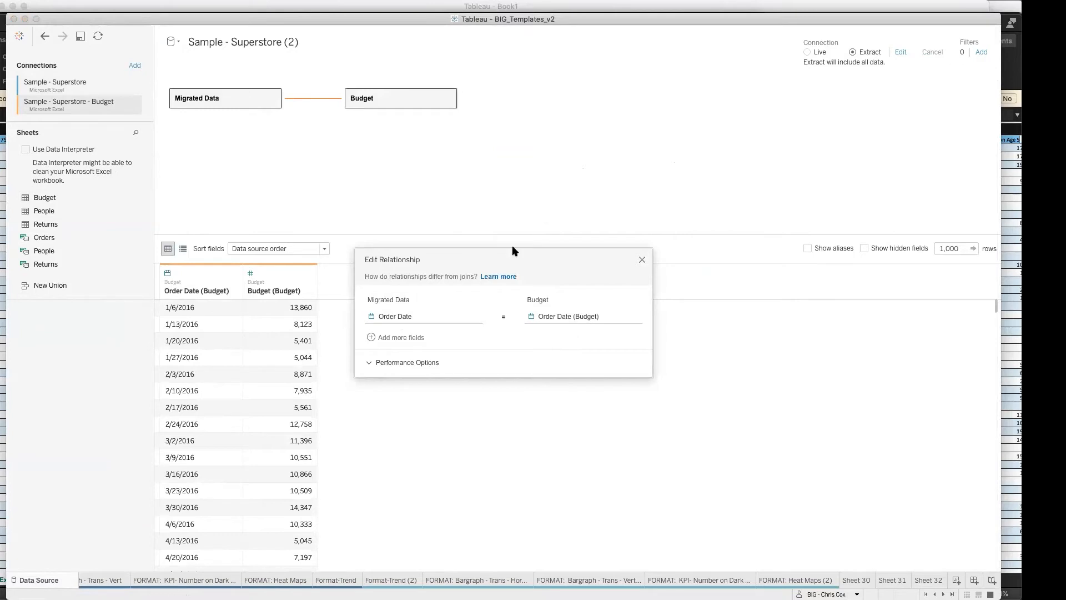
click(642, 260)
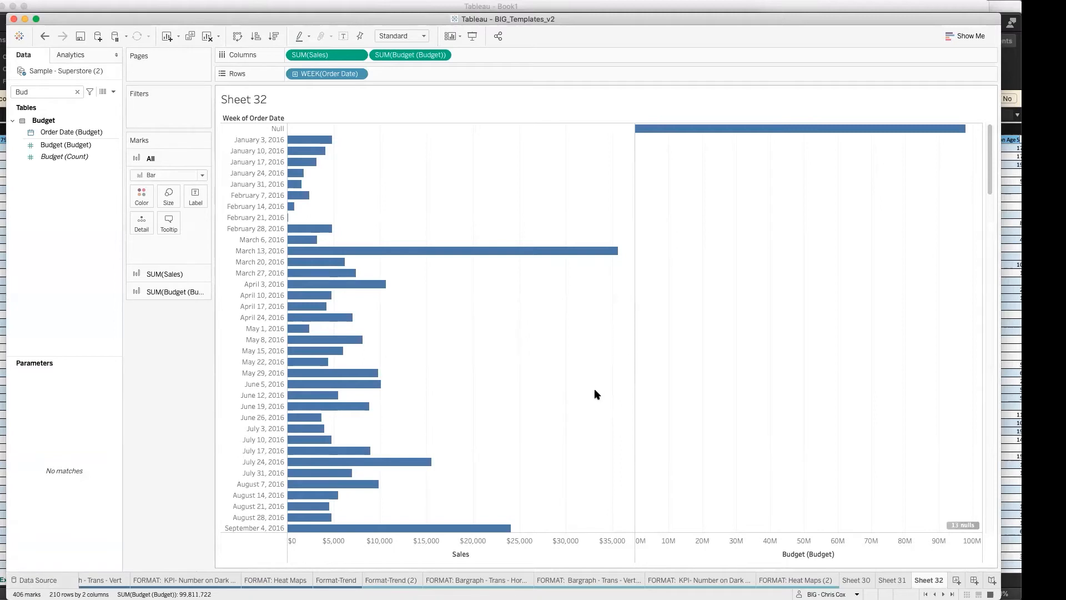
Step: Open the Sample - Superstore (2) data source for editing and remove the related Budget table
right_click(75, 70)
click(90, 79)
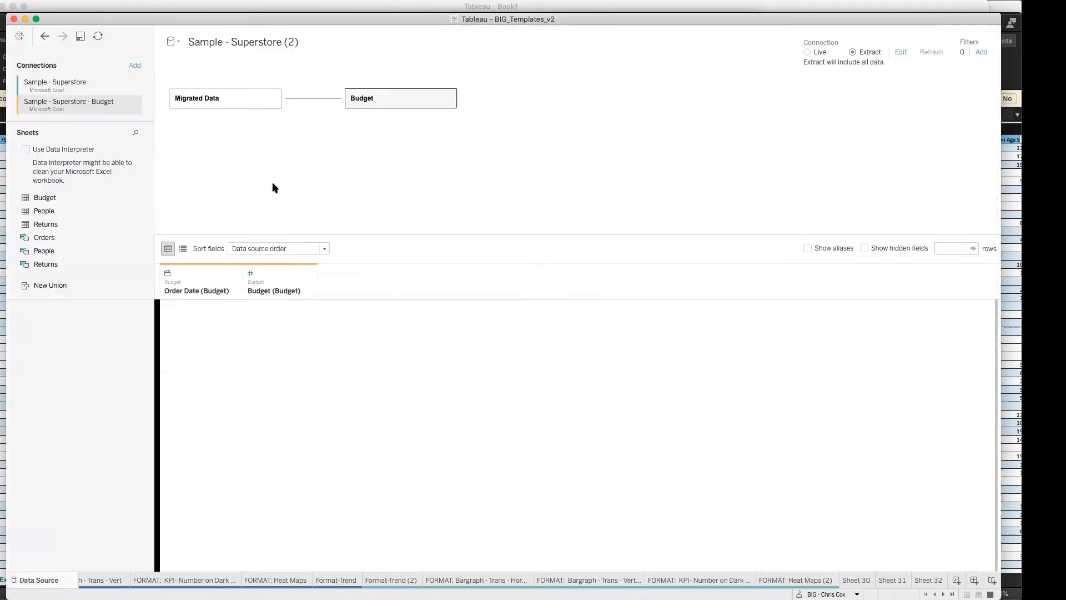
click(447, 99)
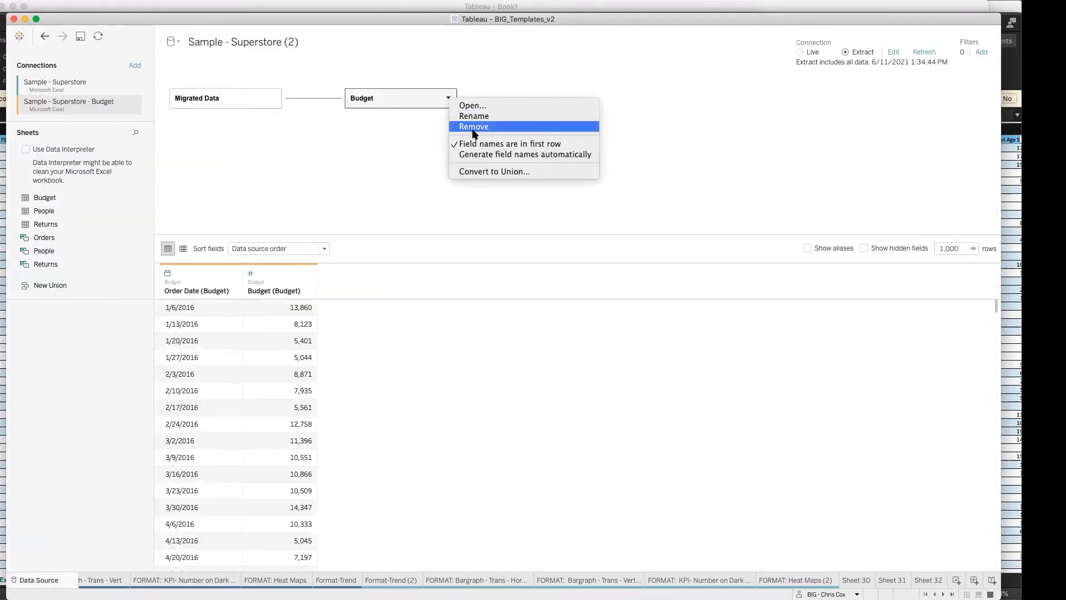
click(253, 138)
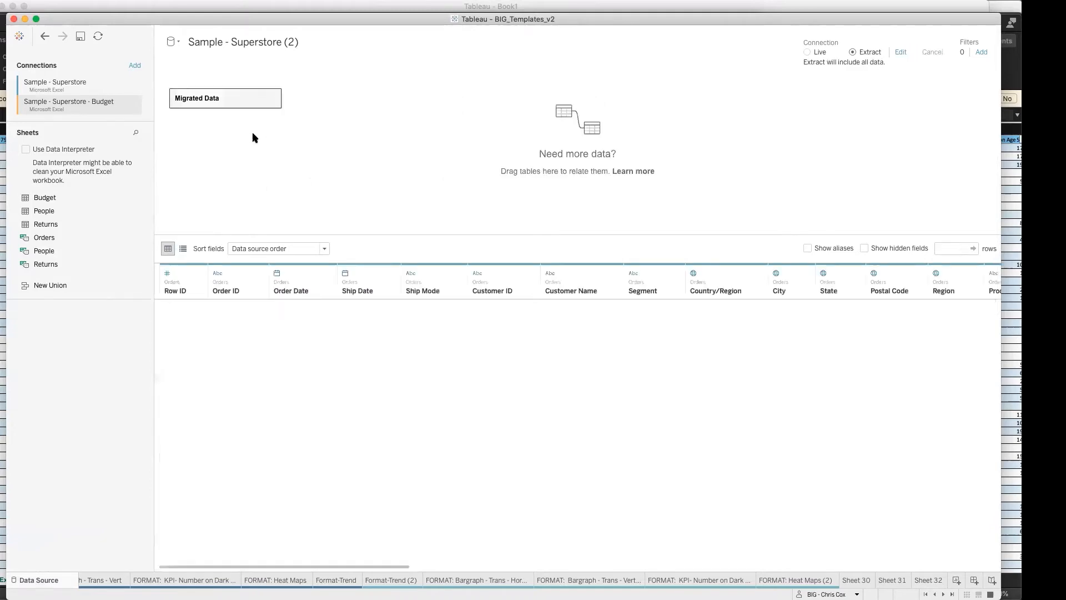
Step: Join the Budget sheet to the Orders table inside Migrated Data
double_click(247, 100)
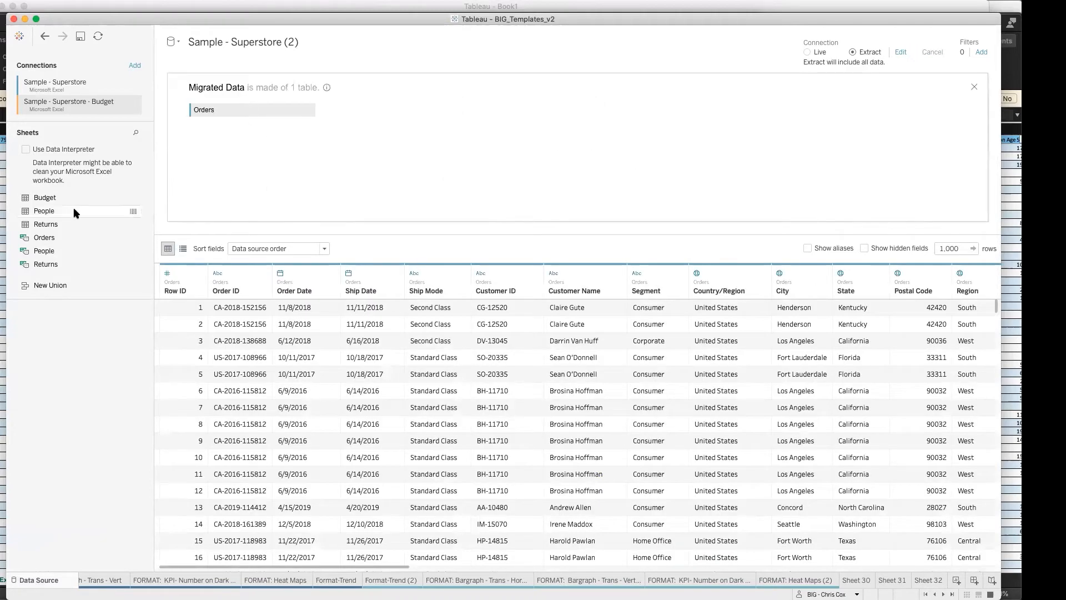
drag(45, 197, 371, 155)
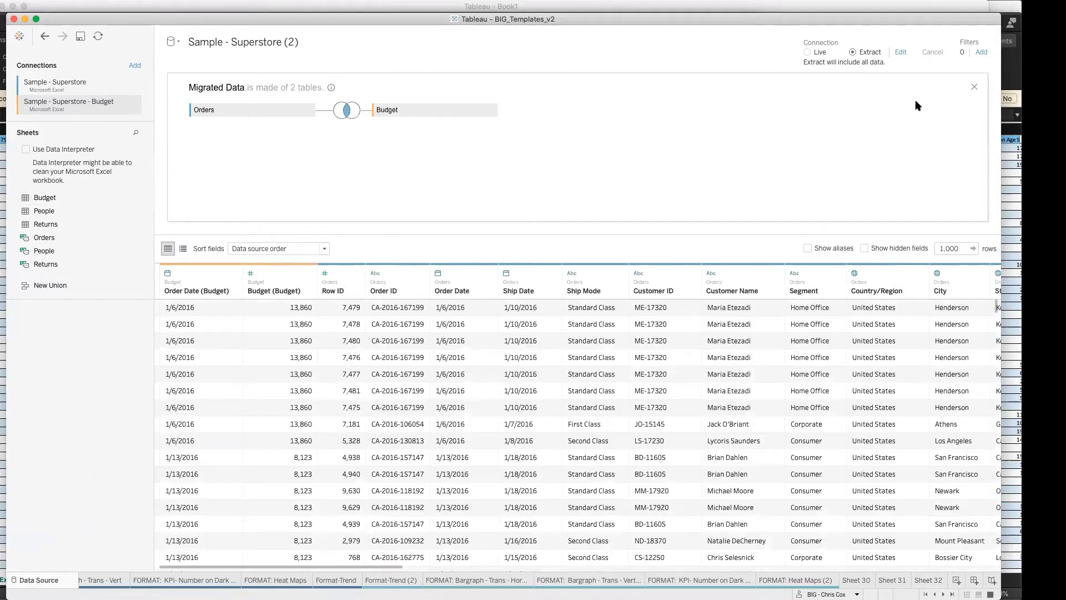
click(972, 87)
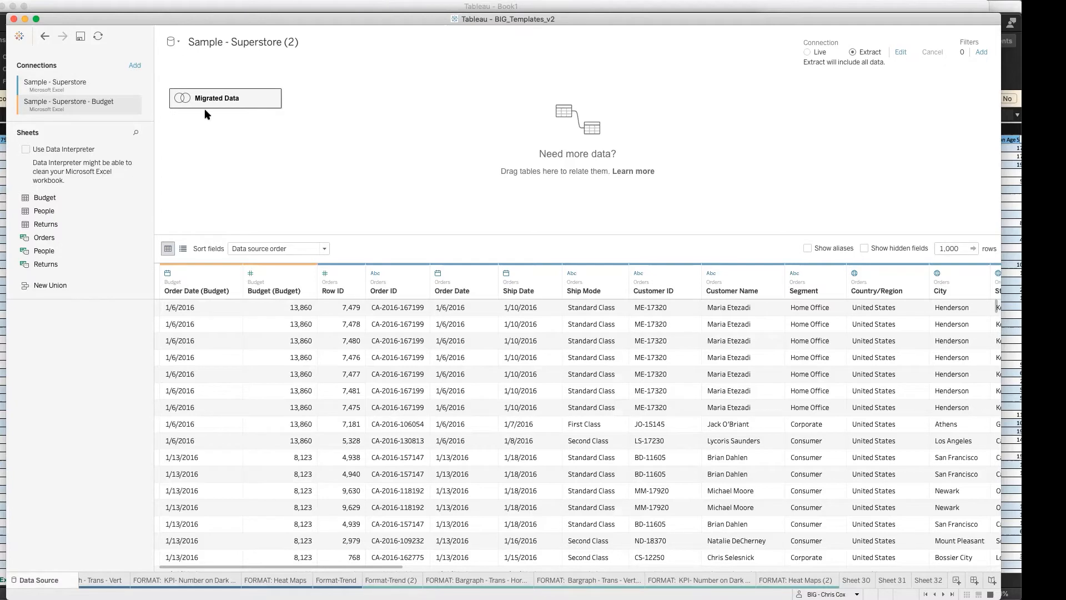
Step: Change the join between Orders and Budget inside Migrated Data to a left join
double_click(240, 100)
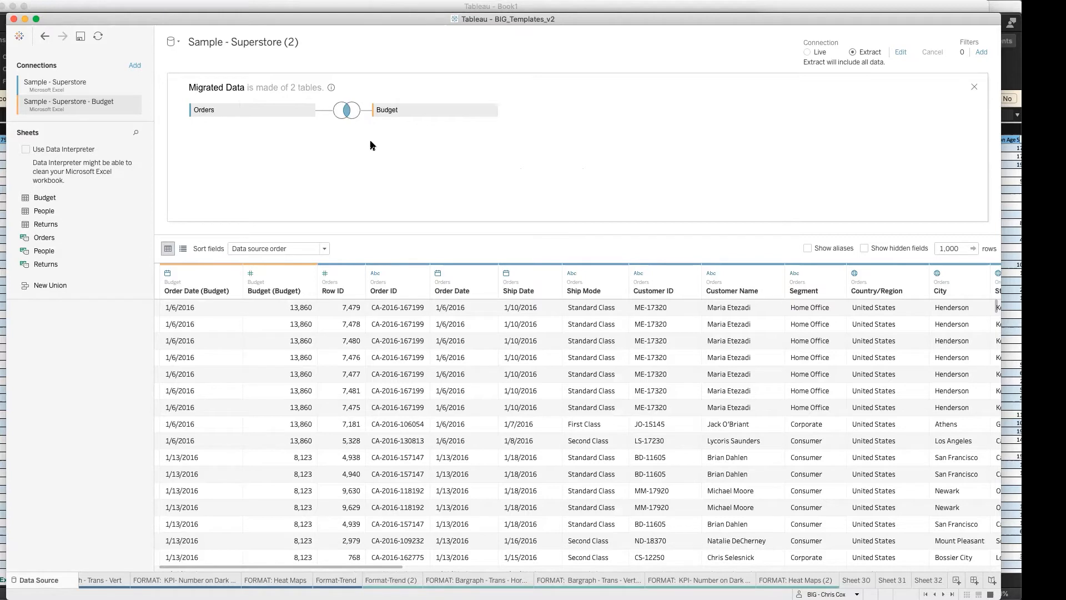
click(348, 109)
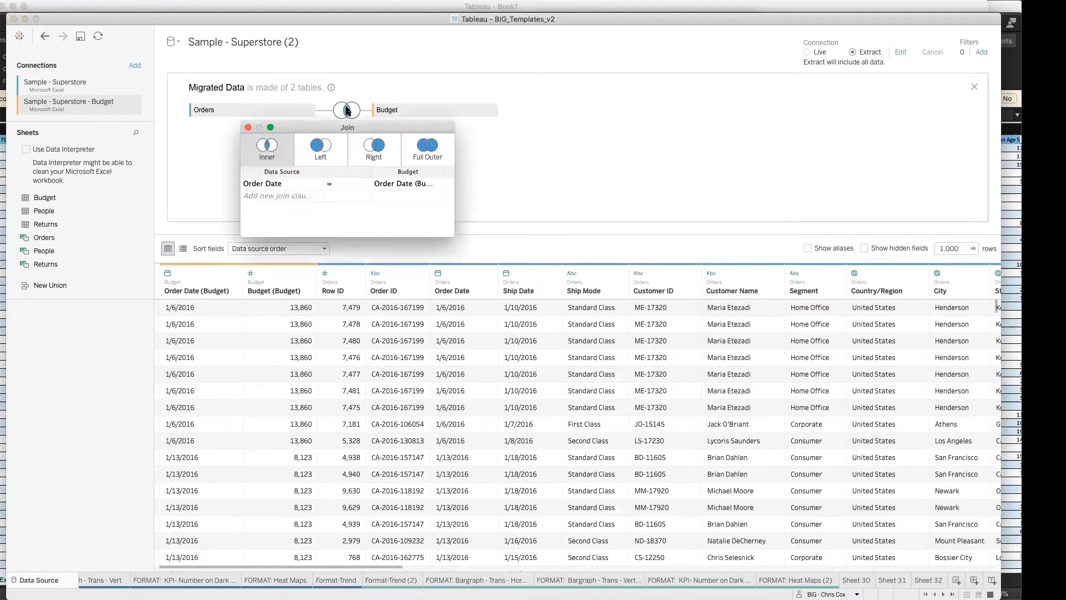
click(323, 151)
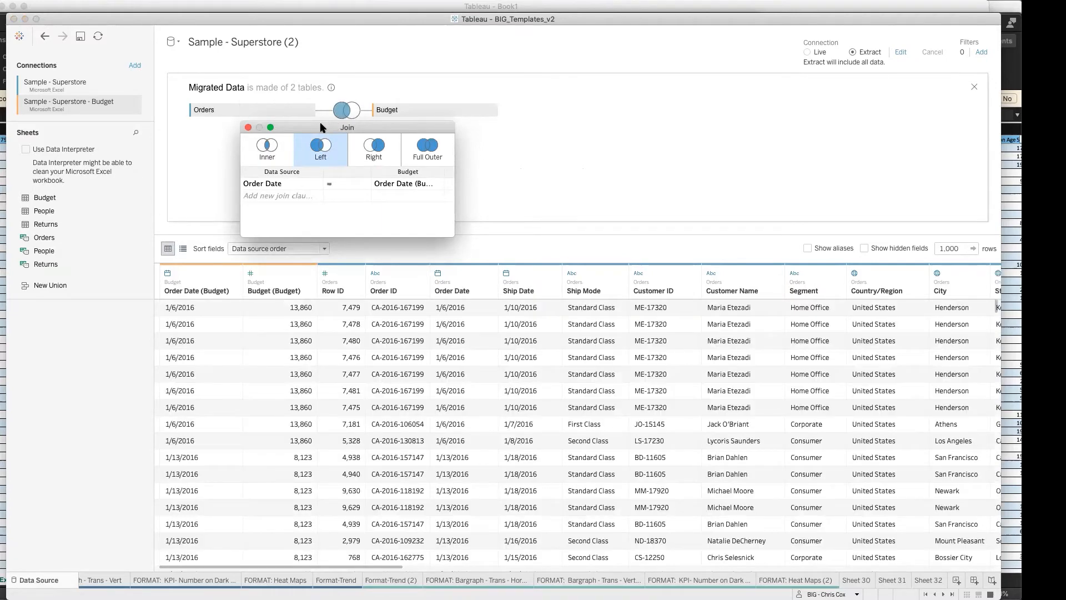
click(247, 127)
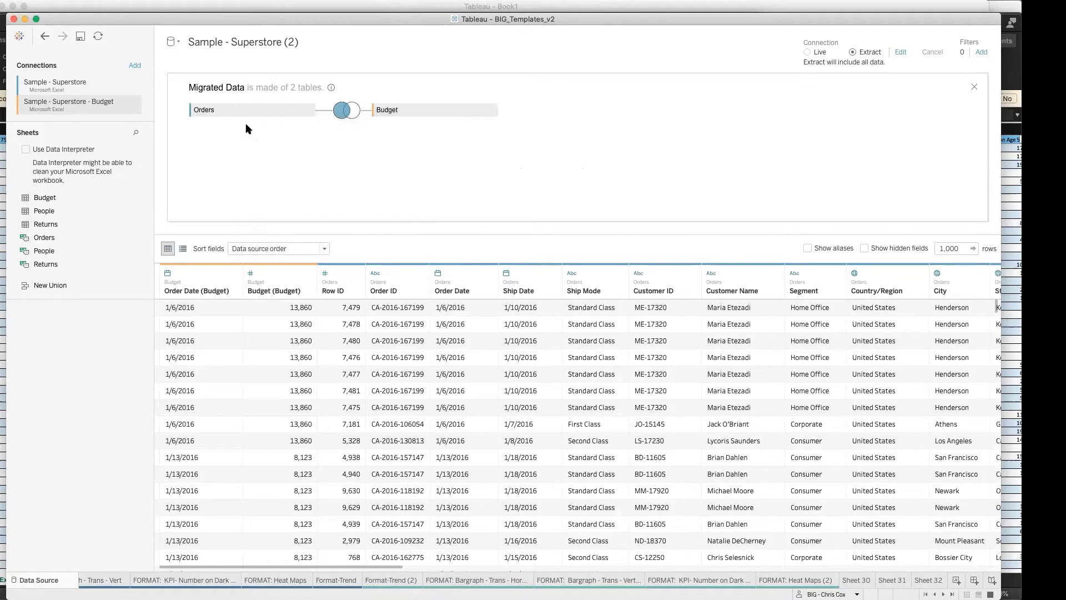
click(309, 113)
click(299, 131)
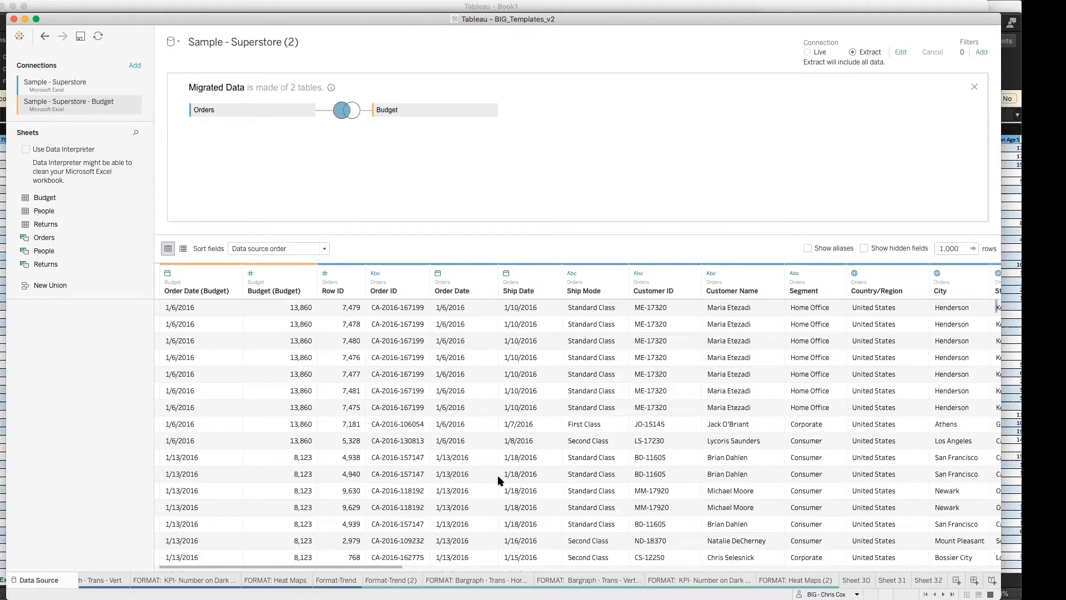
Step: Return to Sheet 32, clear the field search and combine Sales and Budget on a dual axis
mouse_move(676, 596)
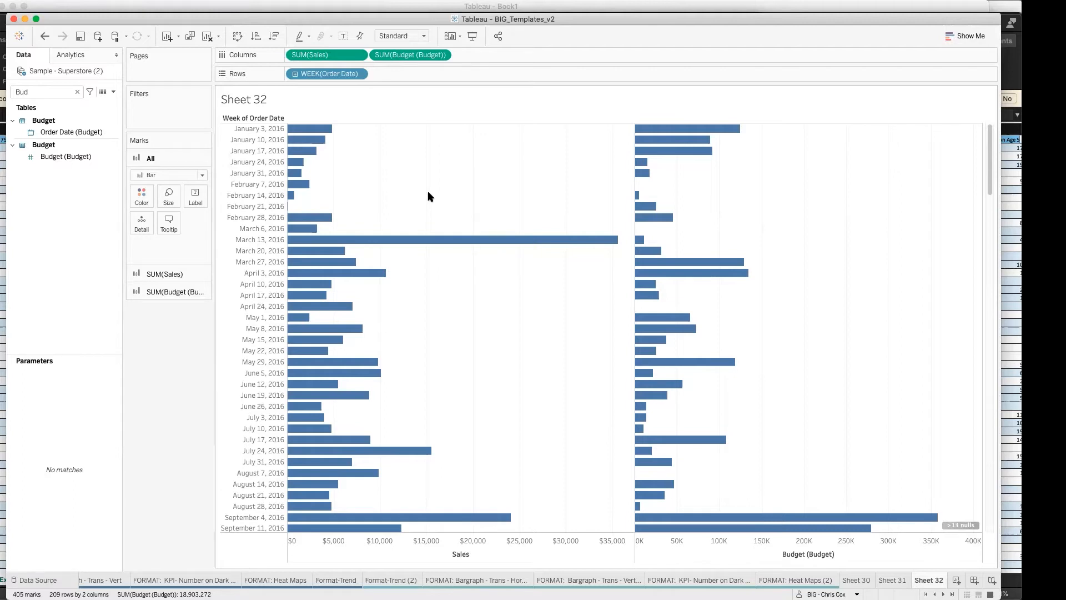
click(77, 92)
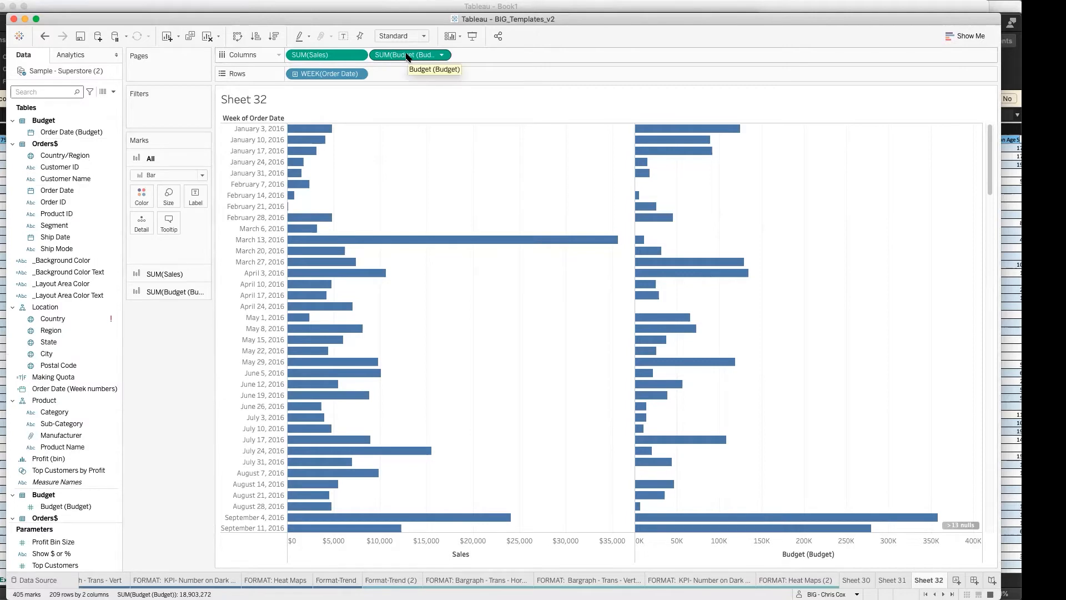
click(441, 54)
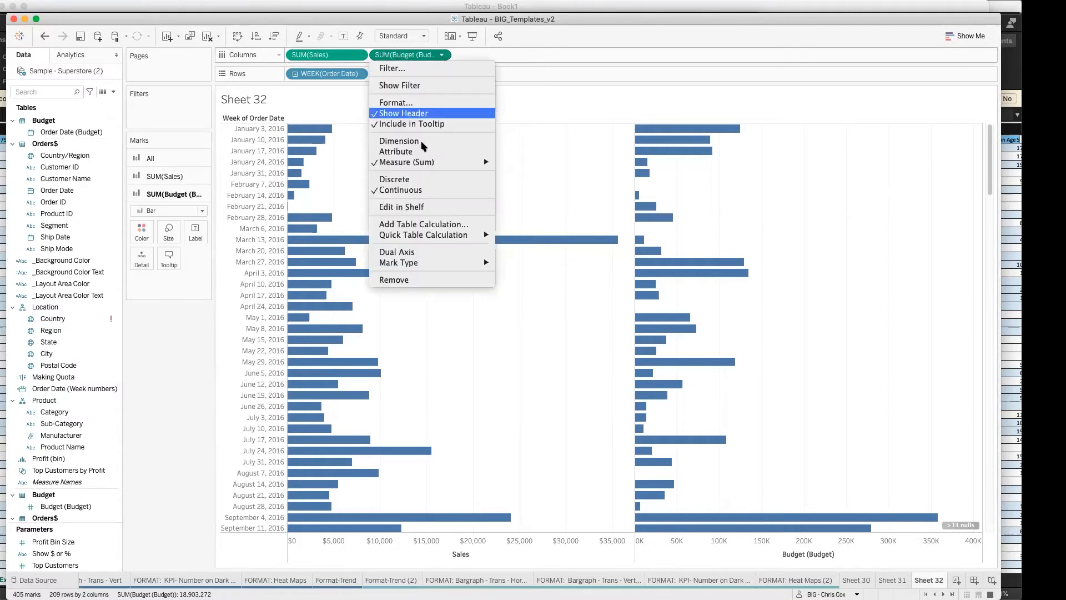
click(420, 250)
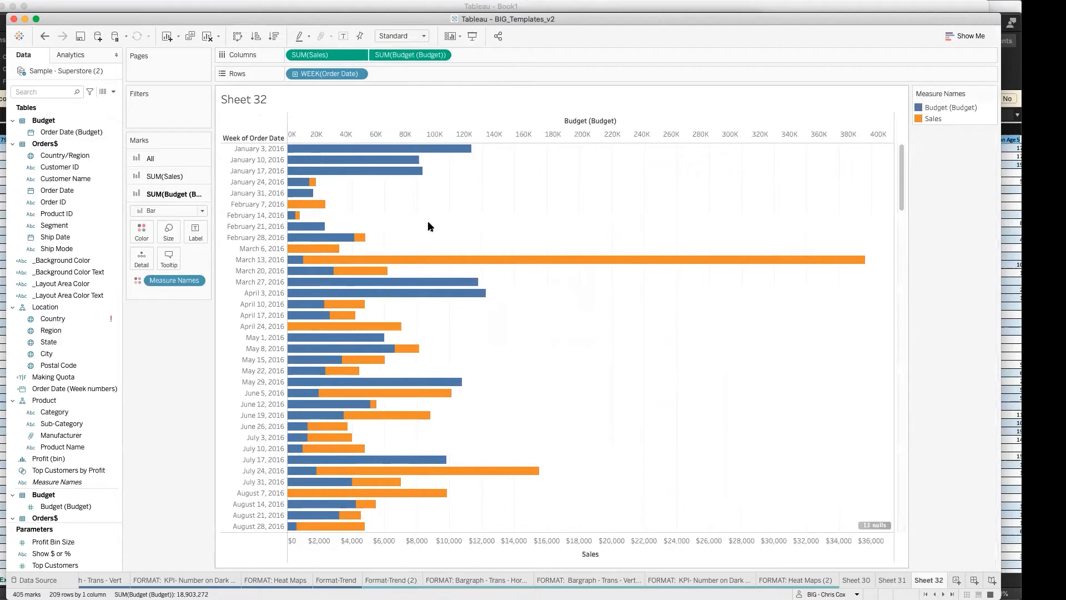
drag(281, 19, 280, 19)
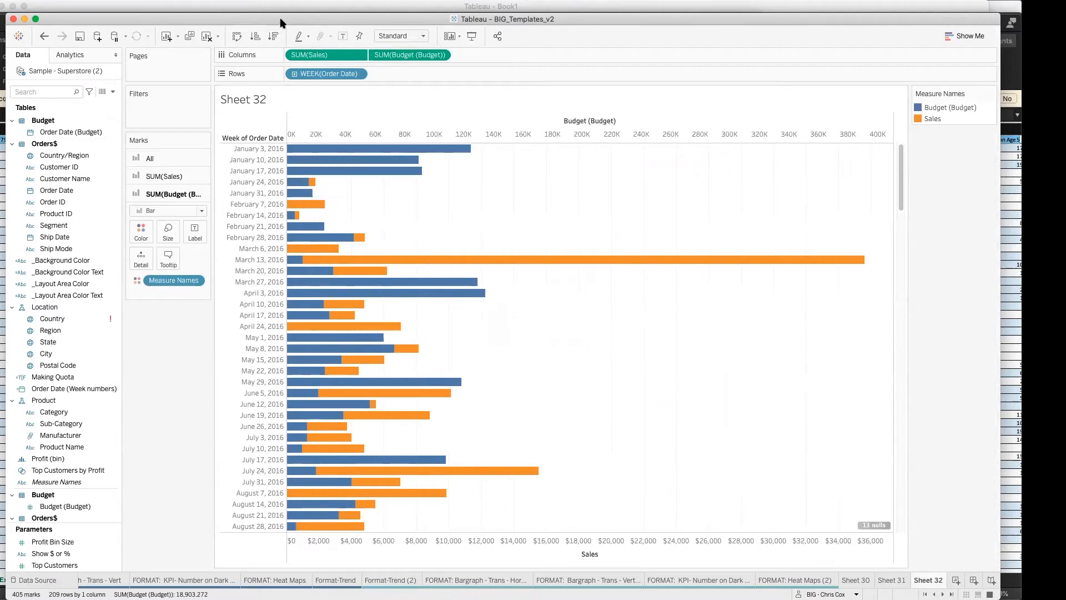
right_click(403, 134)
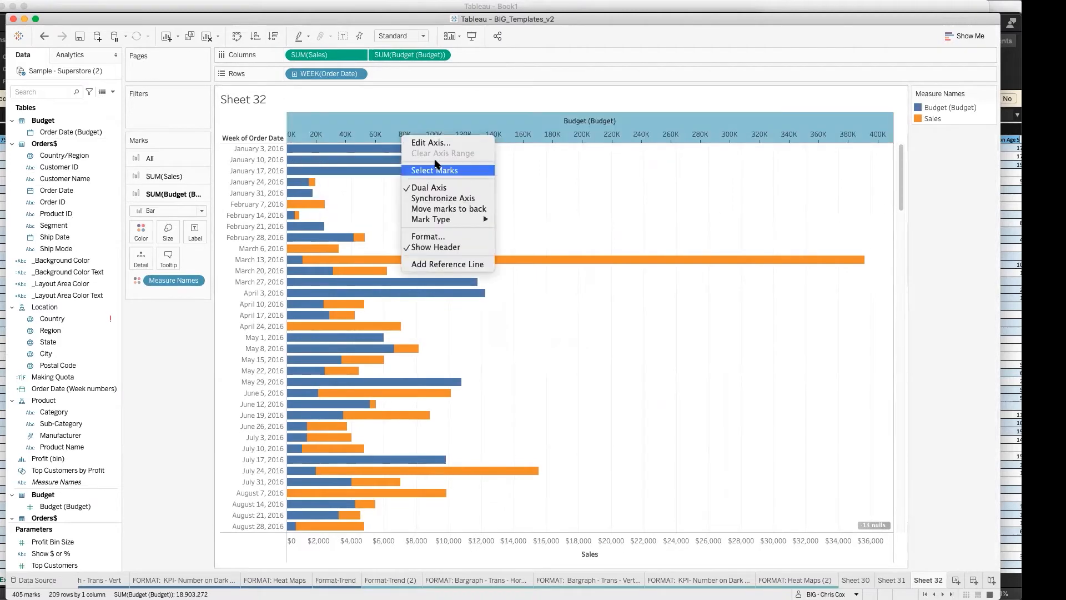
click(456, 263)
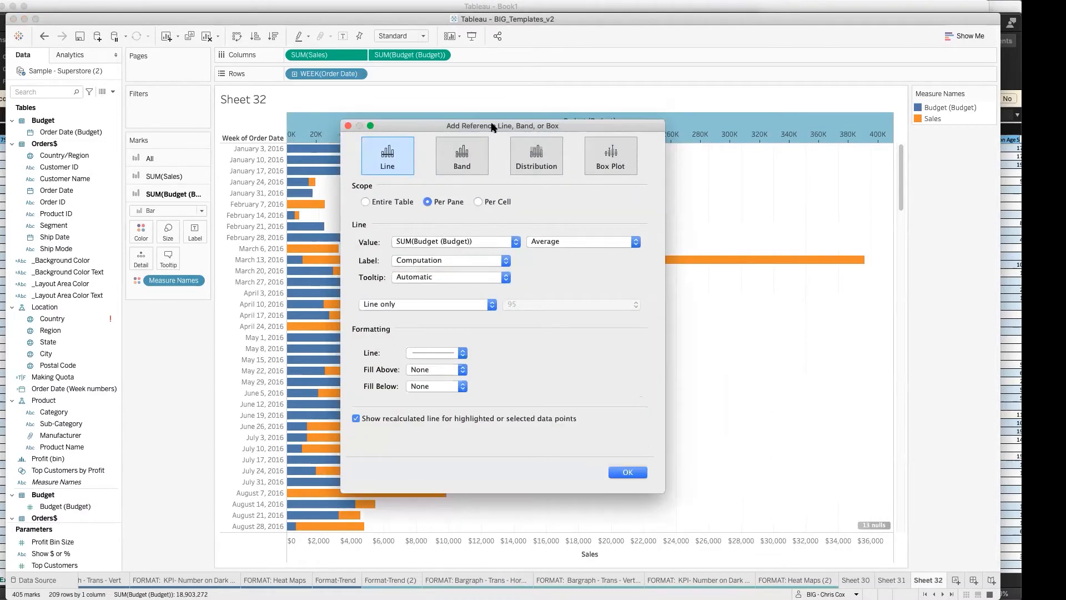
click(348, 126)
Step: Synchronize the Budget axis with the Sales axis and move Sales above Budget in the color legend
right_click(377, 129)
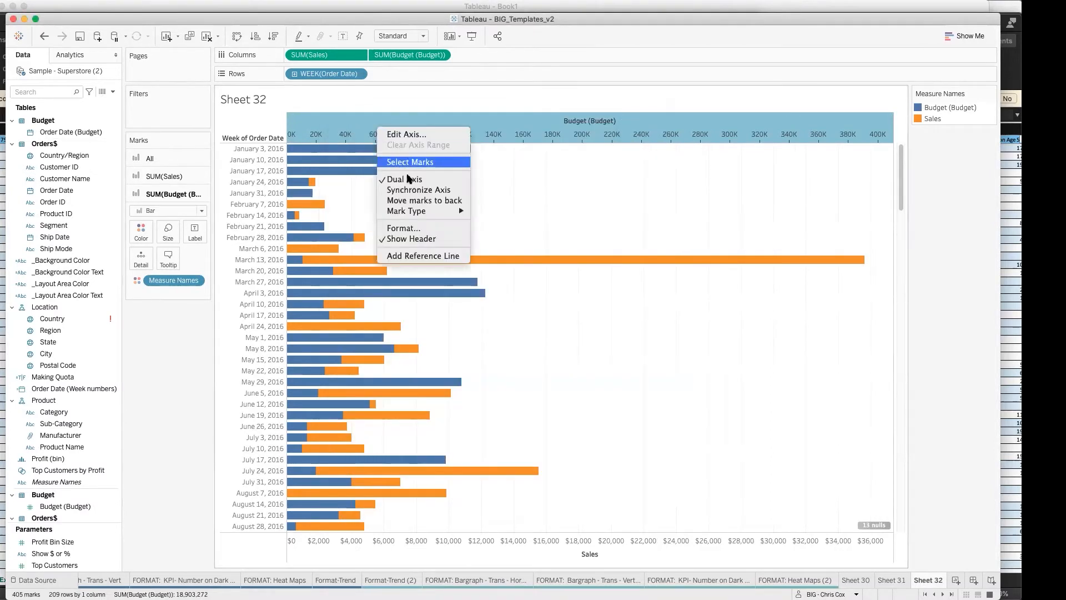
click(412, 190)
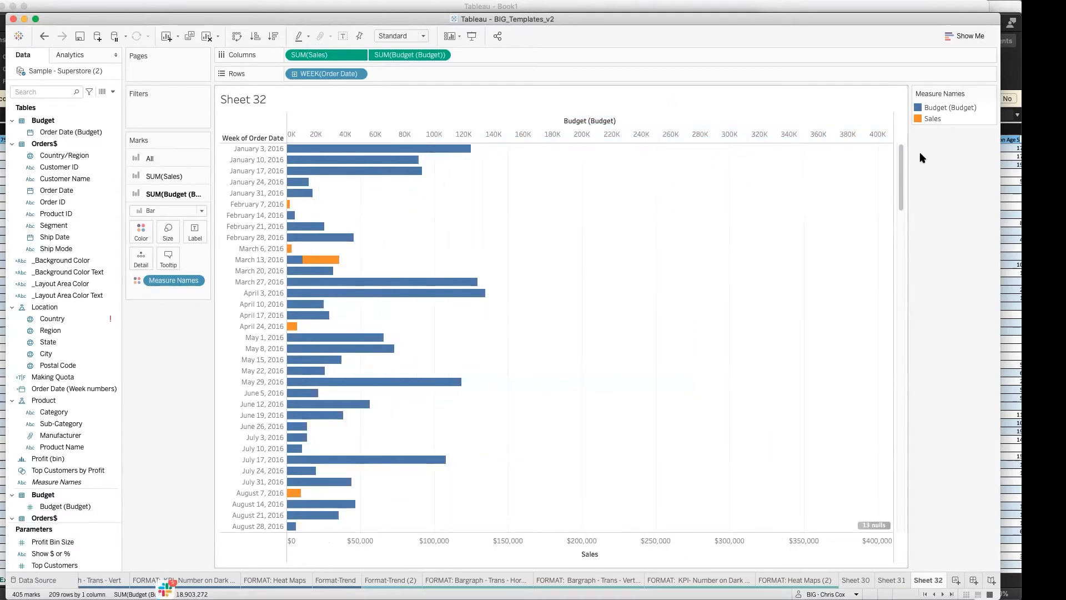
drag(933, 118, 933, 102)
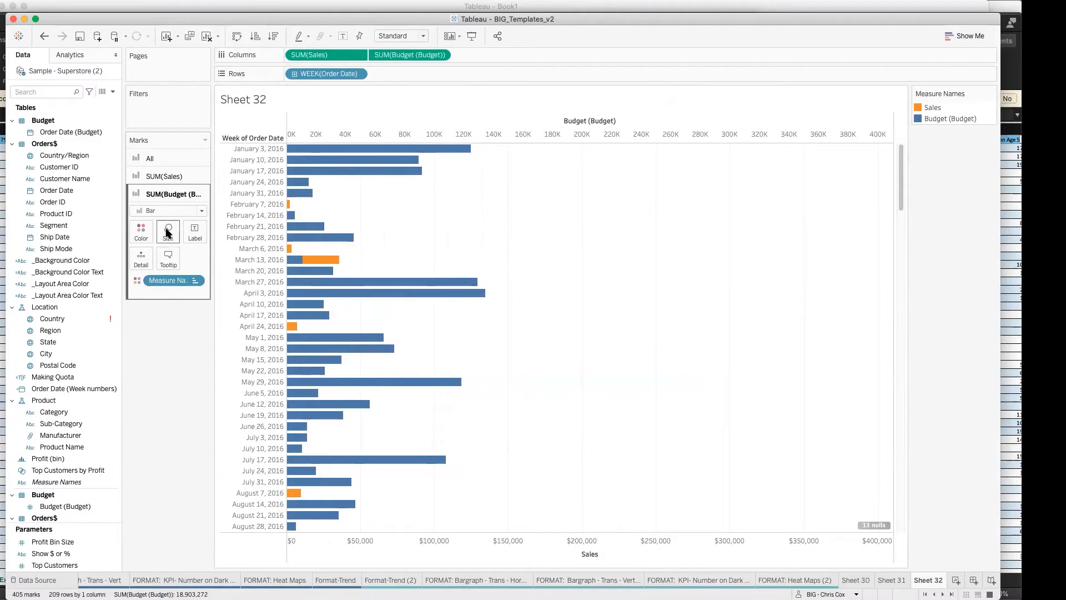
Step: Make the Sales bars thinner and place SUM(Sales) after SUM(Budget (Budget)) on Columns
click(165, 176)
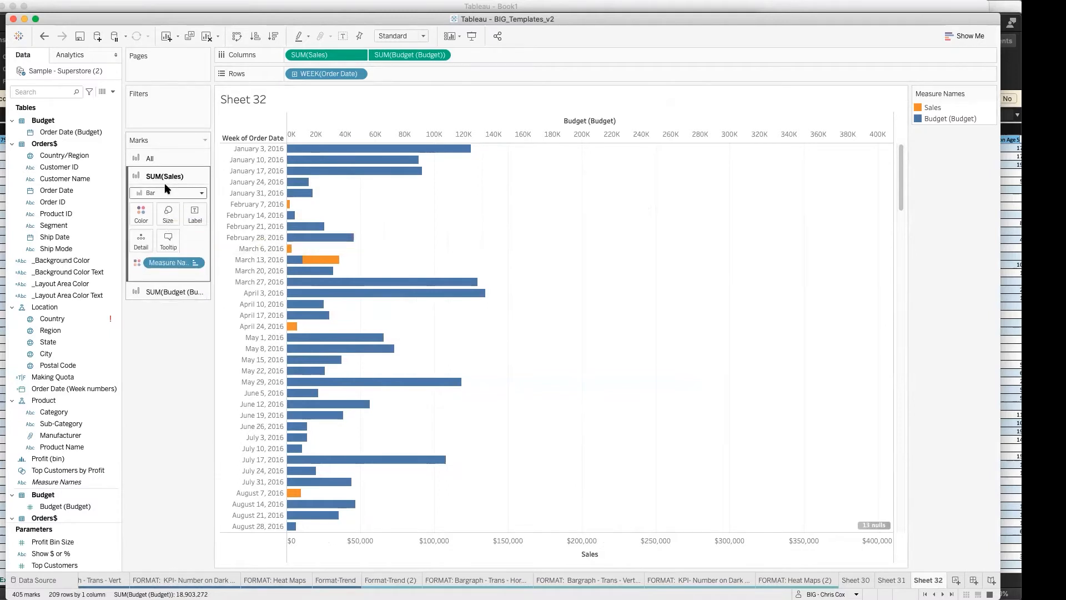
click(167, 216)
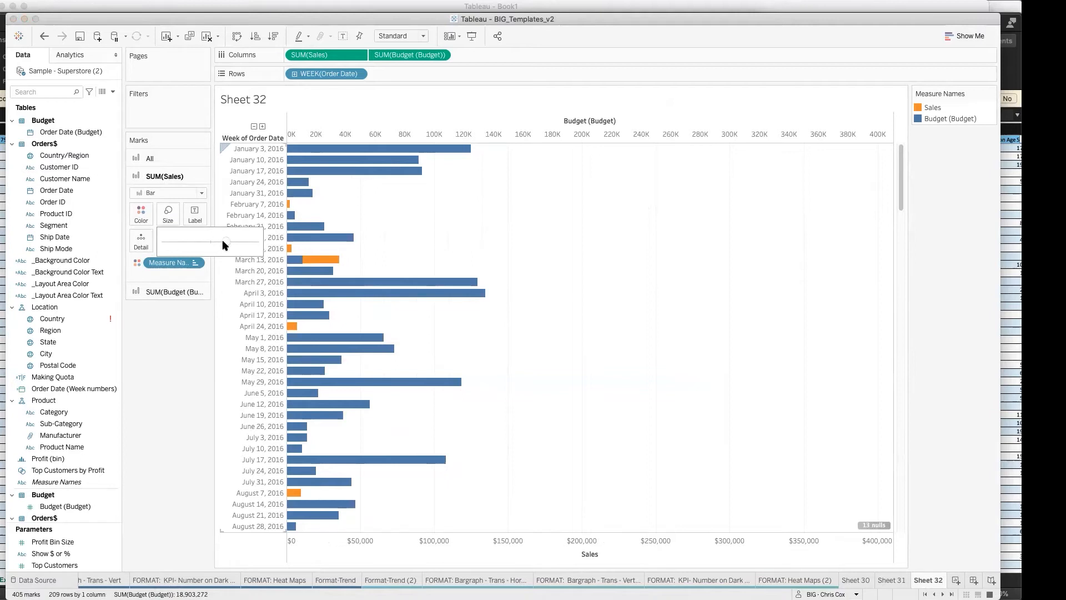
drag(224, 242, 205, 243)
click(495, 245)
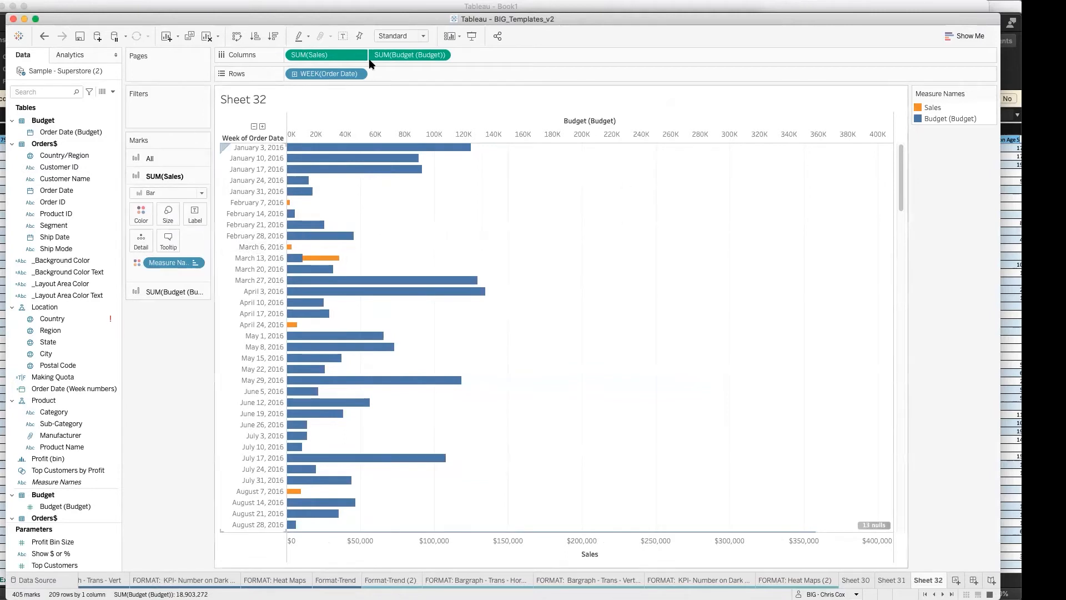
drag(328, 57, 488, 51)
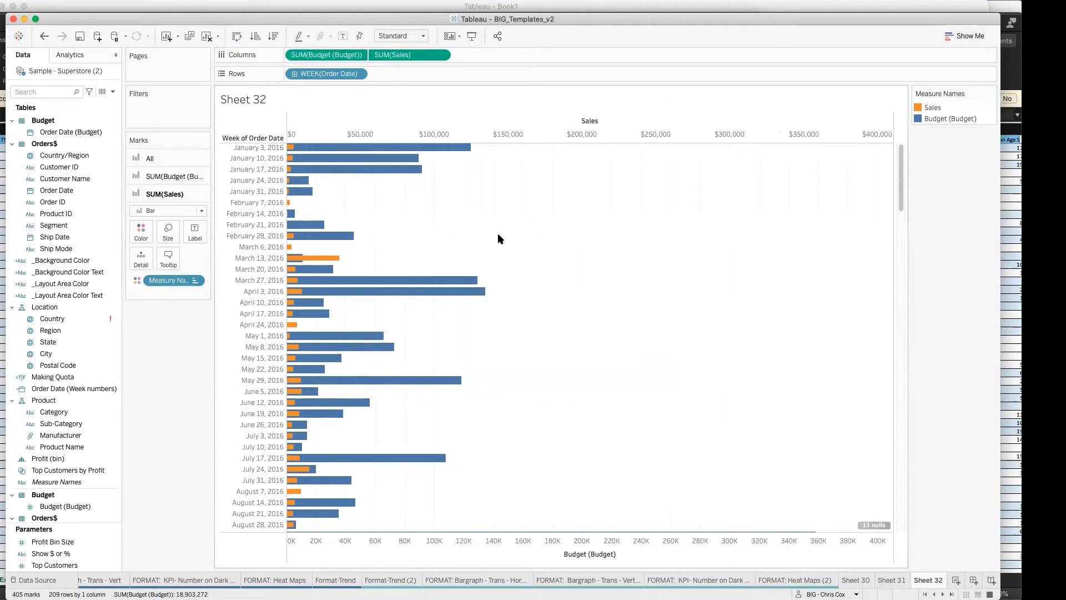
mouse_move(291, 149)
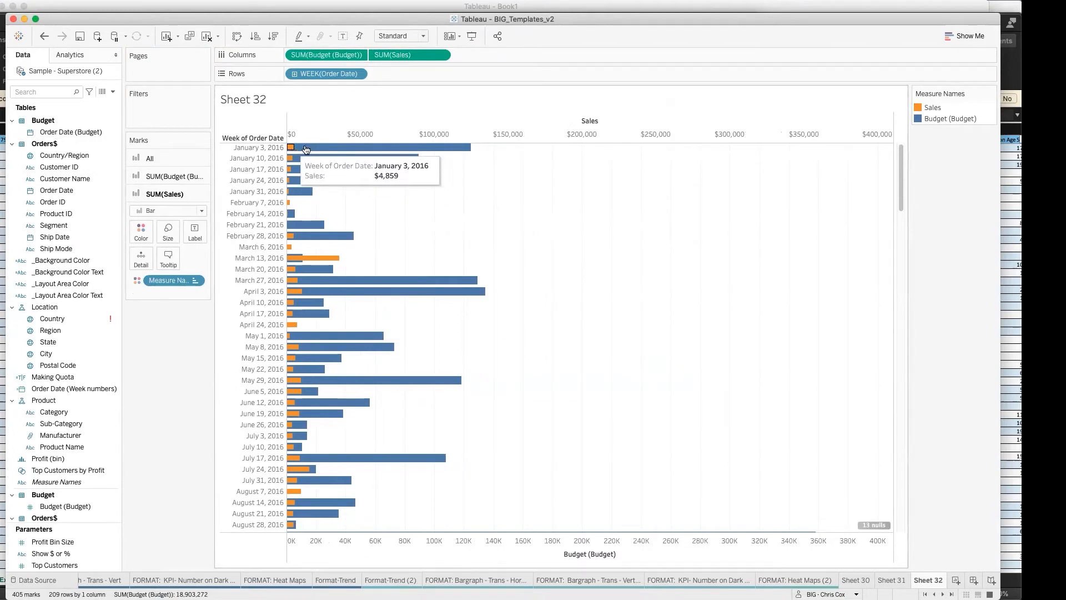
mouse_move(460, 148)
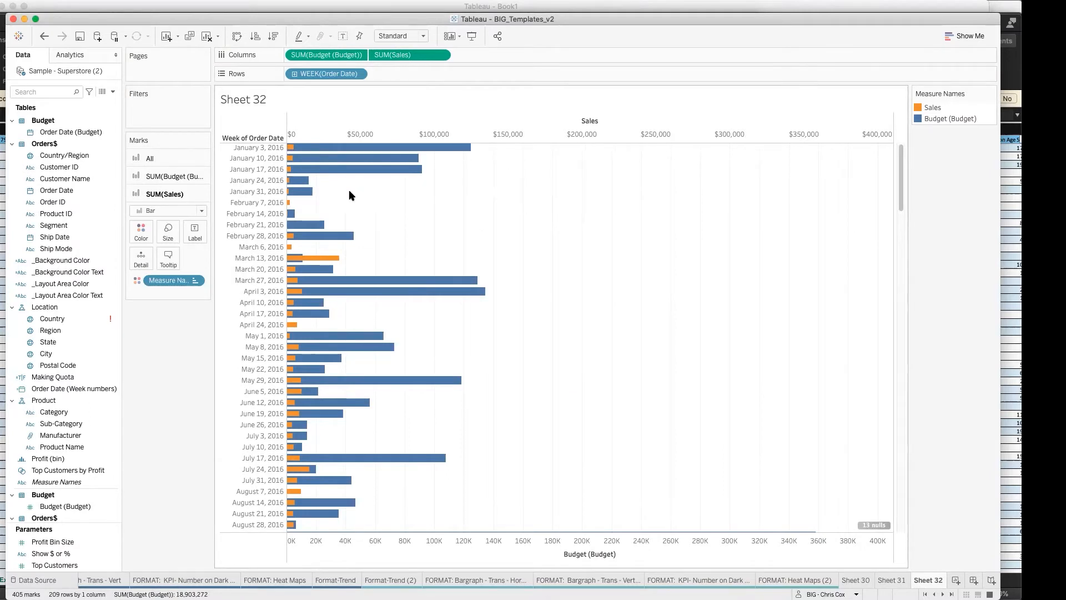
mouse_move(326, 259)
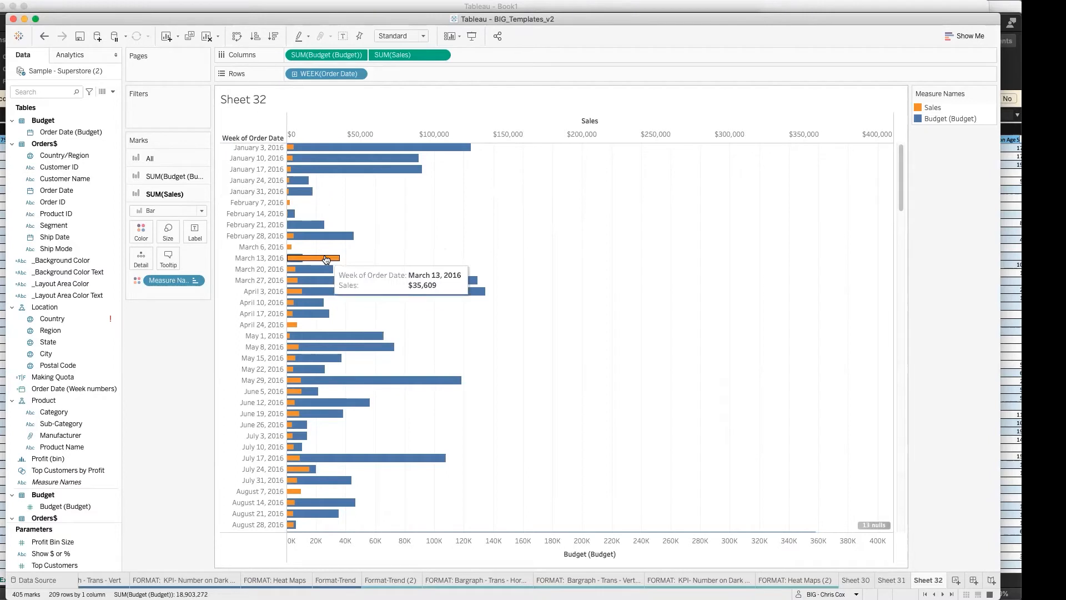
Step: Start a new calculated field and name it (_01) % of Sales to Buget
click(113, 91)
click(111, 103)
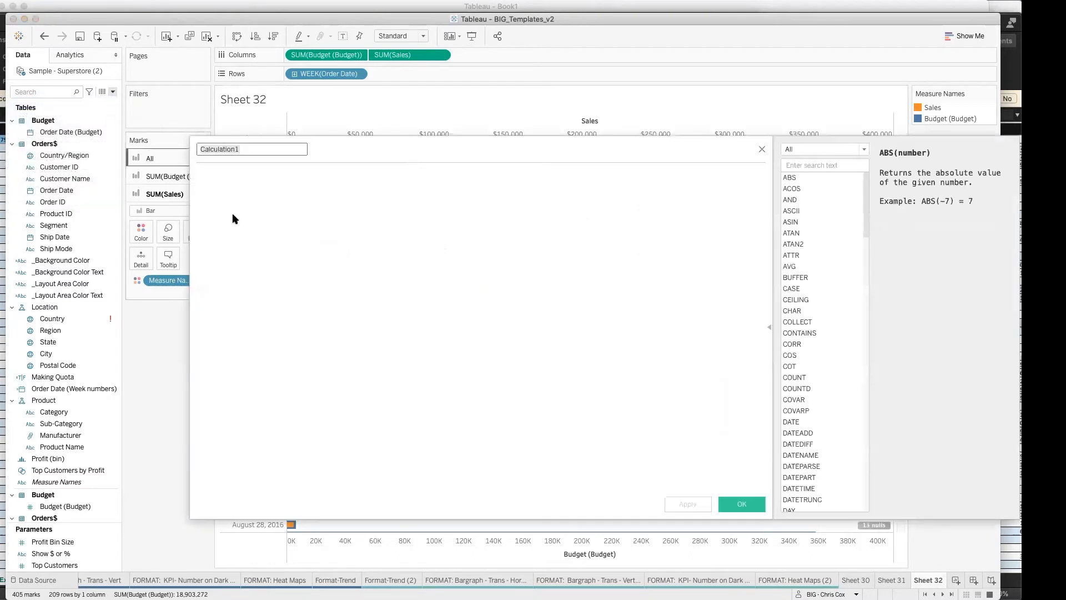
text((_01)
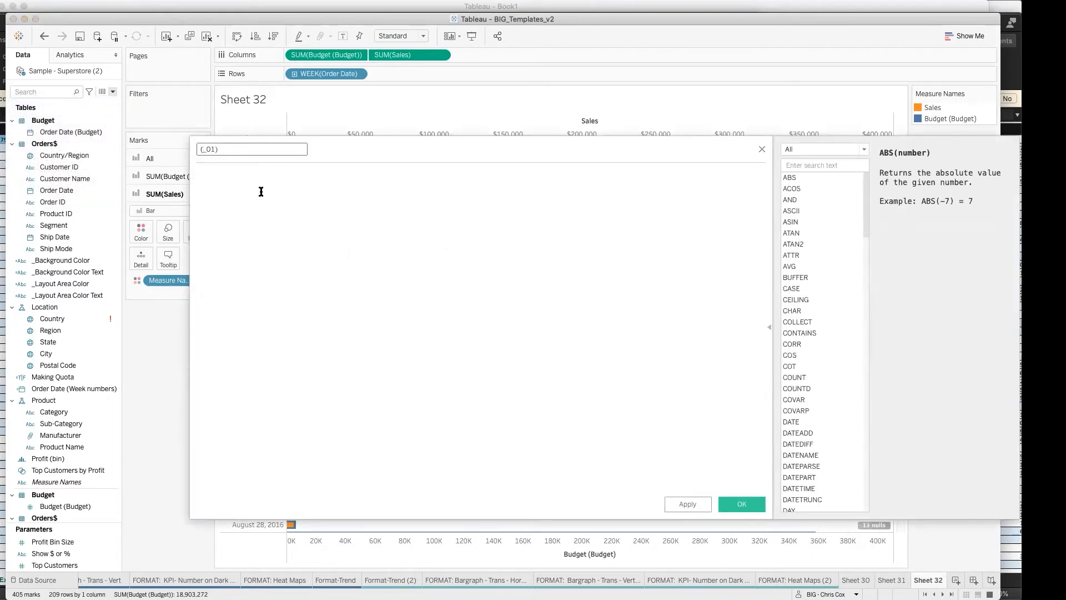
text() %)
text( to Bu)
key(BackSpace)
key(BackSpace)
key(BackSpace)
key(BackSpace)
text(of Sales to Buget)
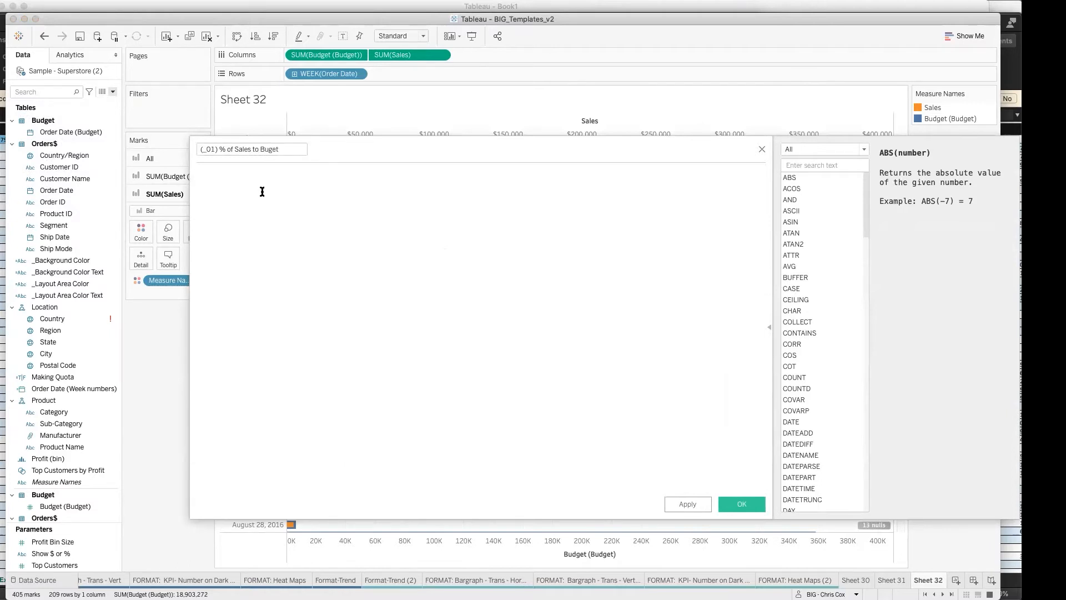
Step: Enter the calculation SUM([Sales]) / SUM([Budget (Budget)]) using the two measures on Columns
drag(322, 54, 303, 214)
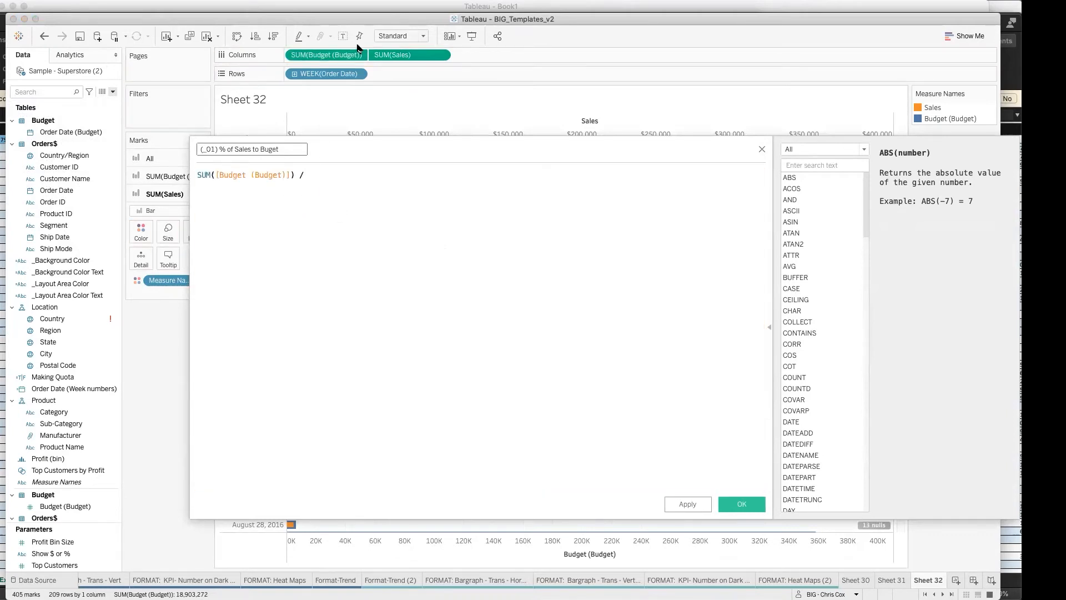
drag(393, 56, 201, 177)
text(/)
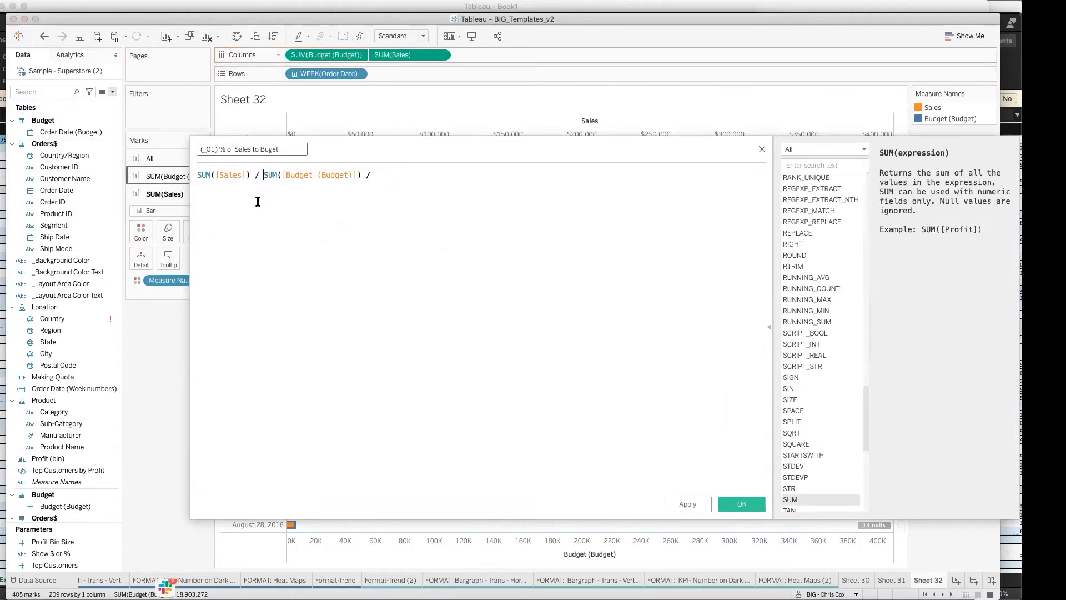
click(390, 175)
key(BackSpace)
key(BackSpace)
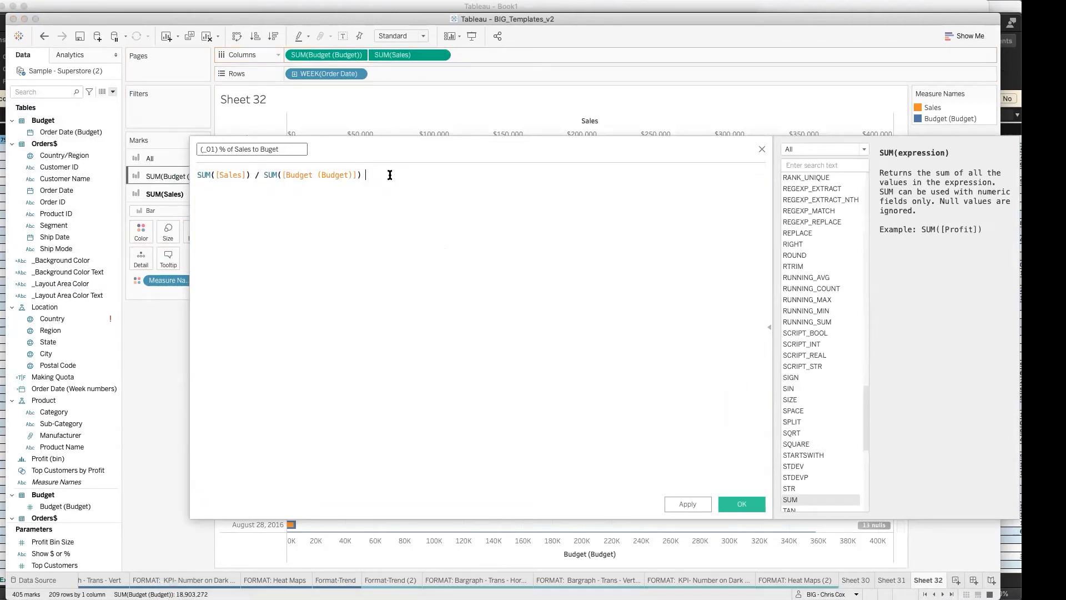
click(221, 154)
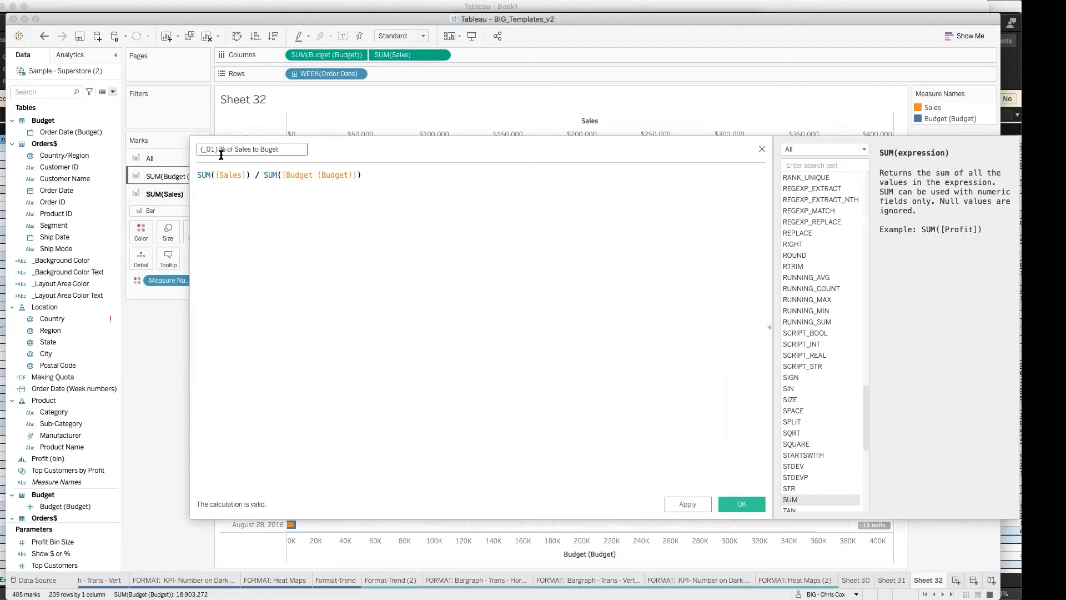
click(291, 227)
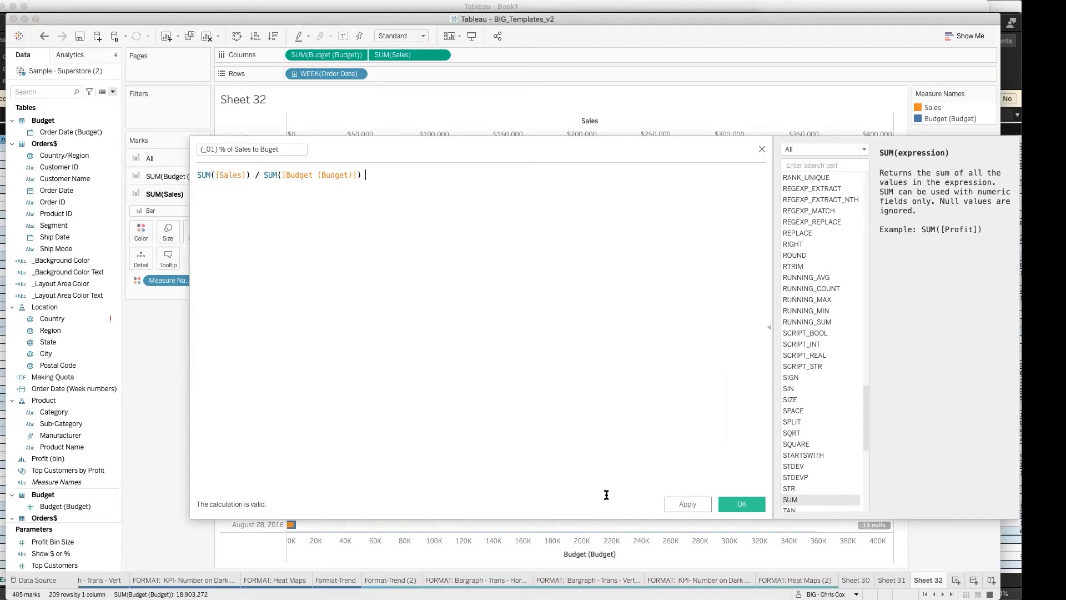
Step: Save the calculation, place (_01) % of Sales to Buget after SUM(Sales) on Columns, and show mark labels on the chart
click(739, 504)
click(59, 93)
text(011)
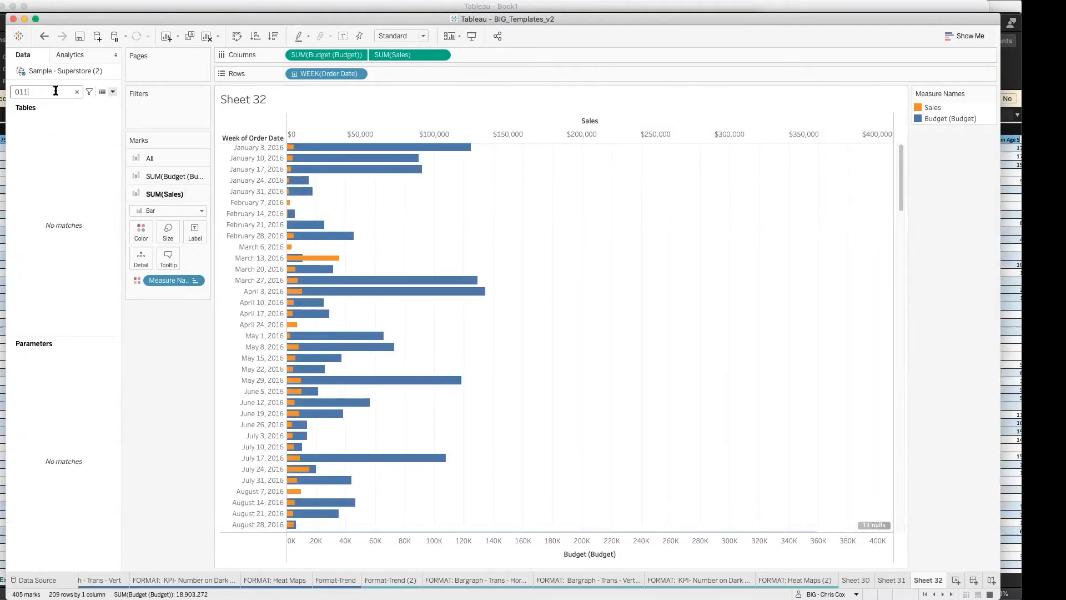
key(BackSpace)
drag(71, 128, 525, 57)
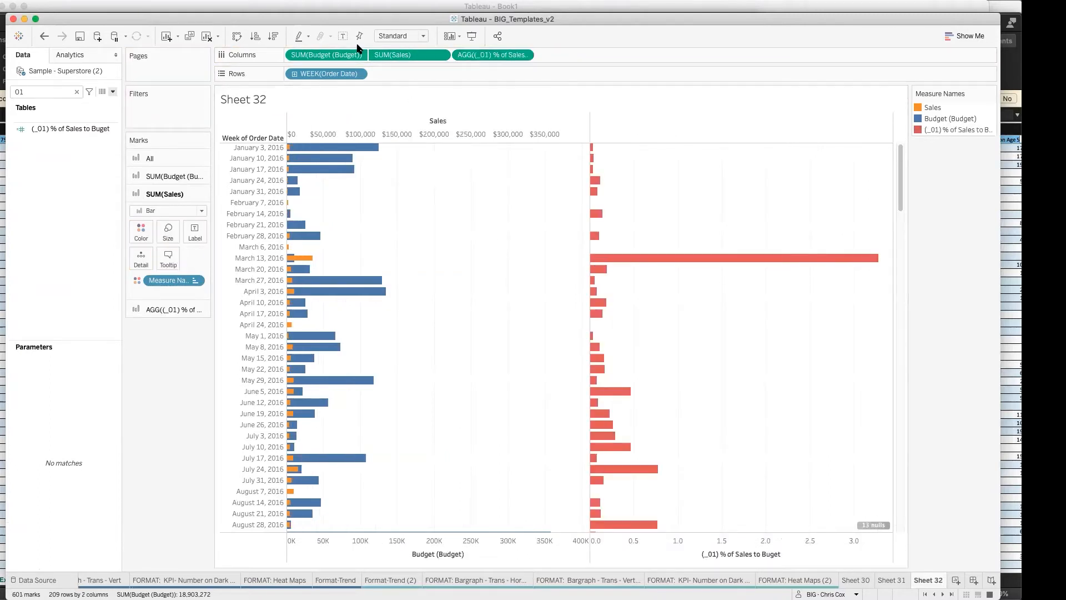
click(342, 36)
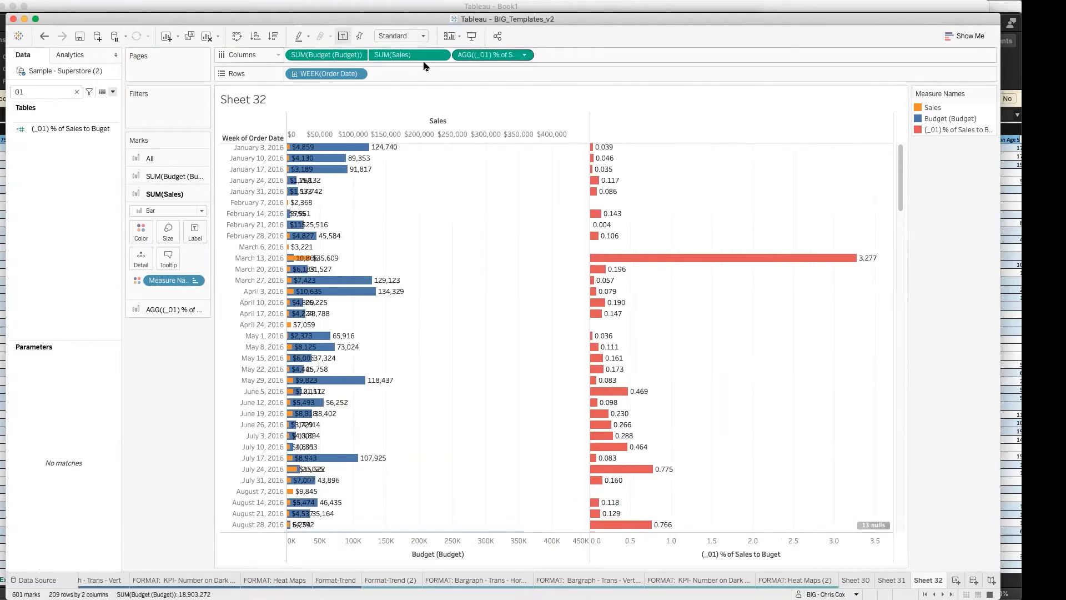
Step: Try to reverse the (_01) % of Sales to Buget calculation to SUM([Budget (Budget)]) / SUM([Sales])
right_click(73, 129)
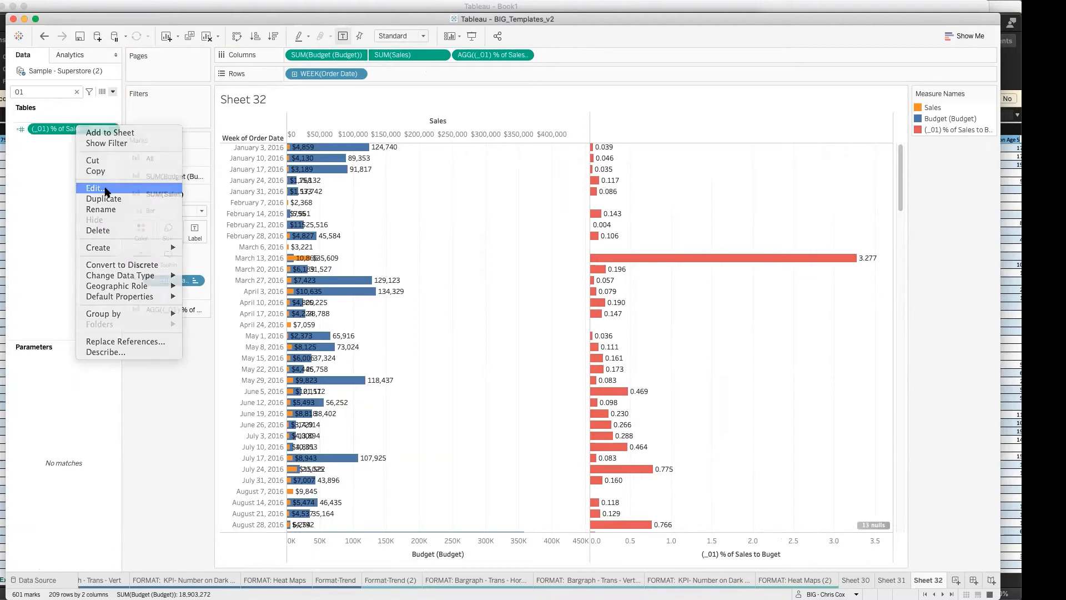
click(105, 188)
drag(264, 174, 399, 176)
key(super+c)
key(BackSpace)
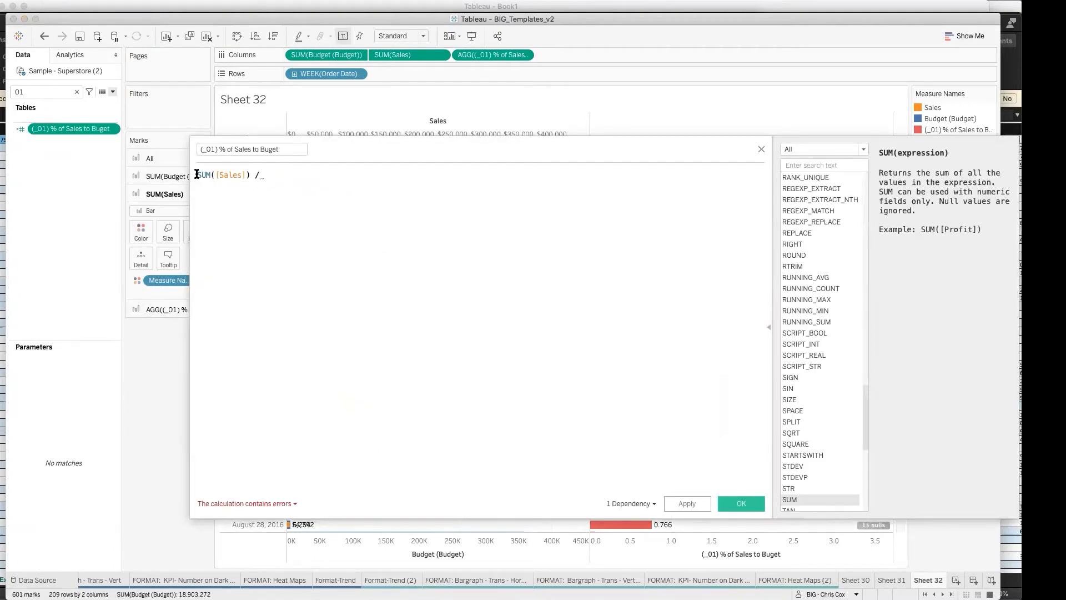
click(197, 174)
key(super+v)
text(/)
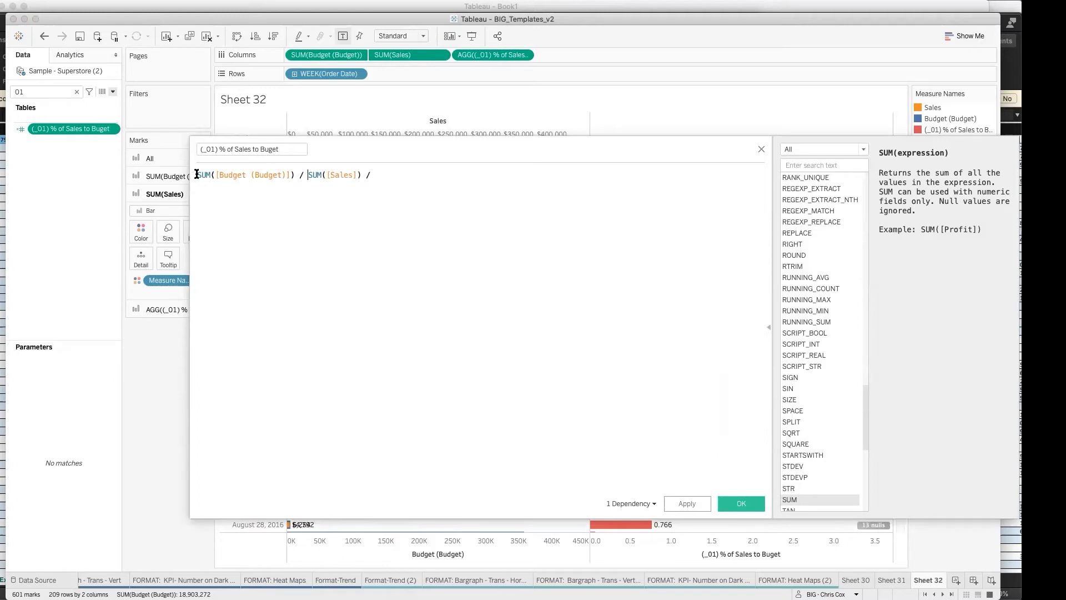
drag(364, 179, 403, 182)
key(BackSpace)
click(737, 503)
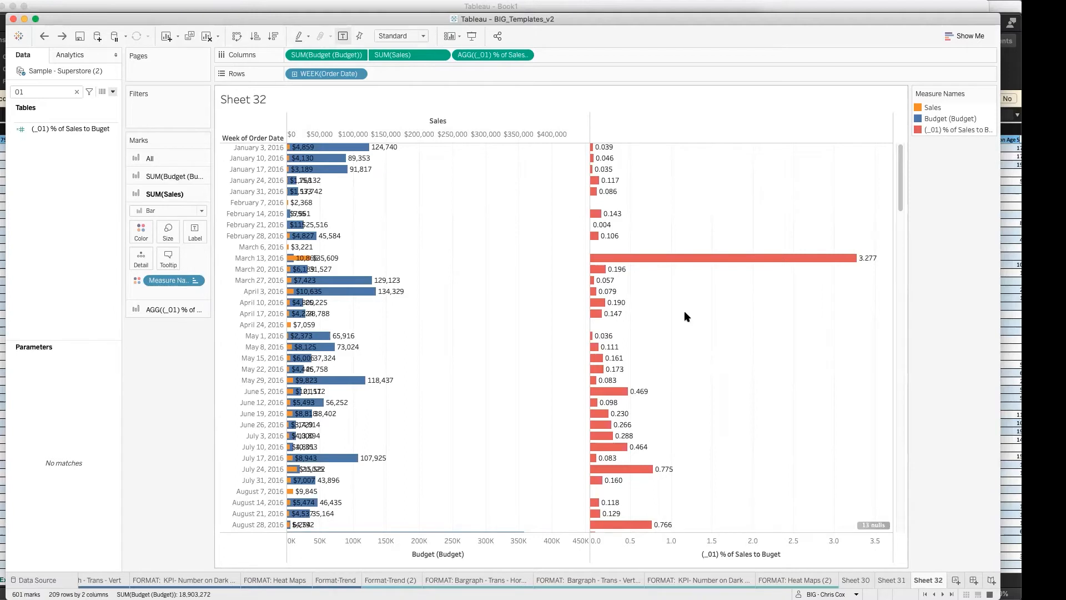
Step: Set the default number format of (_01) % of Sales to Buget to Percentage with 1 decimal place
click(113, 129)
right_click(113, 130)
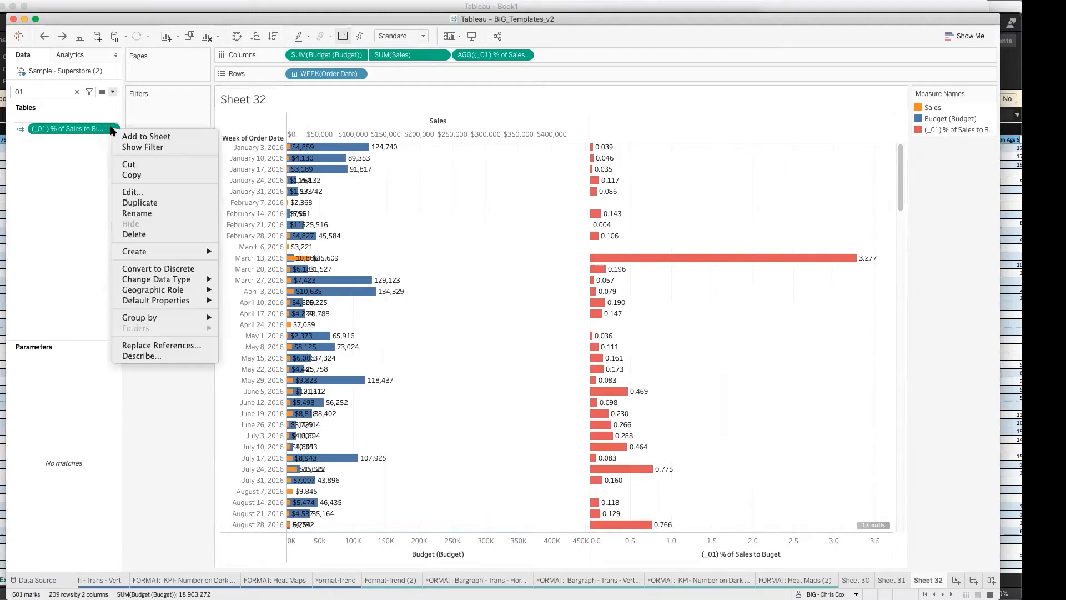
mouse_move(175, 303)
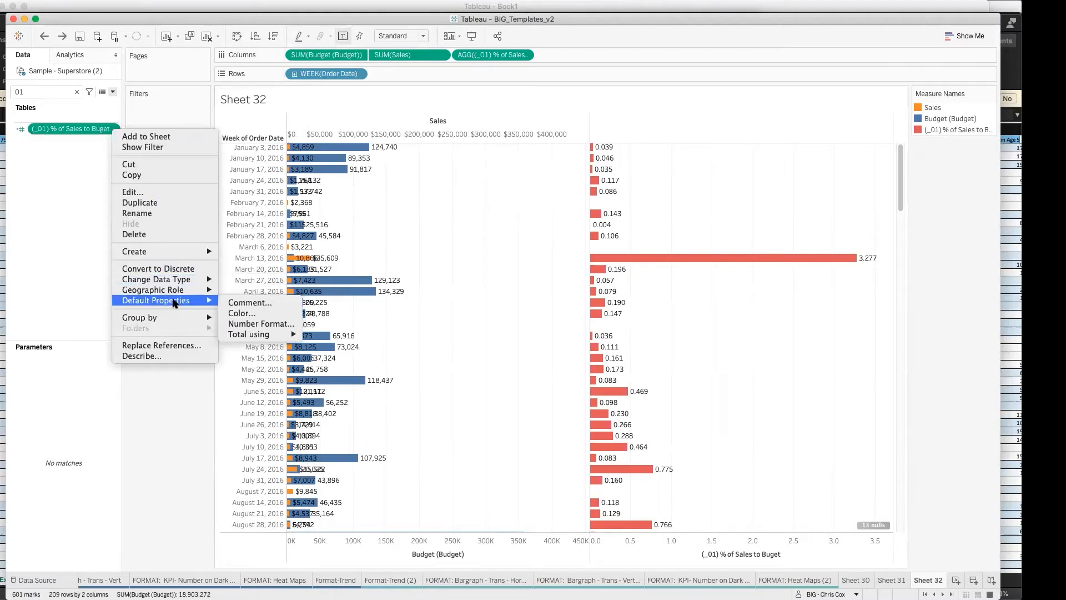
click(256, 323)
click(404, 300)
click(531, 264)
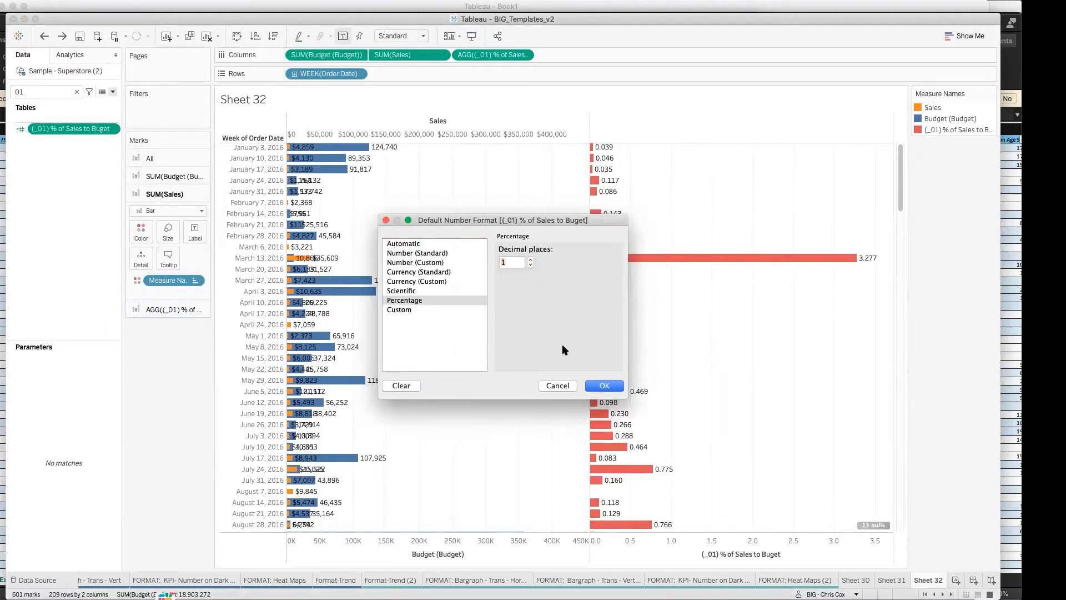
click(604, 385)
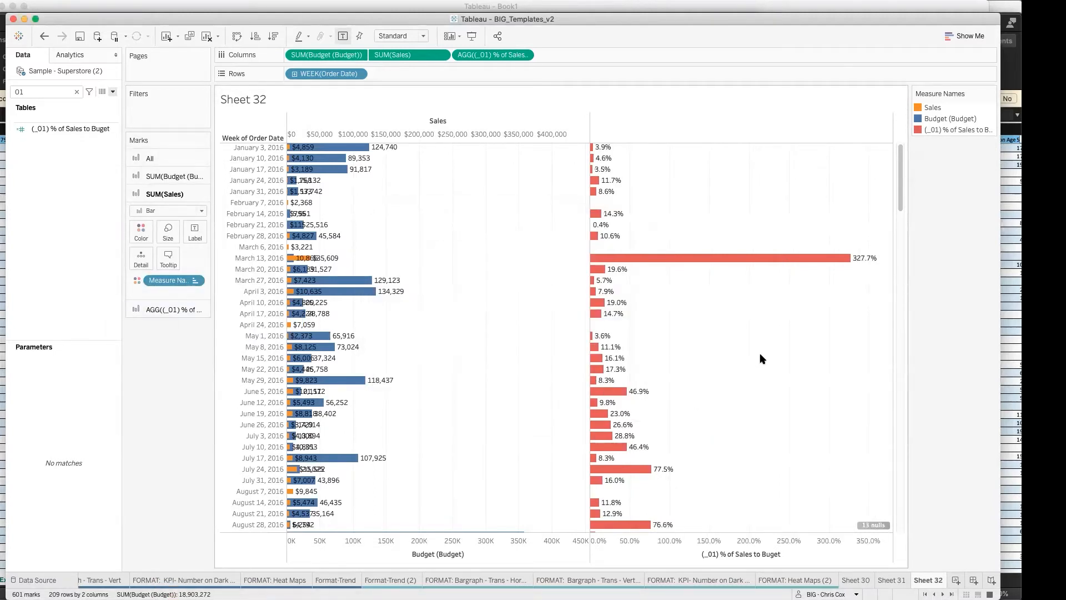
mouse_move(608, 282)
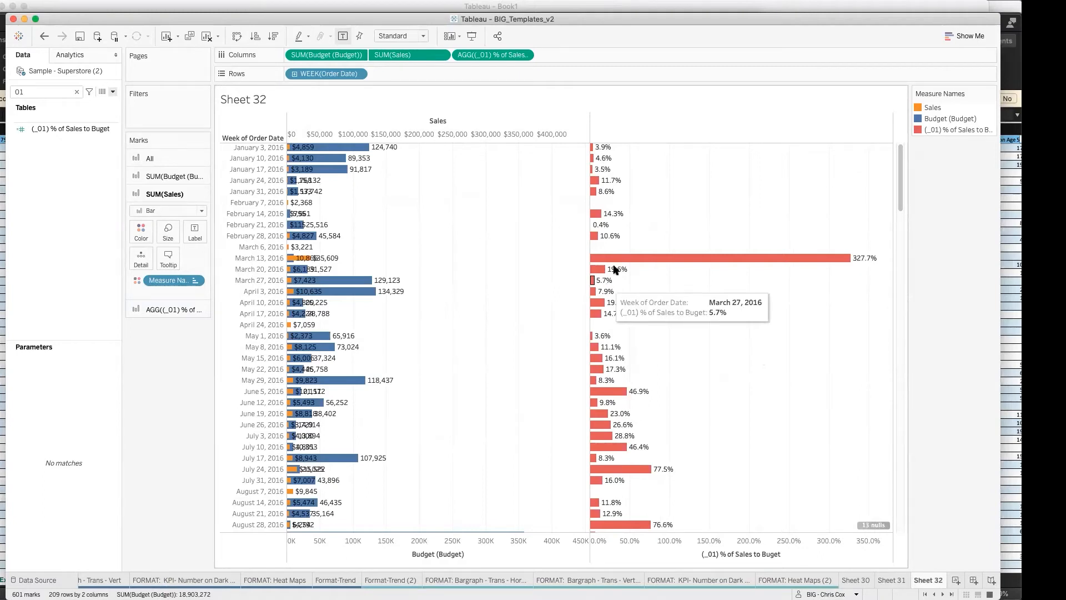
mouse_move(619, 244)
mouse_move(863, 265)
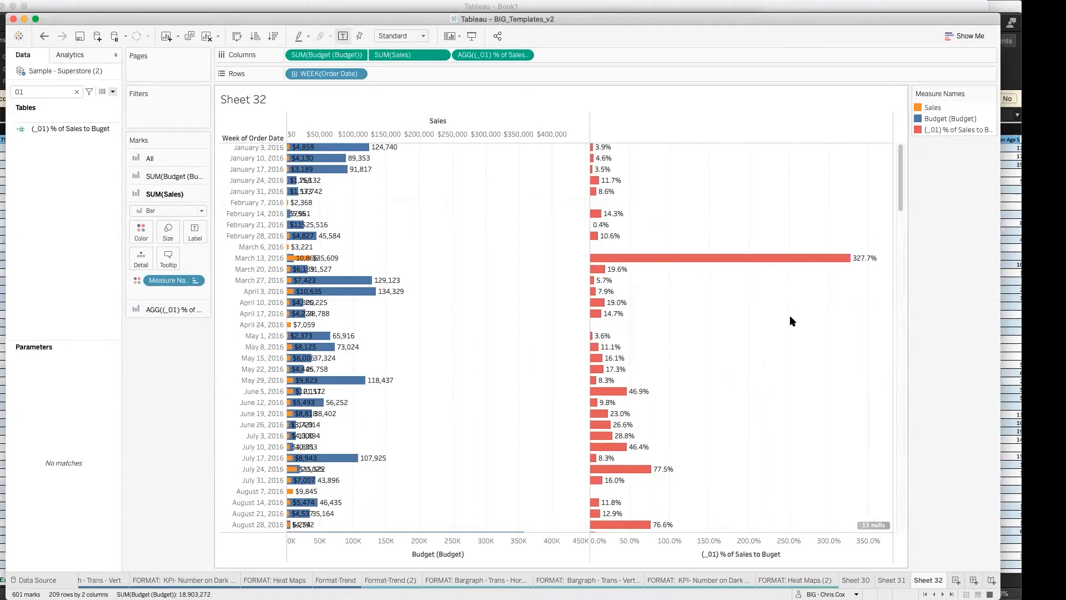
Step: Hide the mark labels on the SUM(Budget (Budget)) and SUM(Sales) bars
click(161, 176)
click(198, 217)
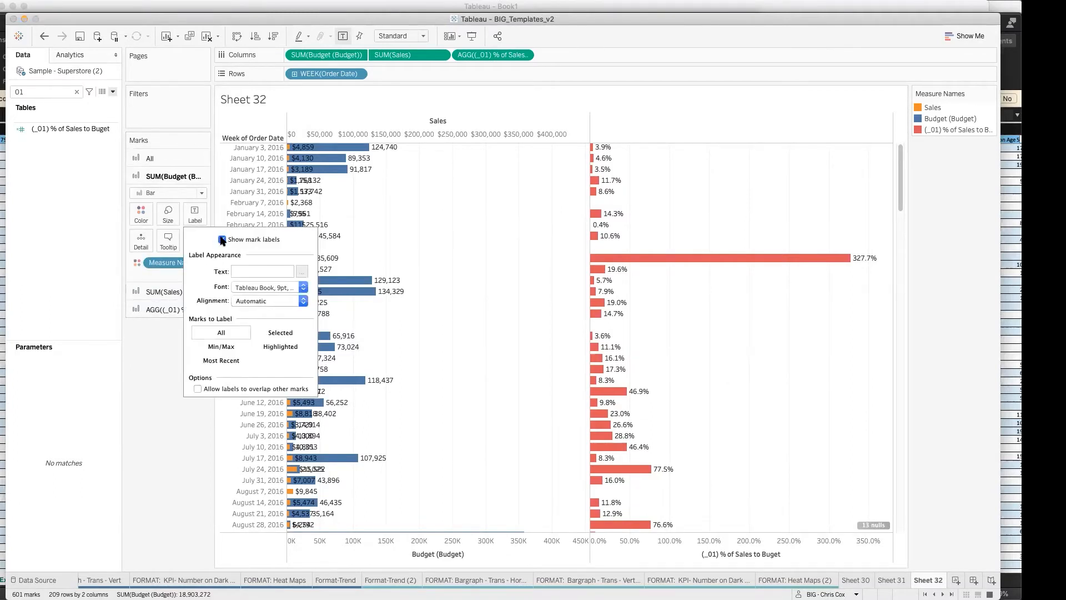
click(222, 240)
click(222, 240)
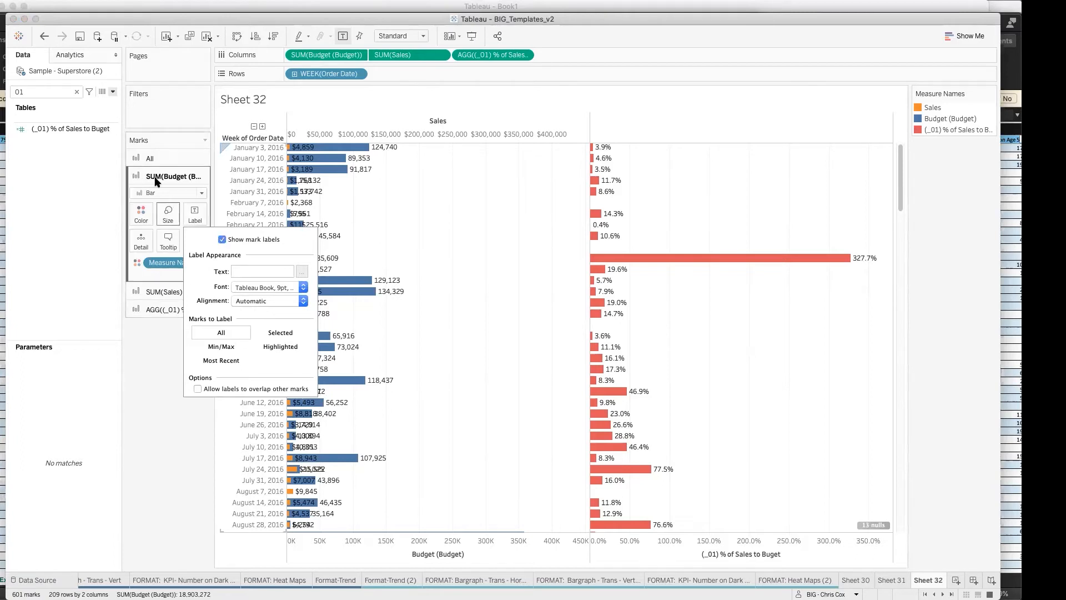
click(222, 240)
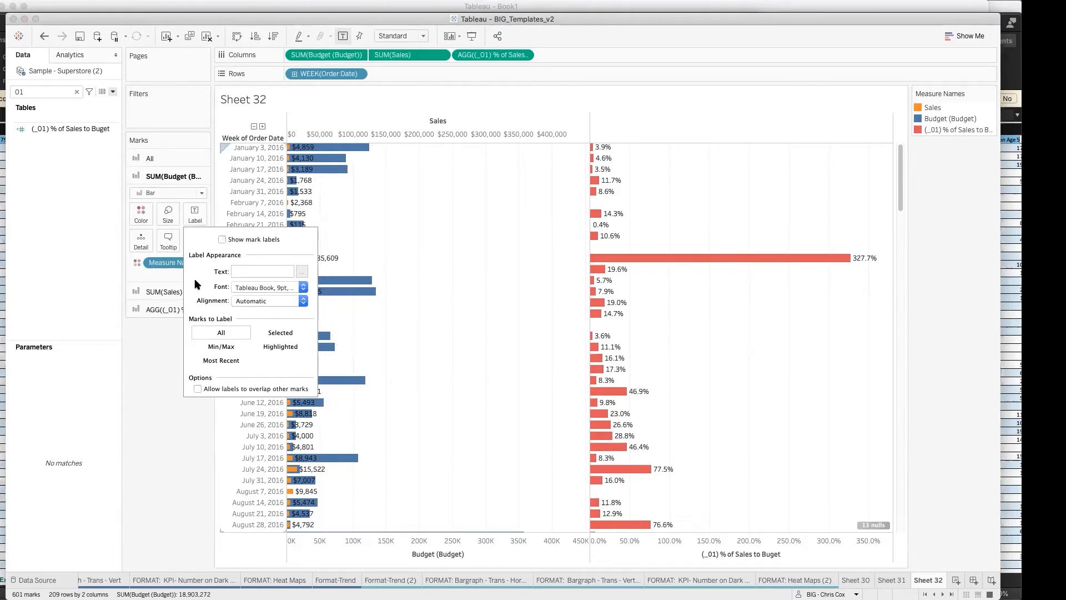
click(158, 292)
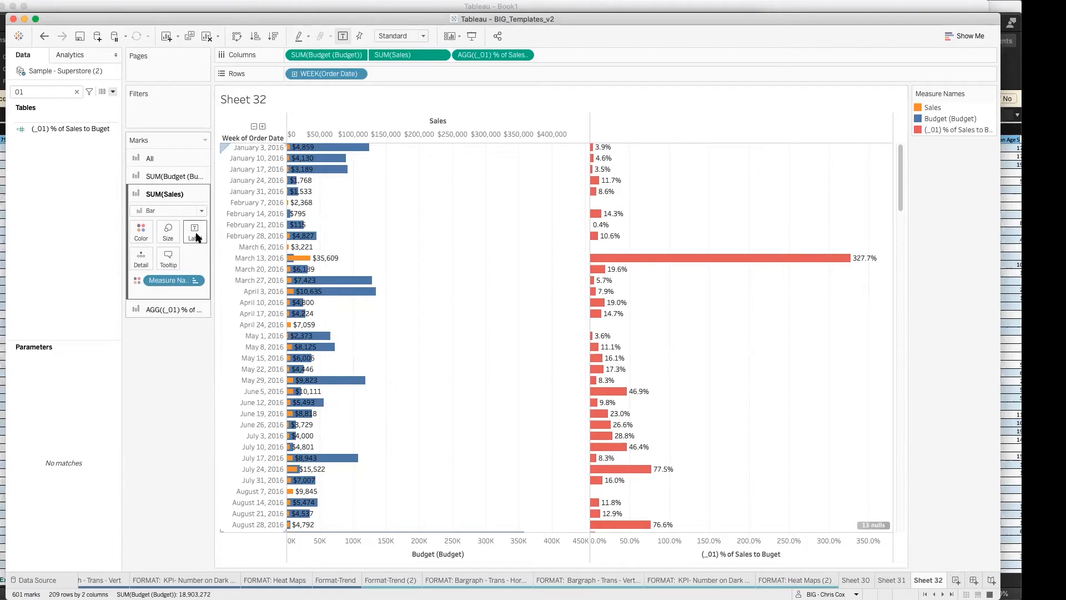
click(195, 241)
click(222, 257)
click(437, 367)
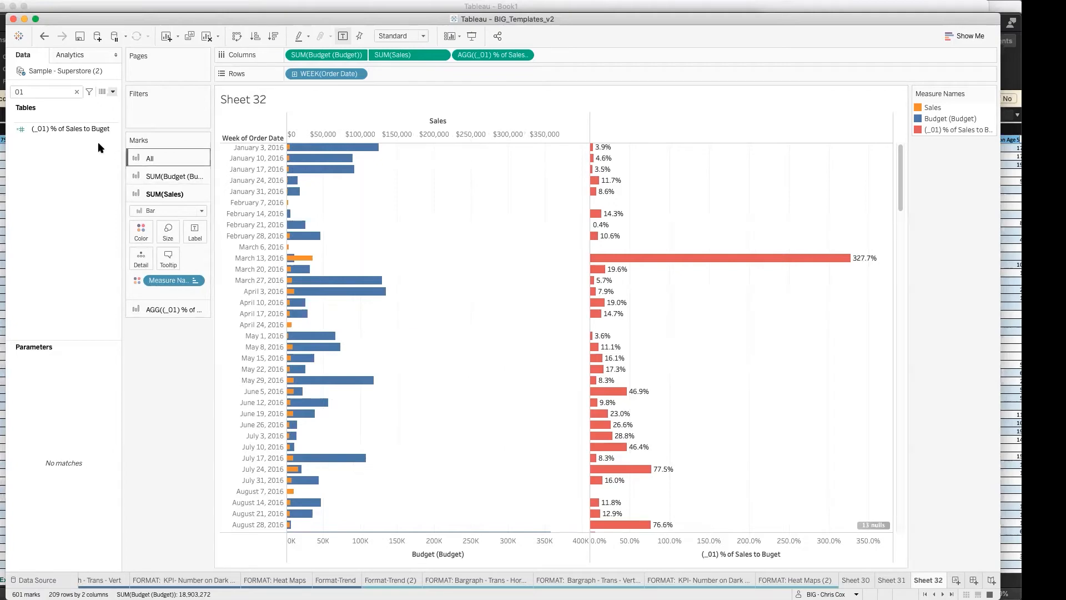
Step: Open the (_01) % of Sales to Buget calculation and move its editor down to uncover the upper part of the chart
right_click(69, 129)
click(113, 195)
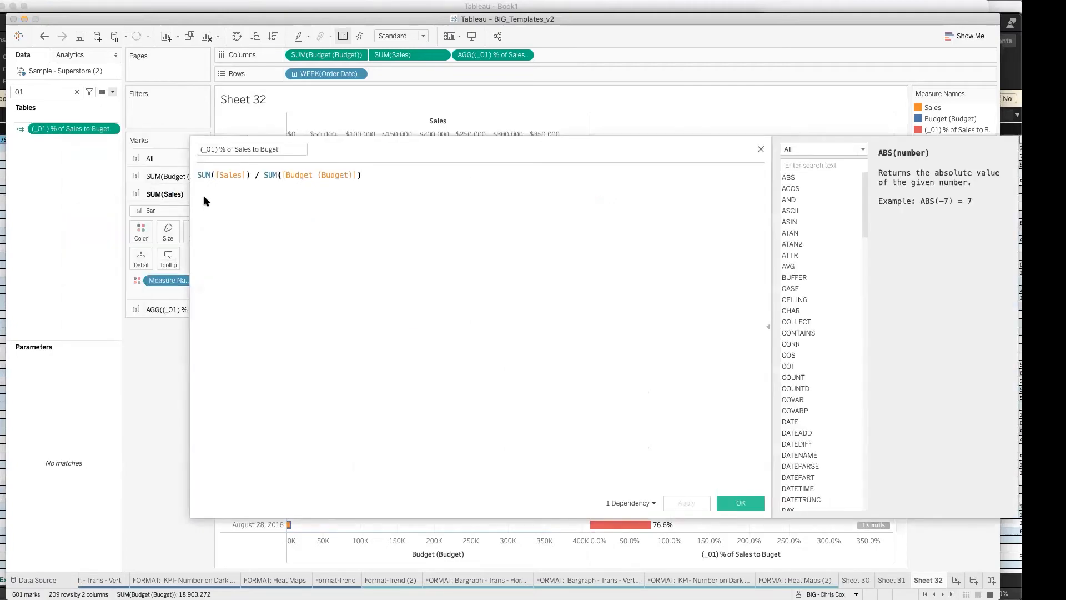
drag(404, 153, 482, 331)
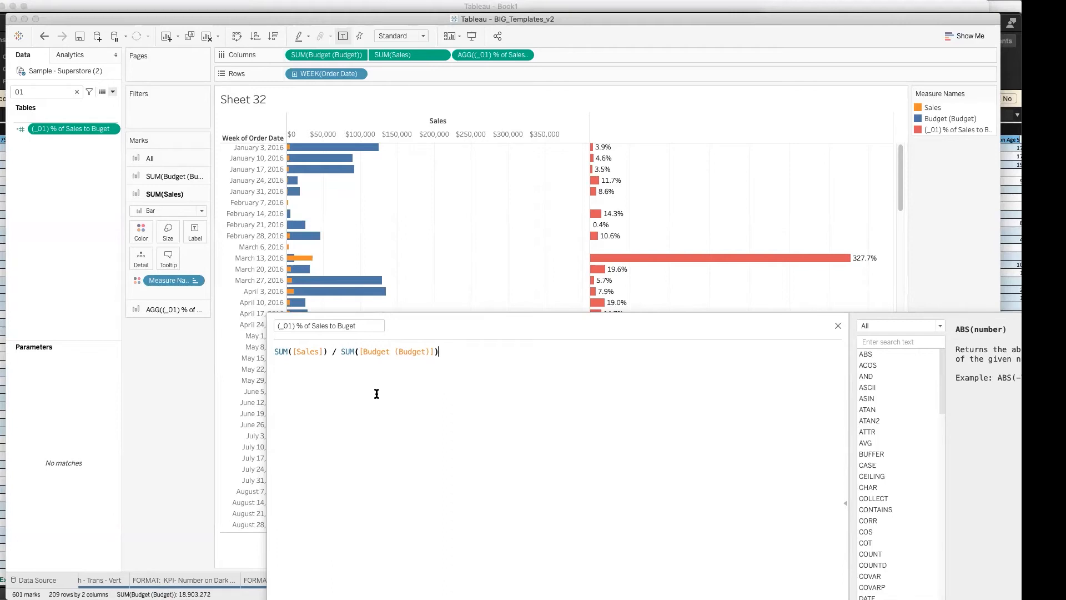
Step: Examine the name and formula of the (_01) % of Sales to Buget calculation, moving its editor back into full view, and close it
drag(277, 325, 374, 325)
click(383, 370)
click(19, 36)
click(346, 247)
drag(395, 321, 196, 98)
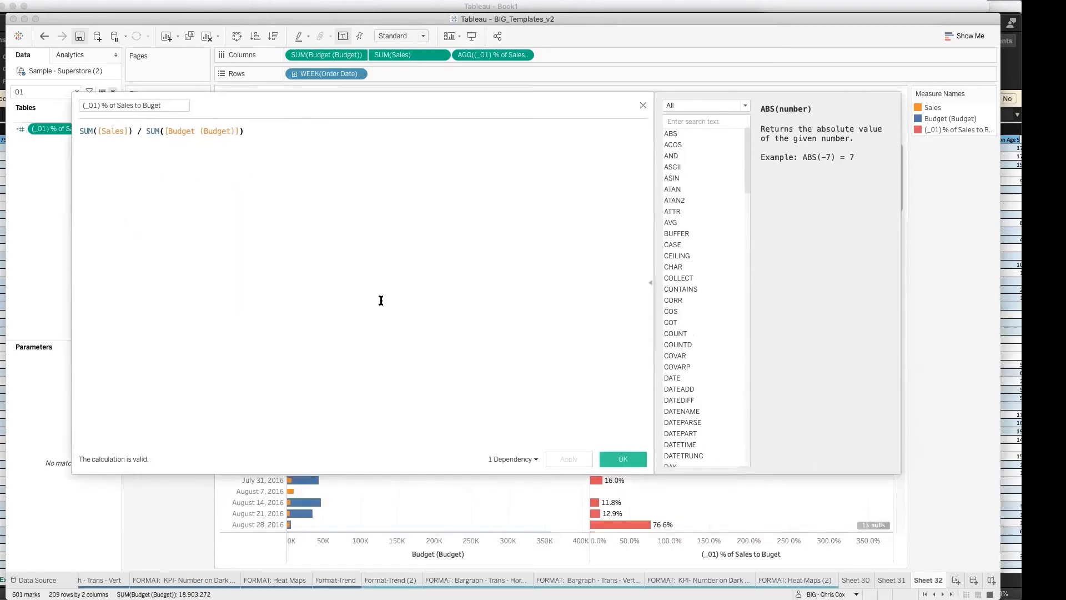
click(610, 457)
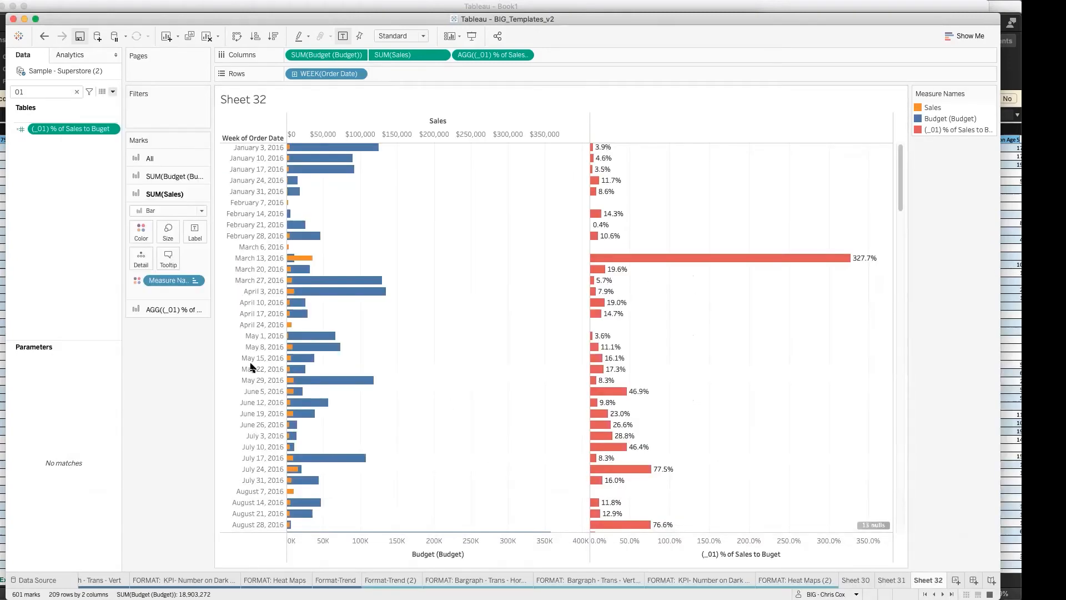
Step: In the RMI - V202 workbook, dismiss the File Recovery dialog and add a blank worksheet to review the numbered calculated fields
key(super+n)
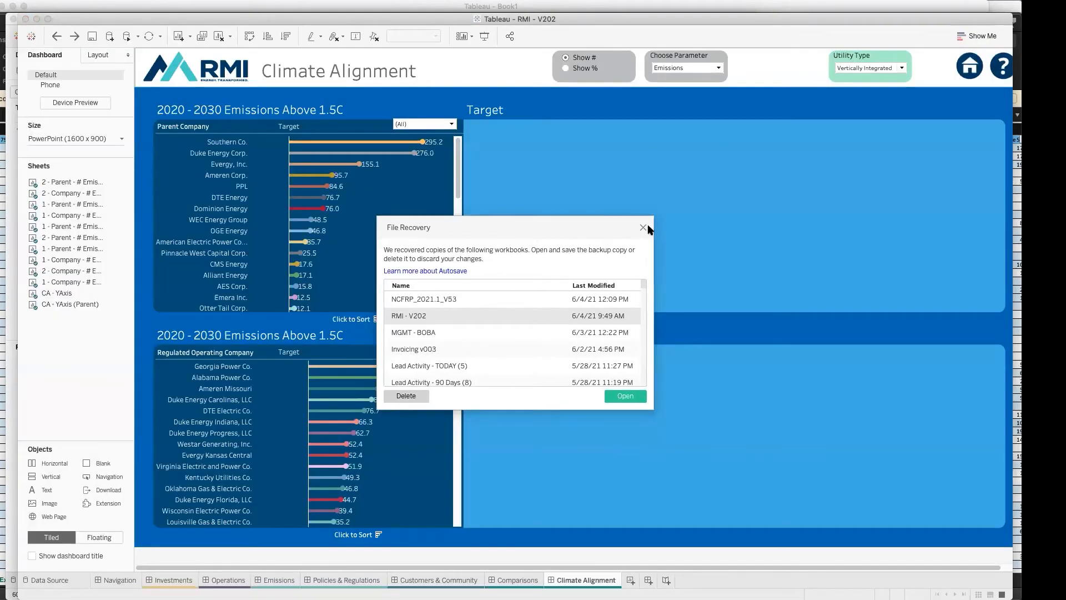
click(643, 227)
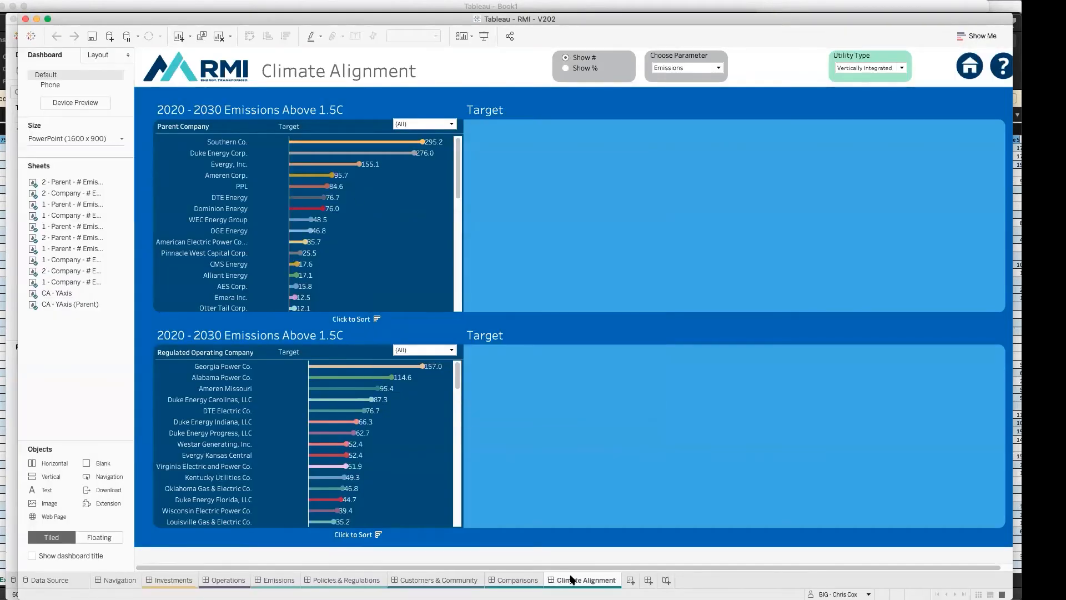
click(631, 579)
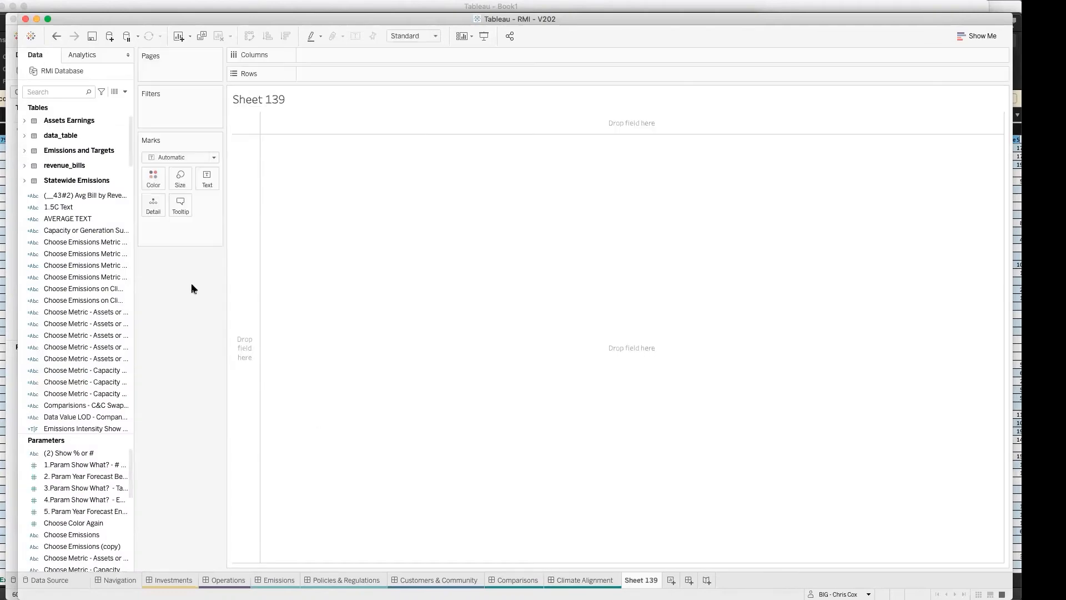
scroll(61, 322, down, 10)
scroll(92, 324, down, 5)
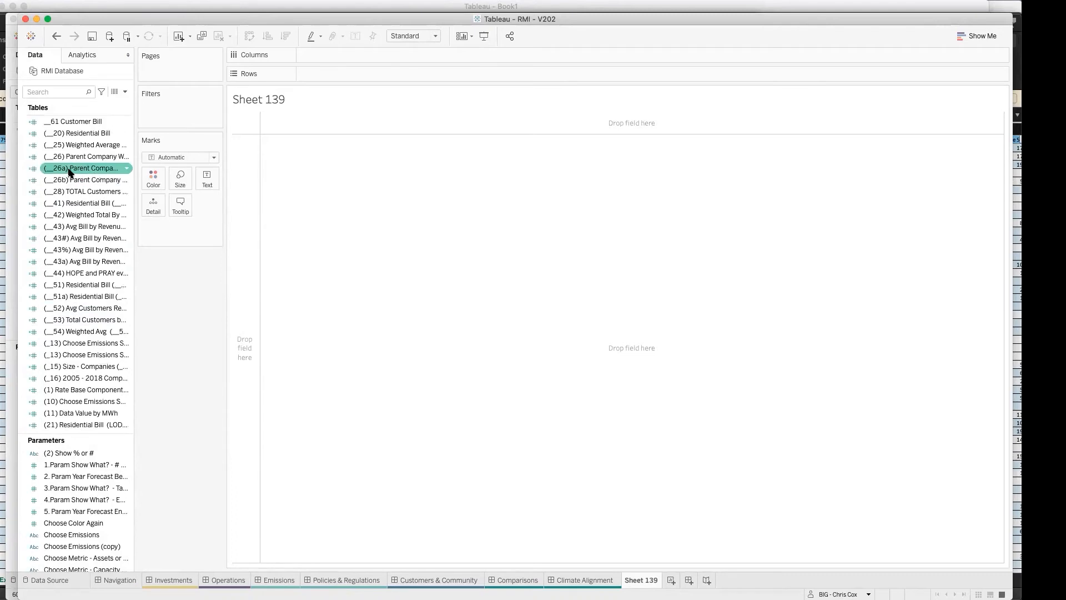
Step: Examine the sheets behind the contiguous states map and the state list on the Policies & Regulations dashboard
click(333, 580)
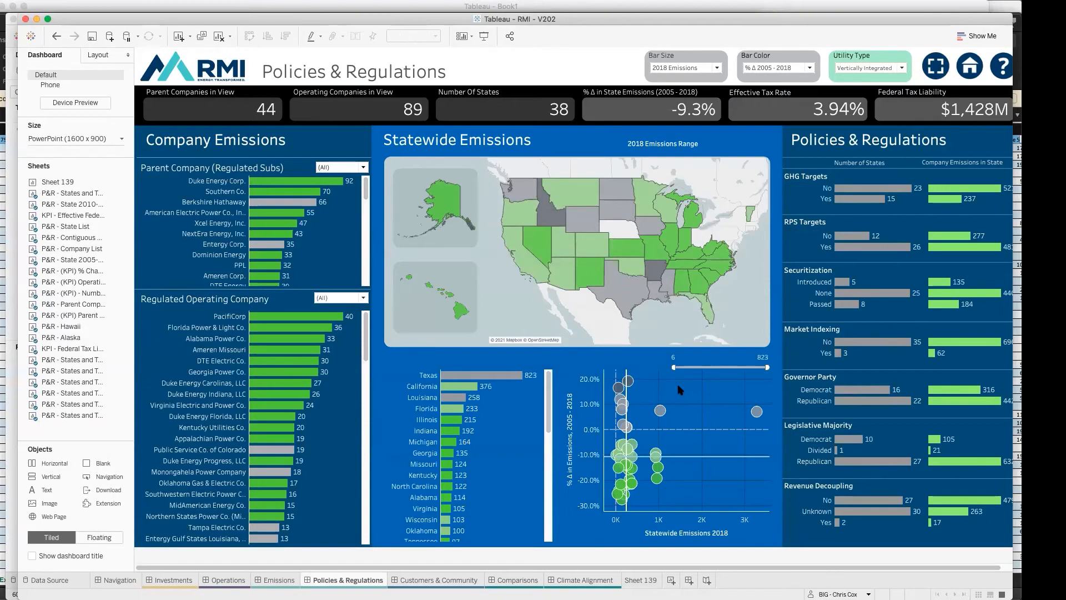
click(745, 289)
click(773, 174)
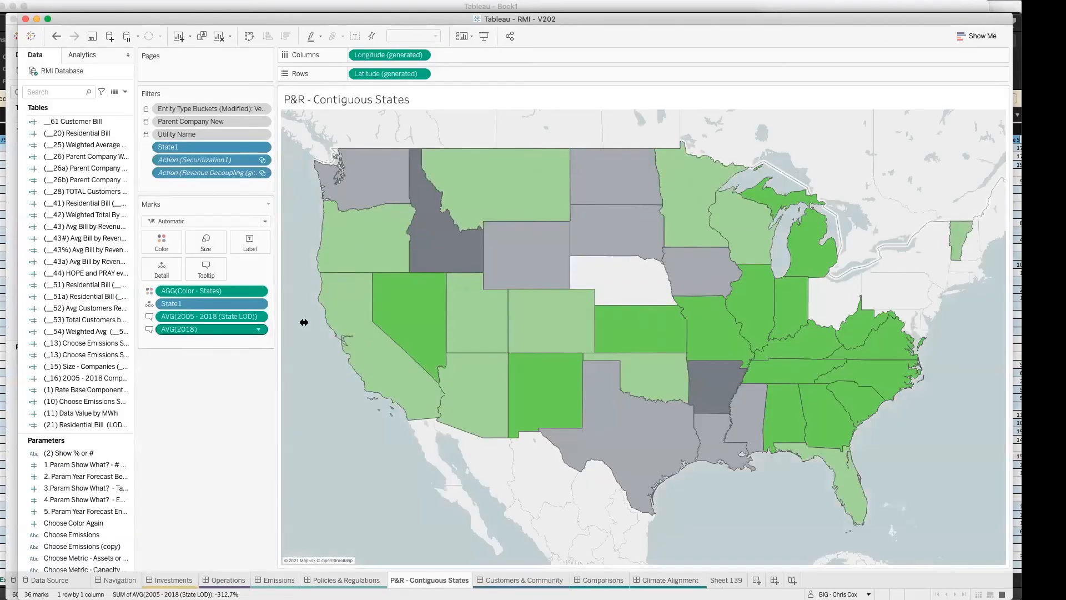
click(321, 581)
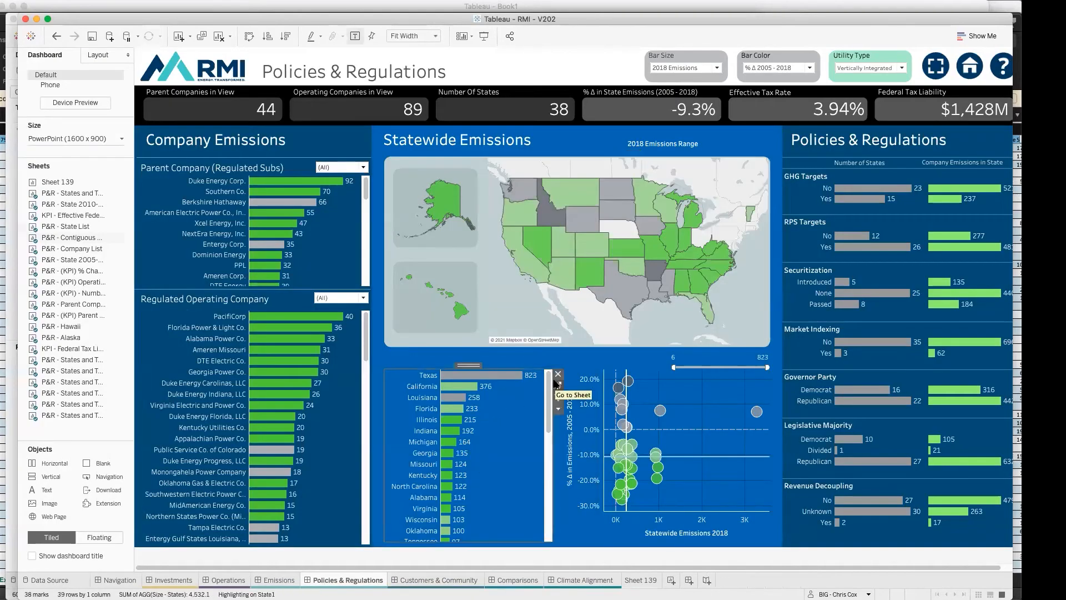
click(557, 385)
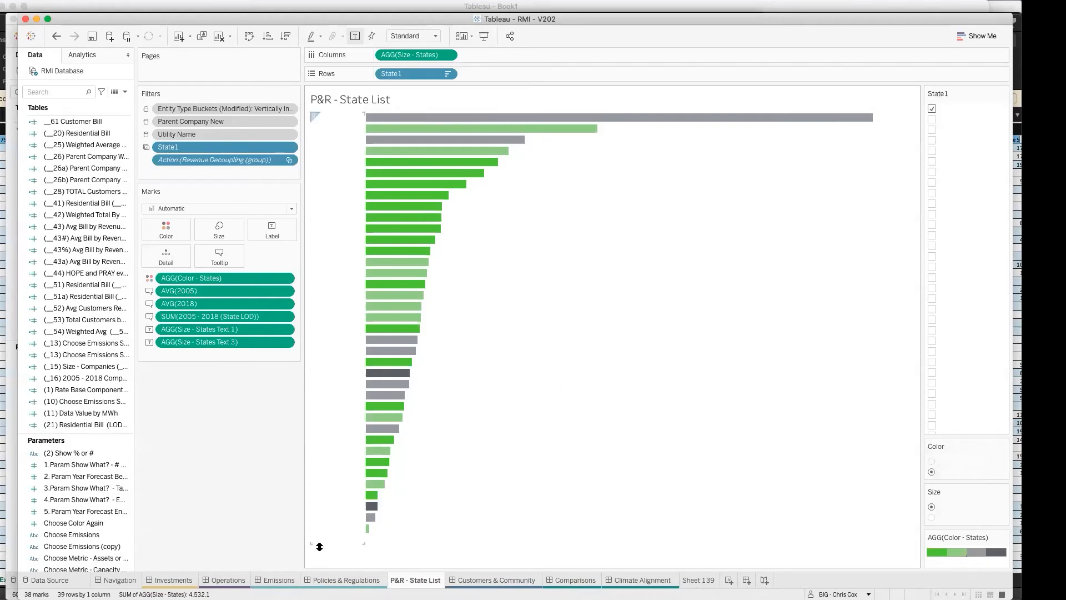
Step: Examine the sheets behind the Parent Company and Capacity Factor charts on the Operations dashboard
click(228, 580)
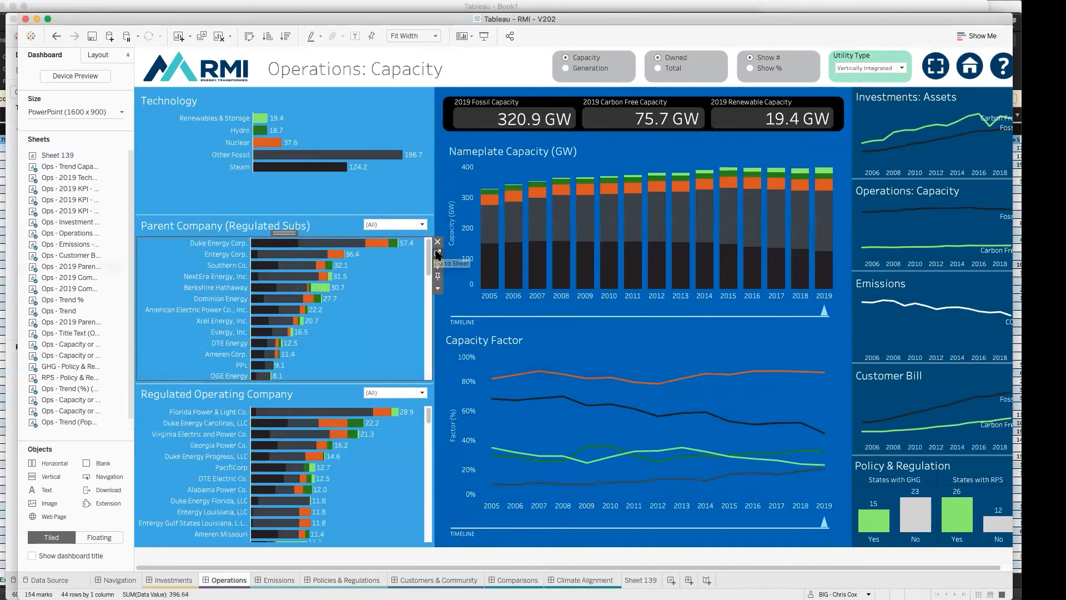
click(436, 254)
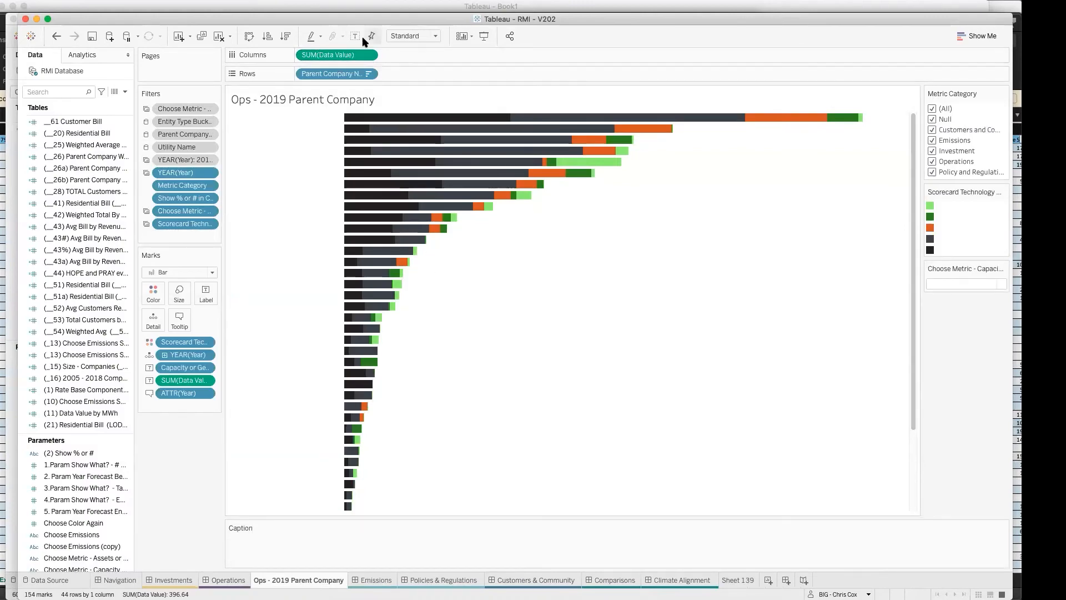
click(227, 580)
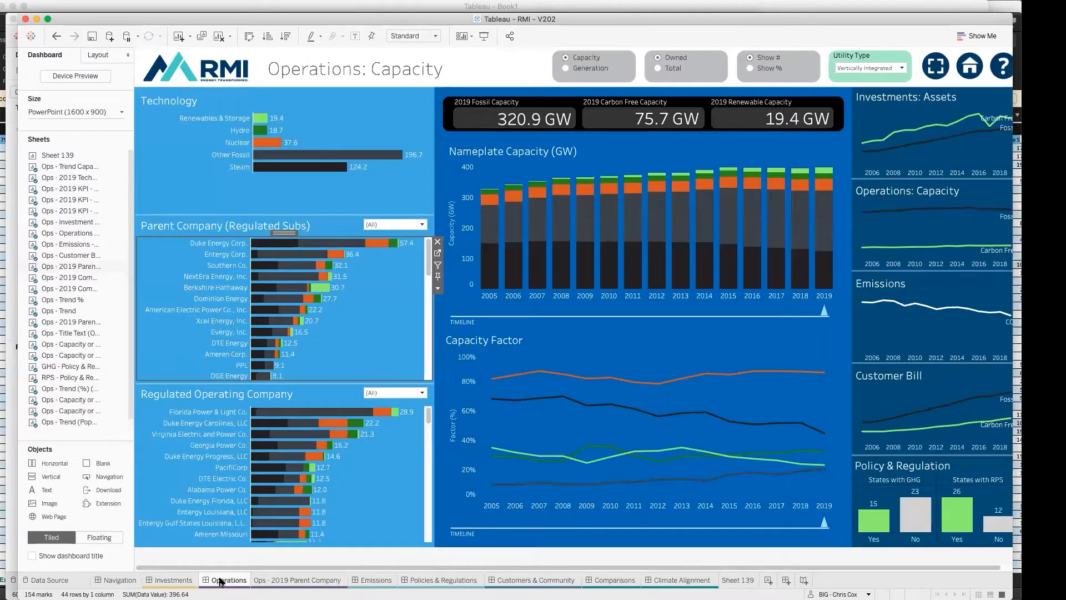
click(404, 452)
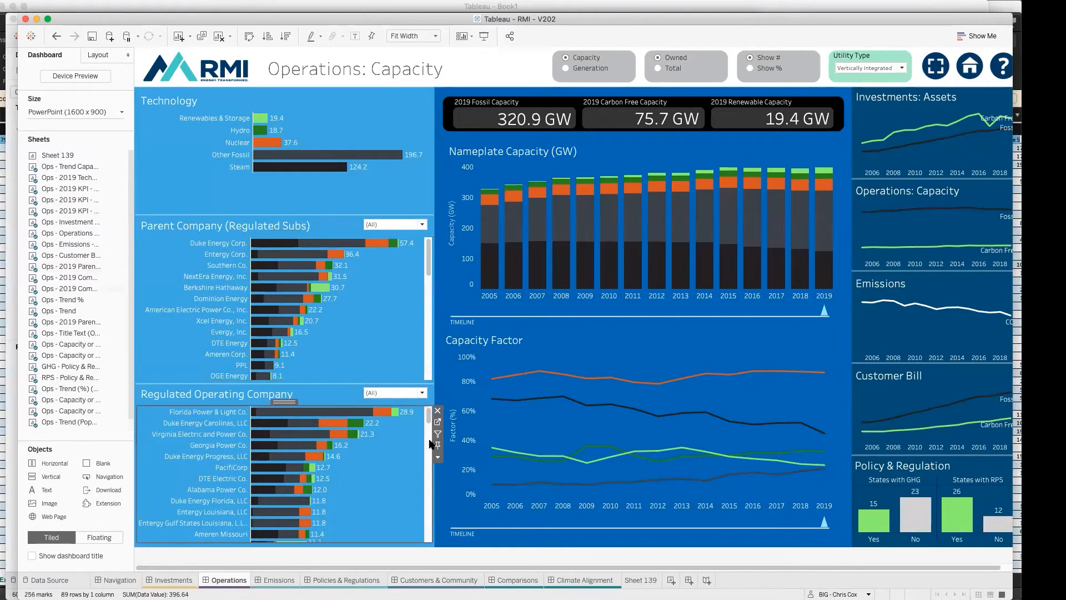
click(672, 358)
click(843, 364)
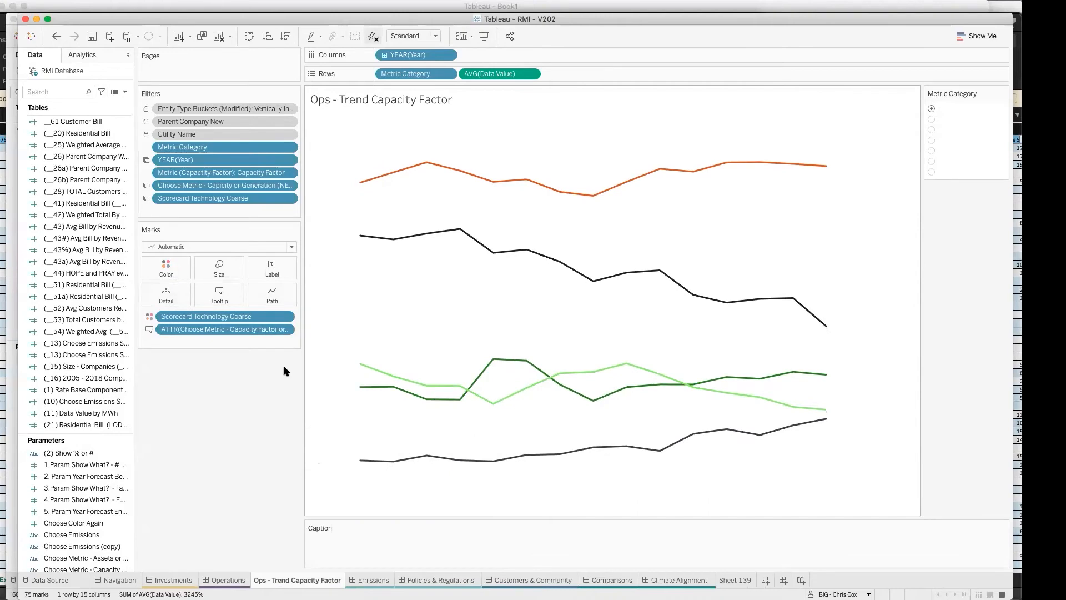
Step: Open RMI - V216.twbx from the Workbooks folder of Rocky Mountain Institute in Finder
mouse_move(277, 598)
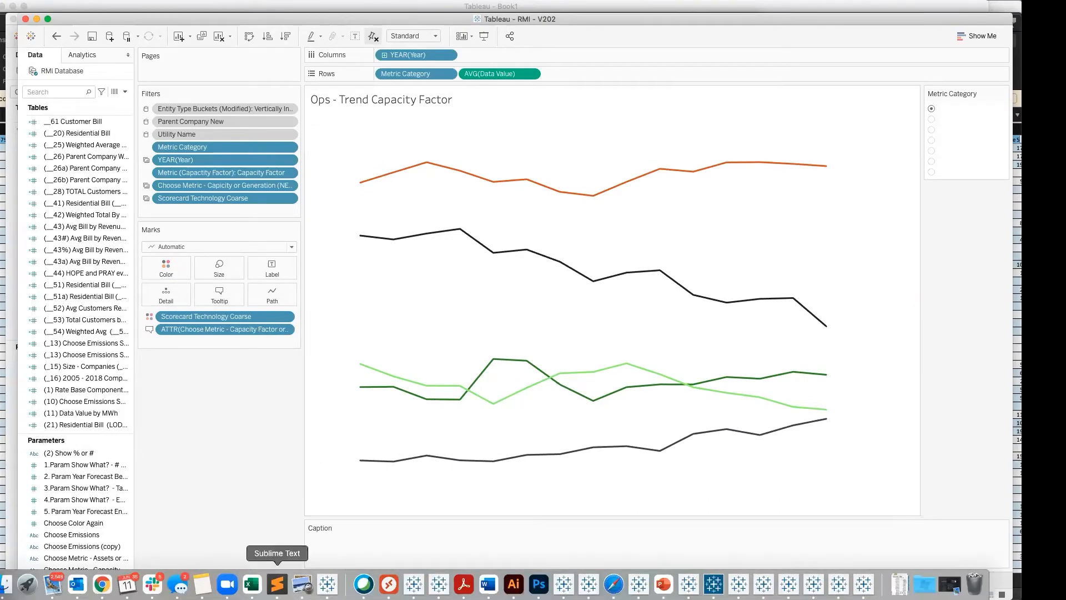
click(4, 584)
drag(271, 238, 261, 109)
scroll(121, 310, up, 2)
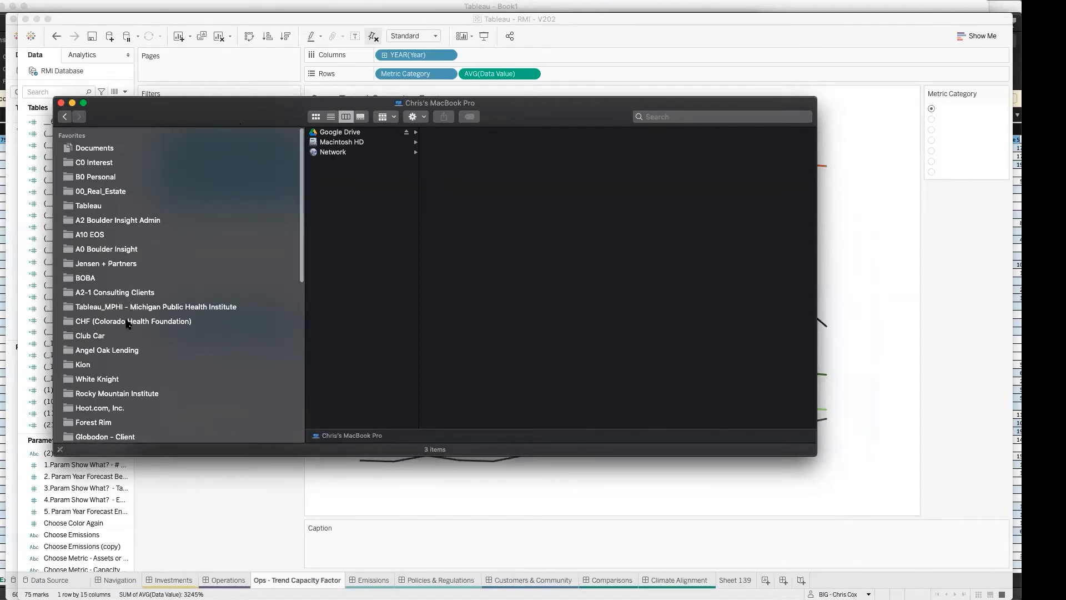
click(128, 322)
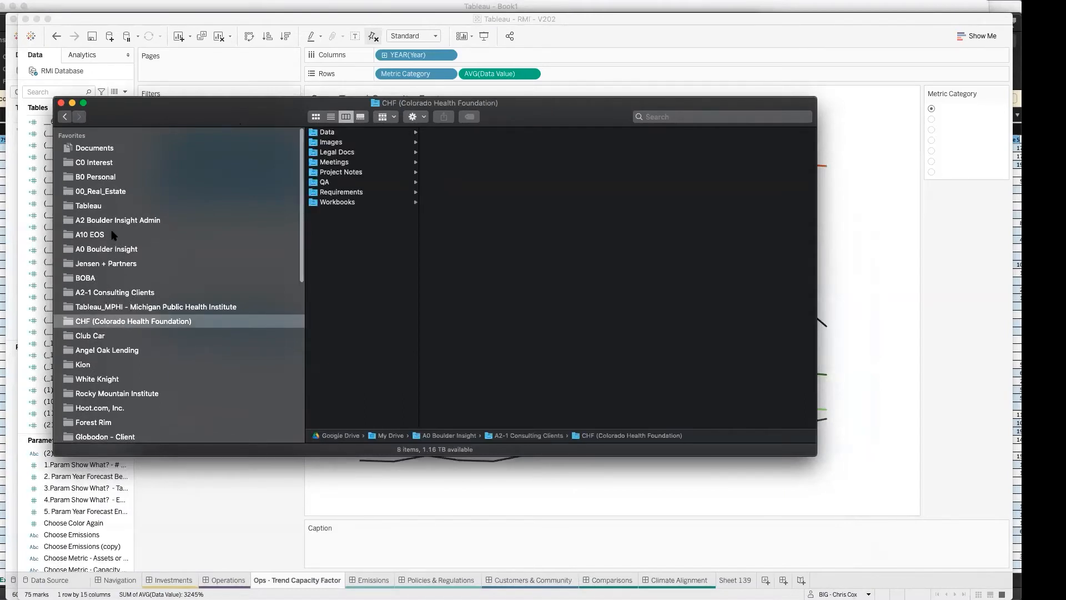
click(122, 393)
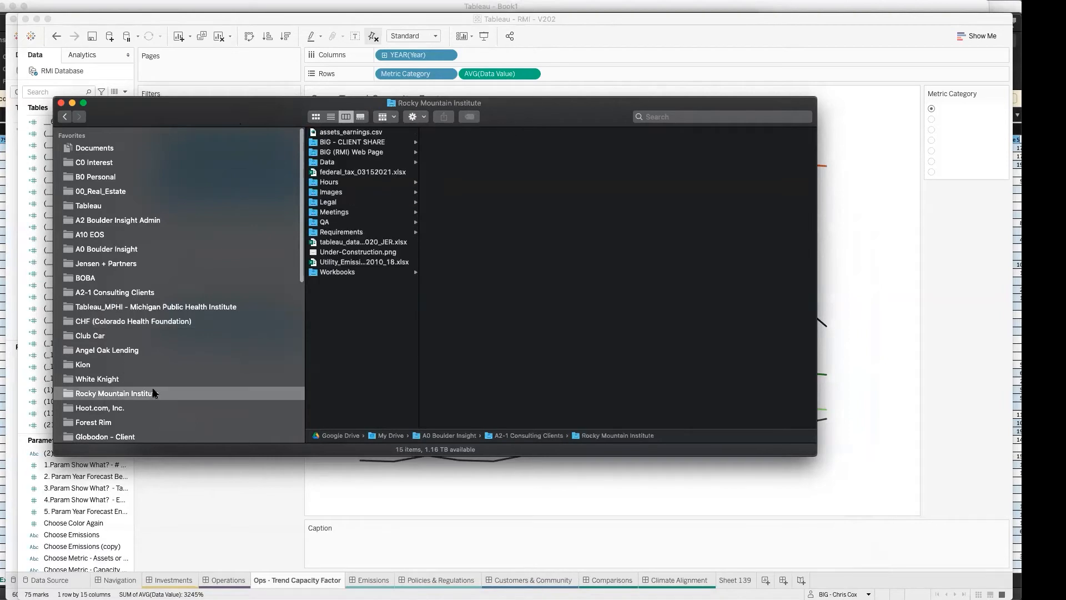
click(328, 272)
scroll(453, 315, down, 10)
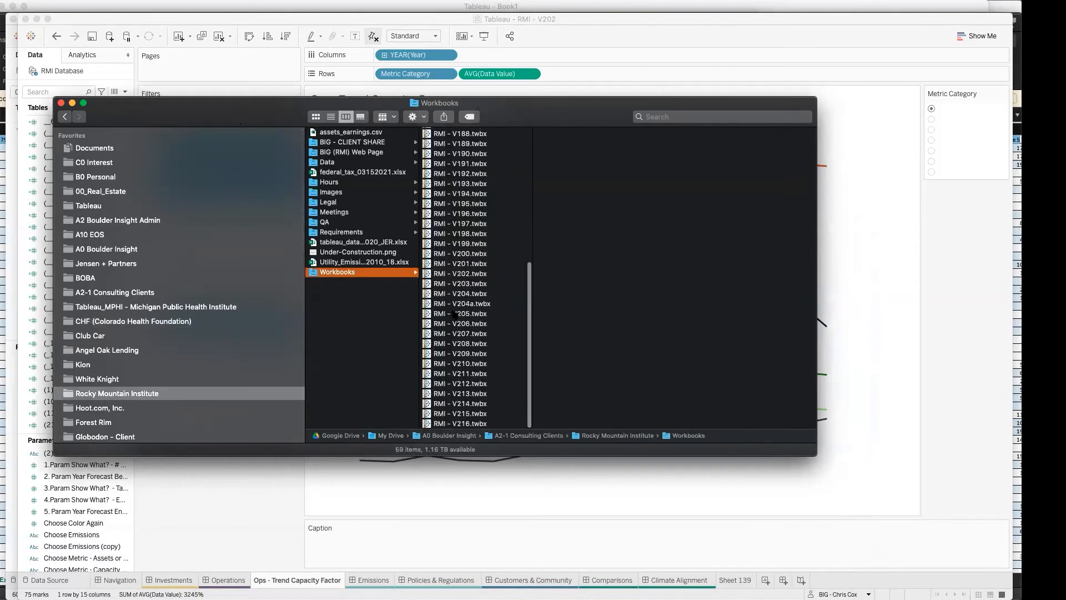
click(462, 423)
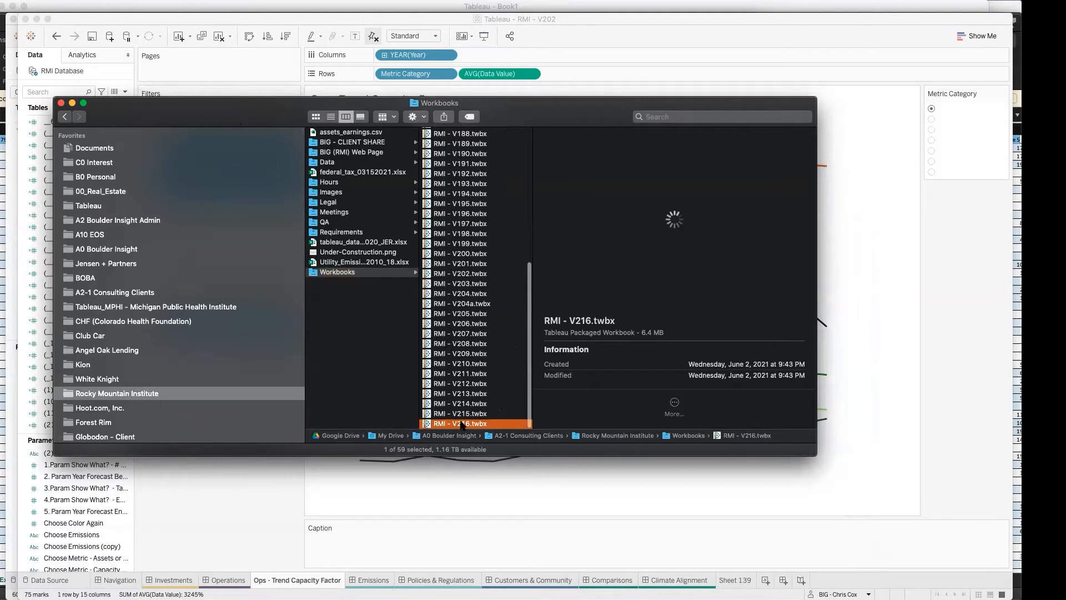
double_click(461, 423)
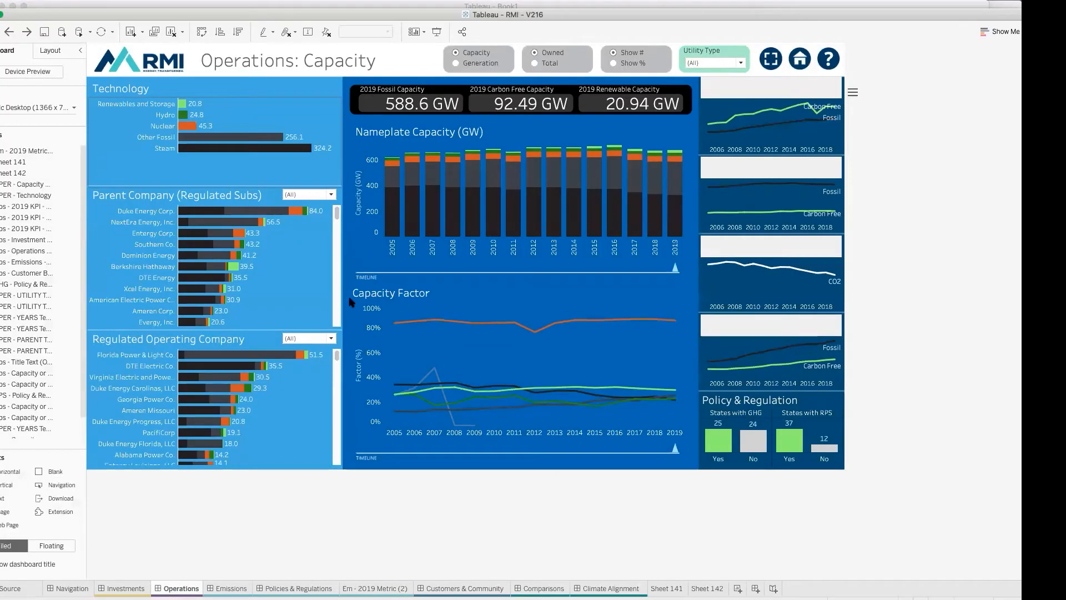
Step: On the sheet behind the Operations dashboard's Parent Company chart, list the fields without table grouping and widen the data pane
click(291, 265)
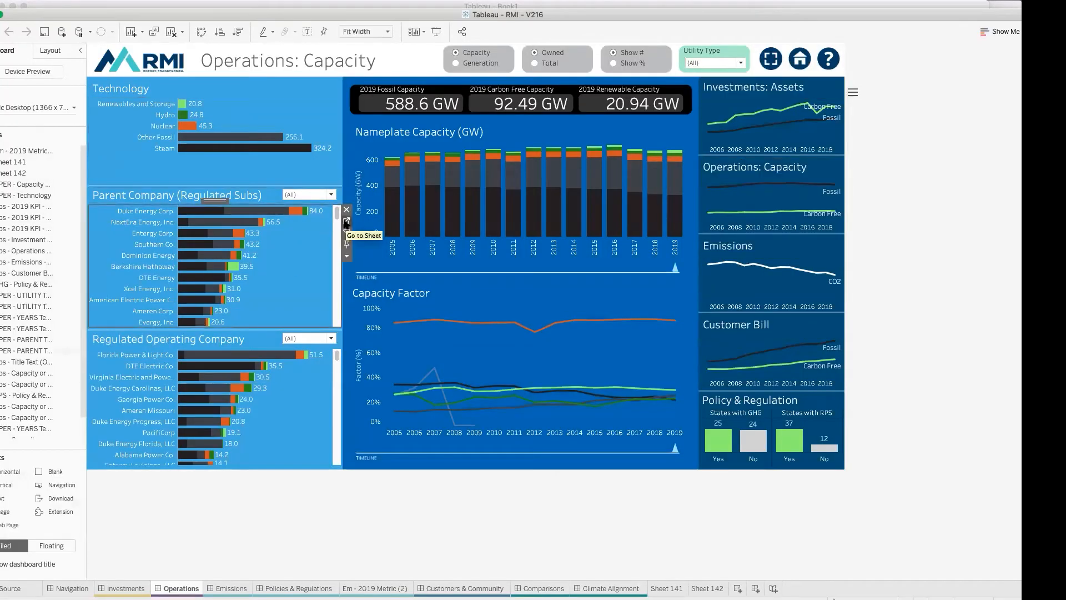
click(346, 221)
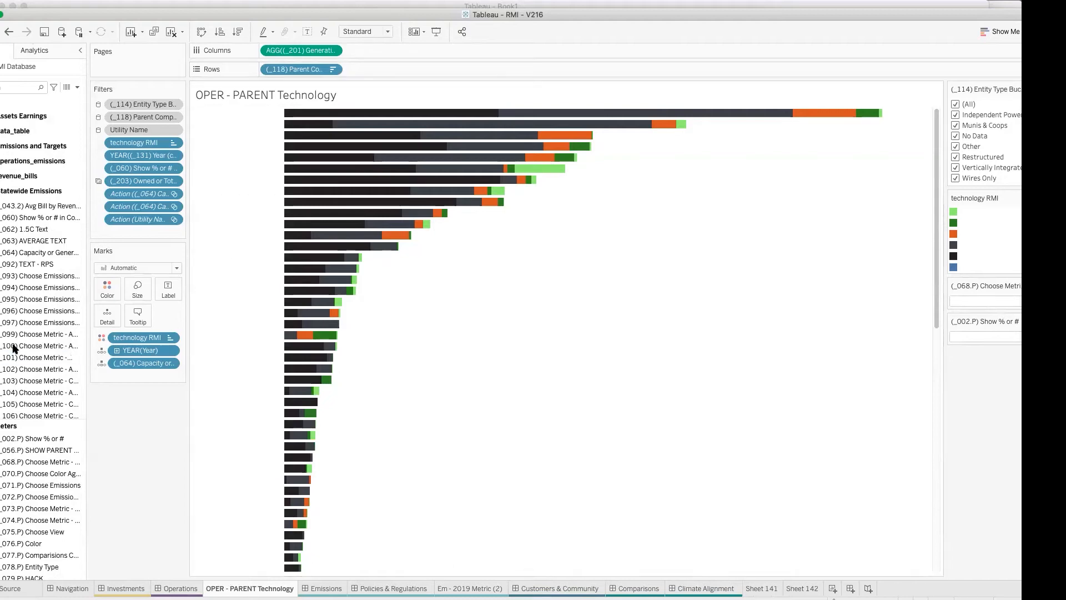
click(77, 87)
click(22, 127)
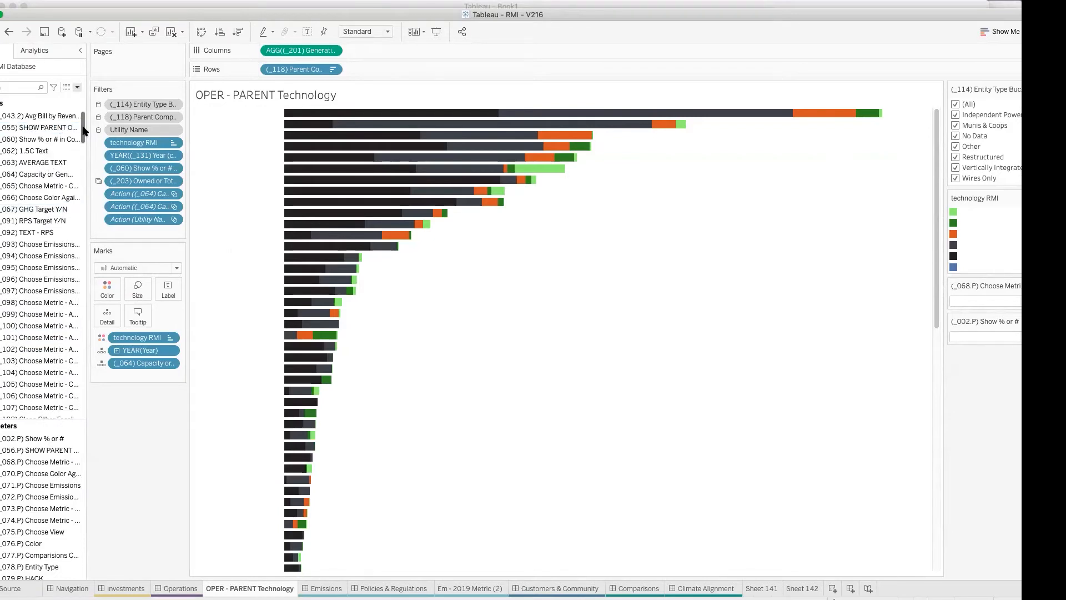
drag(87, 174, 230, 158)
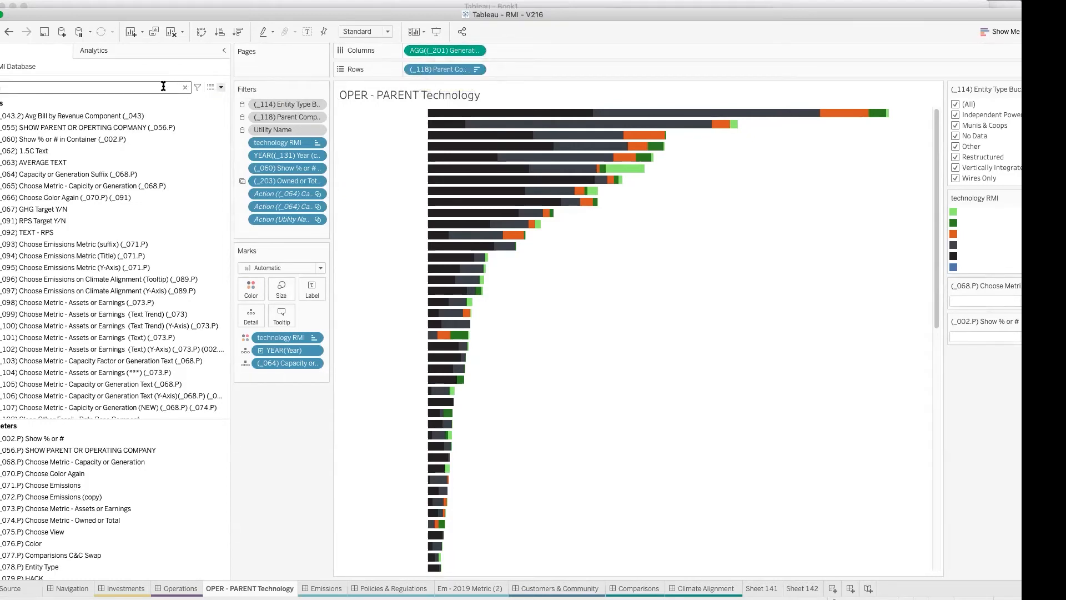
Step: Search the data fields for "201)"
text(201)
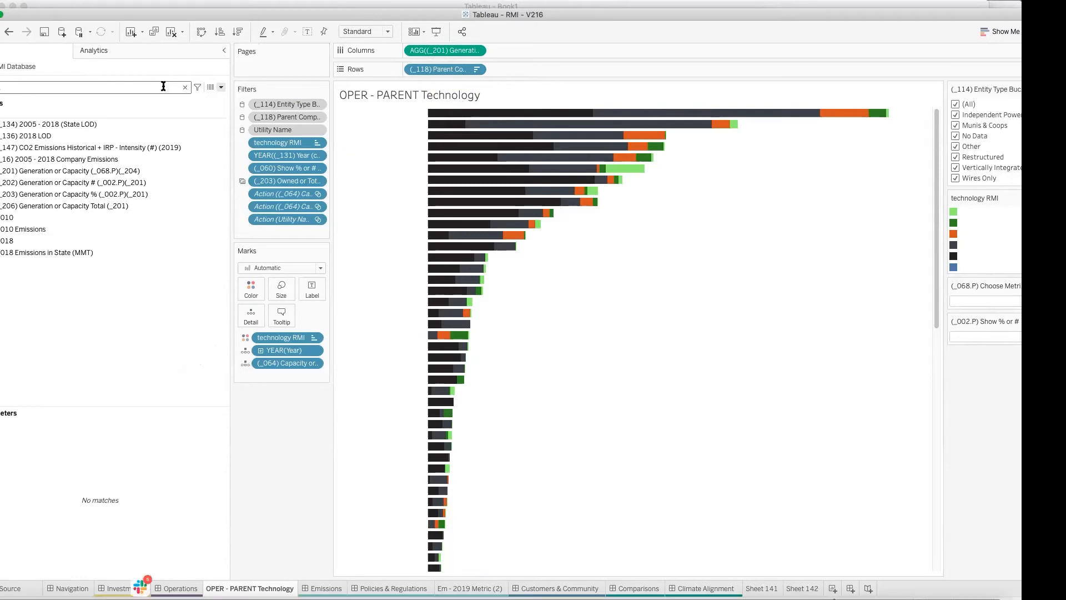
click(62, 171)
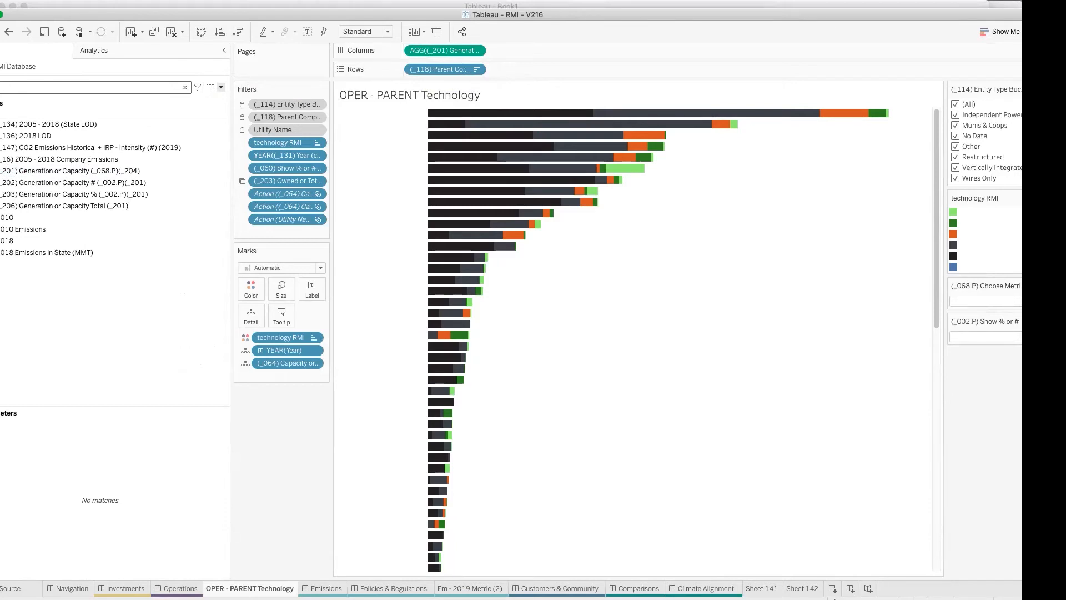
text())
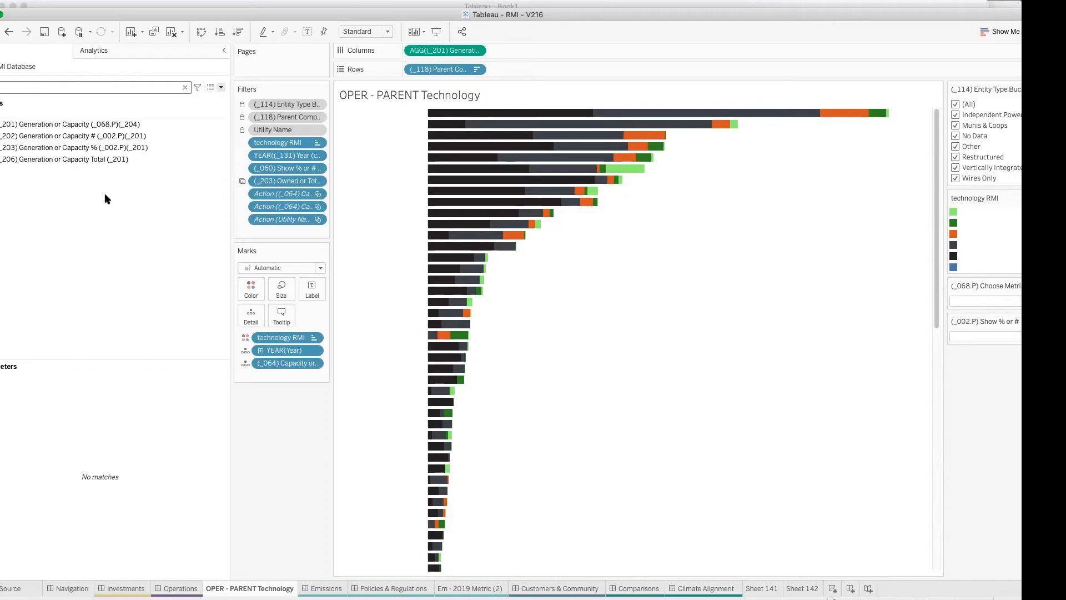
Step: Examine the numbered Generation or Capacity calculations in turn, from (_201) through (_206), and their references to (_201)
click(50, 124)
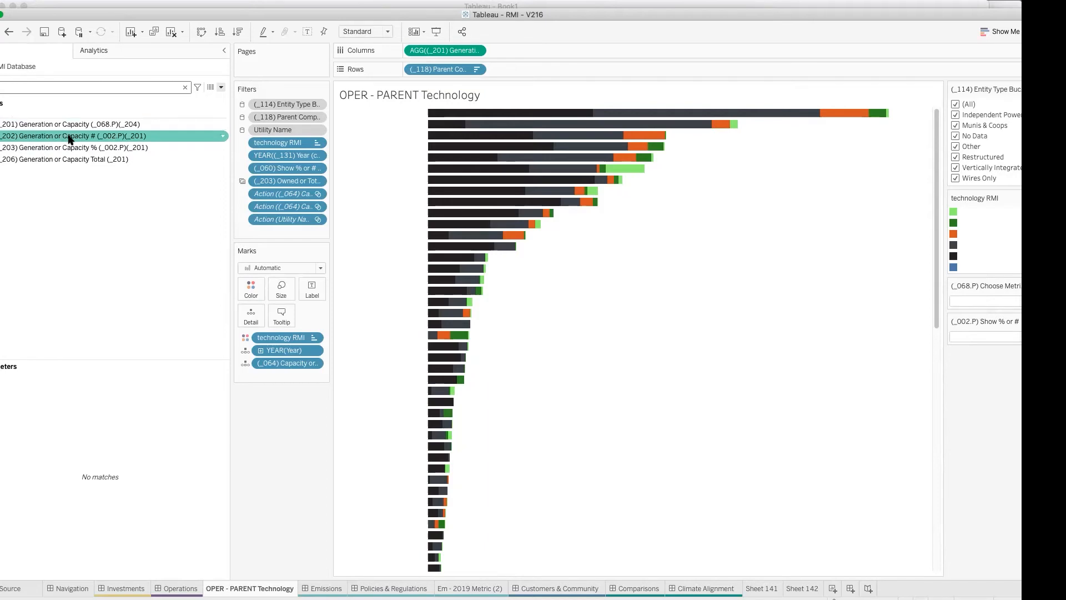
key(Down)
key(Down)
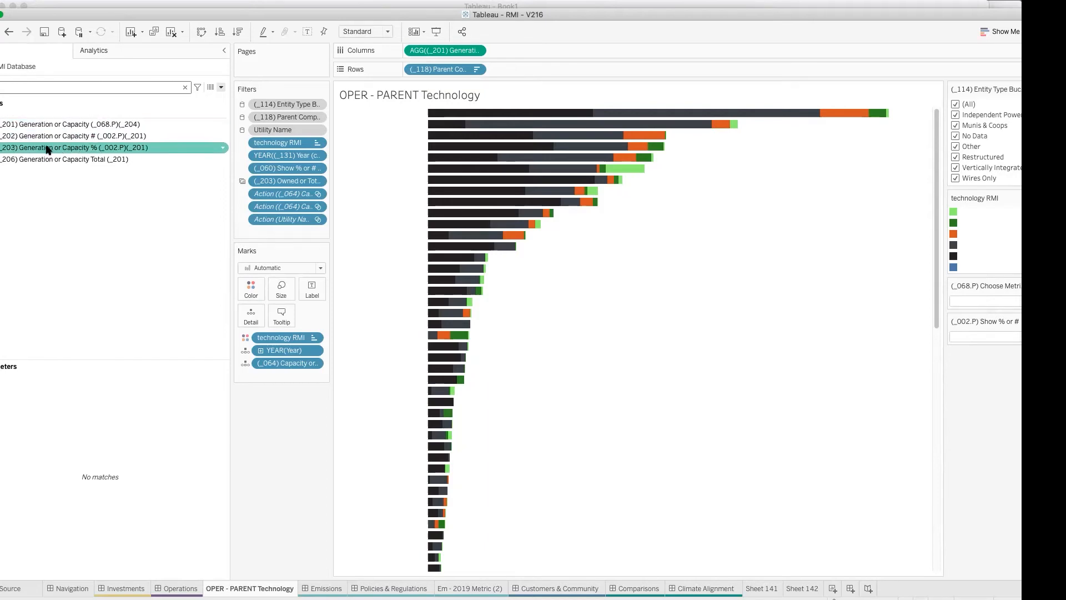
click(90, 168)
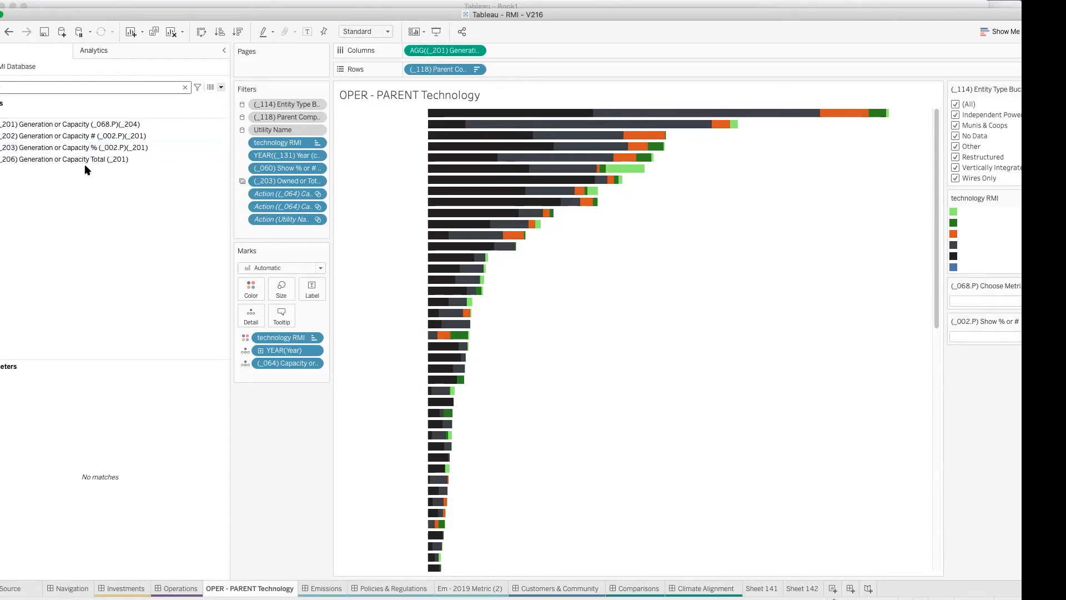
click(84, 161)
click(98, 171)
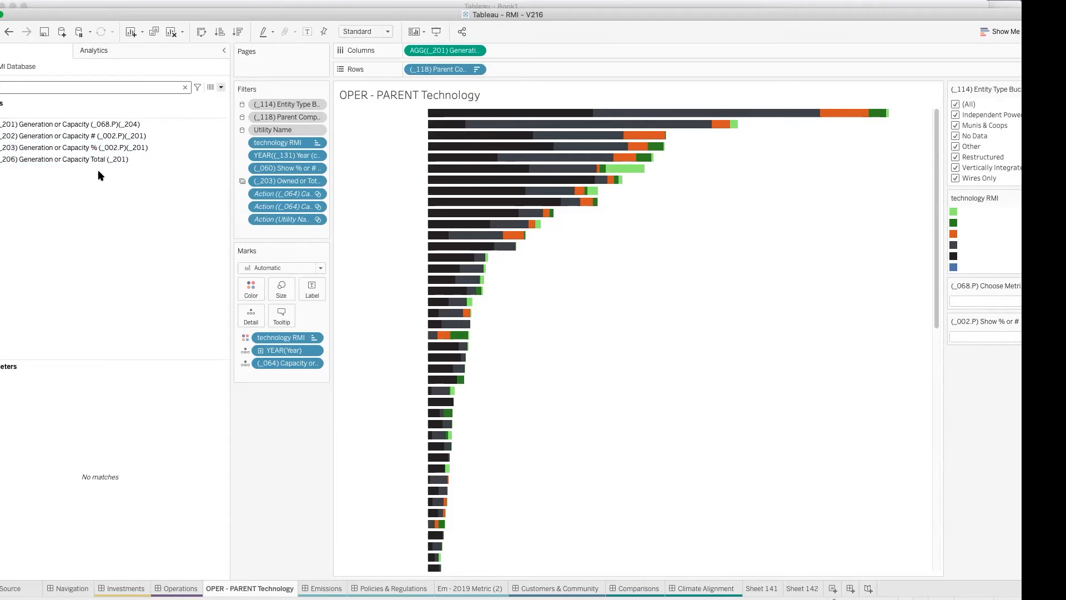
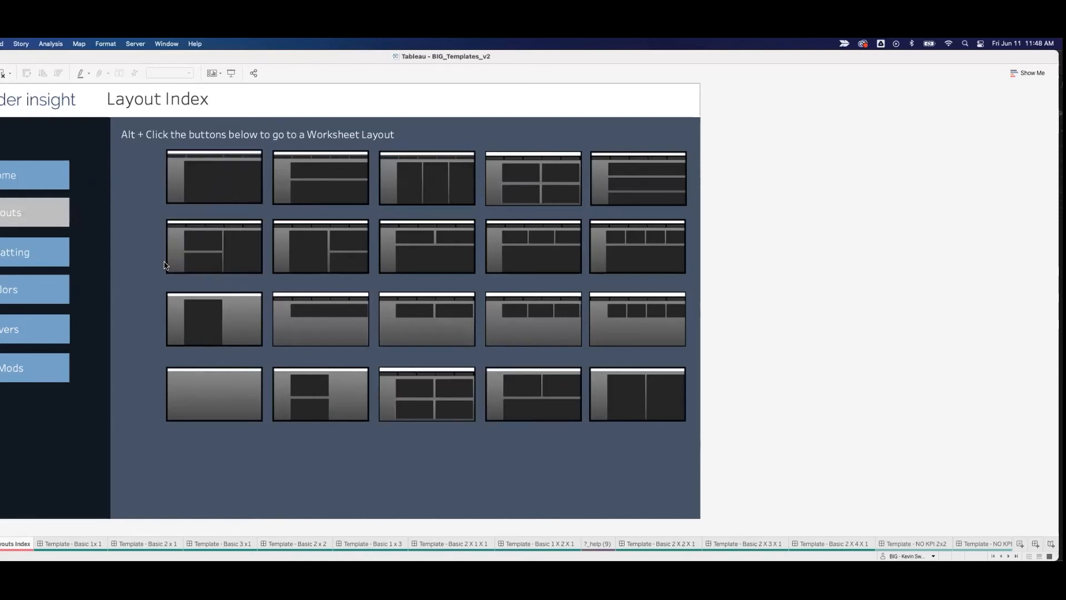
Step: Open the Template - Basic 1 X 2 X 1 layout, place FORMAT: Bargraph - Trans - Vert in its large container and hide the sheet title
alt+click(312, 248)
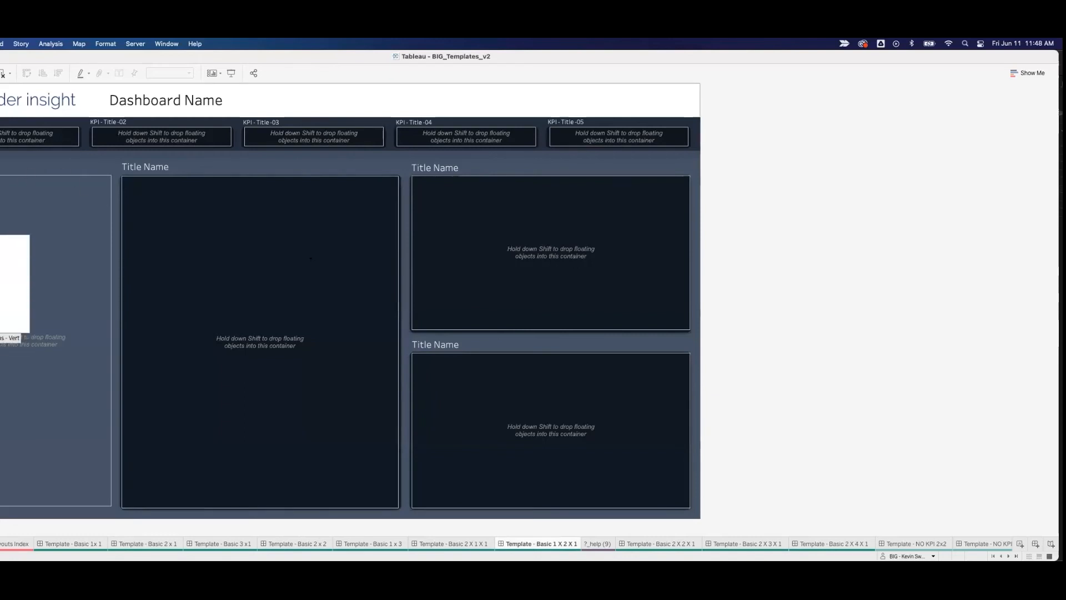
drag(6, 334, 169, 258)
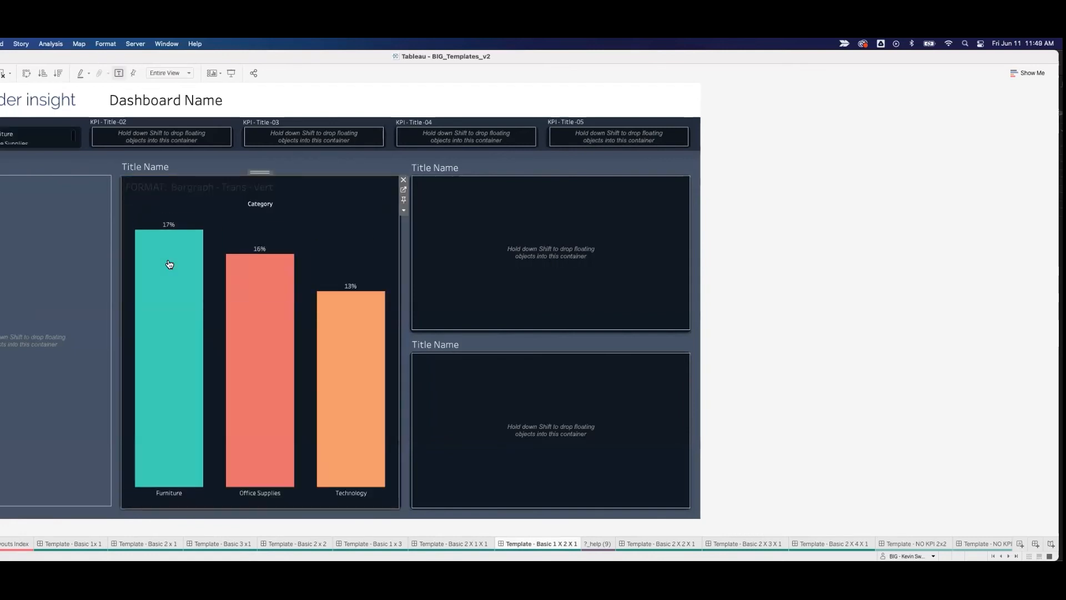
right_click(196, 190)
click(216, 223)
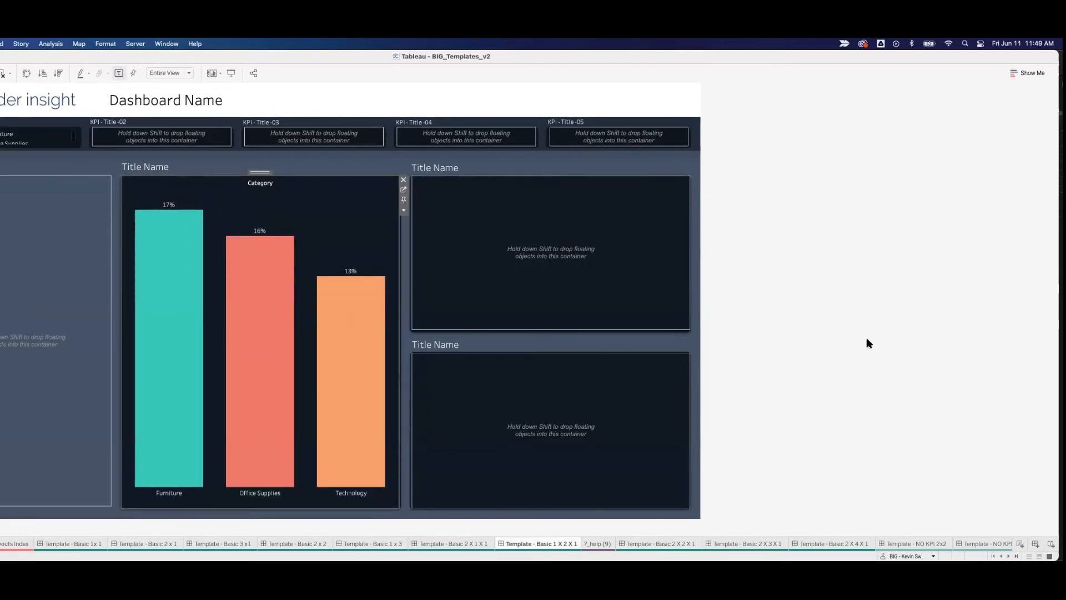
click(707, 309)
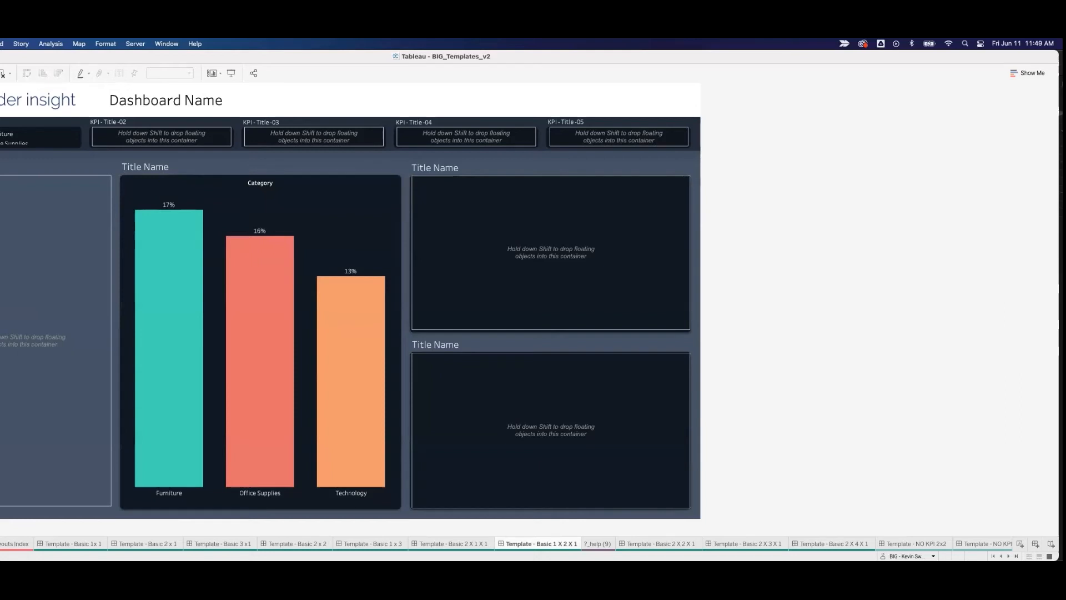
Step: Undo hiding the bar chart's title and placing the chart in the layout container
key(super+z)
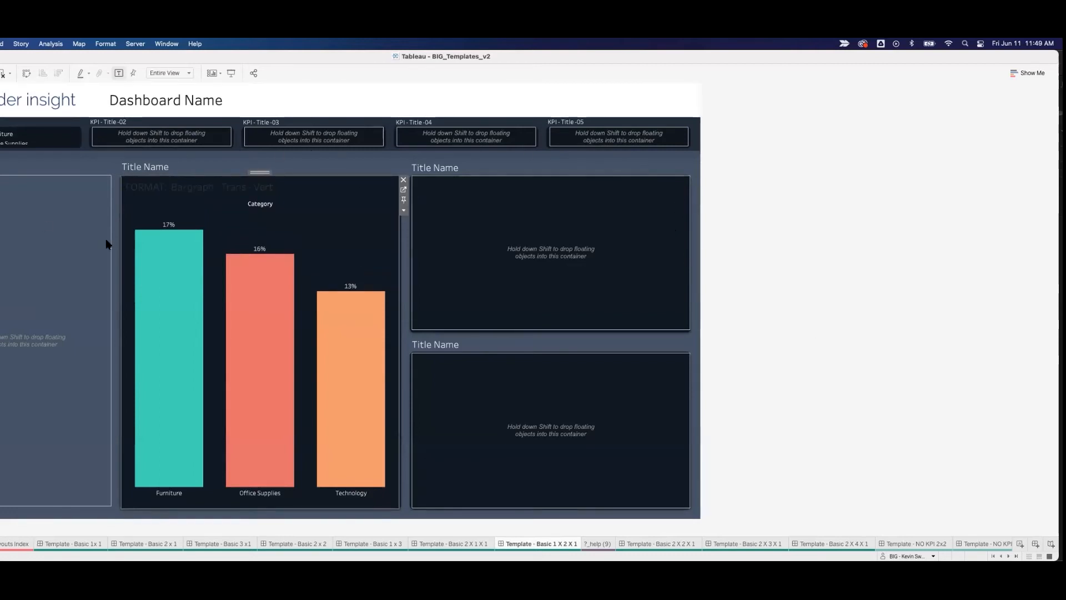
key(super+z)
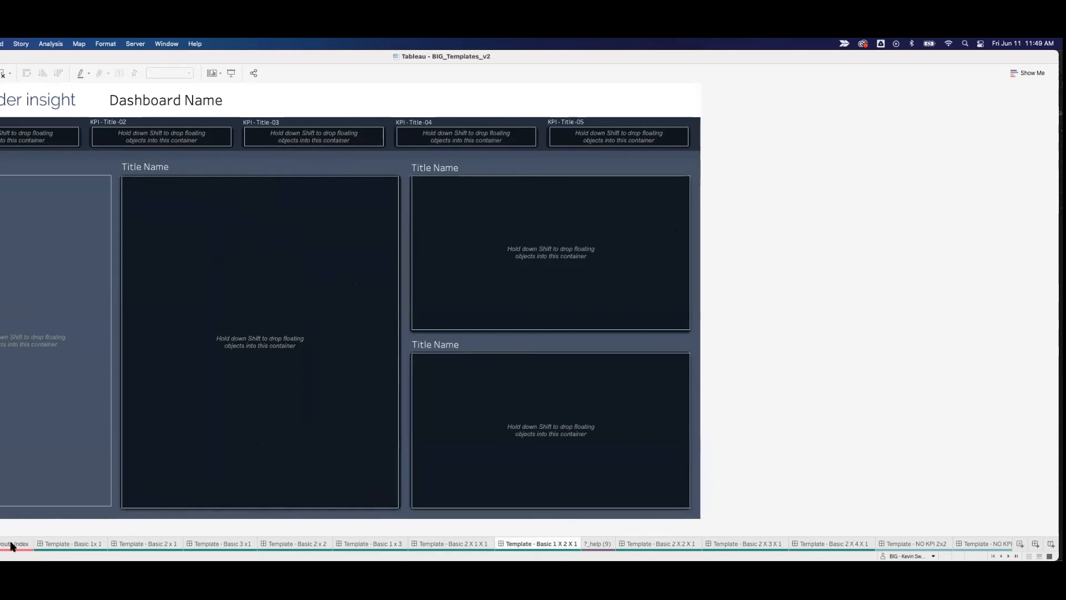
Step: Return to the template index pages and go to the Formatting page on copying and pasting worksheet formatting
mouse_move(11, 546)
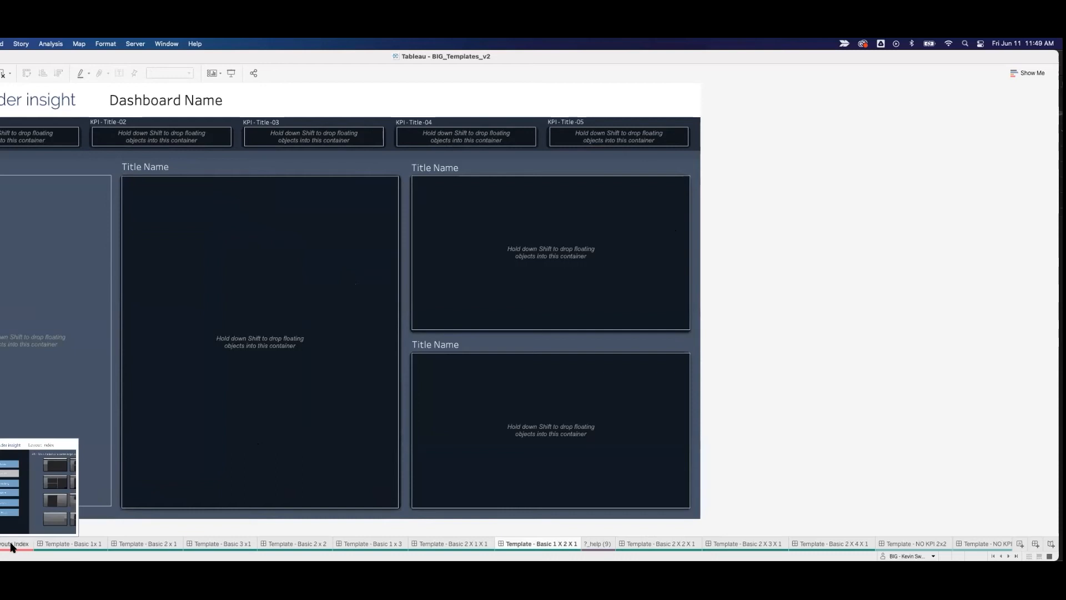
click(9, 547)
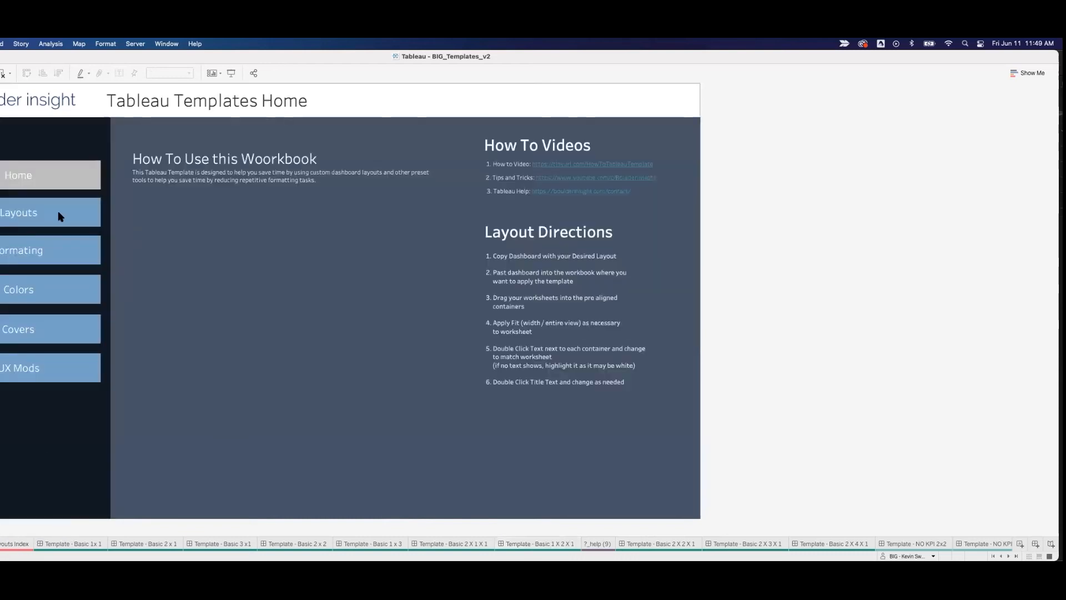
click(27, 253)
alt+click(26, 252)
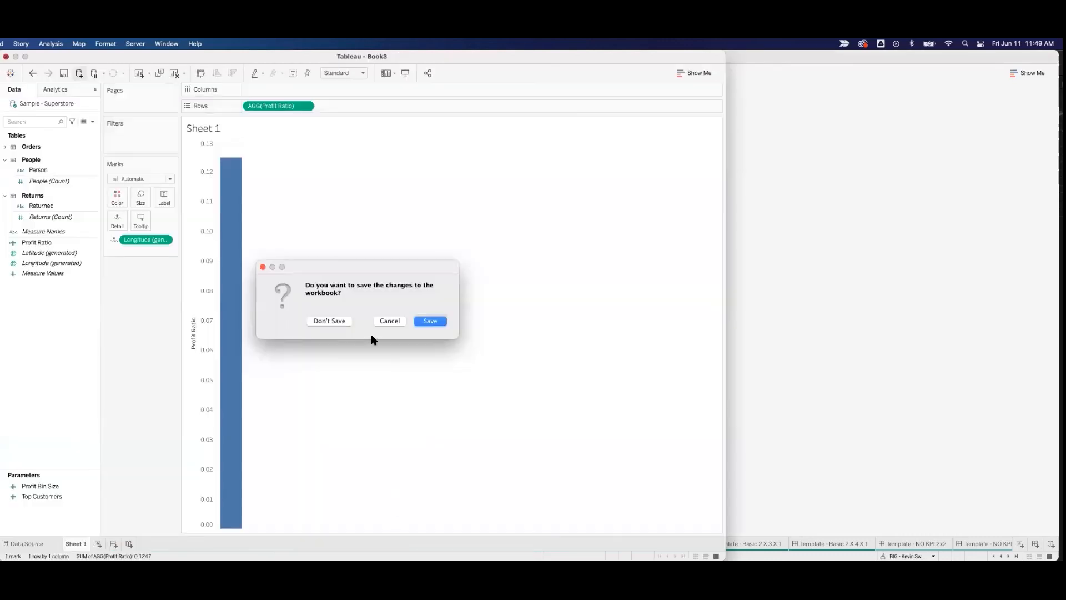
Step: Switch to the Example_Sheets workbook, show its Format - Charts sheet, and reposition and enlarge the workbook window
click(390, 319)
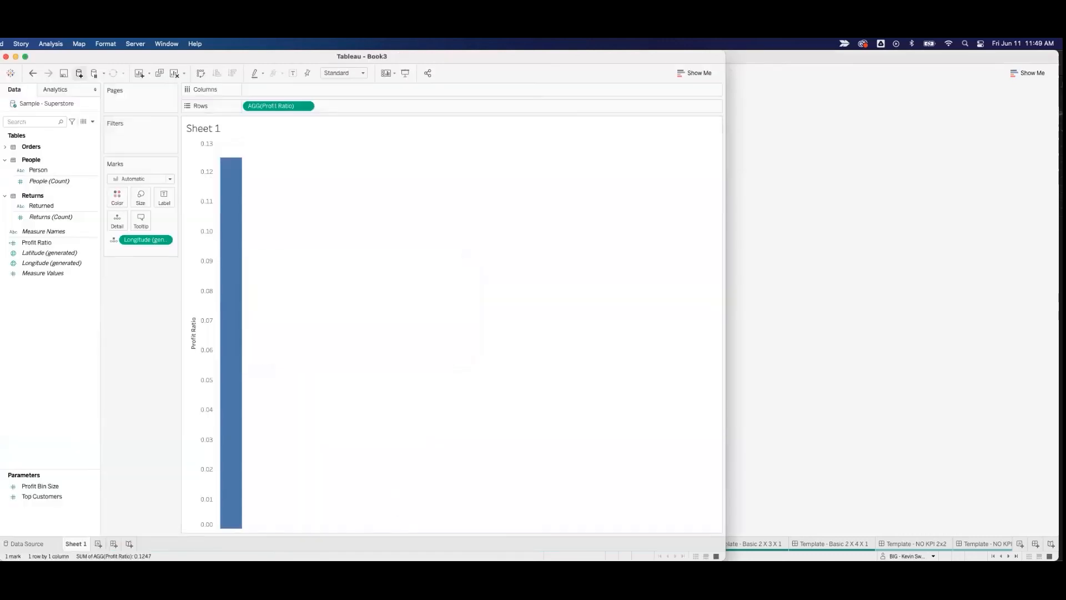
key(super+Tab)
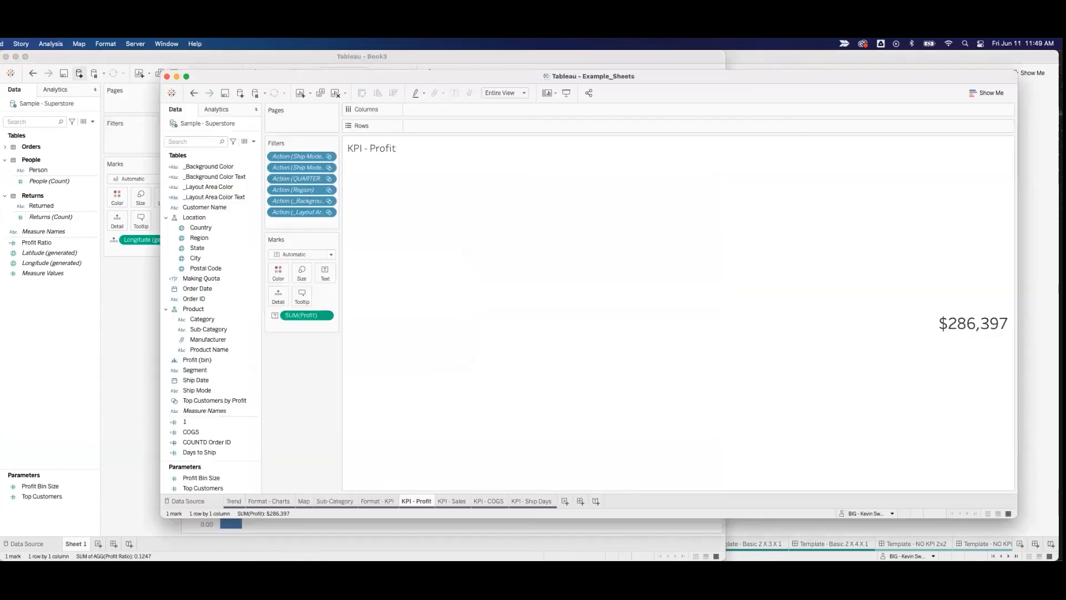
click(274, 501)
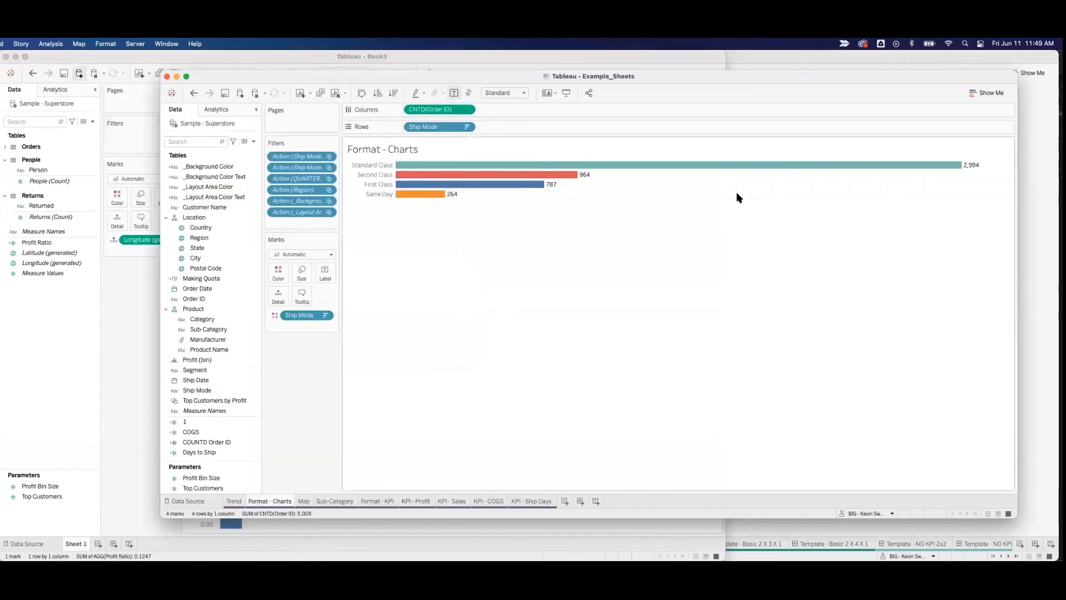
drag(338, 76, 134, 55)
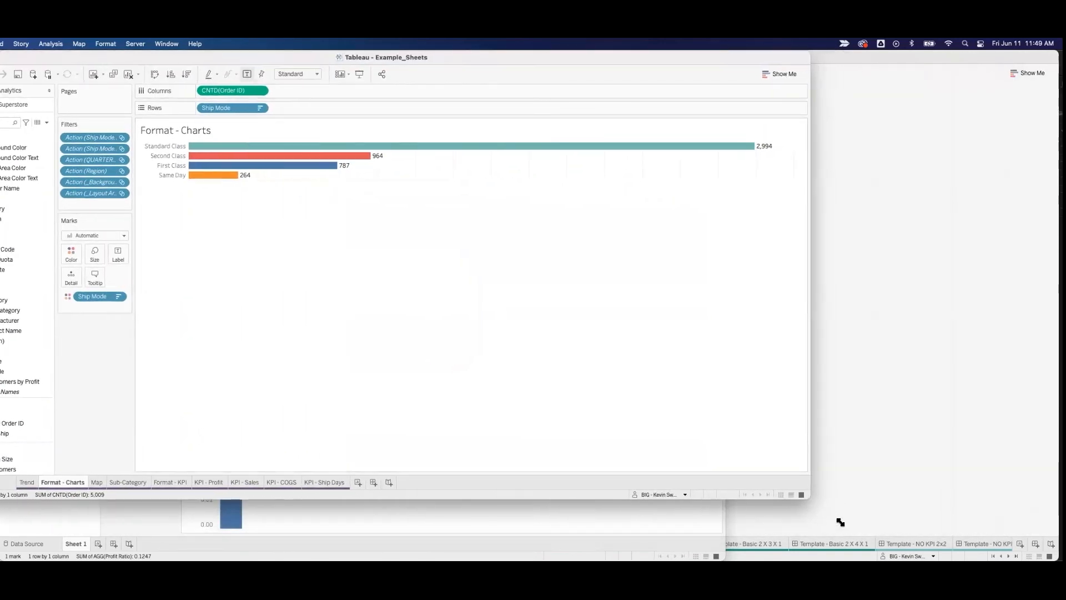
drag(840, 522, 858, 534)
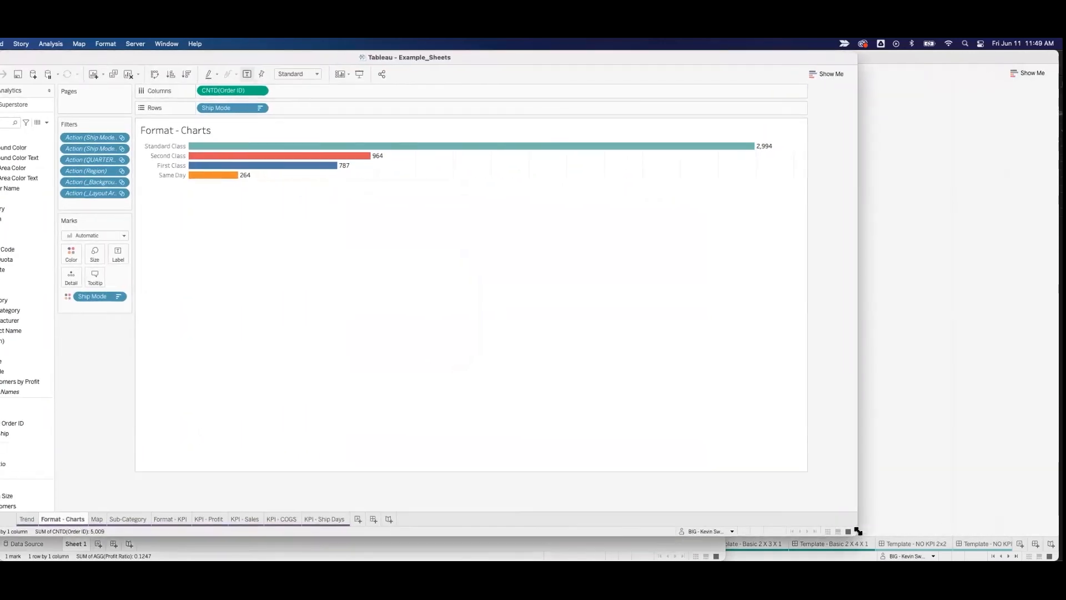
Step: Show the axis header for CNTD(Order ID) on the Format - Charts sheet
right_click(423, 174)
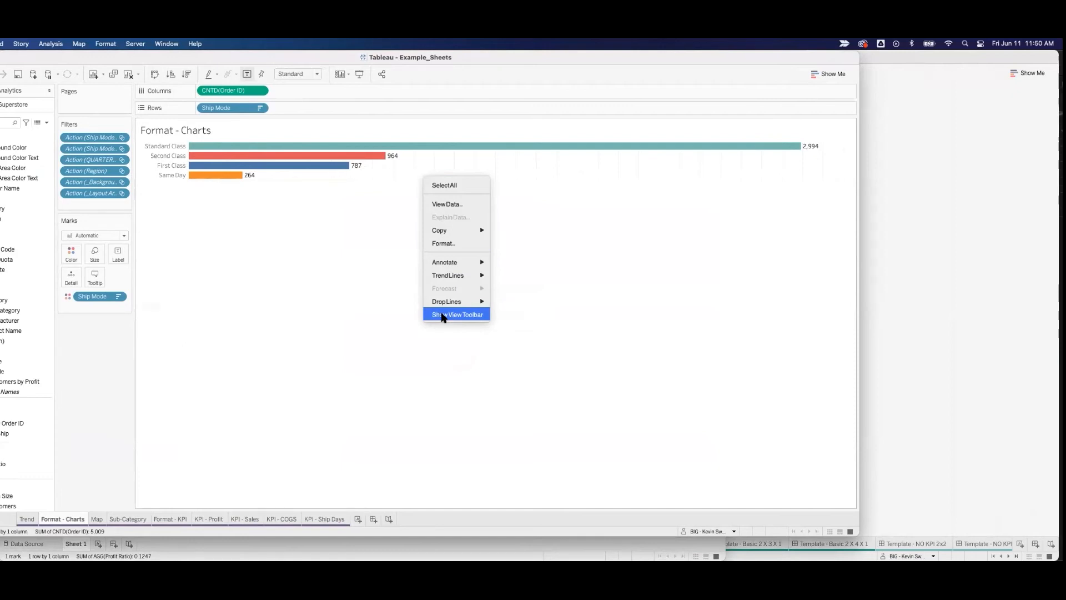
click(303, 261)
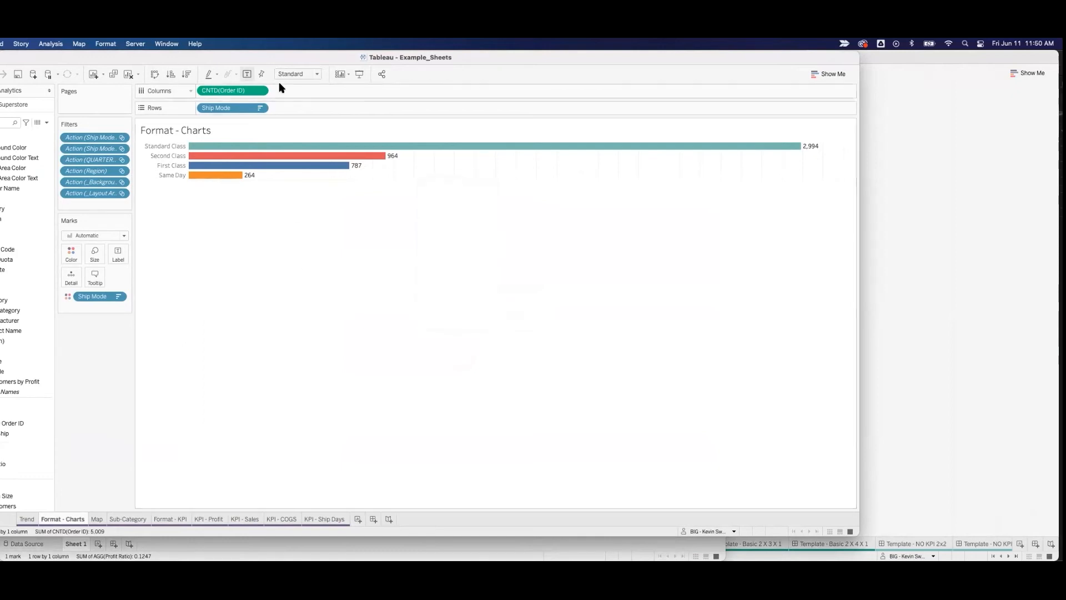
click(259, 90)
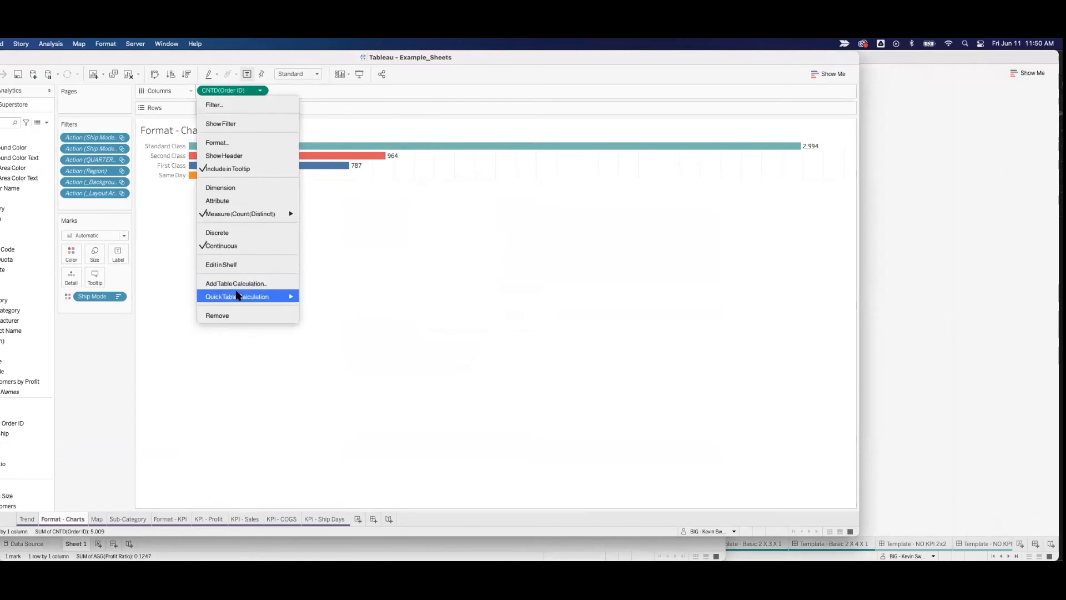
click(235, 156)
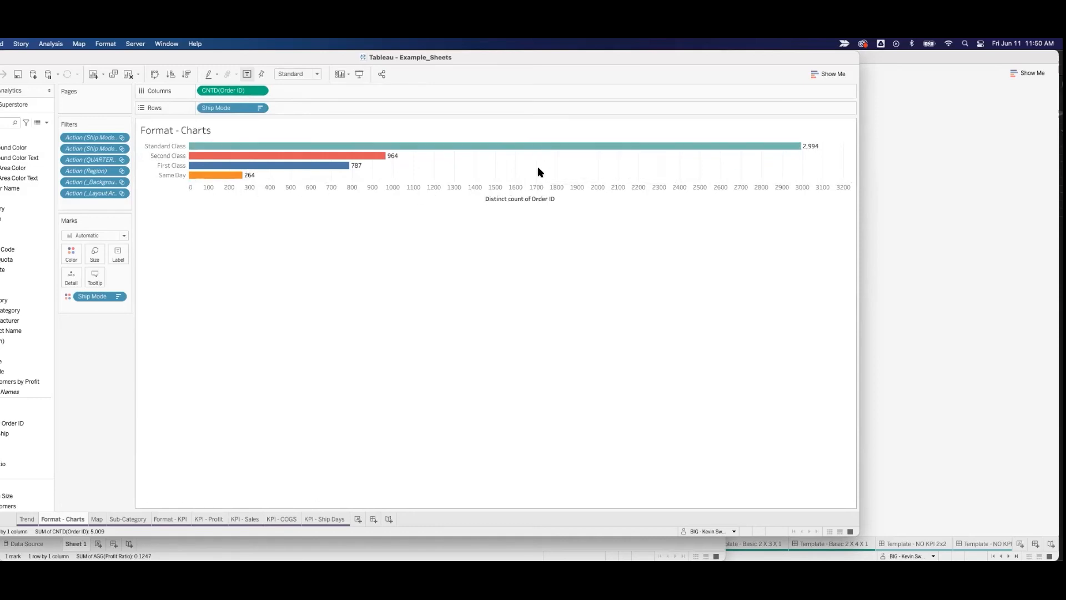
Step: Hide the Distinct count of Order ID axis header below the bars
right_click(610, 192)
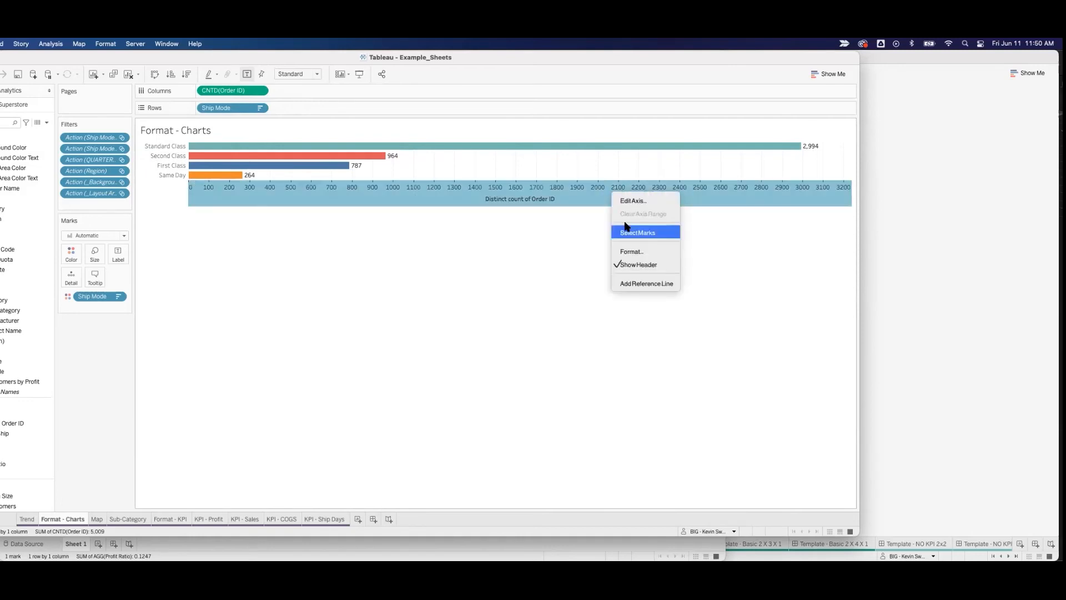
click(632, 265)
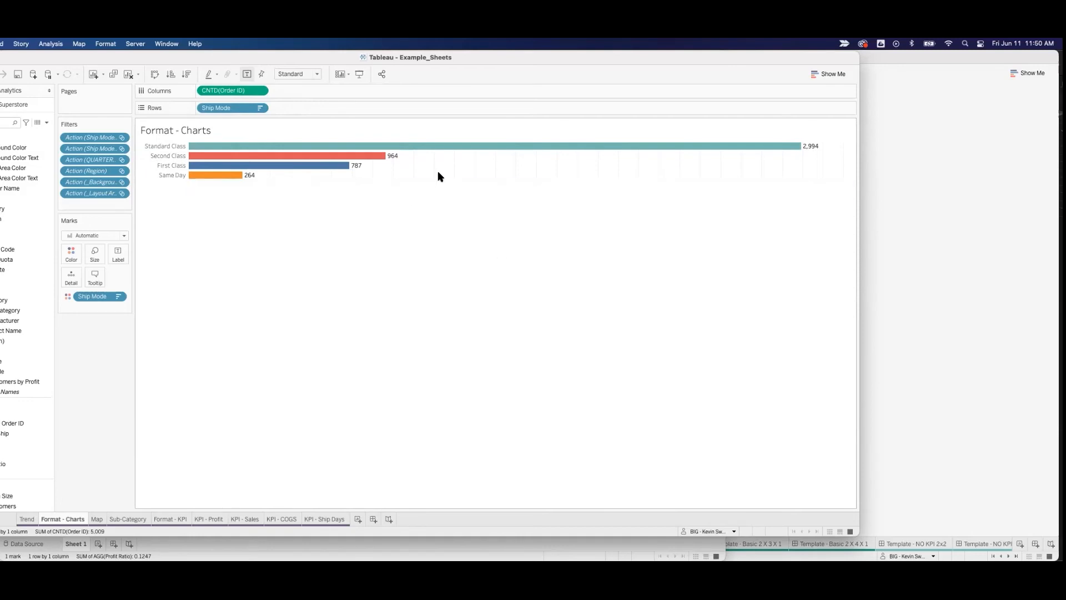
Step: Display the line formatting options for the Format - Charts sheet and undo hiding the Order ID axis header
right_click(412, 158)
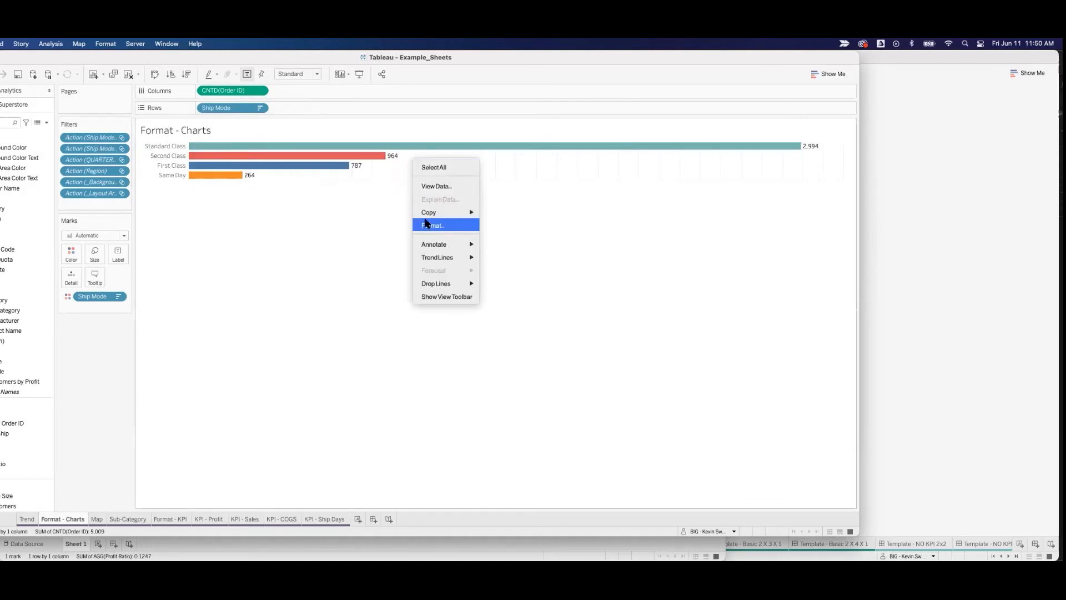
click(433, 225)
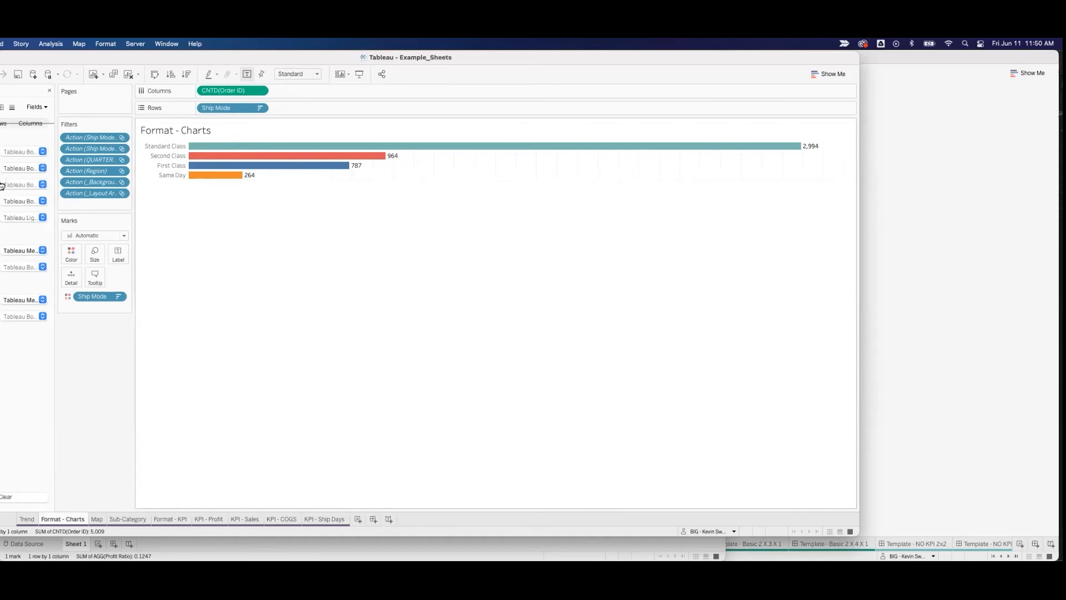
click(12, 106)
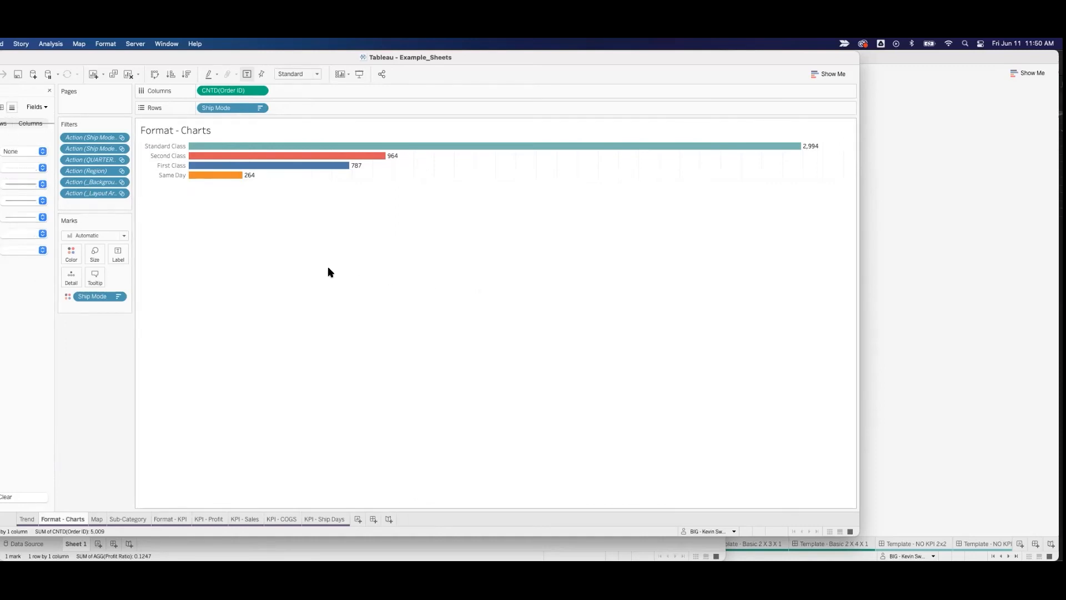
key(super+z)
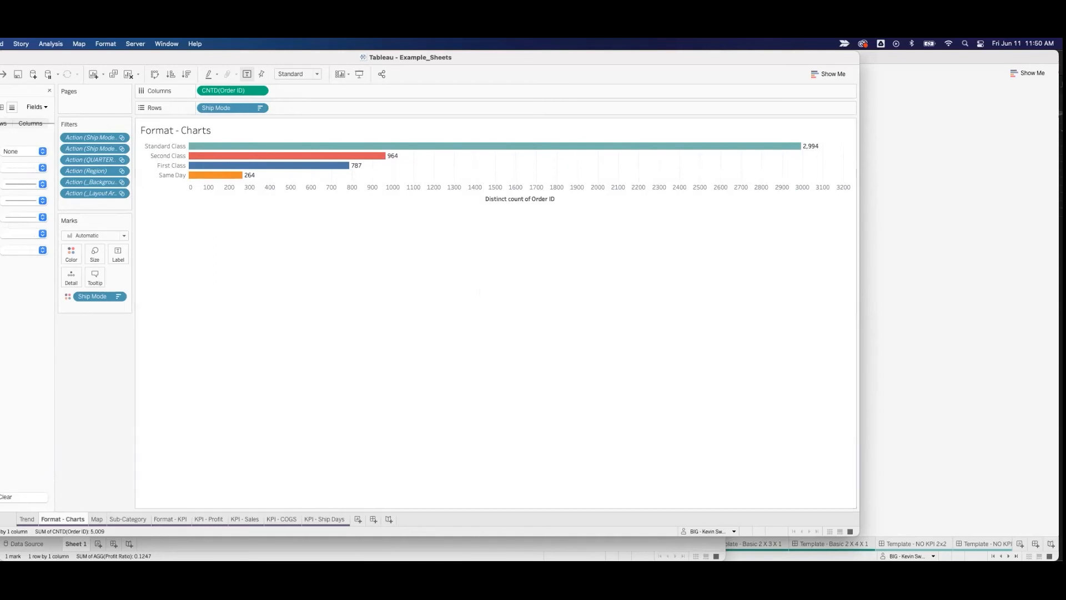
Step: Switch to the BIG_Templates_v2 workbook and navigate to the Format-Trend worksheet linked from the Light Theme trend button
key(super+Tab)
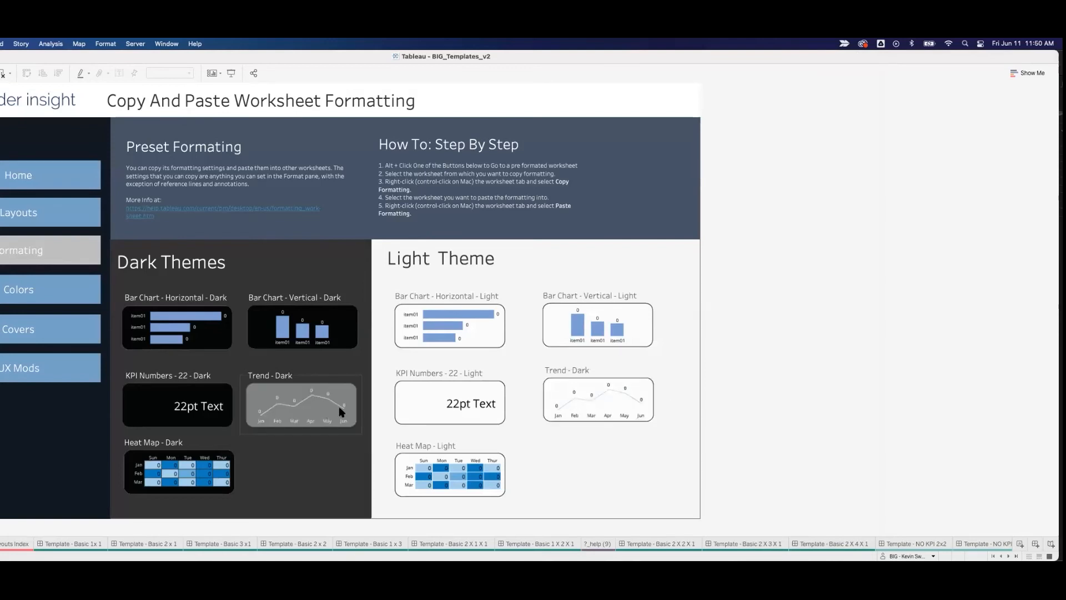
right_click(580, 395)
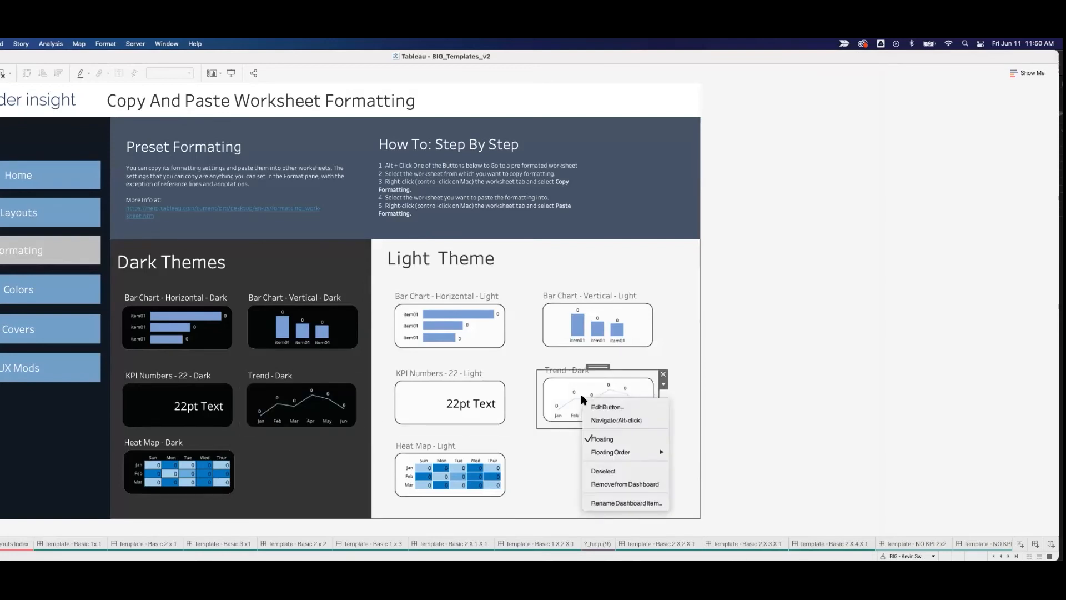
click(605, 421)
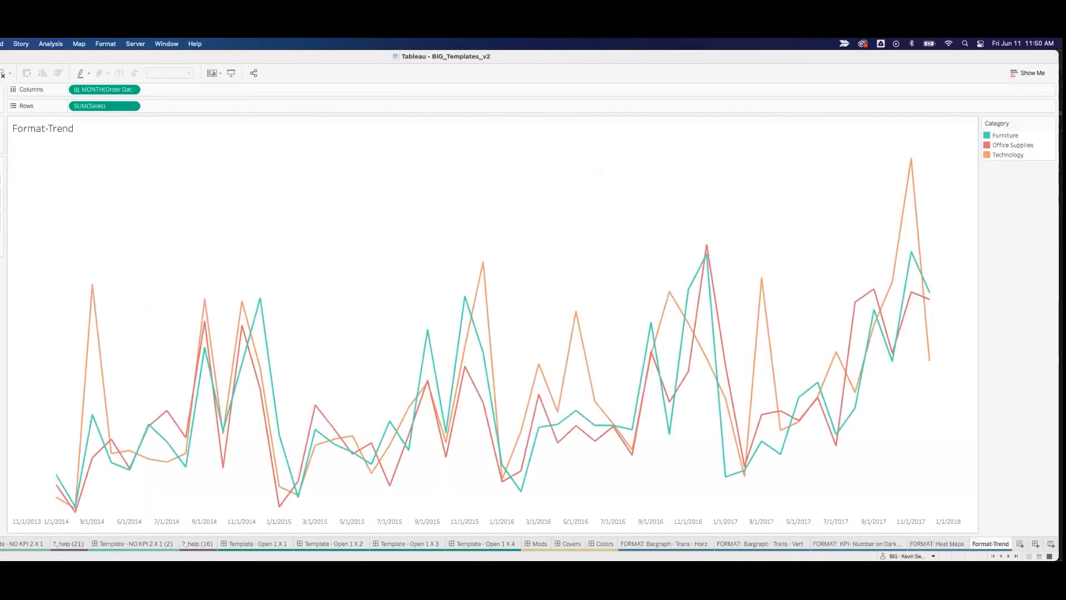
right_click(990, 543)
mouse_move(999, 534)
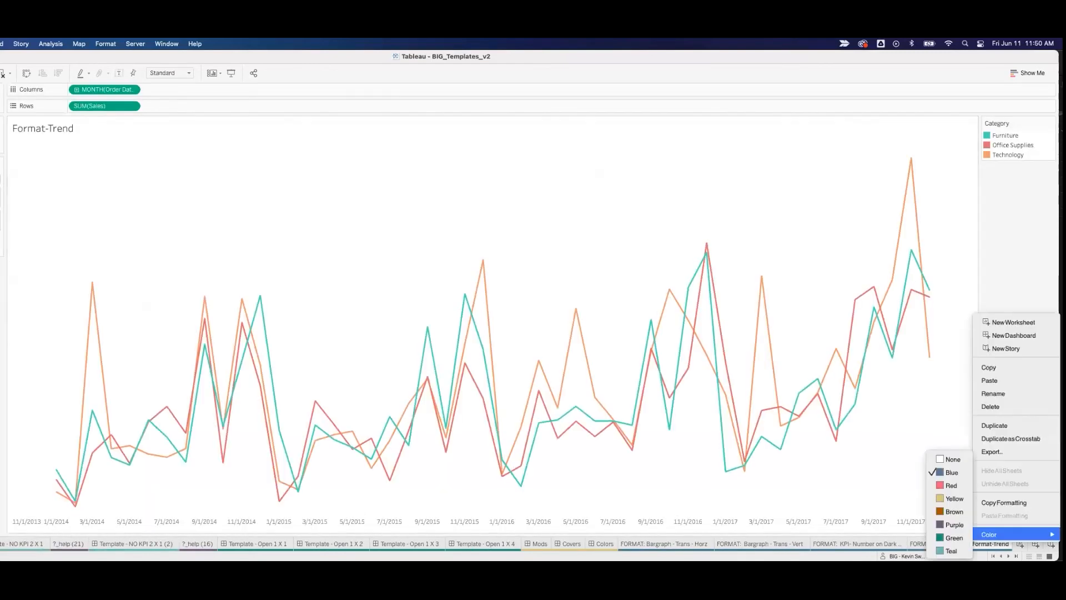
click(669, 543)
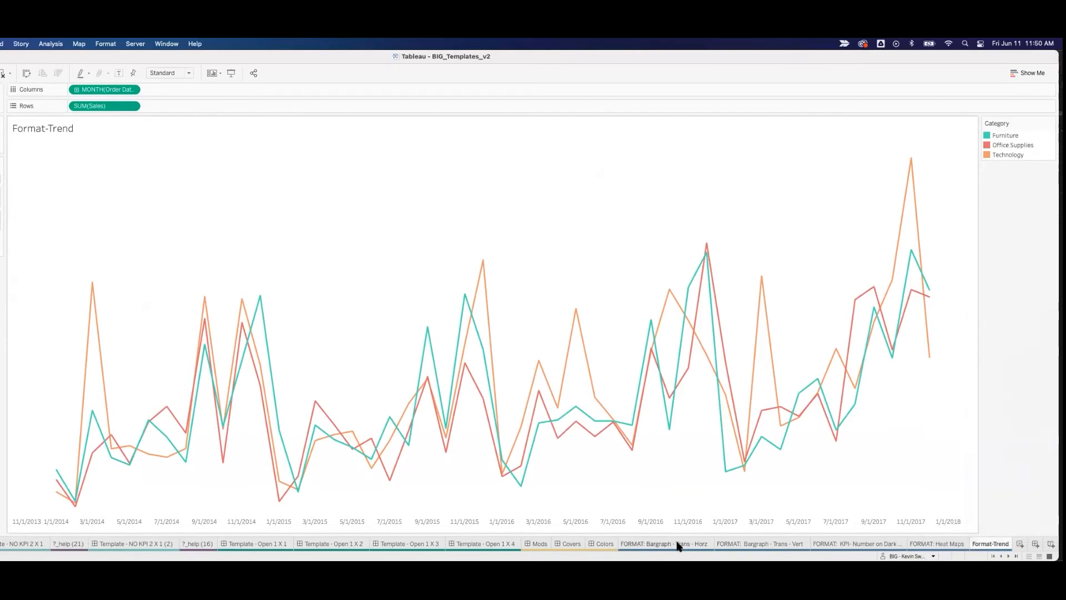
Step: Copy the formatting of the FORMAT: Bargraph - Trans - Horz worksheet
click(678, 546)
click(740, 544)
click(669, 547)
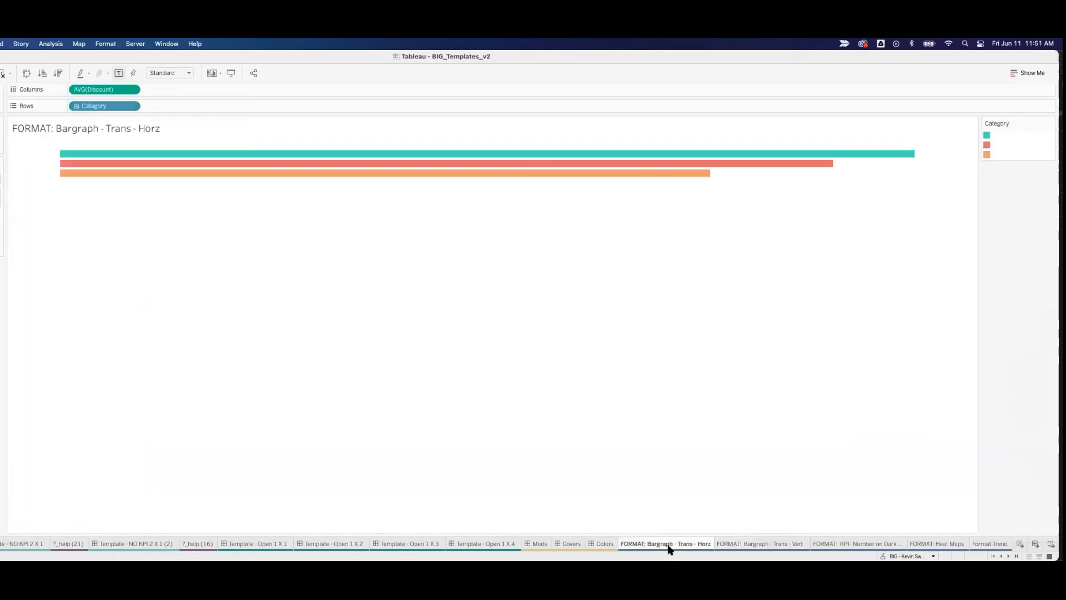
right_click(669, 547)
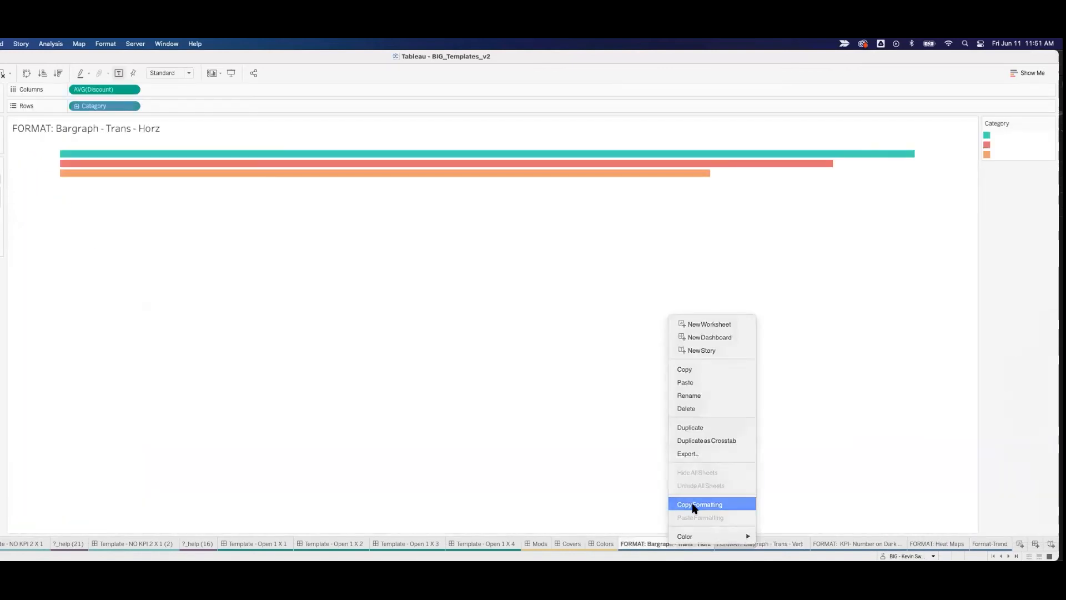
click(691, 503)
Step: Bring the Example_Sheets workbook forward and paste the copied formatting onto its Format - Charts sheet
drag(110, 54, 295, 193)
click(414, 171)
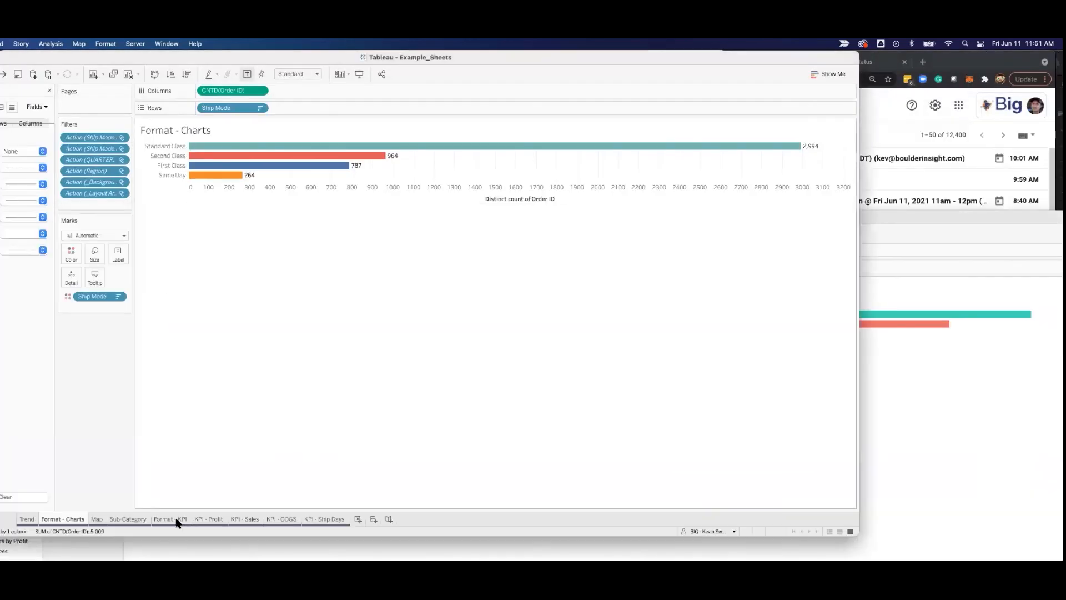
right_click(65, 519)
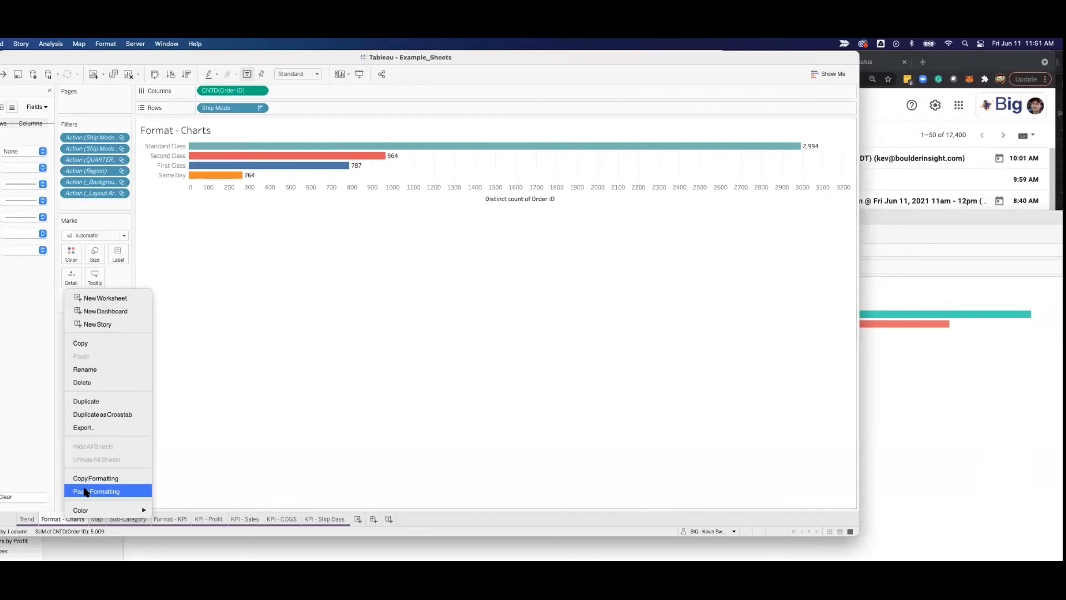
click(86, 491)
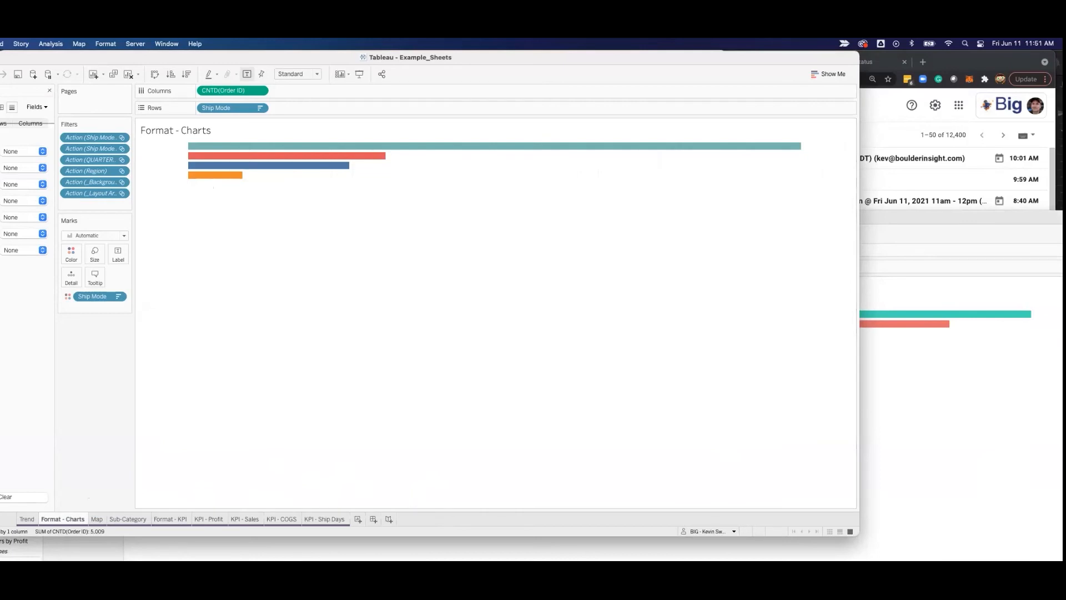
Step: Switch back to the BIG_Templates_v2 workbook
click(111, 541)
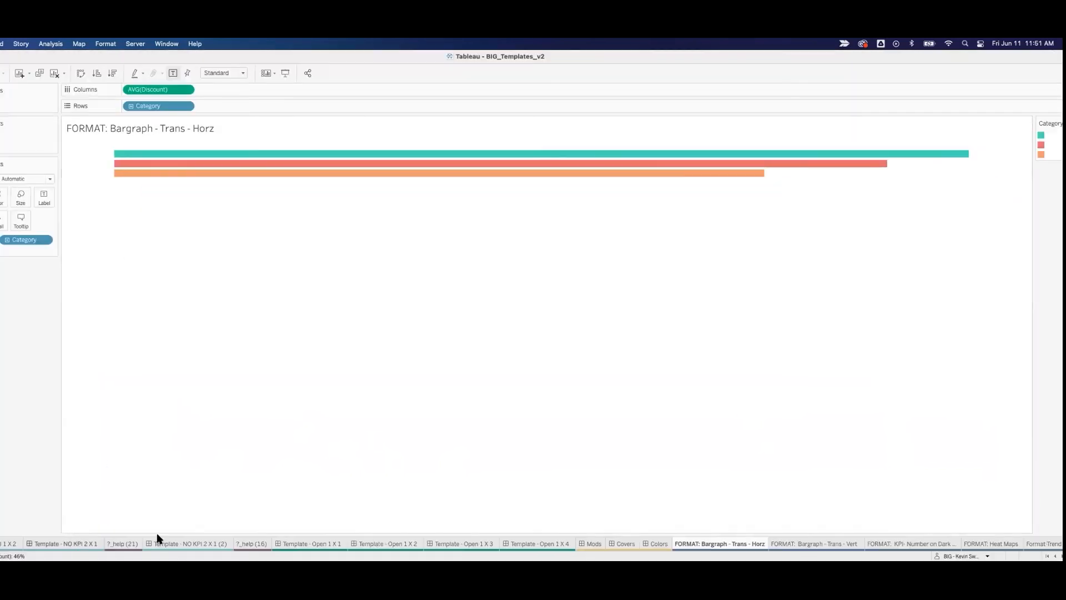
Step: Copy the Template - NO KPI 2 X 1 dashboard in the BIG_Templates_v2 workbook
click(82, 543)
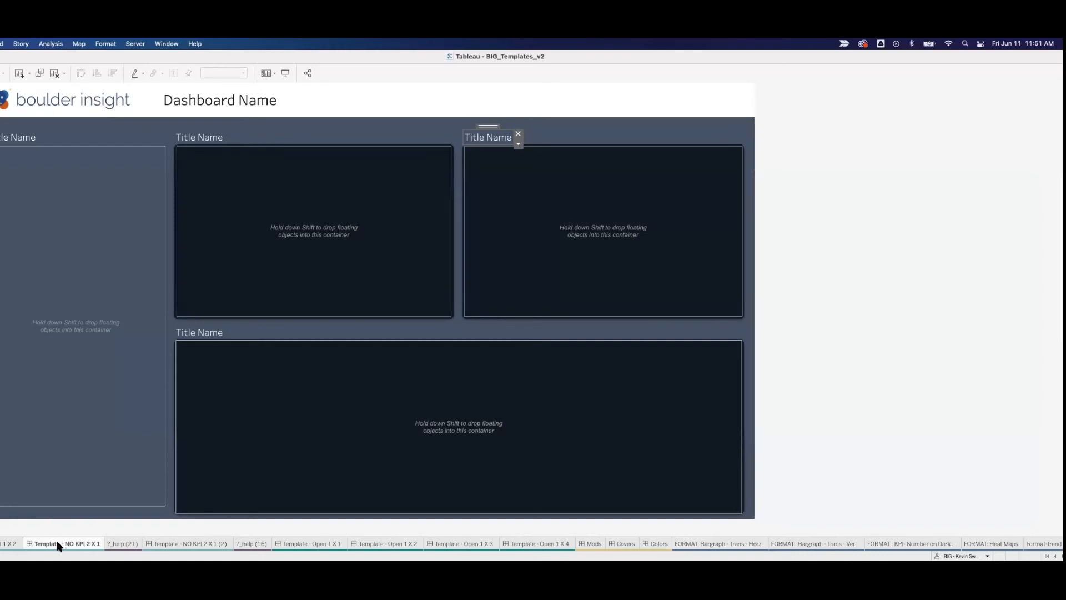
mouse_move(58, 545)
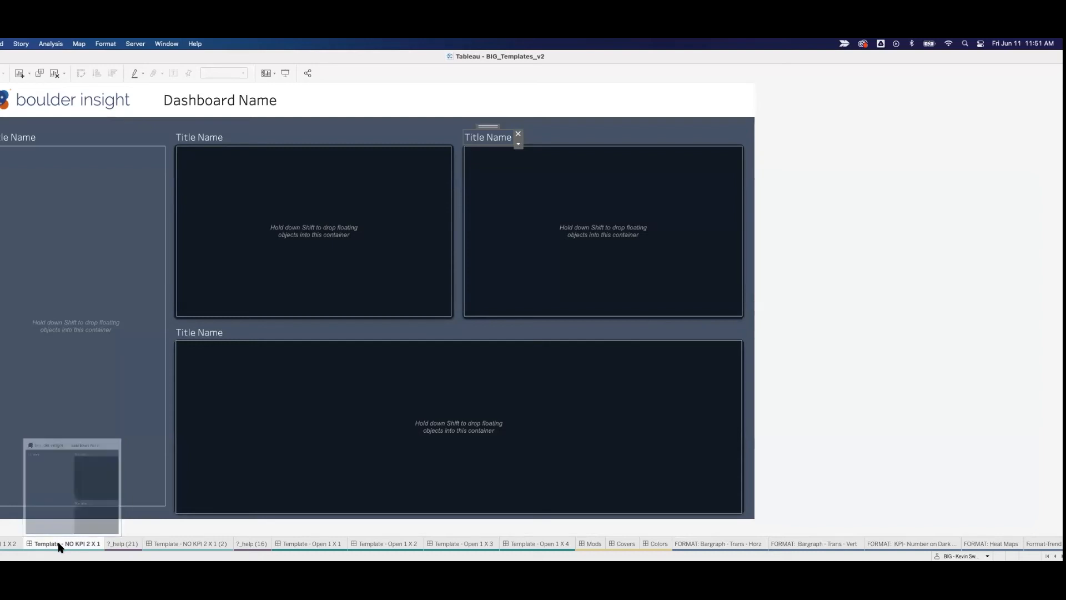
right_click(58, 543)
click(76, 368)
Step: Move the templates window aside and paste the copied dashboard into the Example_Sheets workbook
drag(104, 52, 238, 52)
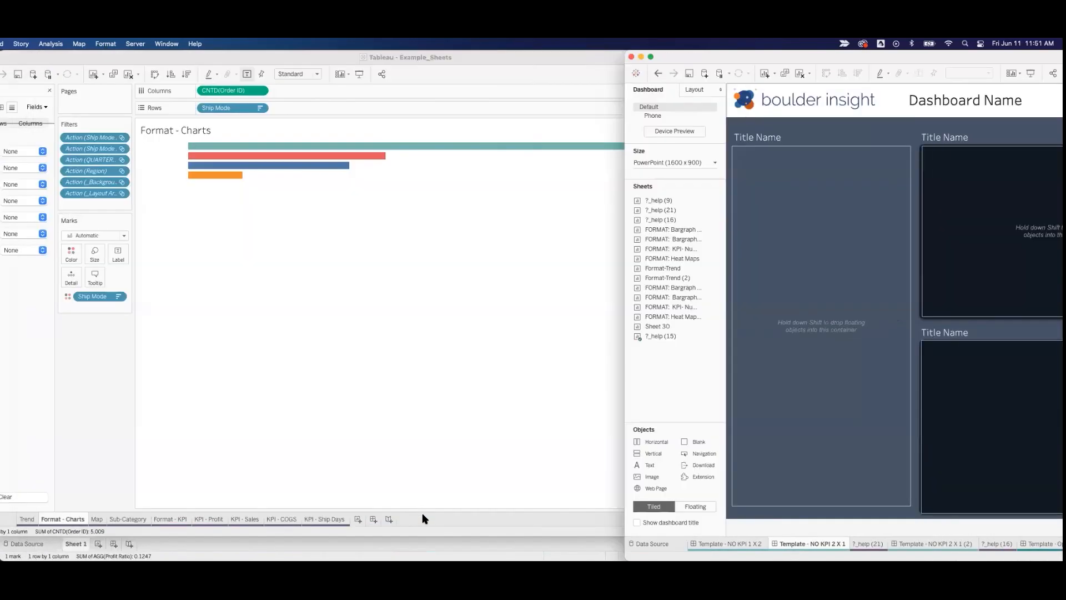
right_click(437, 516)
click(440, 505)
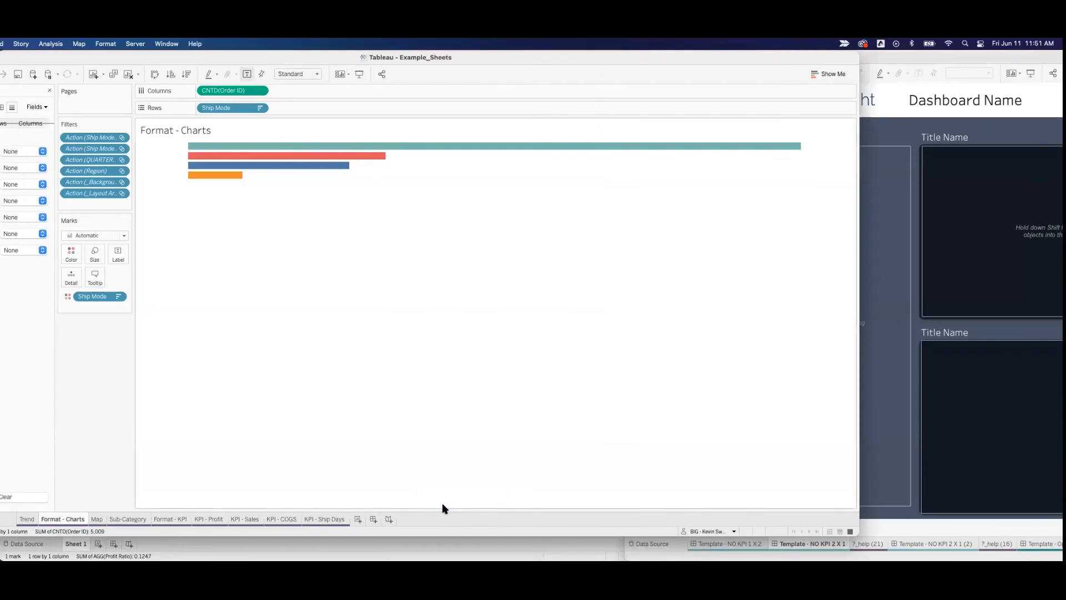
drag(89, 519, 20, 518)
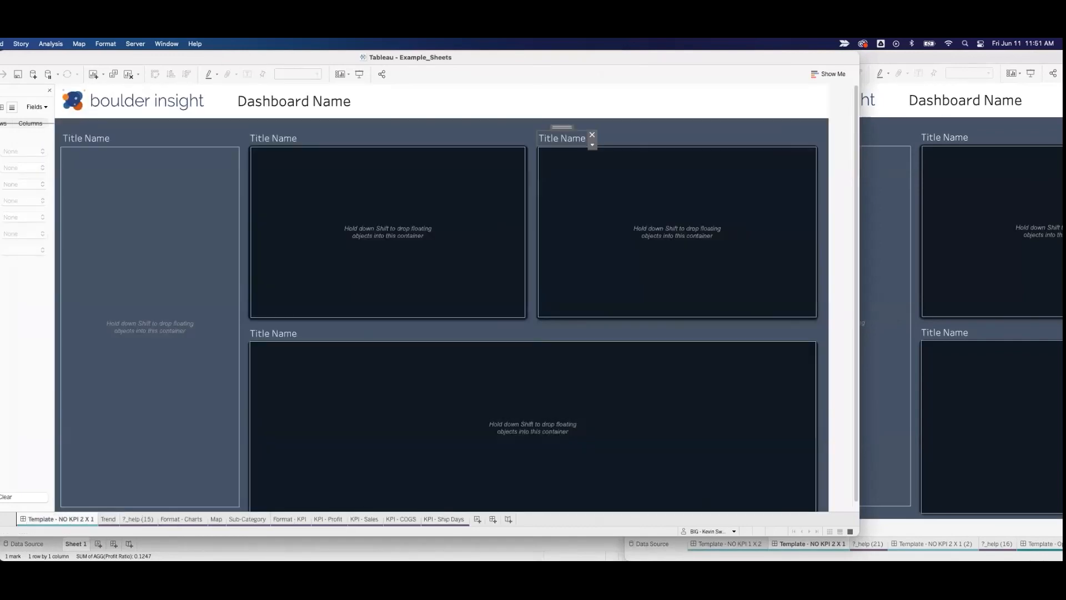
click(866, 138)
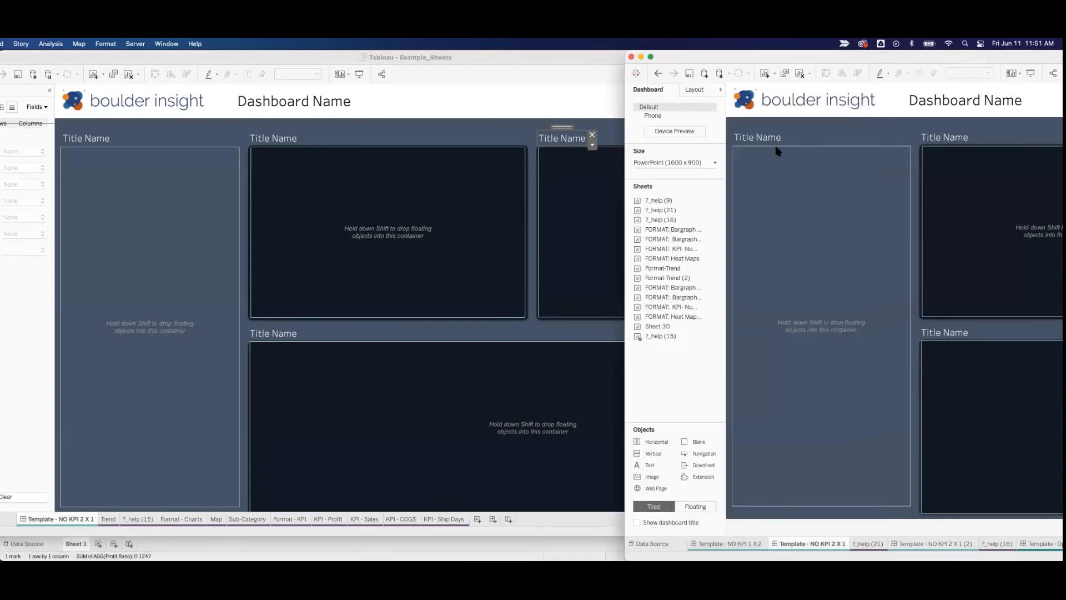
click(473, 104)
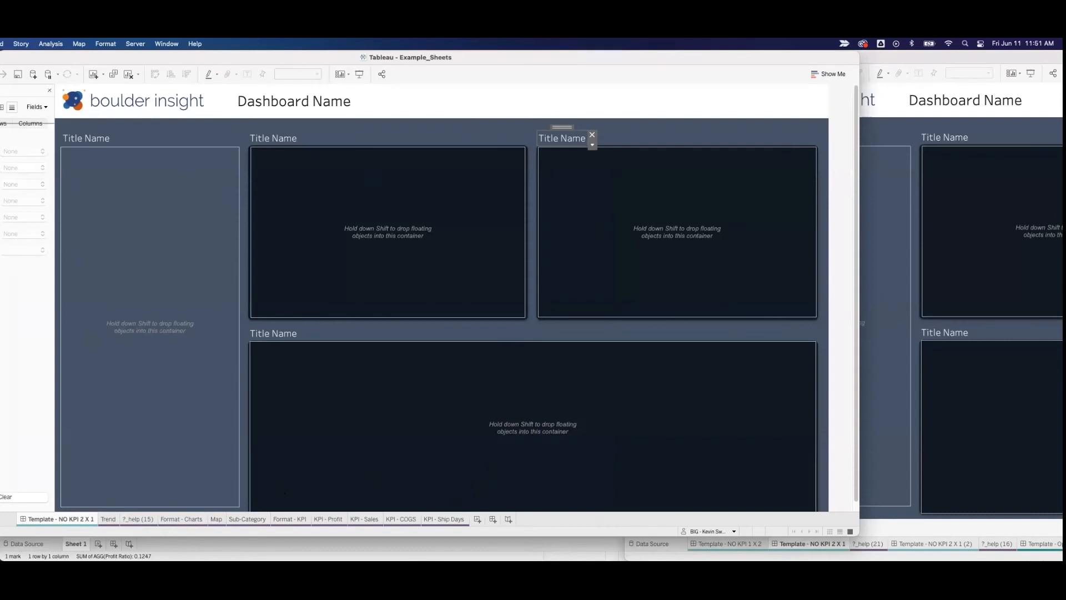
Step: Place the Format - Charts sheet in the first upper chart container of the pasted dashboard and hide its axis header
click(50, 90)
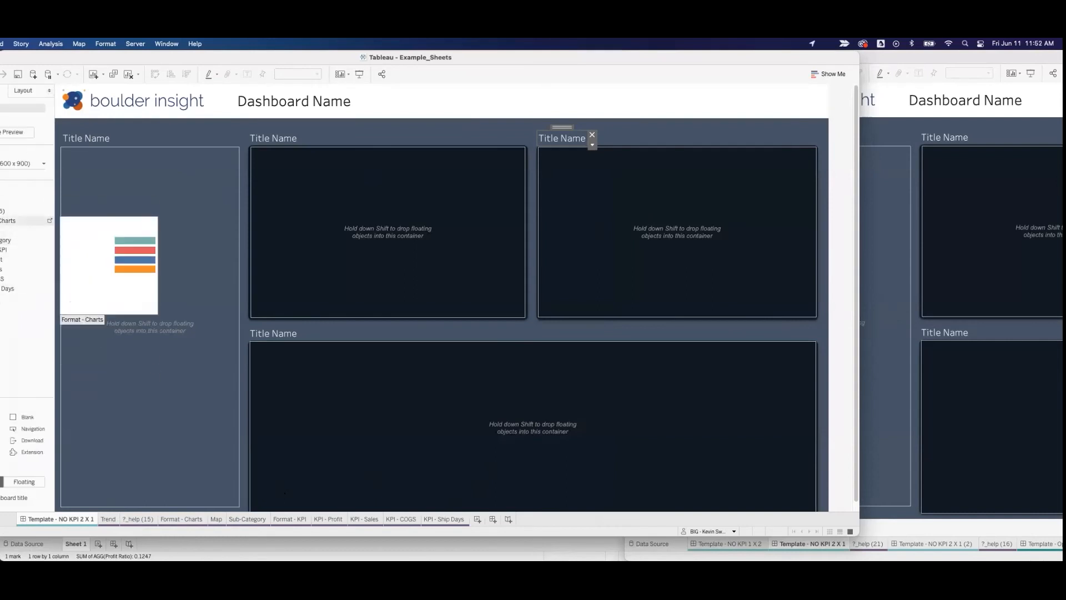
drag(11, 220, 276, 184)
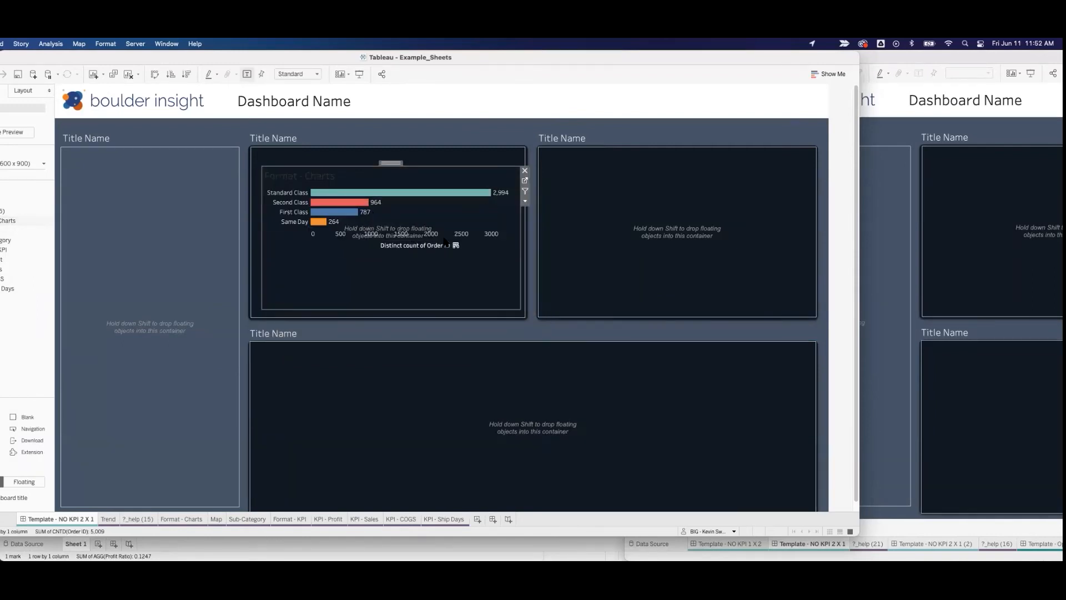
right_click(325, 239)
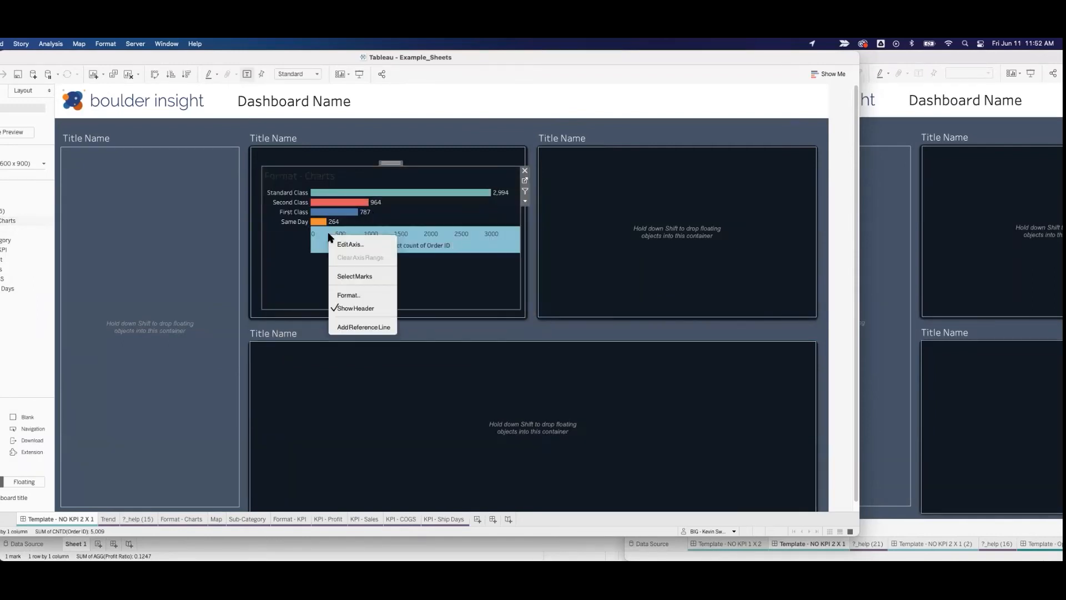
click(349, 307)
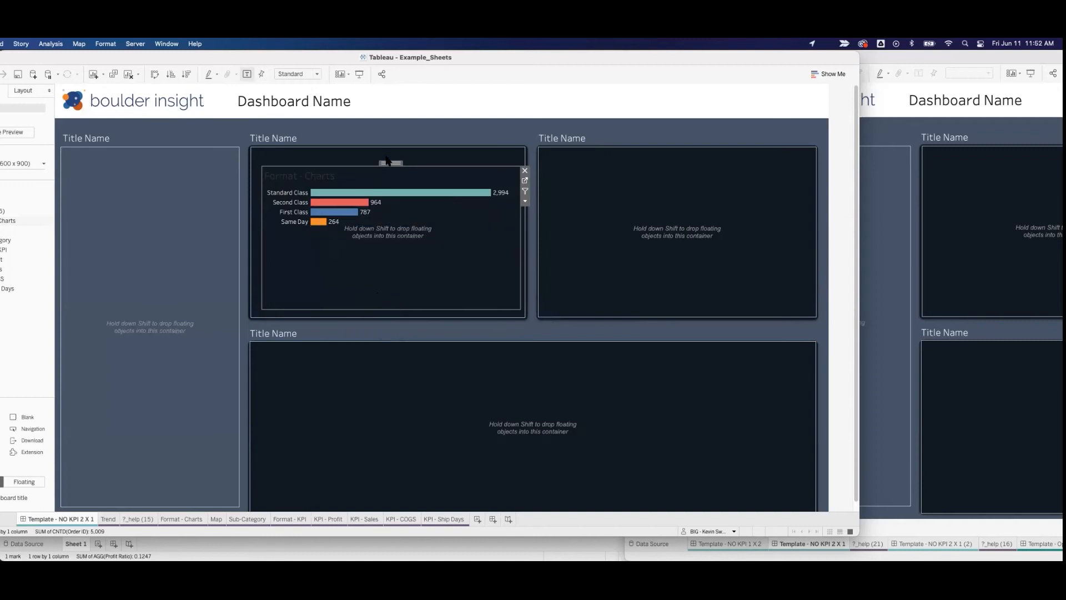
mouse_move(390, 163)
mouse_down()
mouse_move(545, 166)
mouse_move(628, 200)
mouse_move(378, 152)
mouse_up()
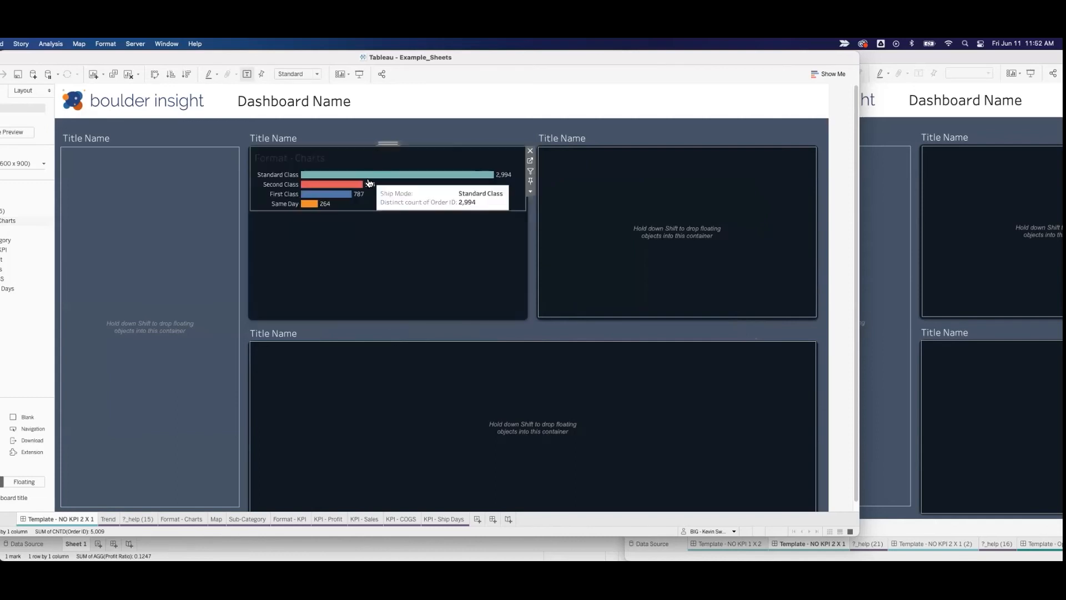
Step: Hide the Format - Charts sheet's own title on the dashboard
right_click(299, 160)
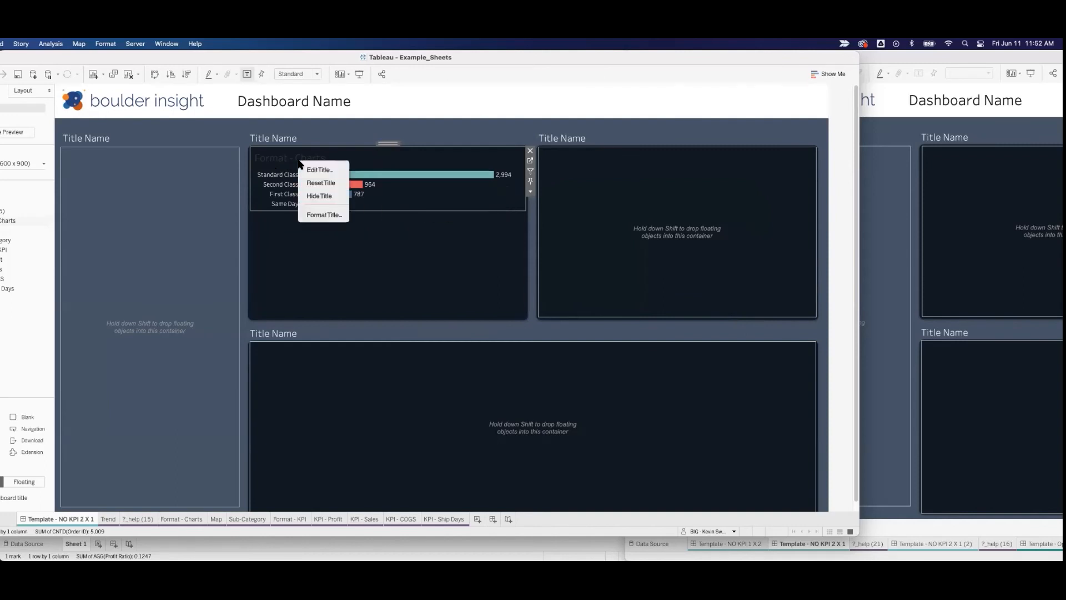
click(318, 197)
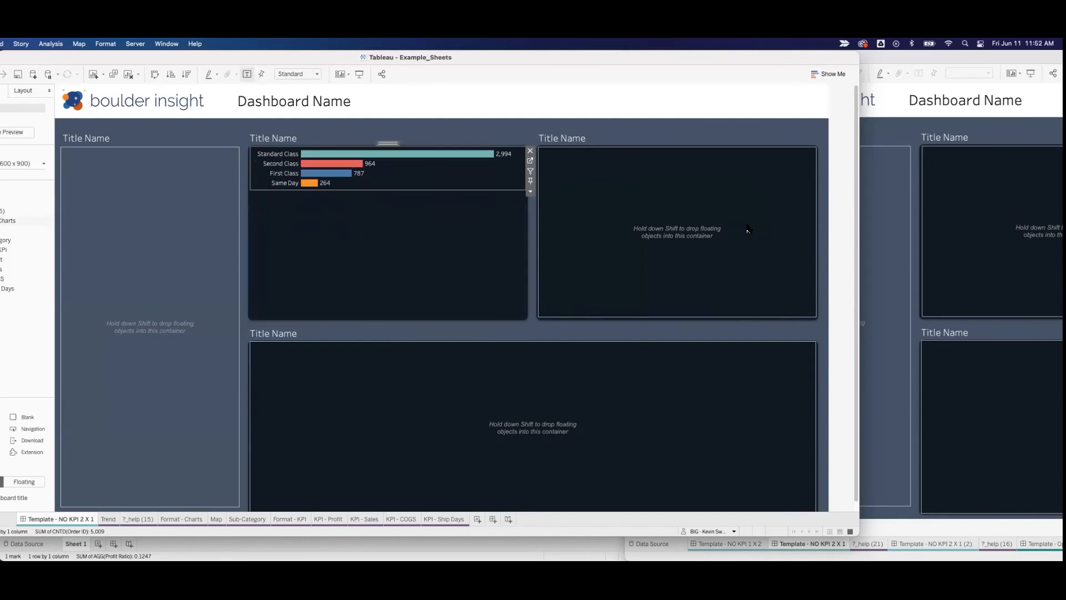
click(844, 215)
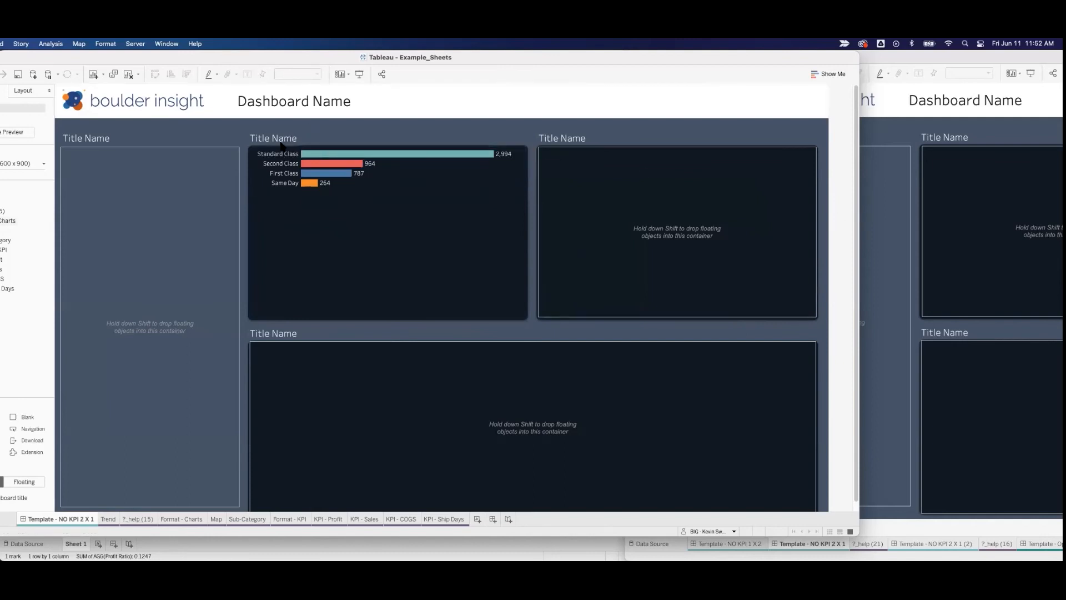
Step: Nudge the Title Name text above the ship mode bar chart upward and move it back down
drag(281, 139, 276, 123)
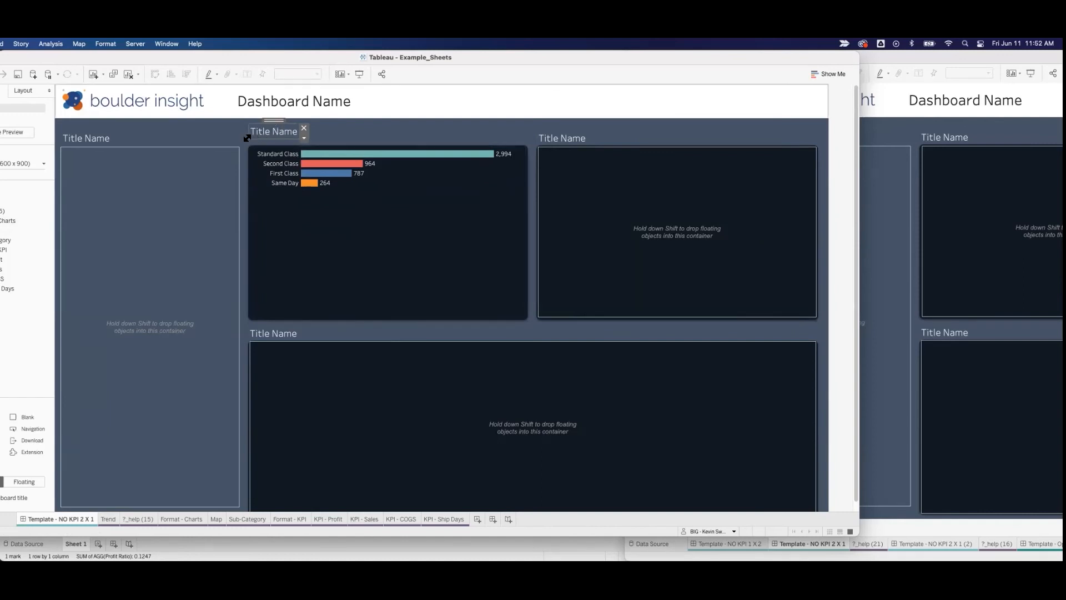
drag(272, 120, 272, 125)
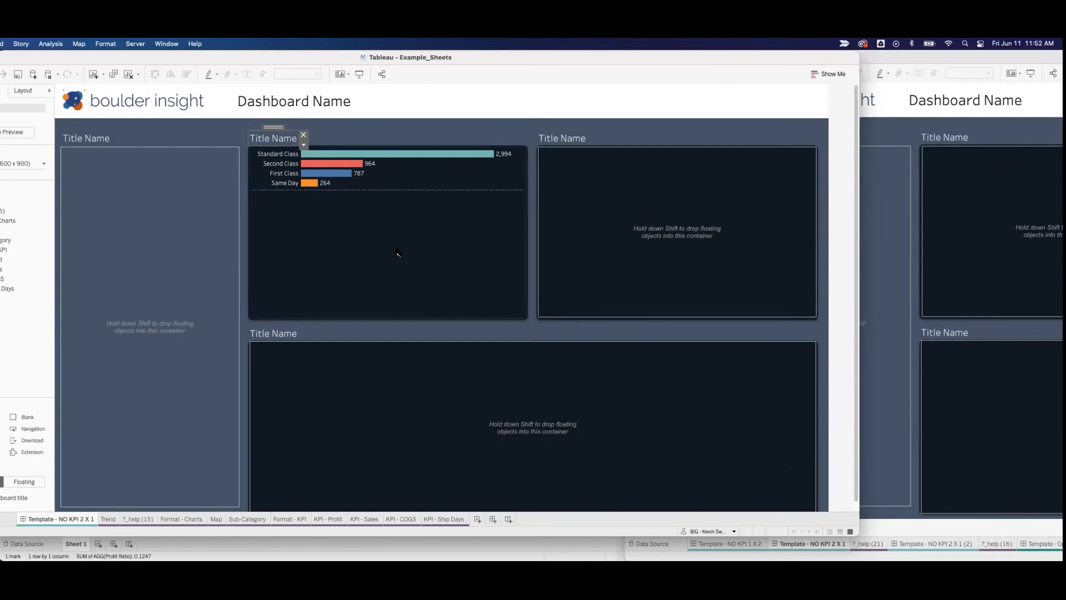
Step: Place the Sub-Category sheet in the second upper chart container and hide its title
drag(3, 241, 631, 226)
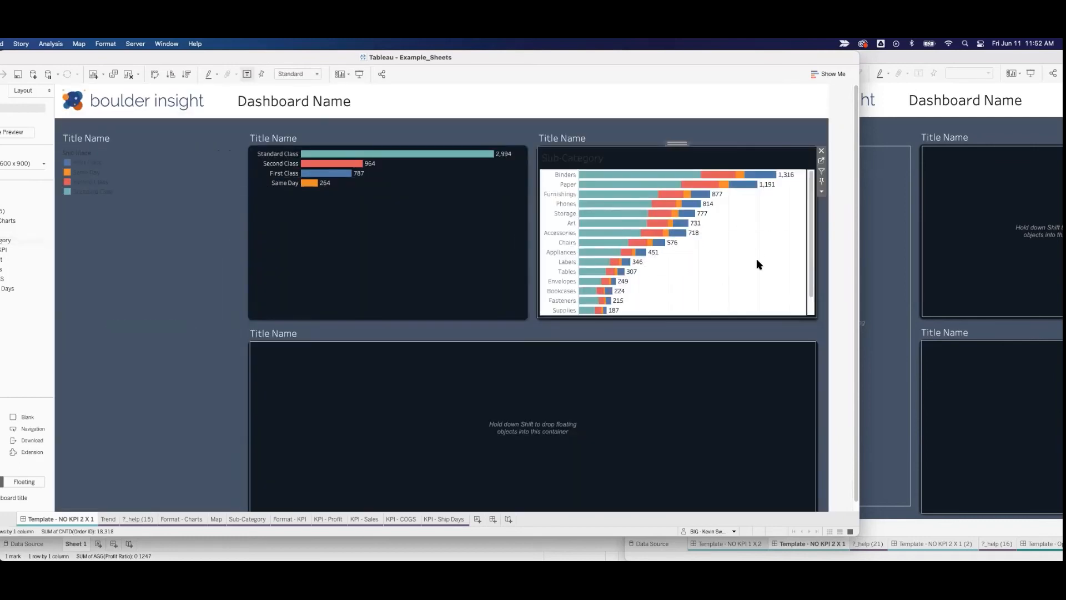
right_click(578, 159)
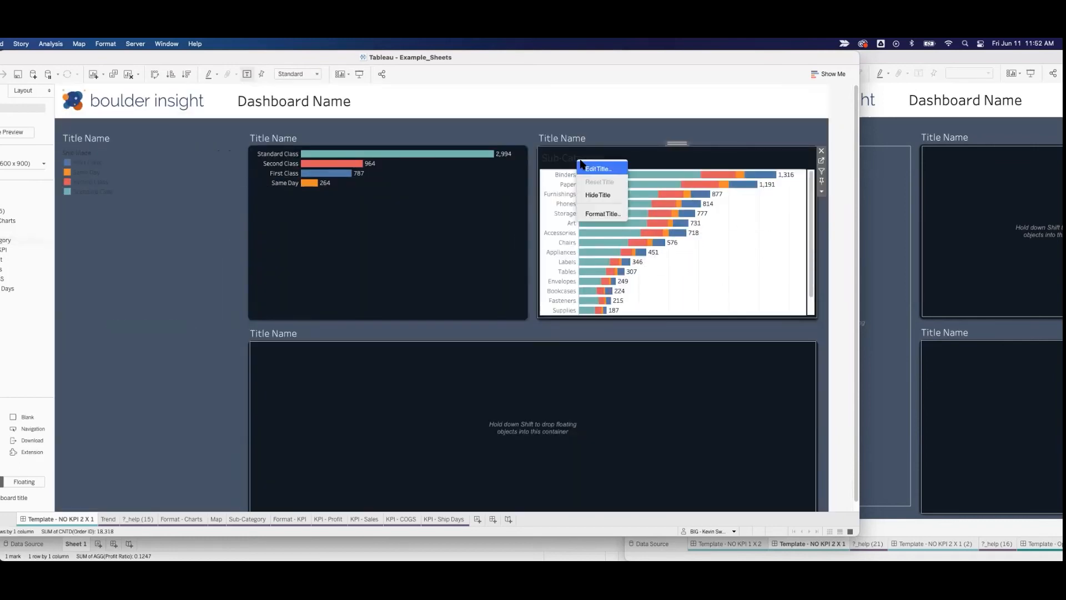
click(593, 195)
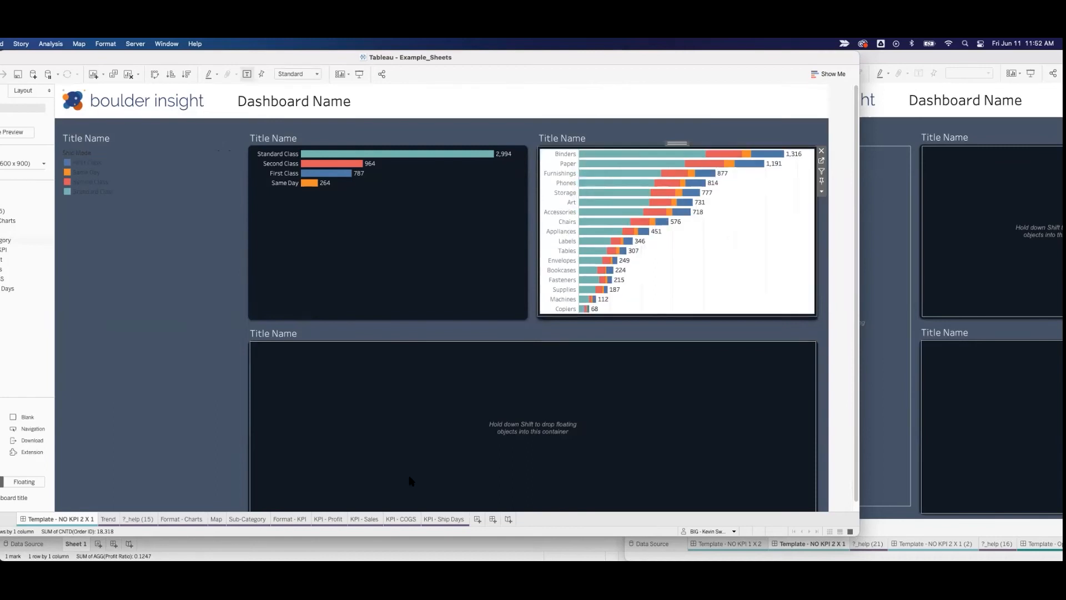
right_click(704, 298)
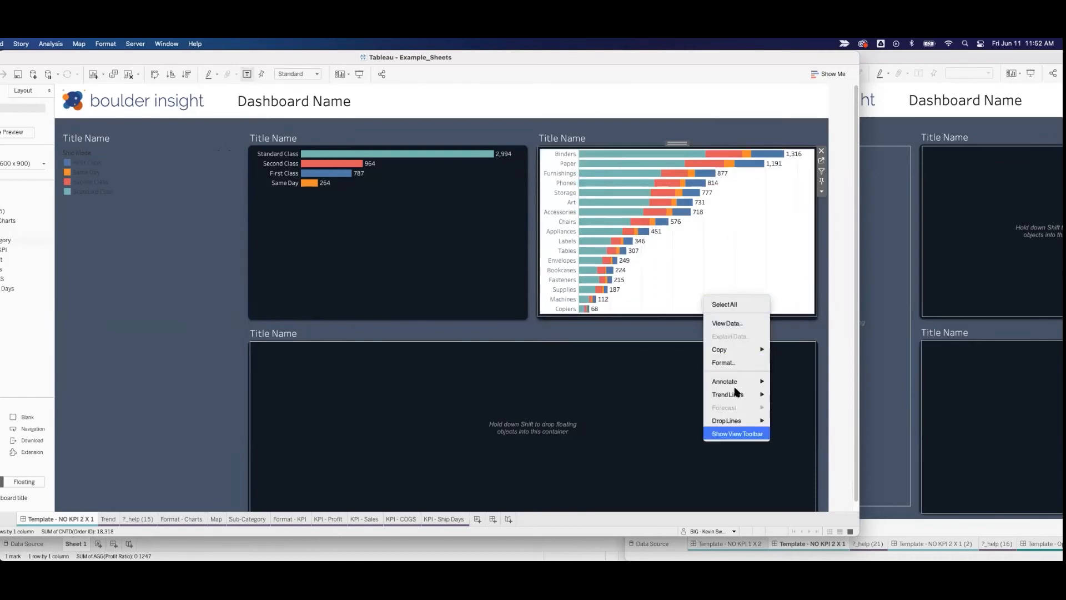
click(613, 512)
right_click(70, 521)
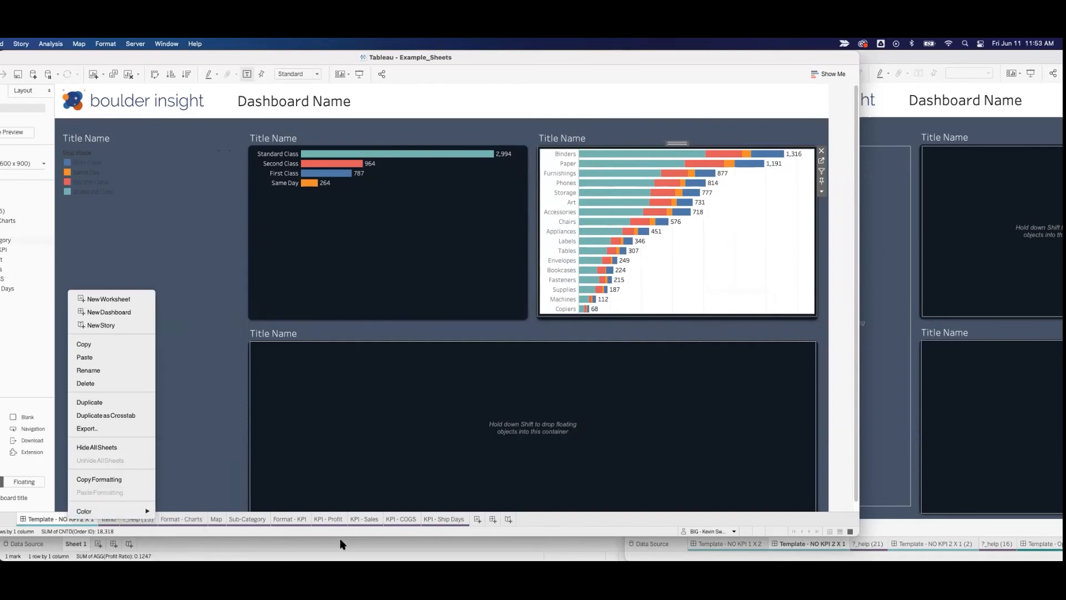
click(325, 192)
click(325, 192)
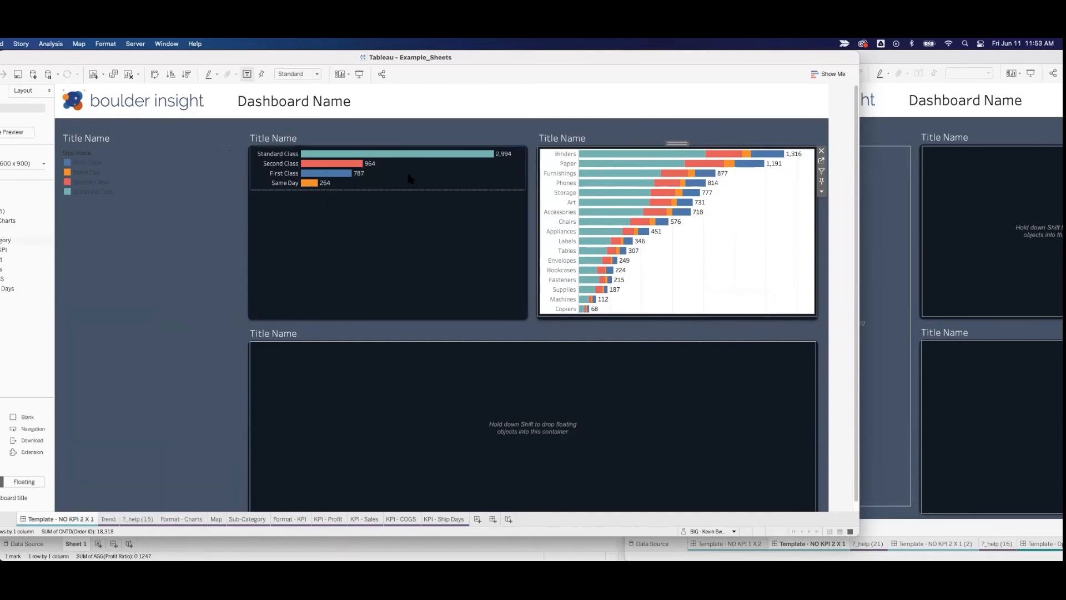
Step: Copy the formatting of the Format - Charts bar chart and paste it onto the Sub-Category chart within the dashboard
right_click(411, 178)
click(89, 517)
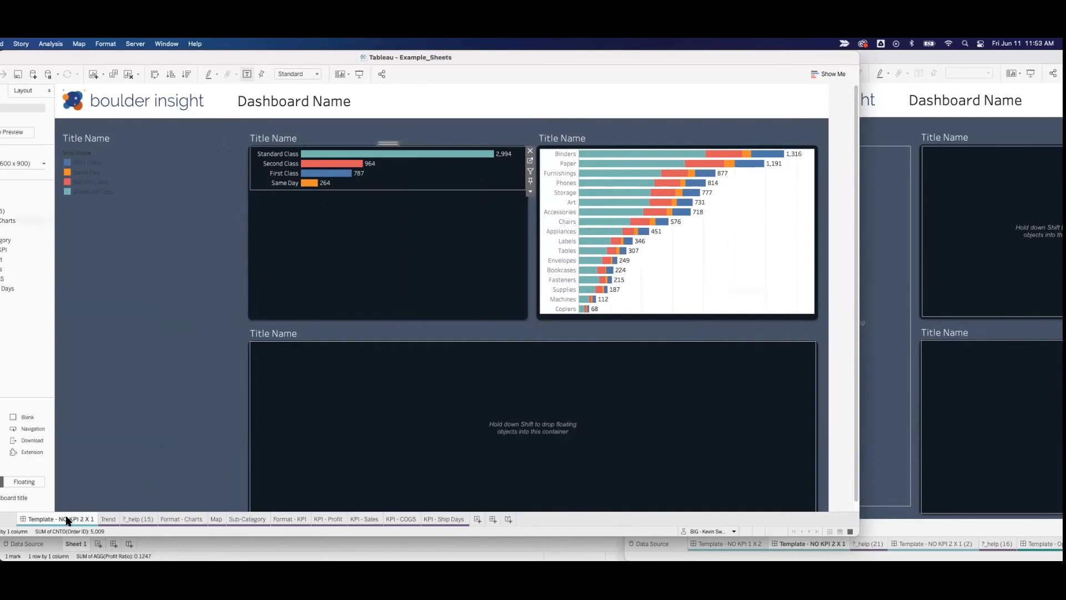
right_click(69, 521)
click(95, 477)
click(725, 272)
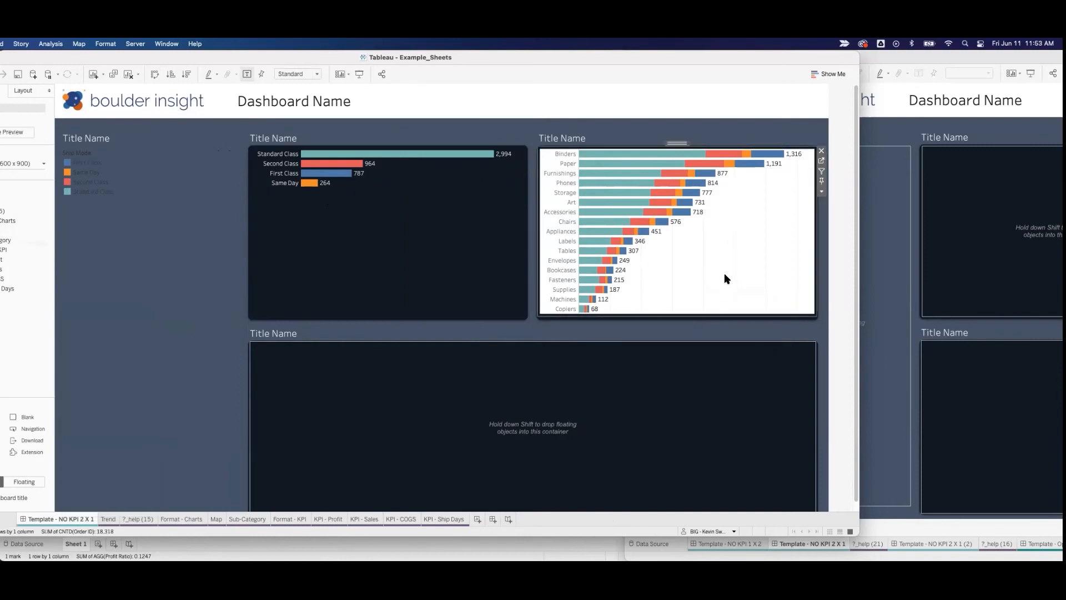
right_click(61, 521)
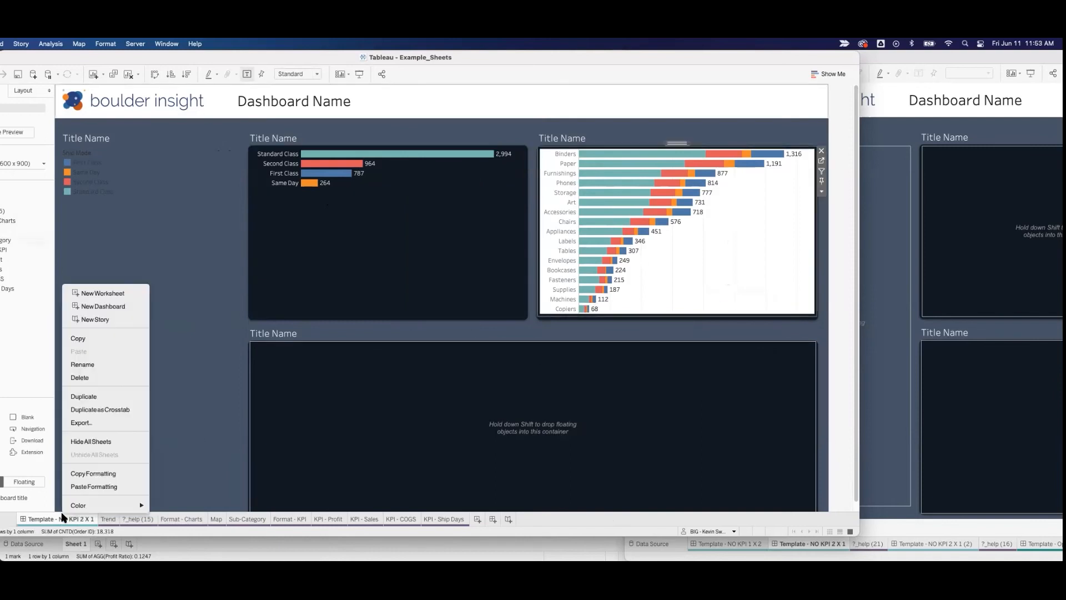
click(93, 488)
click(711, 335)
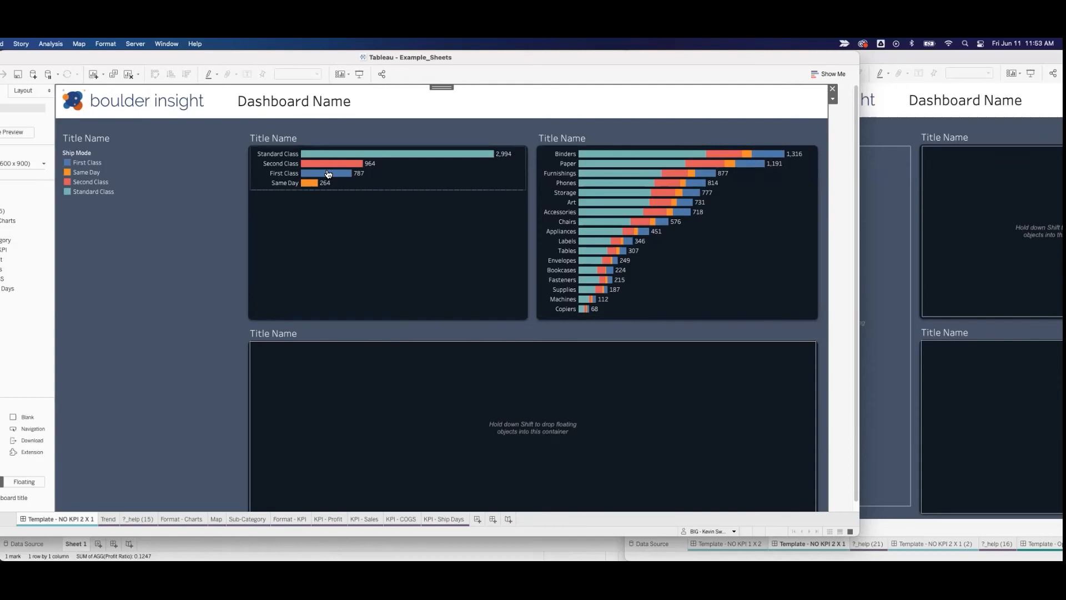
click(350, 101)
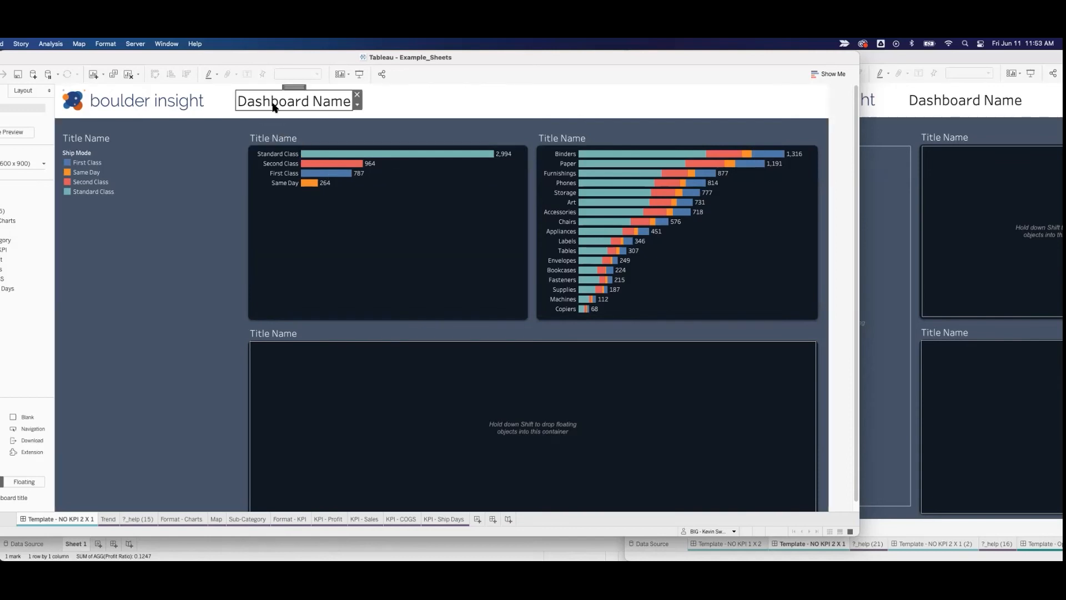
click(563, 183)
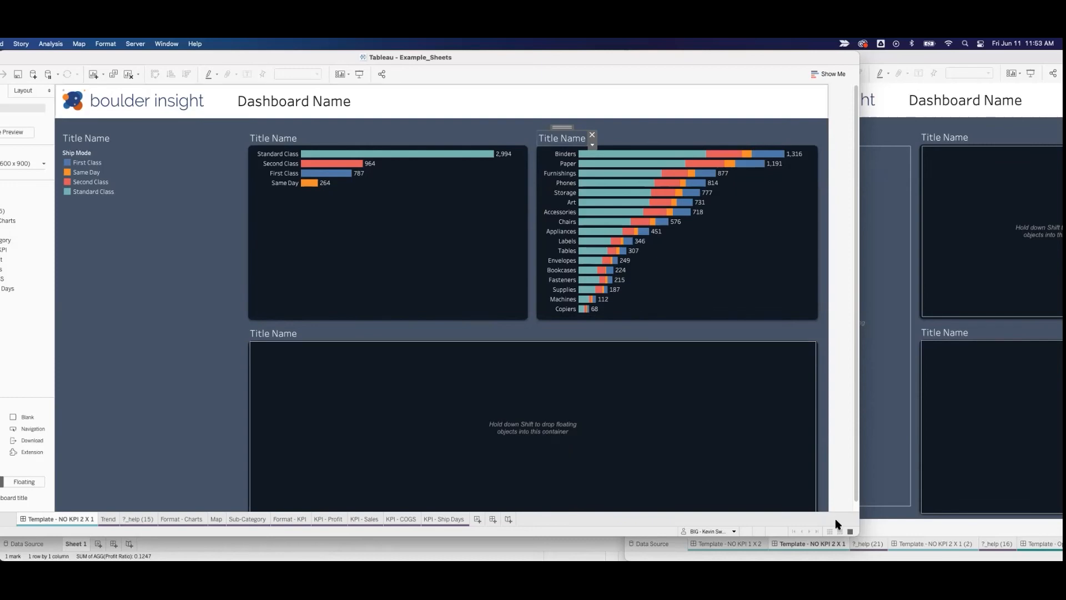
Step: Switch back to the BIG_Templates_v2 workbook and open its Tableau Templates Home dashboard
drag(858, 534, 861, 546)
click(887, 433)
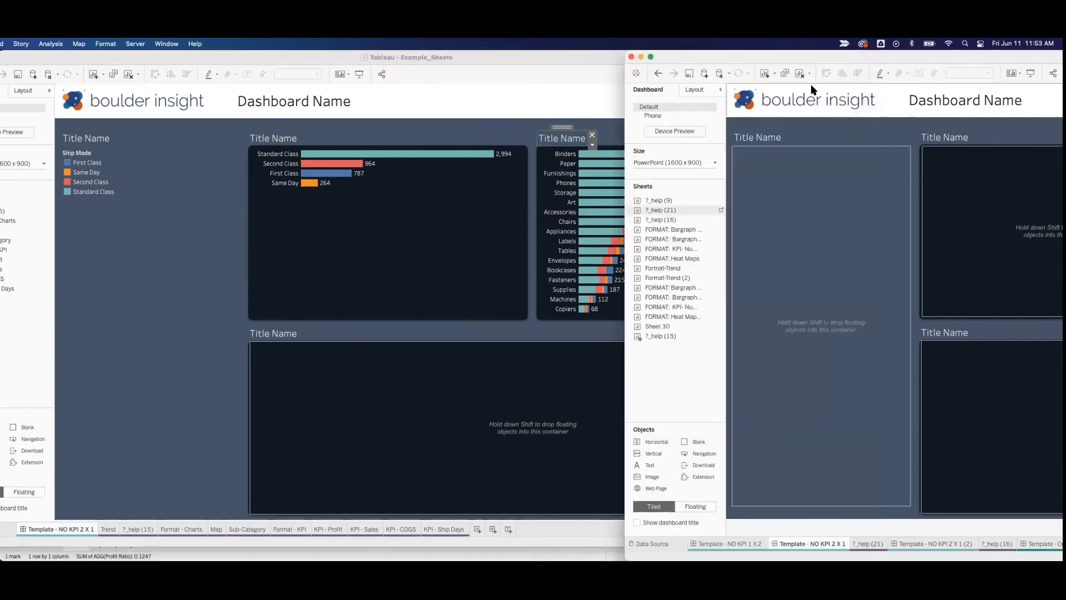
drag(778, 56, 0, 42)
scroll(37, 545, left, 10)
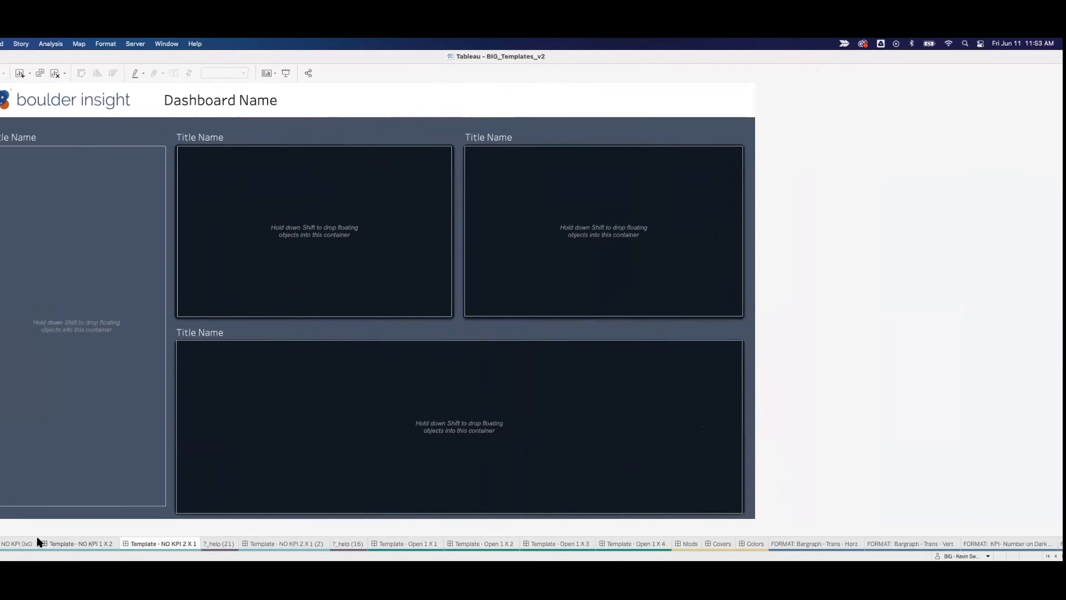
click(1, 544)
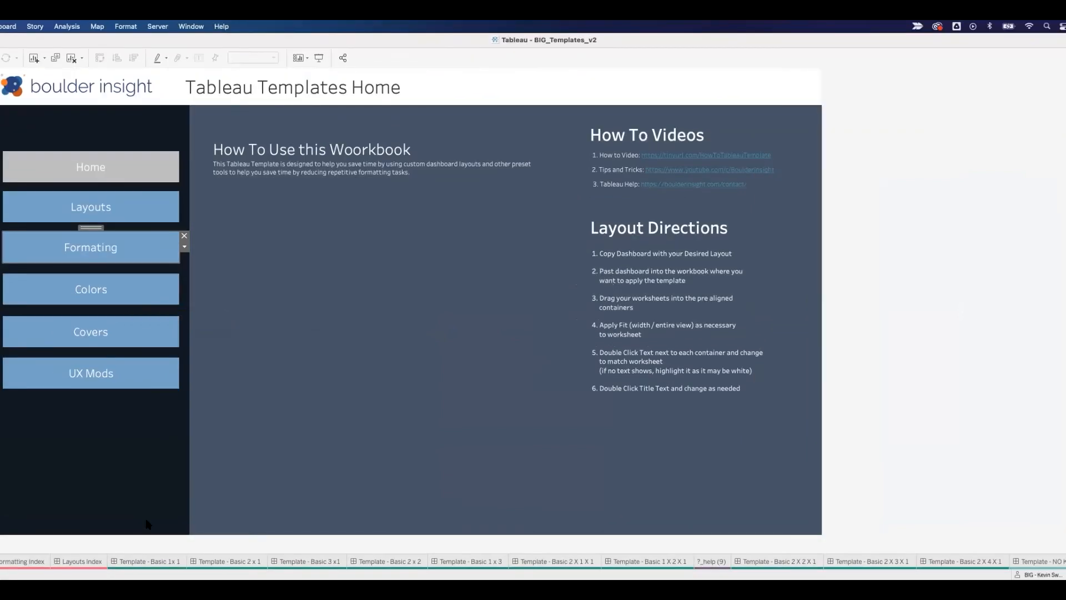
Step: Review the Basic layout template dashboards one after another, from Basic 1x1 through Basic 2 X 4 X 1
mouse_move(151, 545)
click(175, 562)
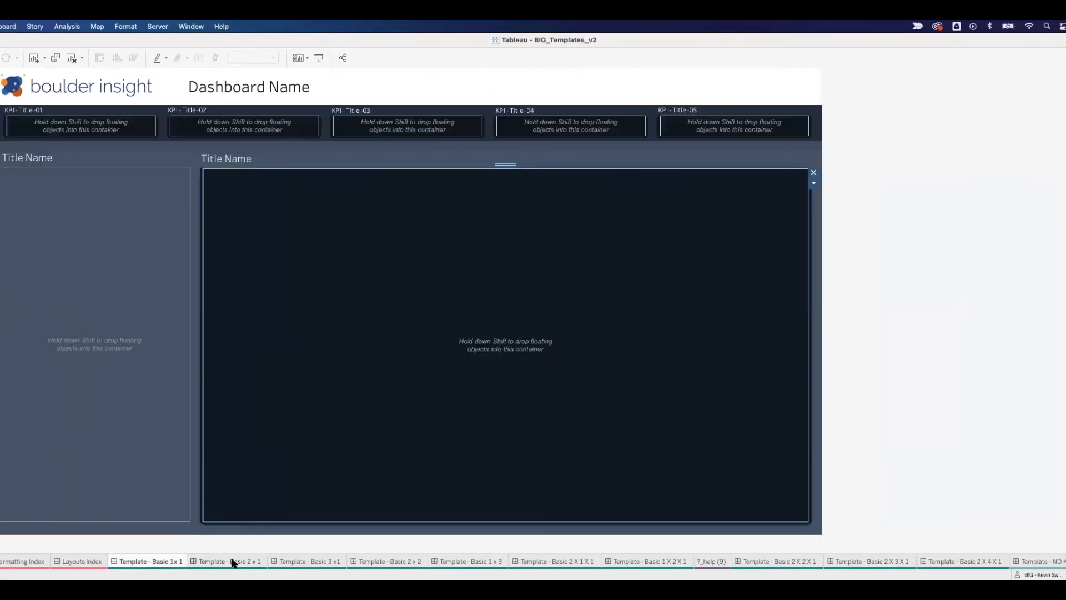
click(233, 562)
click(304, 562)
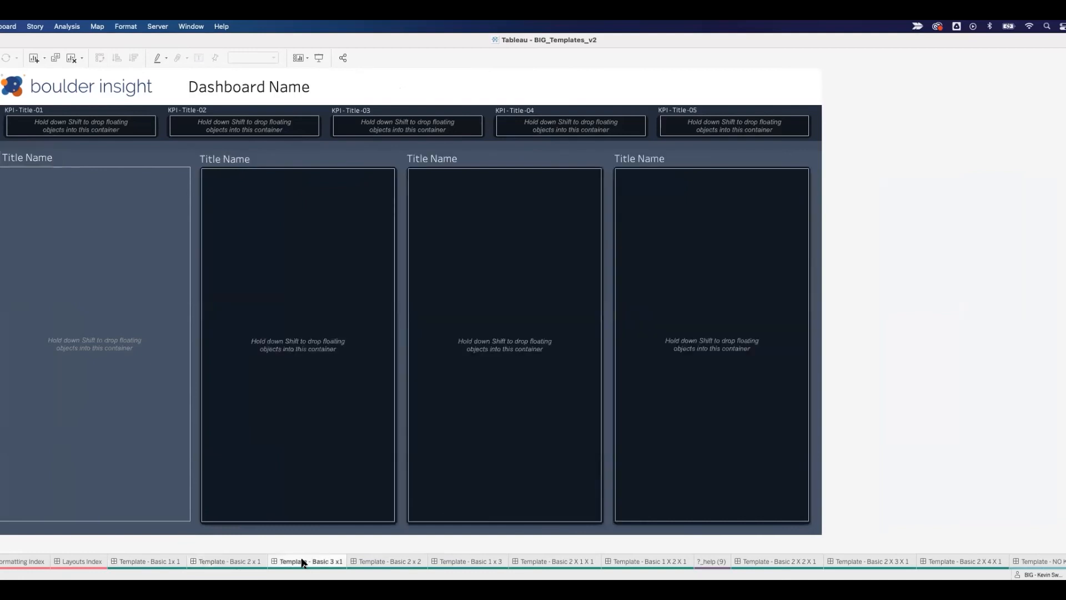
click(390, 562)
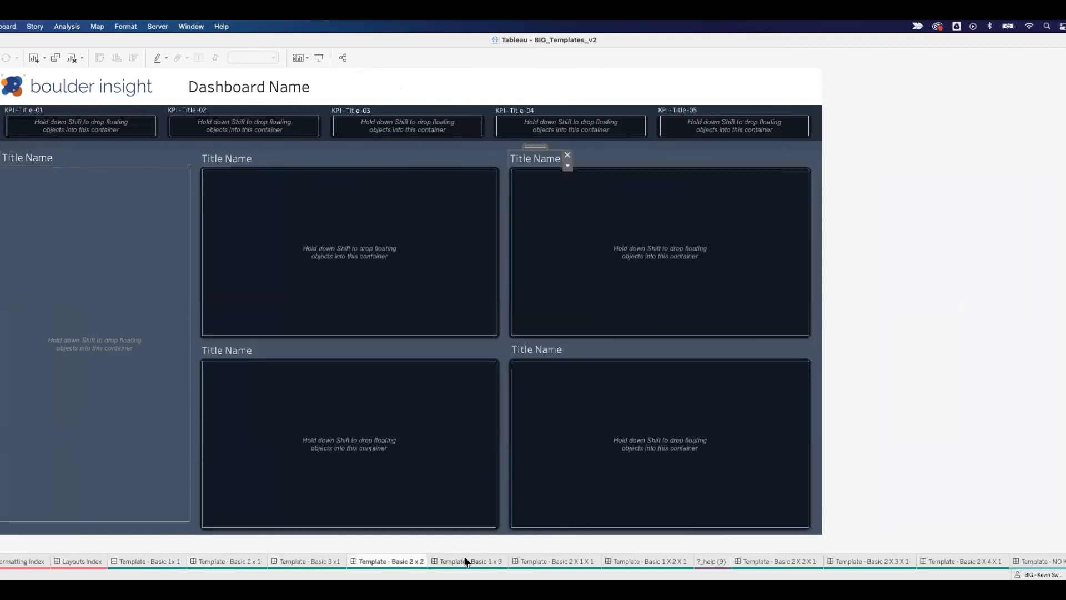
click(470, 562)
click(563, 563)
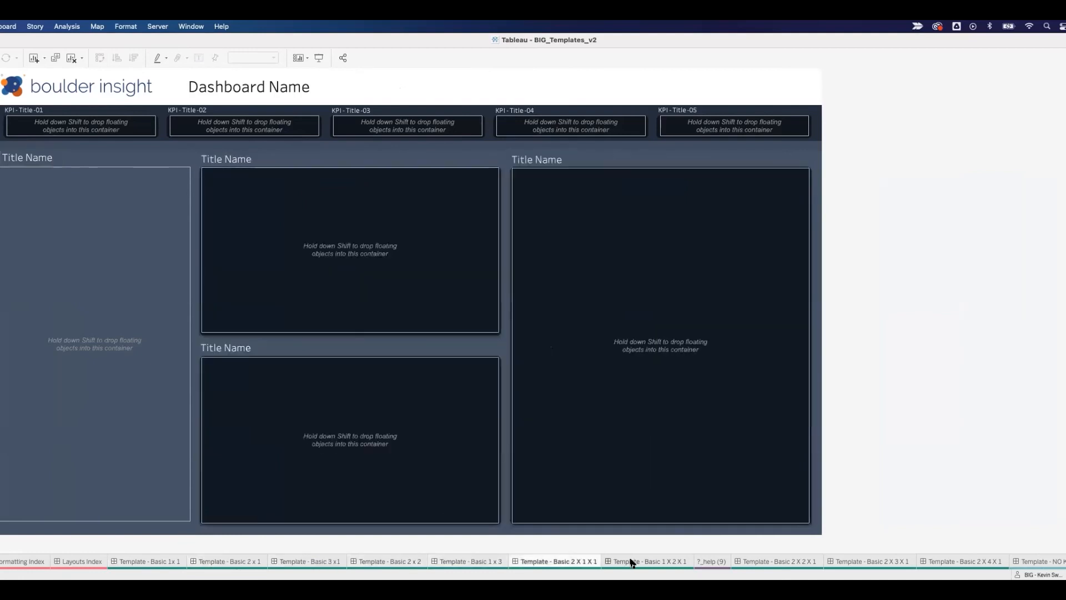
click(631, 562)
click(773, 563)
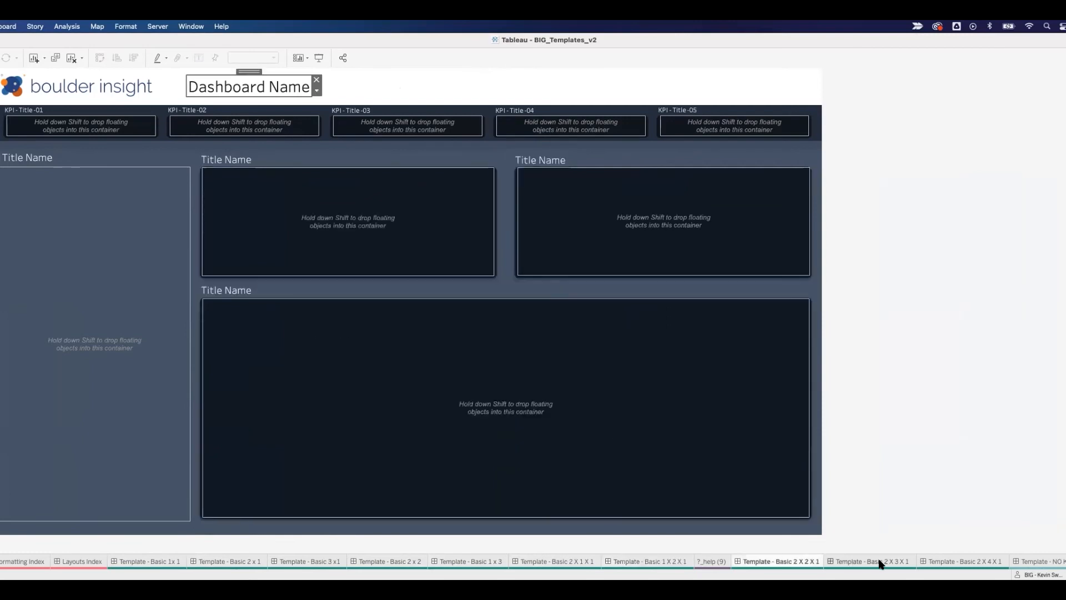
click(880, 562)
click(957, 563)
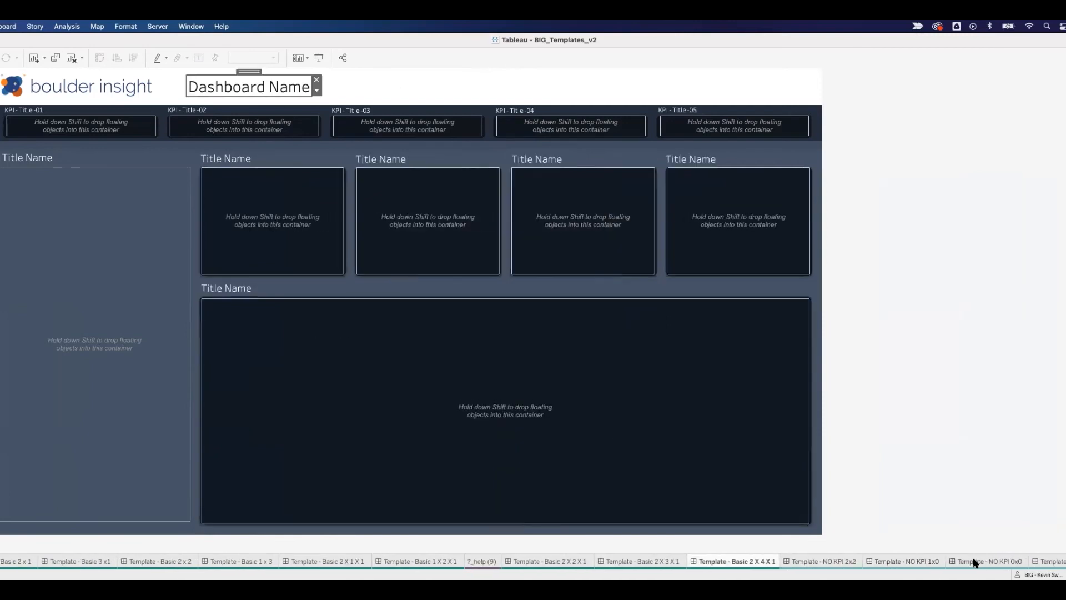
Step: Look through the NO KPI layout templates, from NO KPI 2x2 through NO KPI 2 X 1 (2)
click(823, 562)
click(896, 562)
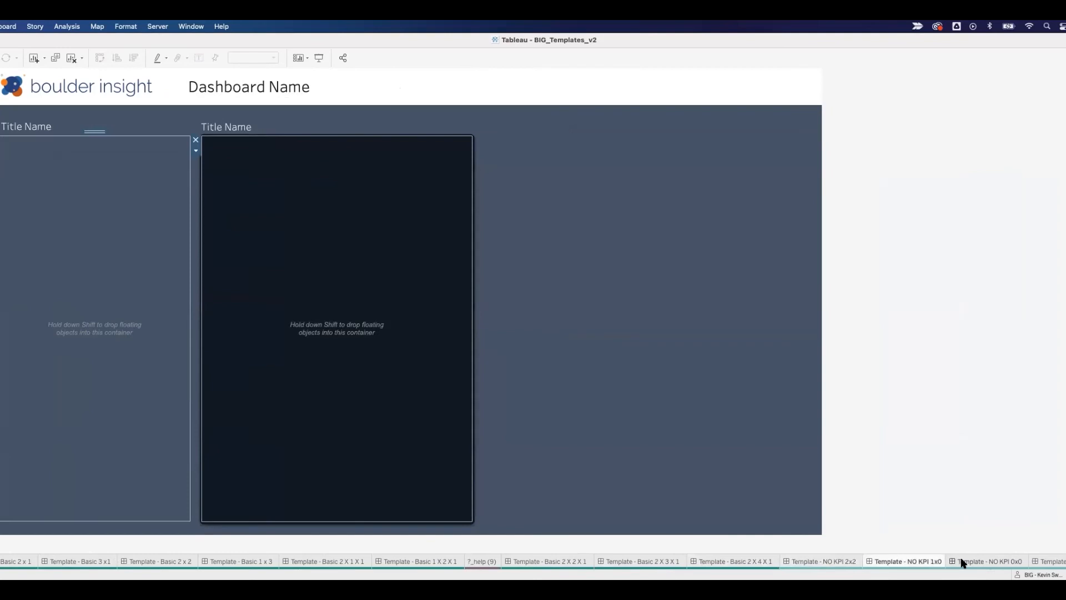
click(962, 563)
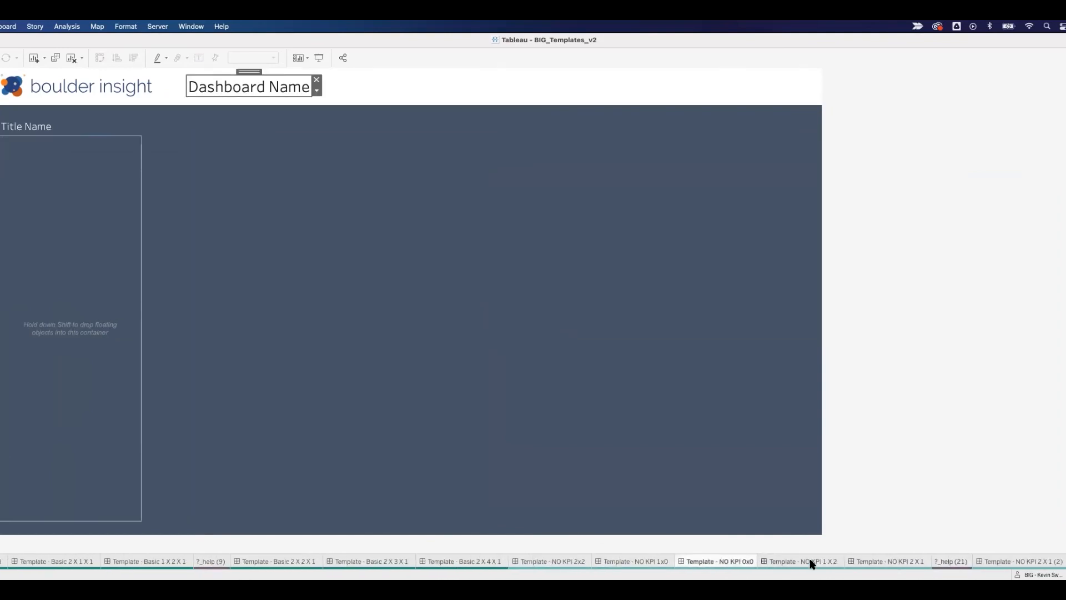
click(812, 562)
click(879, 562)
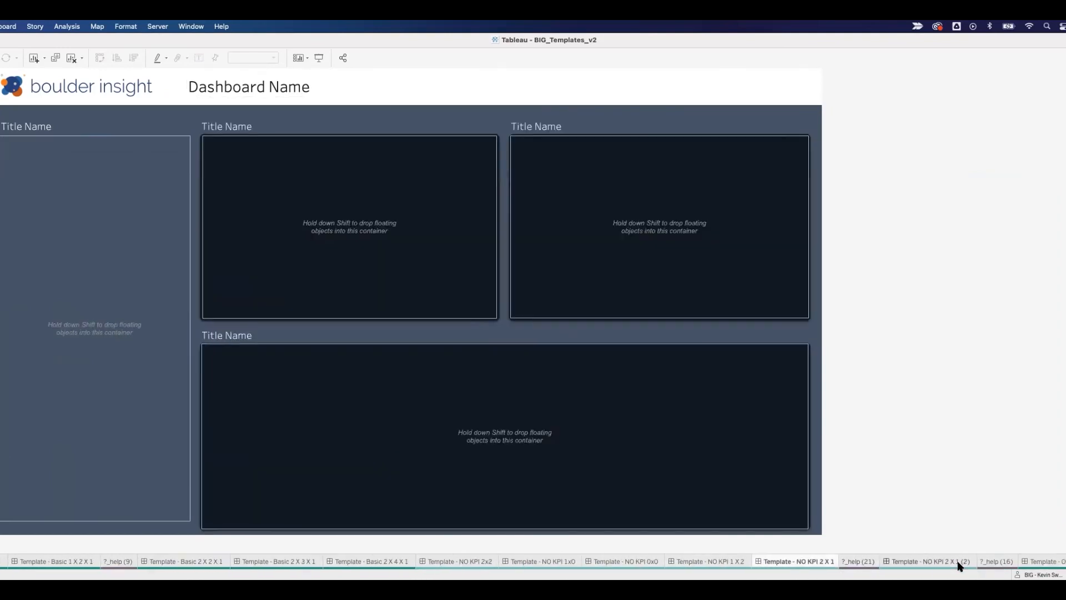
click(846, 563)
Step: Look through the Open layout templates, from Open 1 X 1 through Open 1 X 4
click(975, 563)
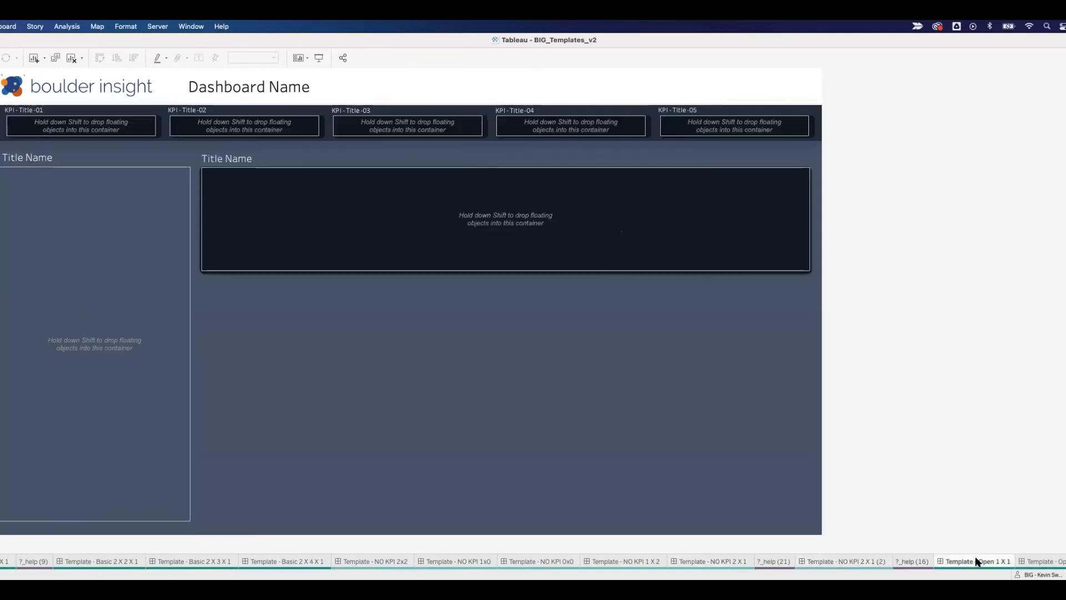
click(759, 561)
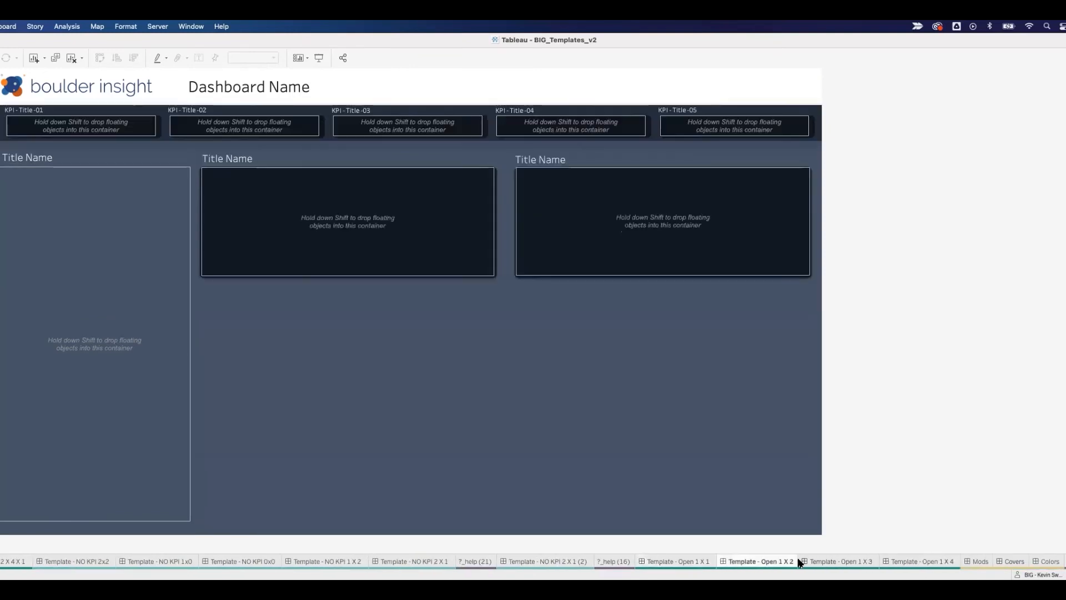
click(823, 562)
click(908, 562)
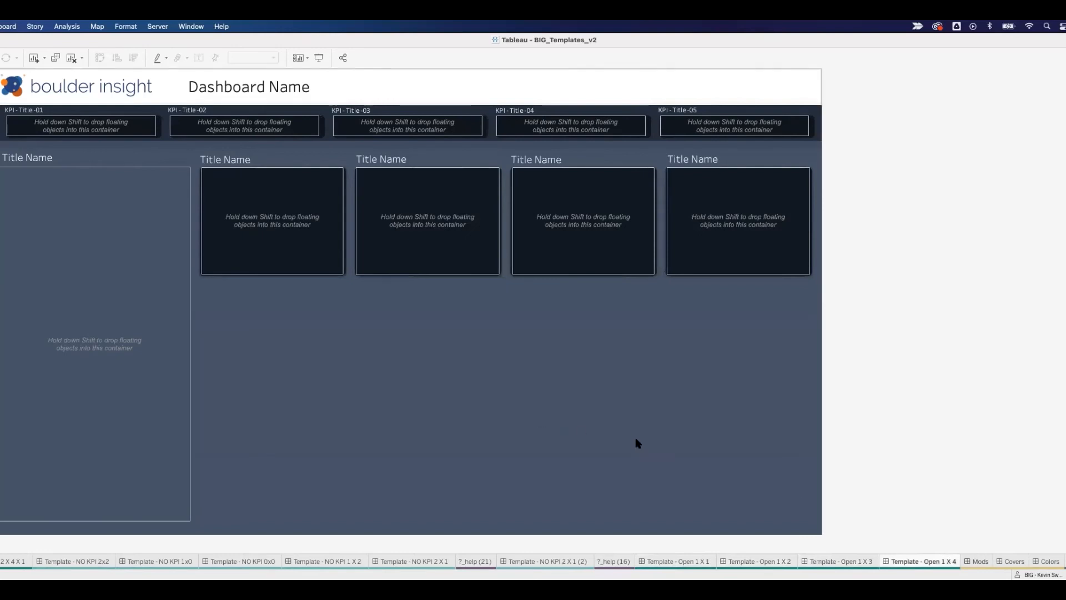
Step: Open the Colors dashboard to view the brand and data story color palettes
scroll(1044, 564, right, 2)
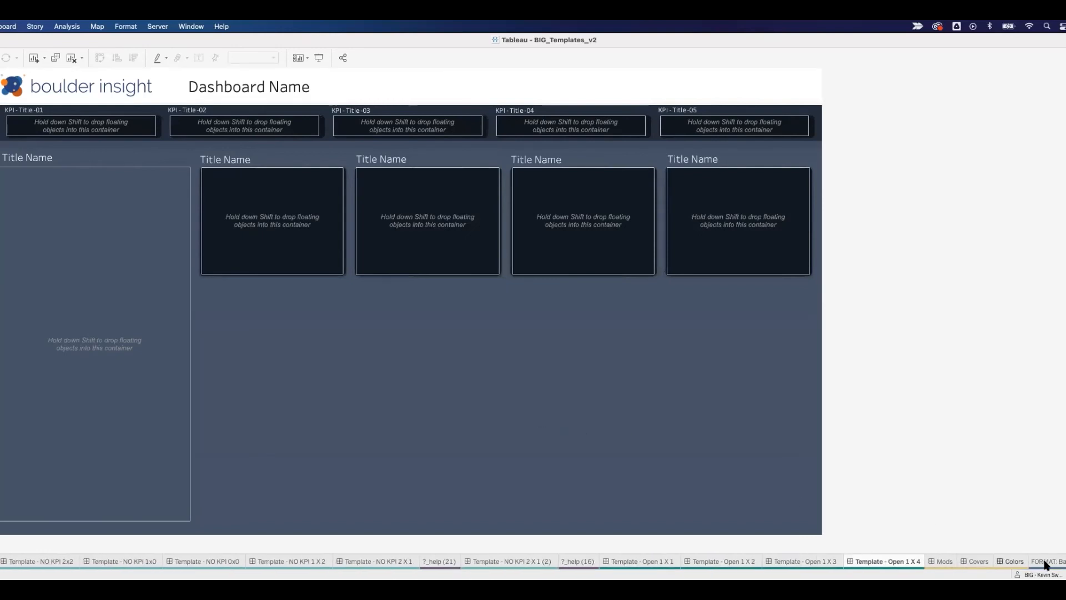
scroll(1006, 563, right, 3)
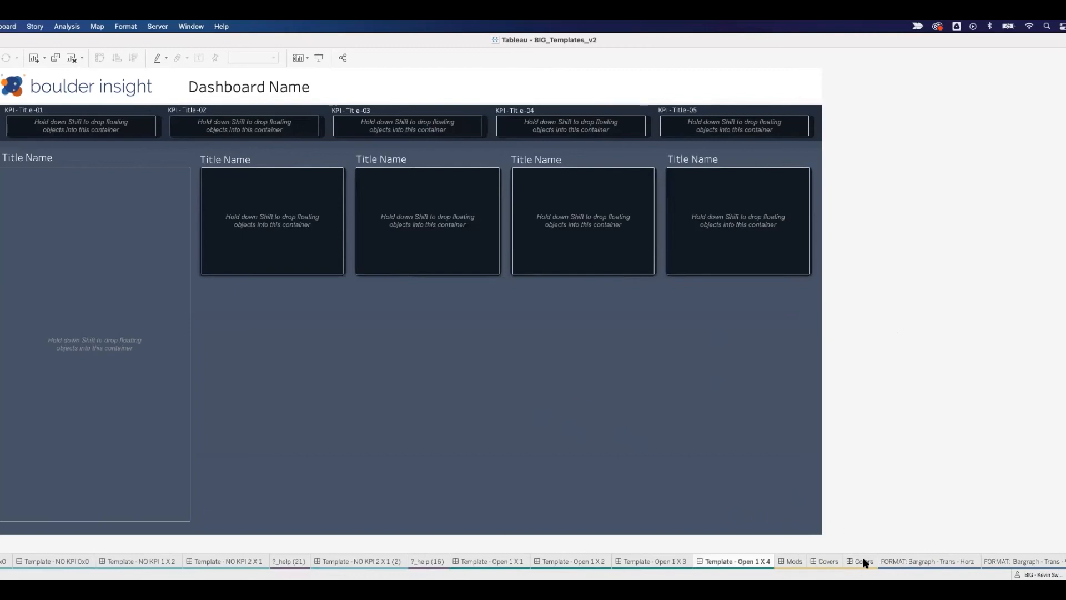
mouse_move(863, 559)
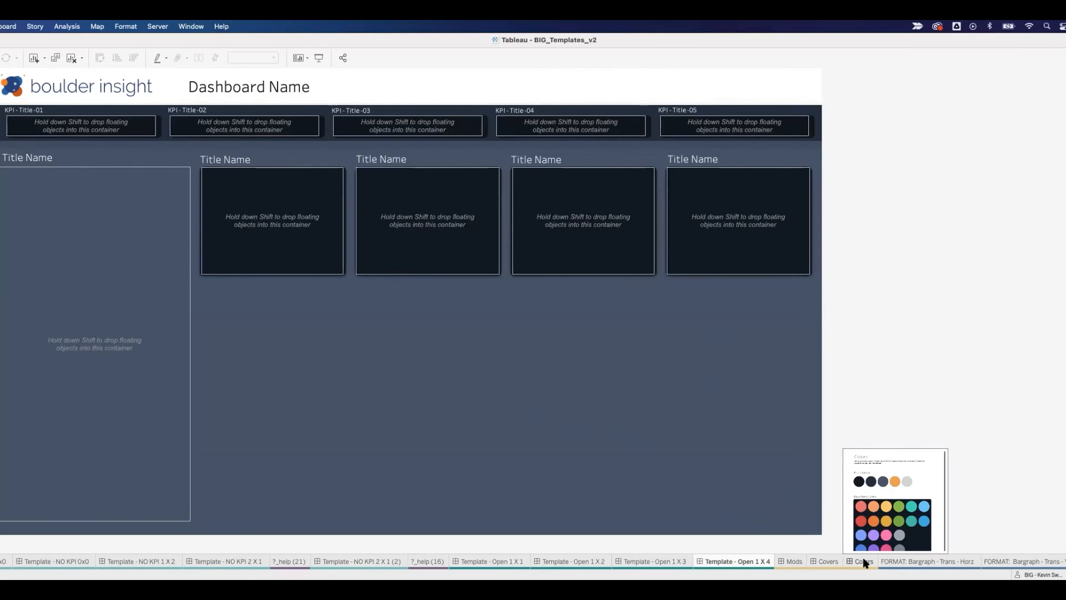
click(863, 561)
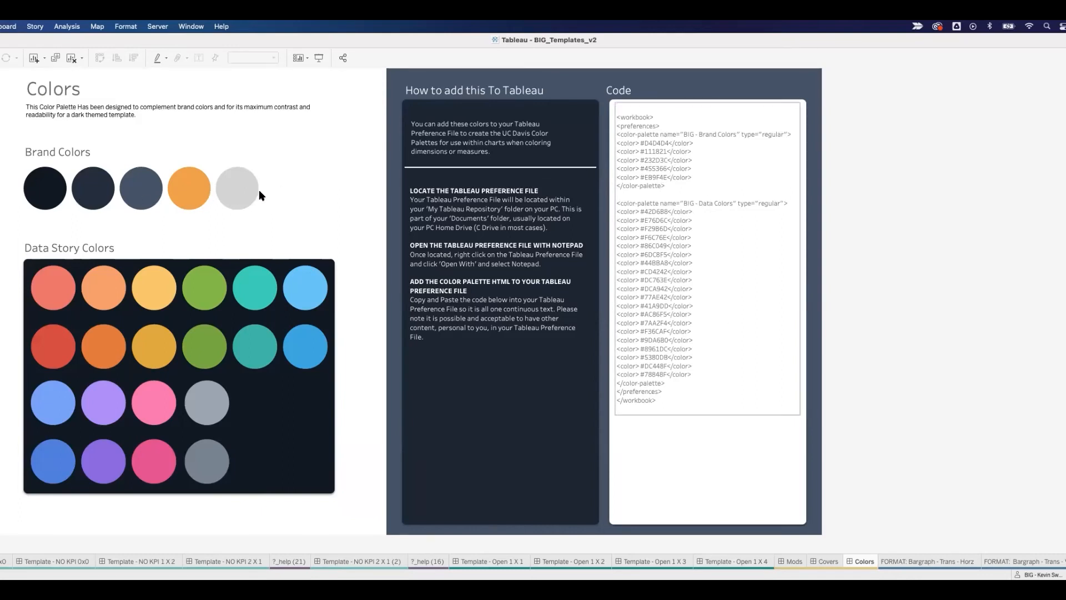
Step: Open the color palette code text object for editing, select all of its code, and close it without changes
click(677, 136)
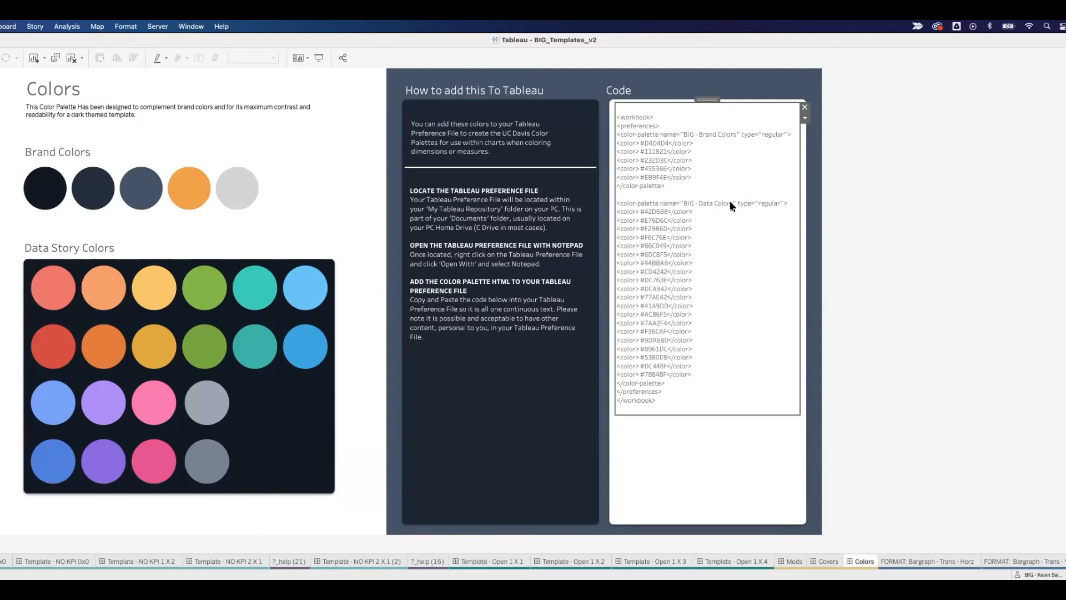
double_click(662, 398)
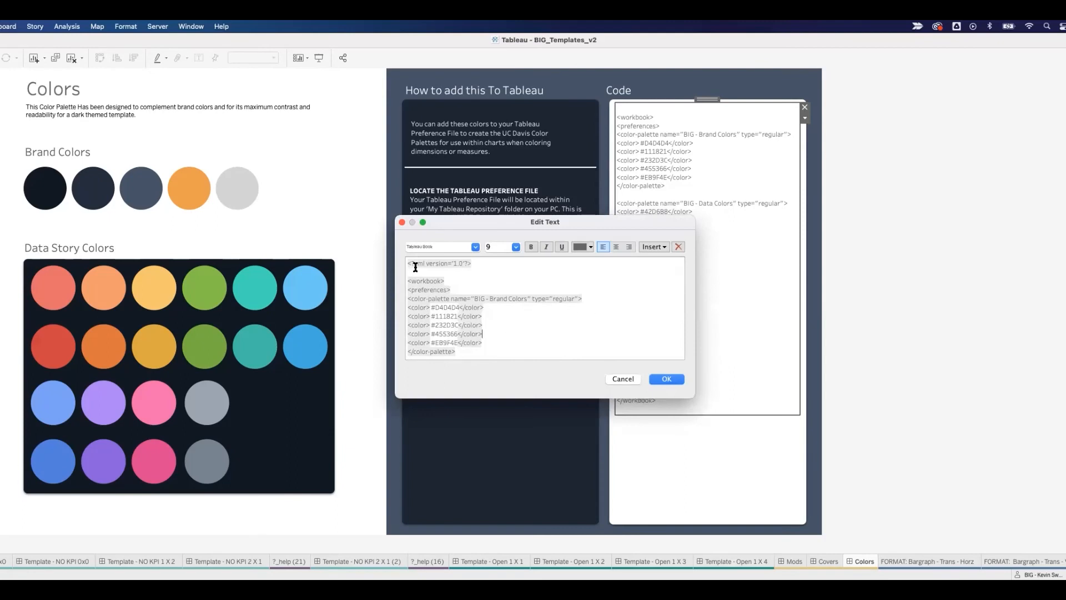
drag(408, 264, 510, 361)
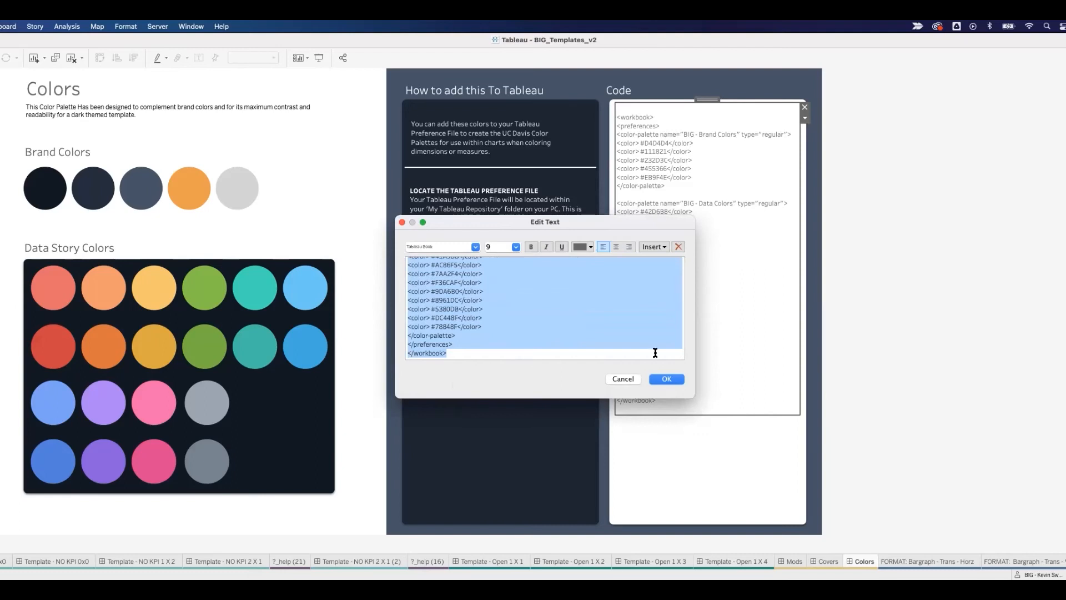
click(622, 381)
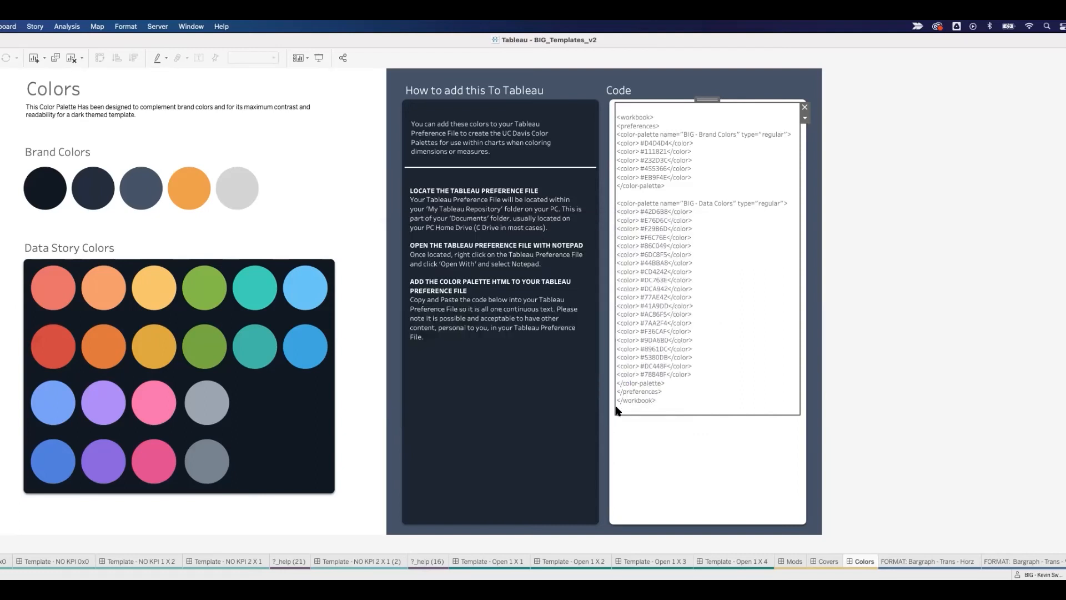
Step: Switch to Finder and open Preferences.tps from the My Tableau Repository folder in Documents
key(super+Tab)
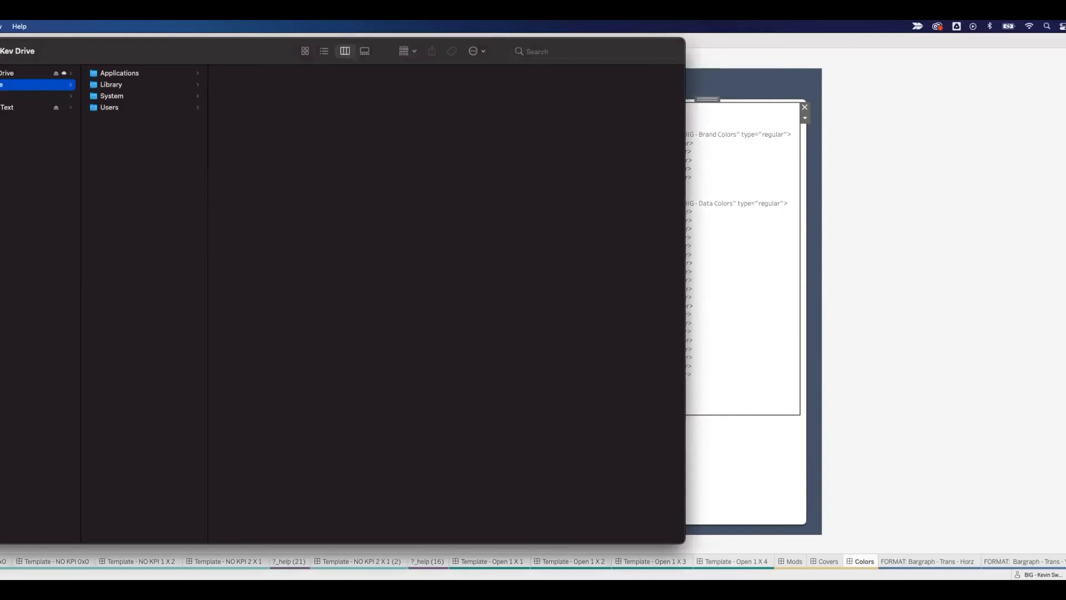
drag(129, 52, 393, 66)
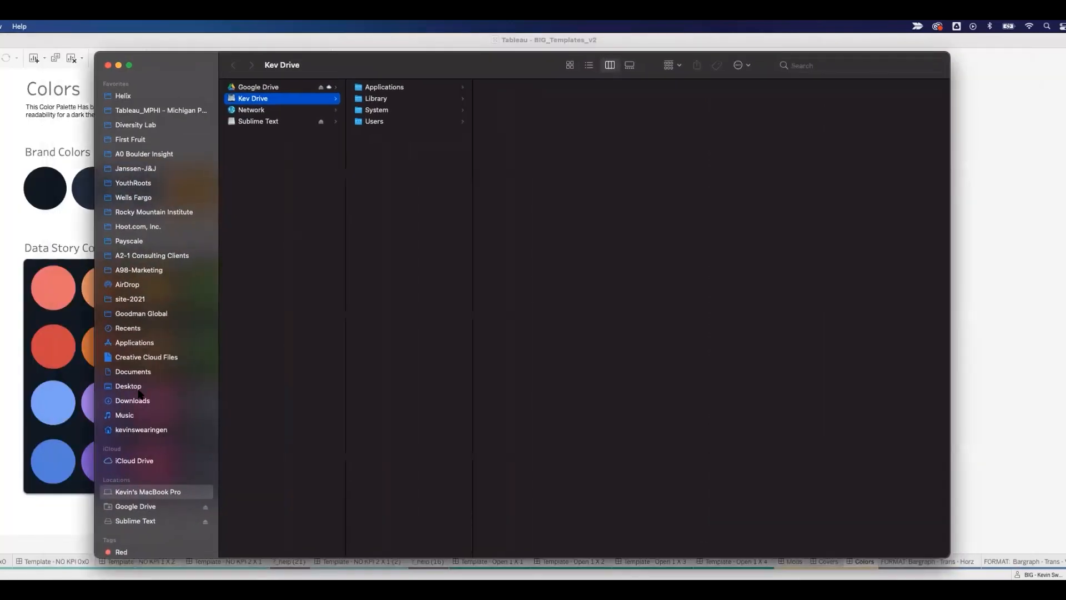
click(136, 372)
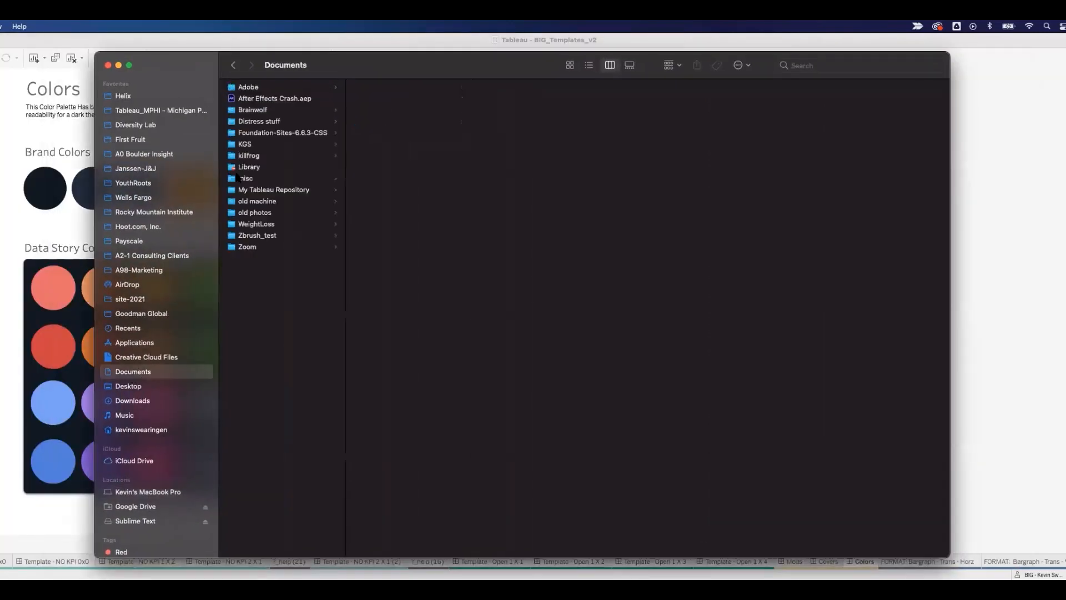
click(263, 191)
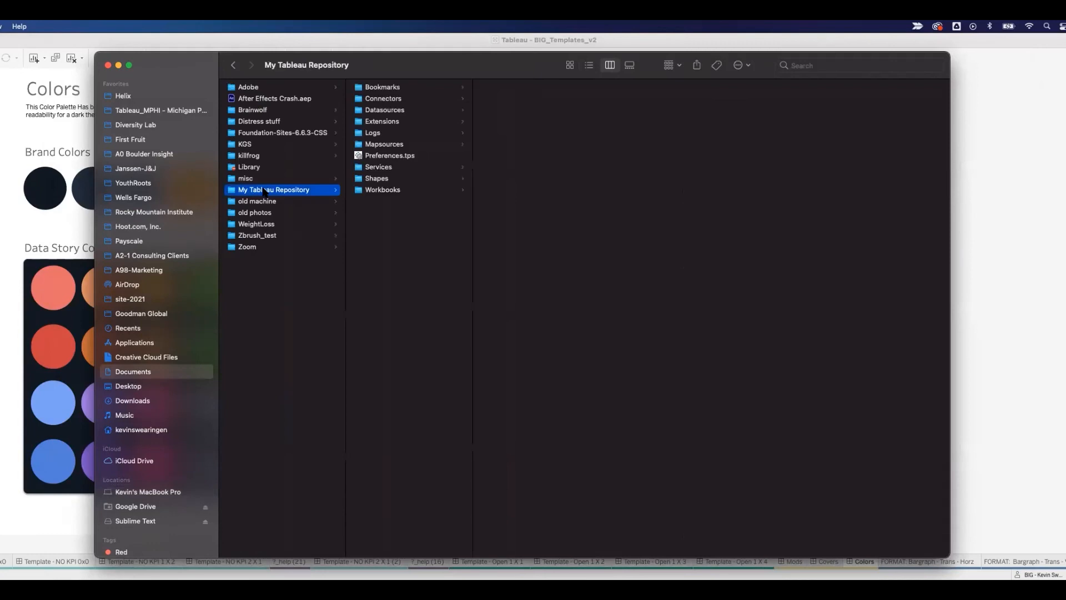
double_click(394, 156)
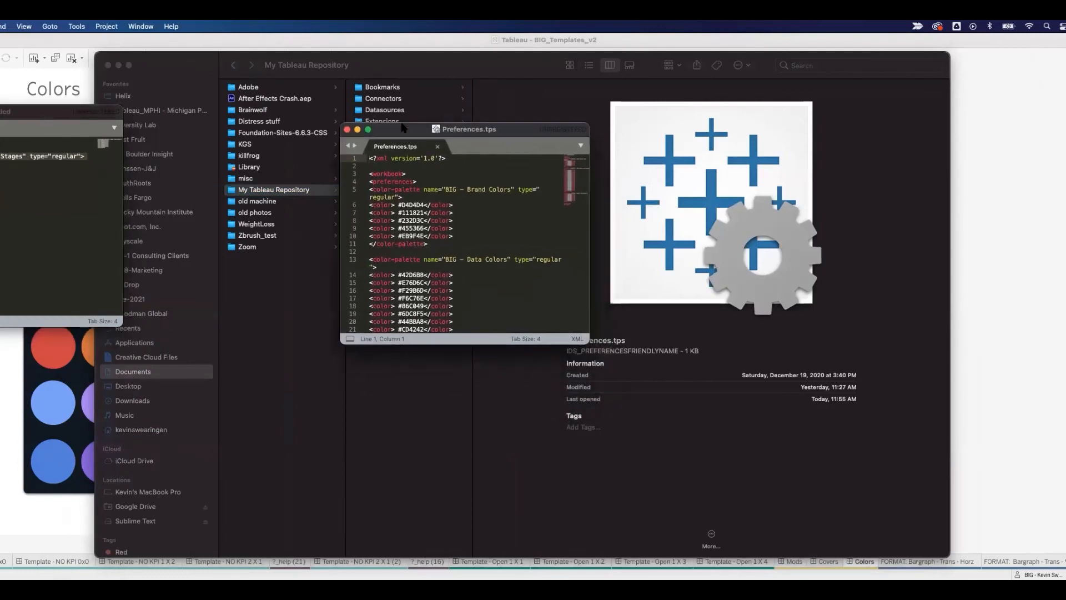
Step: Enlarge the Preferences.tps window, select all of its palette code, close the file and return to Tableau
drag(570, 317, 699, 541)
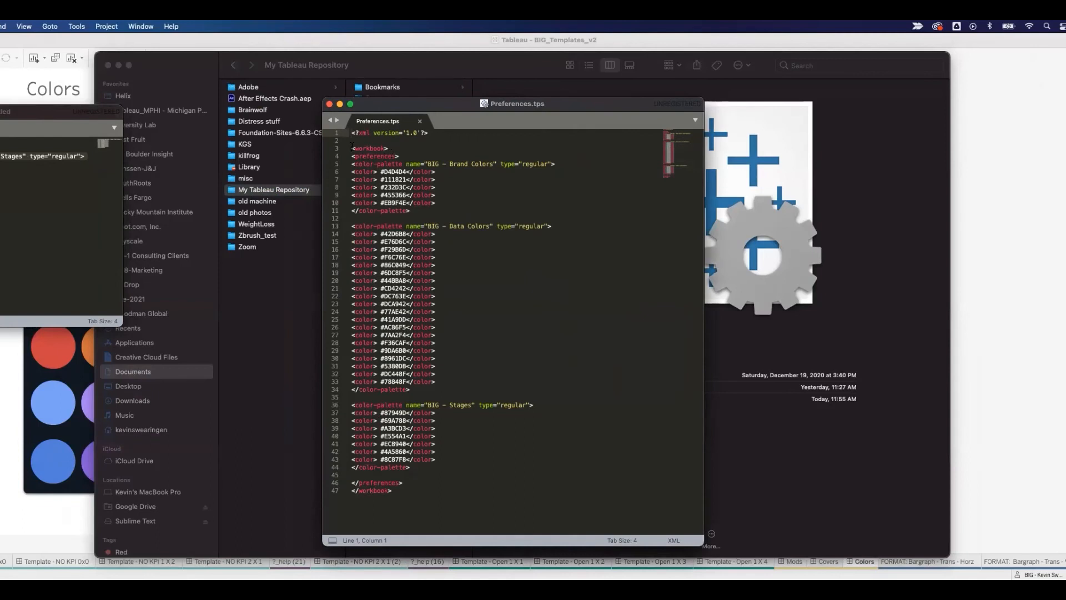
drag(355, 133, 401, 491)
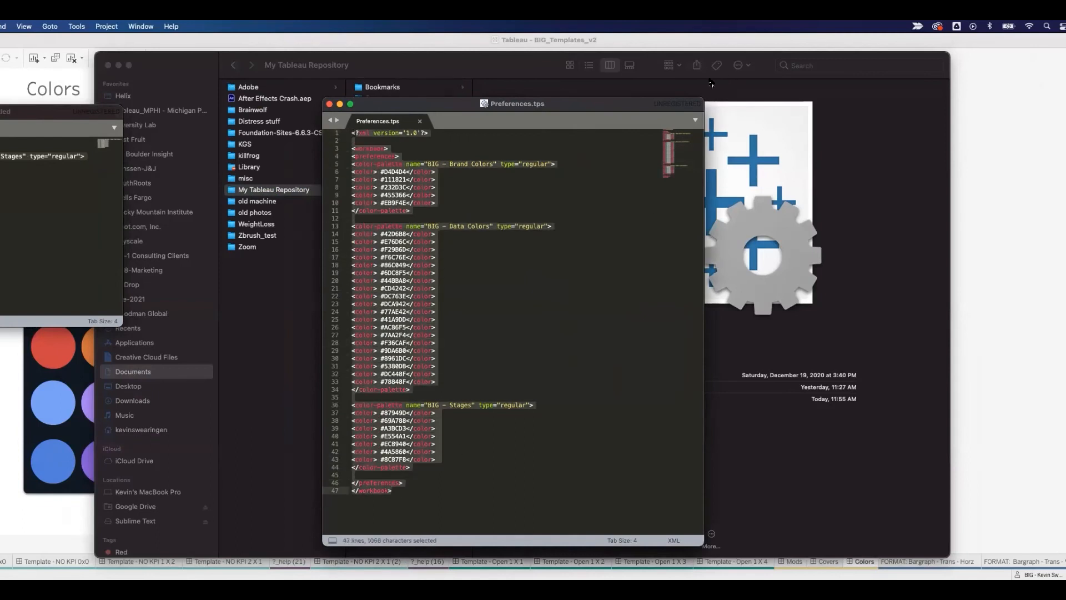
click(328, 103)
click(1014, 157)
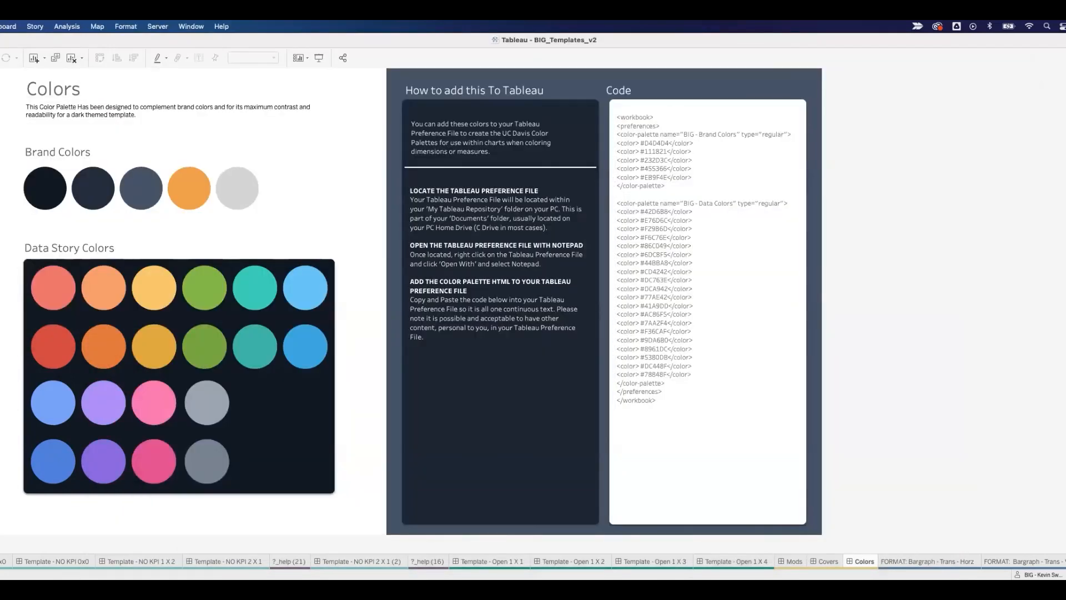
Step: Check the available color palettes for Category on the FORMAT: Bargraph - Trans - Horz sheet and cancel the color editing
click(925, 561)
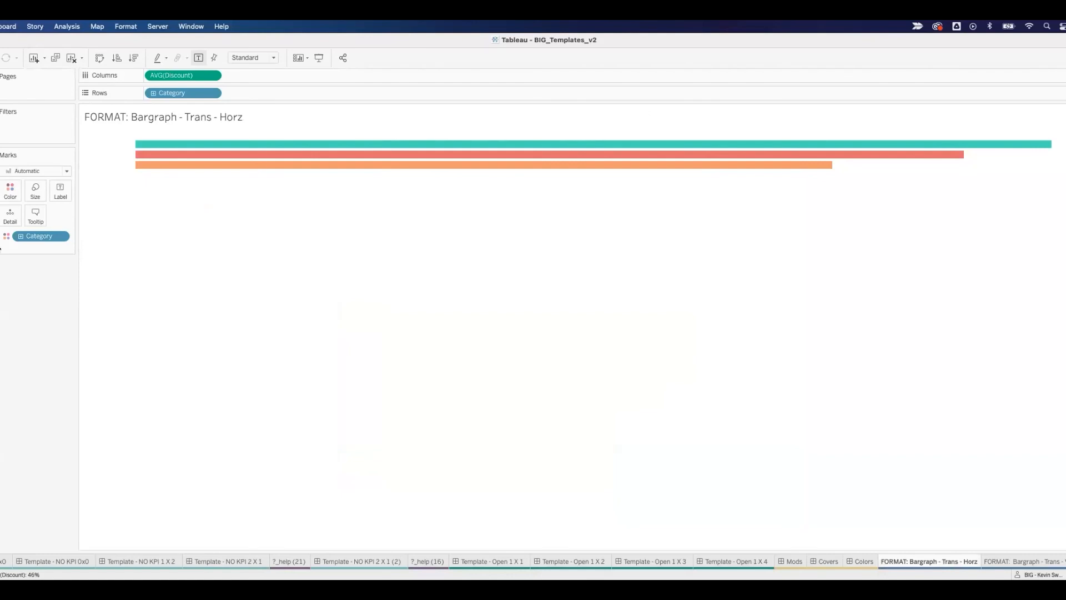
click(10, 191)
click(50, 225)
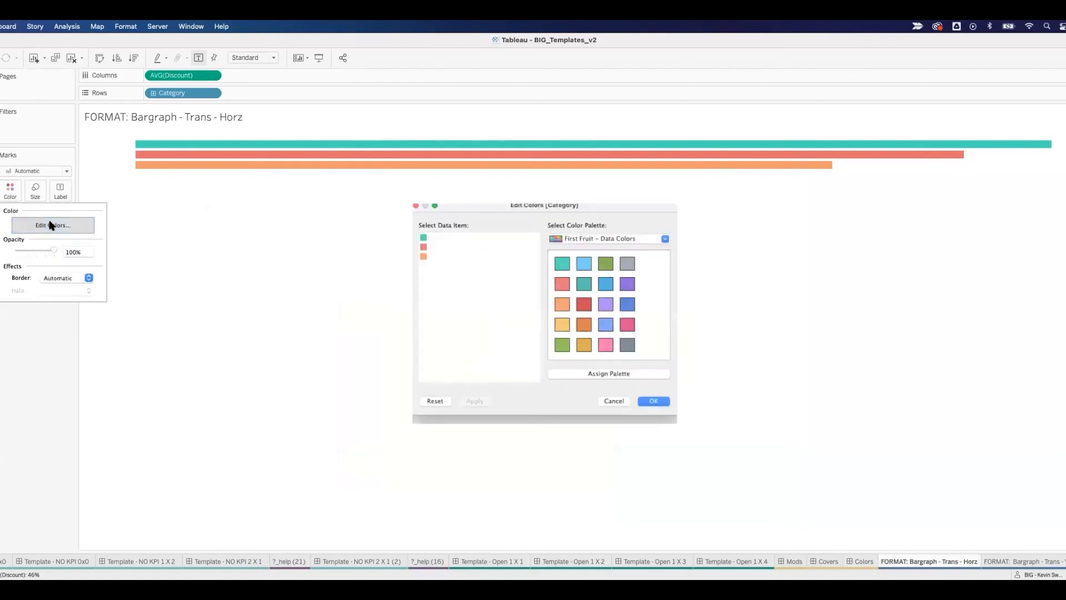
click(639, 232)
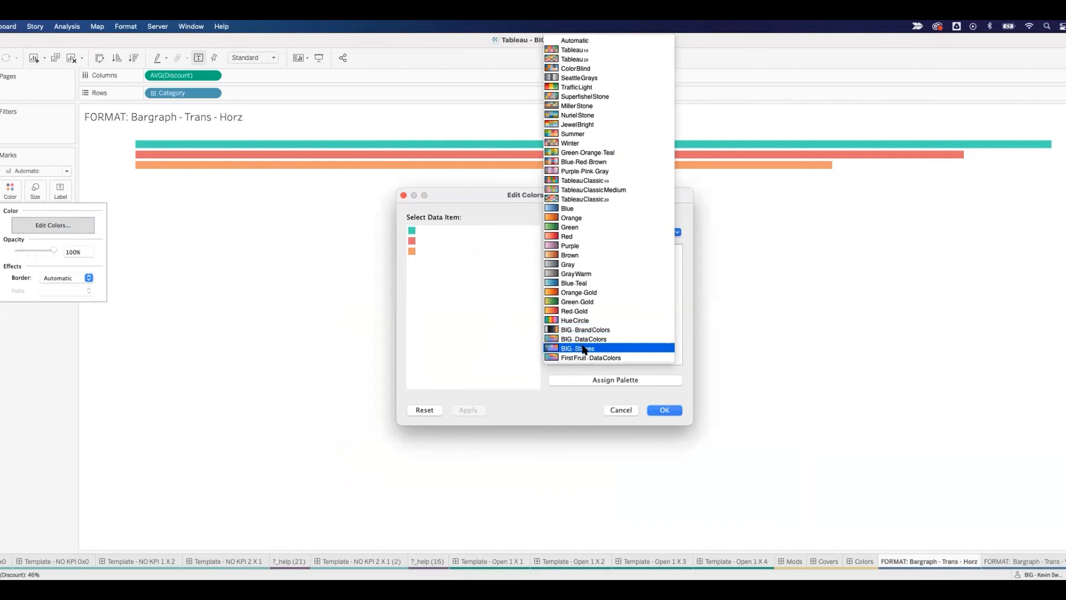
click(621, 411)
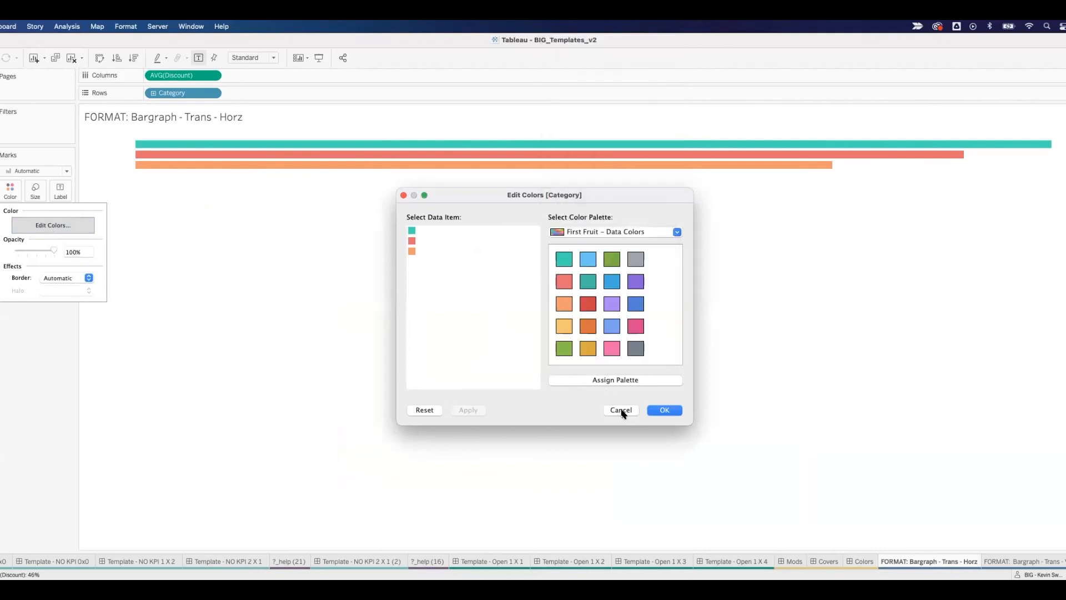
click(613, 411)
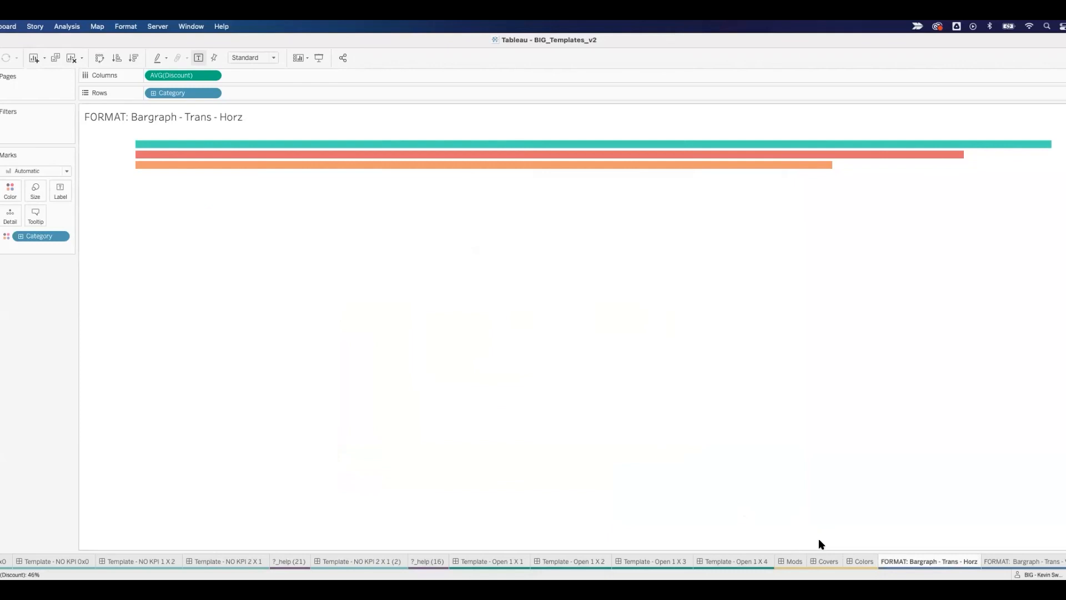
Step: Return to the Colors dashboard and open the Covers dashboard
click(861, 562)
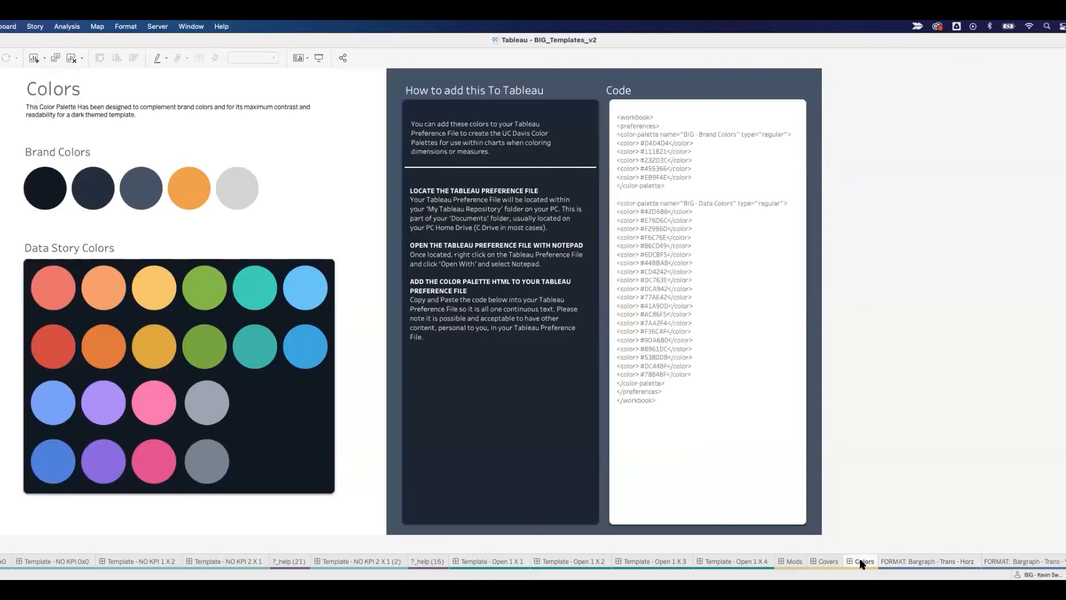
click(828, 562)
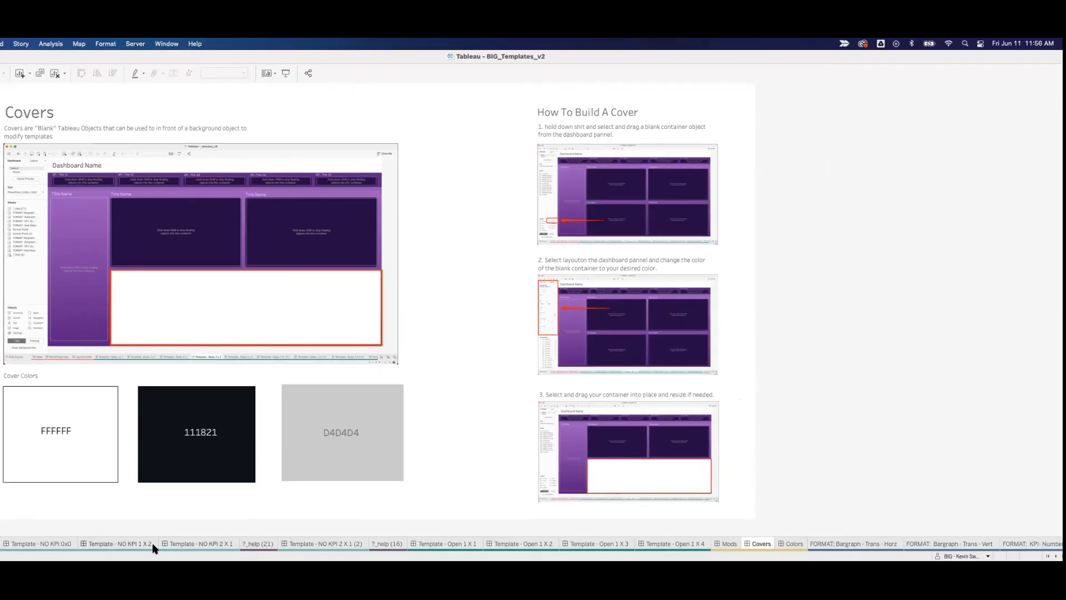
Step: On the Template - NO KPI 2 X 1 dashboard, add a floating white blank cover sized over the wide lower container, just below its title
click(189, 543)
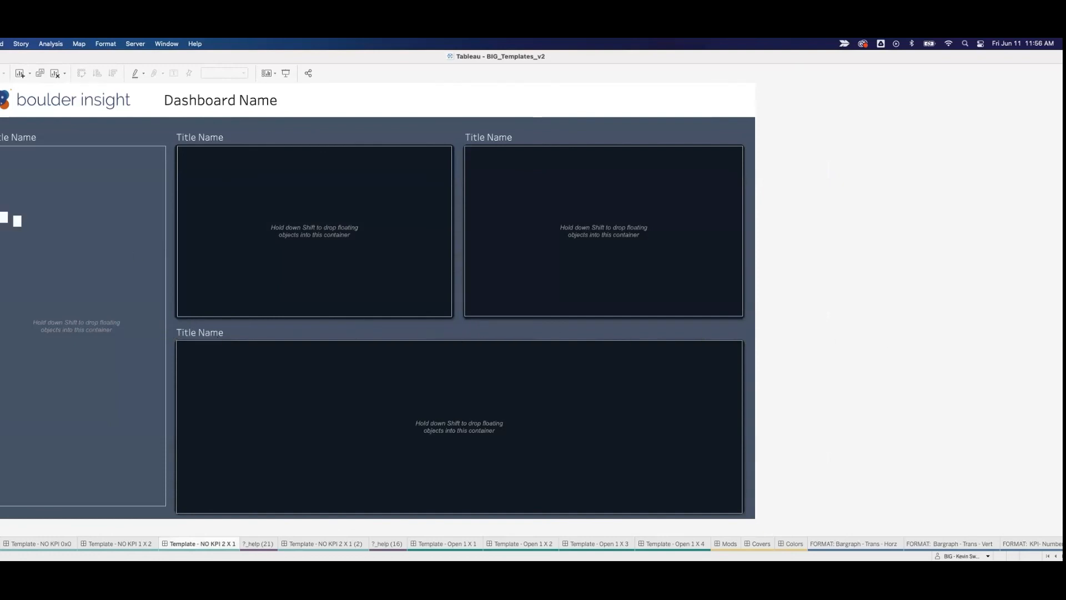
drag(0, 444, 172, 336)
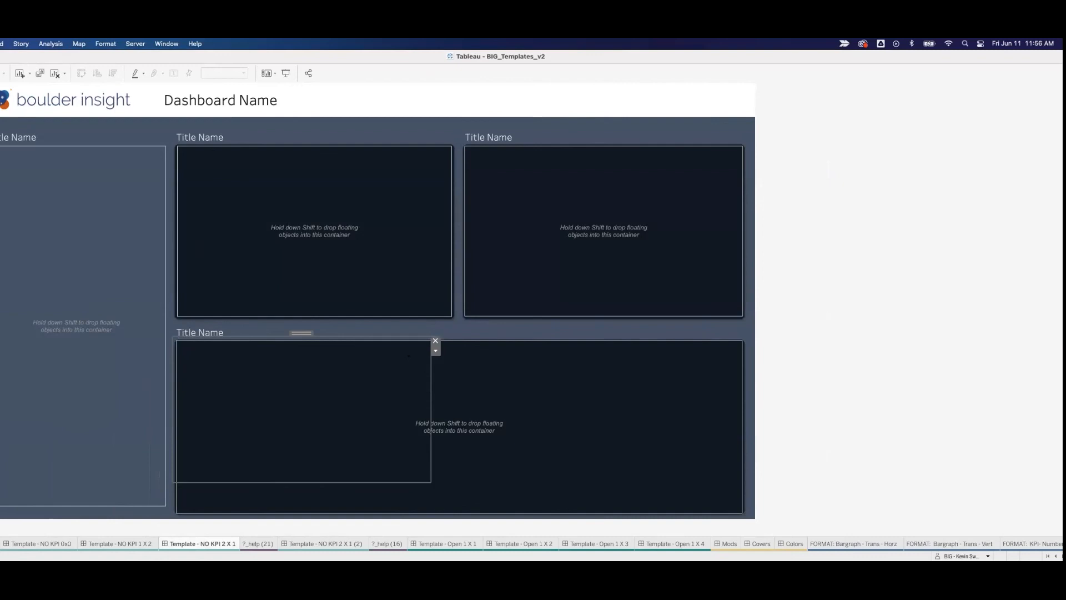
drag(430, 483, 744, 519)
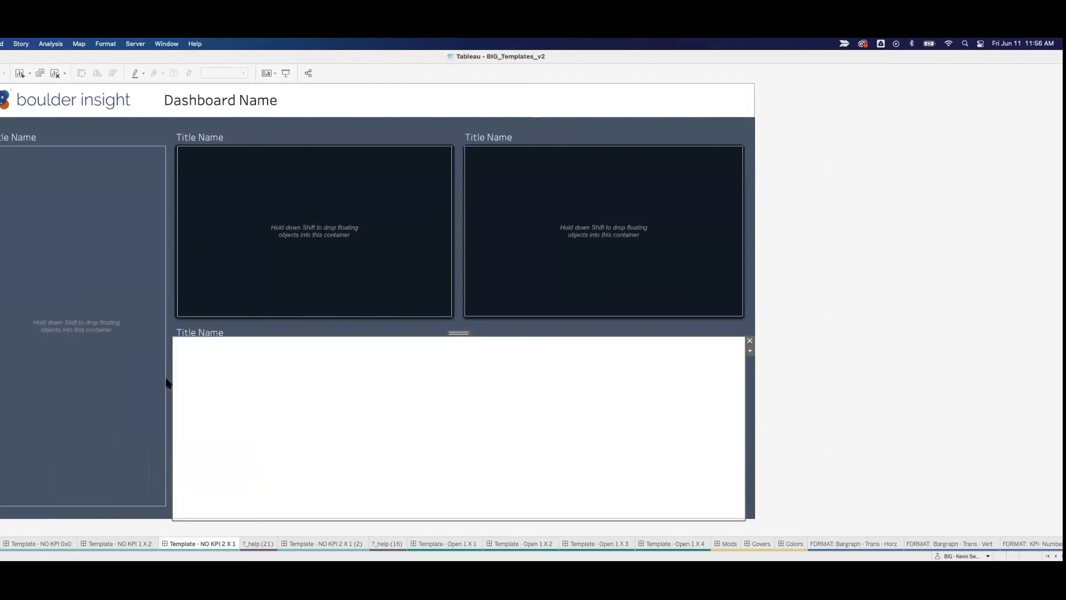
drag(477, 336, 475, 339)
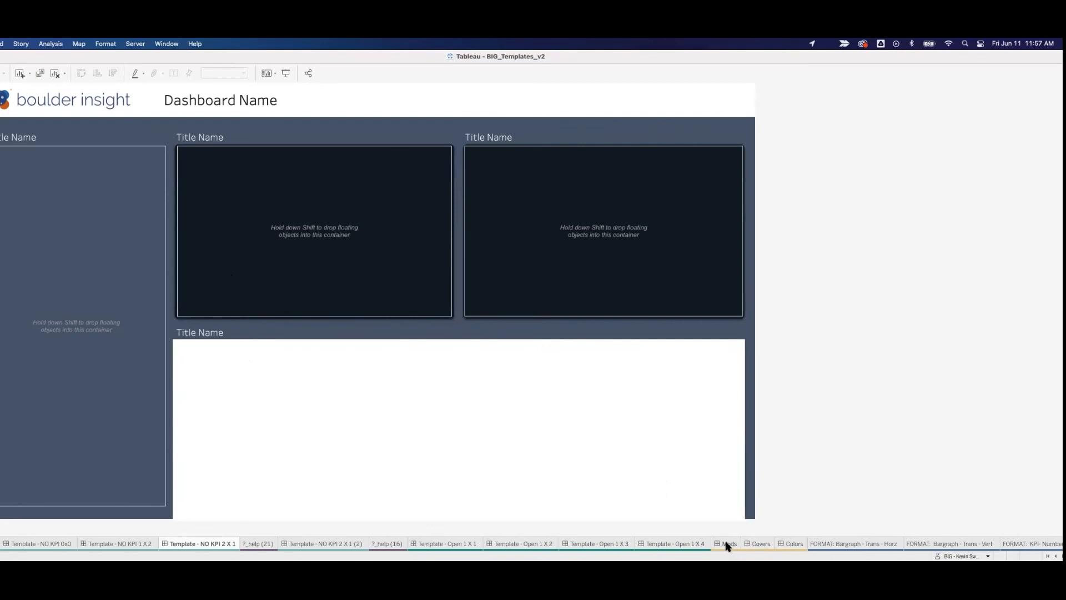
Step: View the Mods dashboard with its UX elements, and return to the Tableau Templates Home dashboard
mouse_move(725, 546)
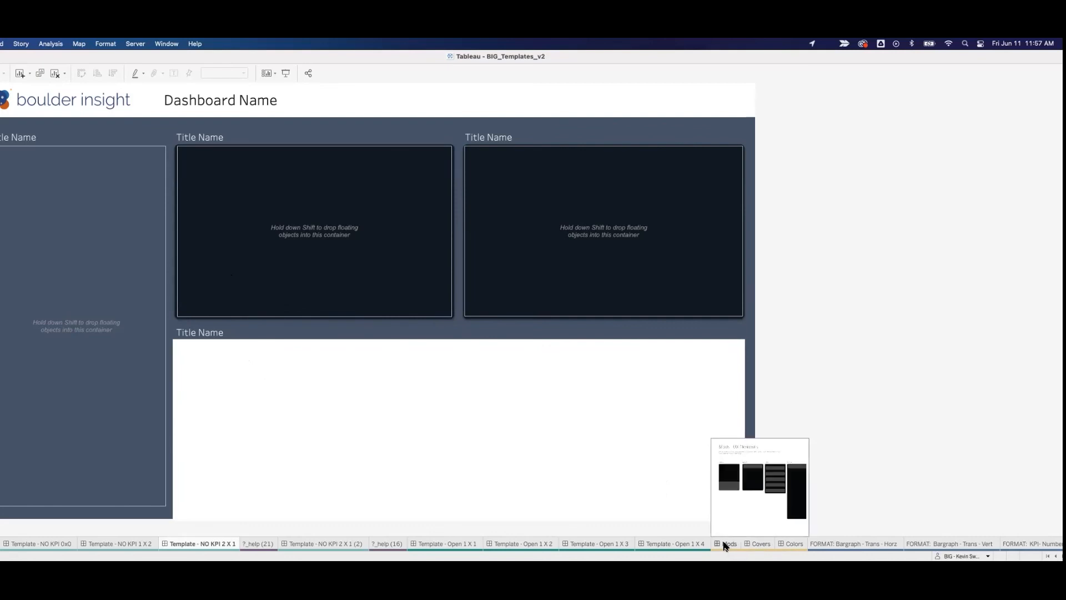
click(729, 546)
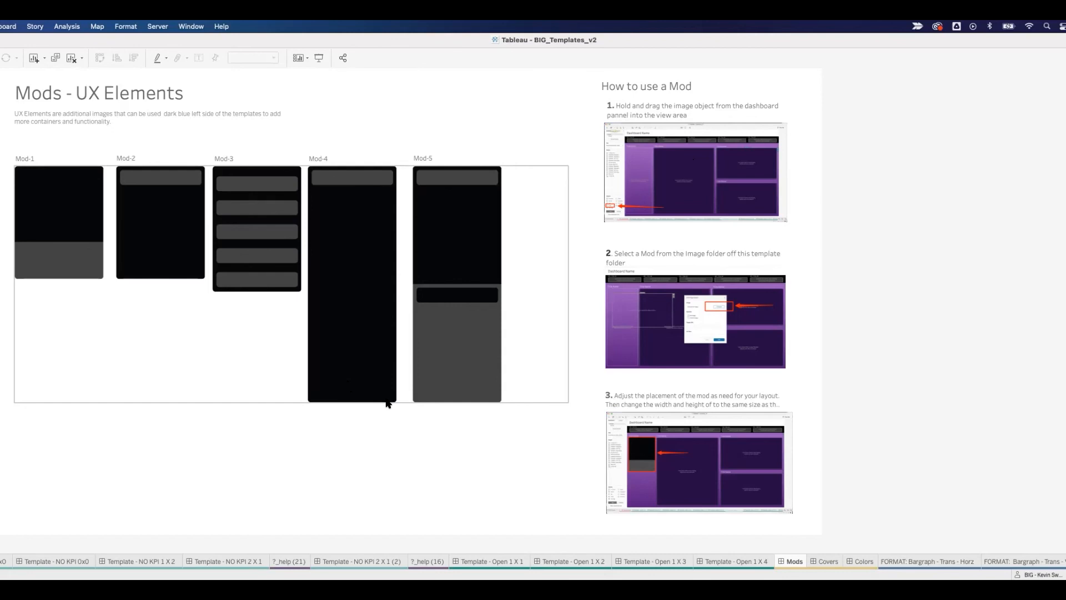
scroll(167, 561, left, 10)
scroll(111, 561, left, 5)
click(22, 562)
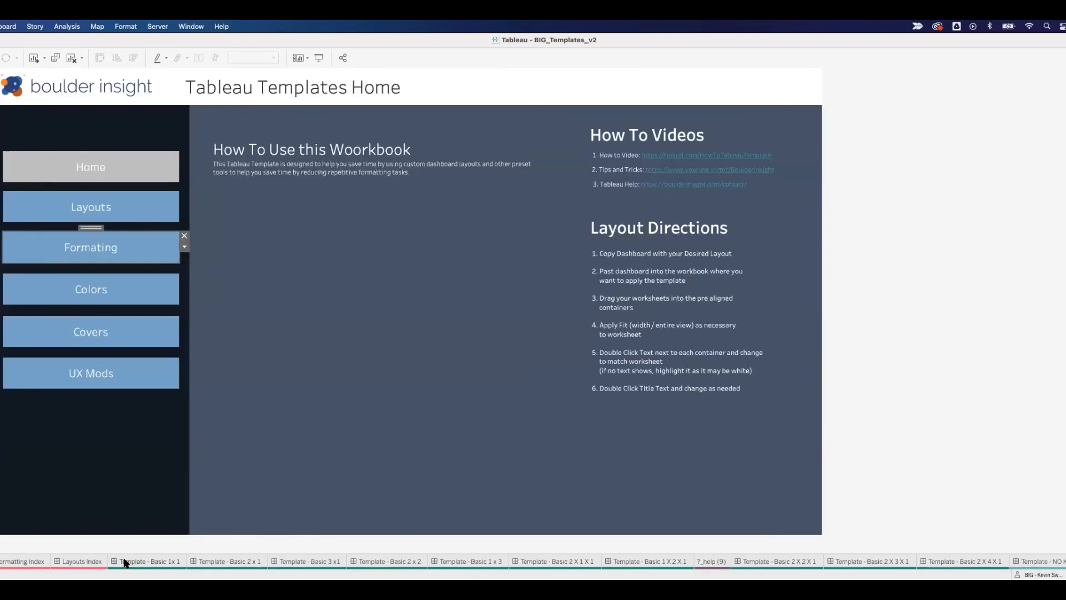
Step: Review the Formatting Index, Layouts Index and Home dashboards, ending on the Layouts Index
click(24, 561)
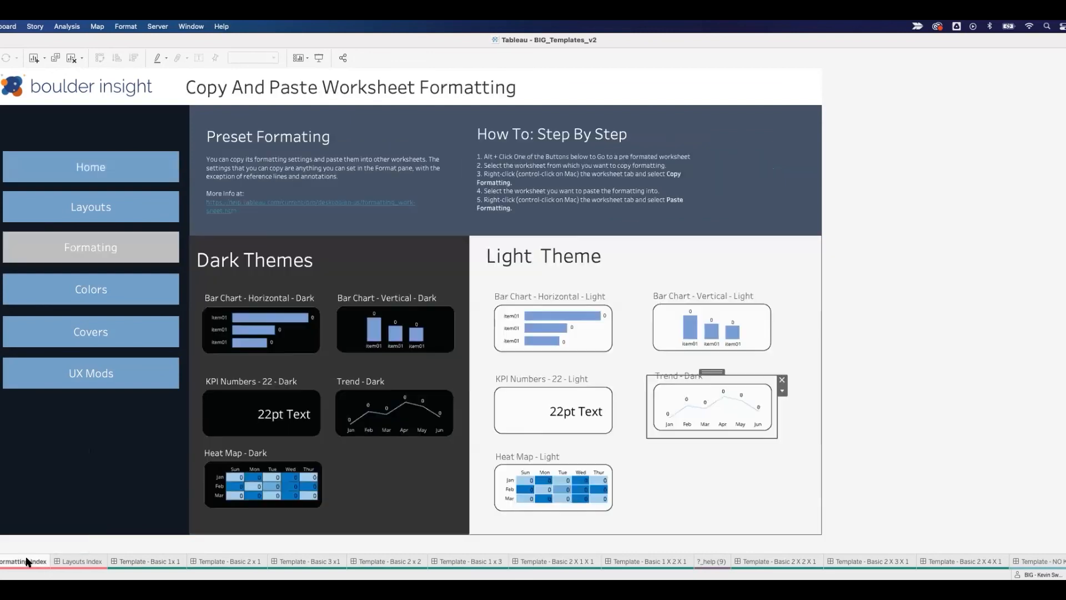
click(79, 562)
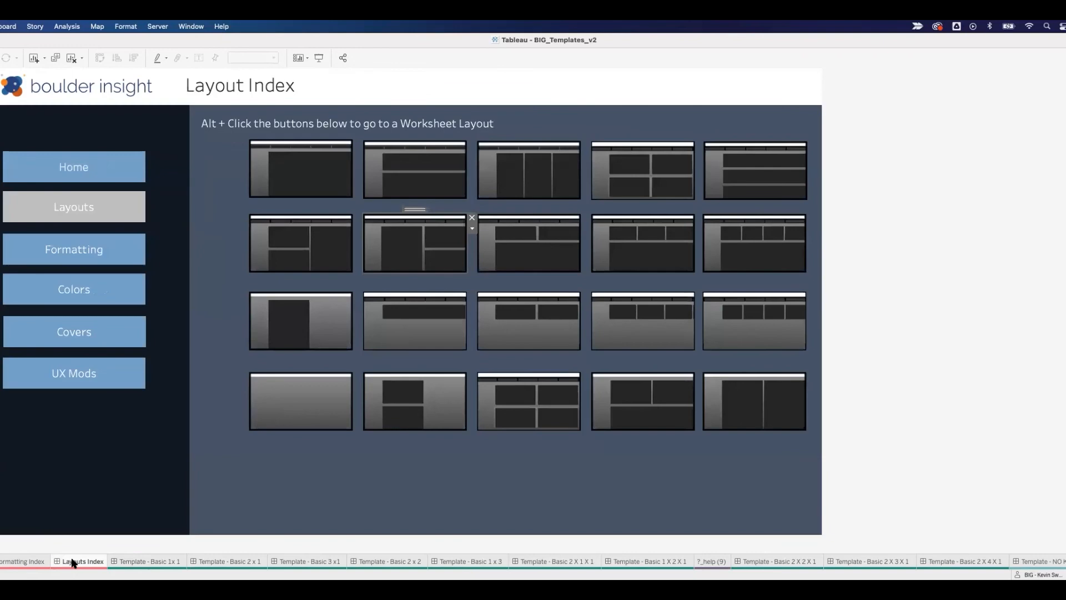
click(25, 563)
click(0, 561)
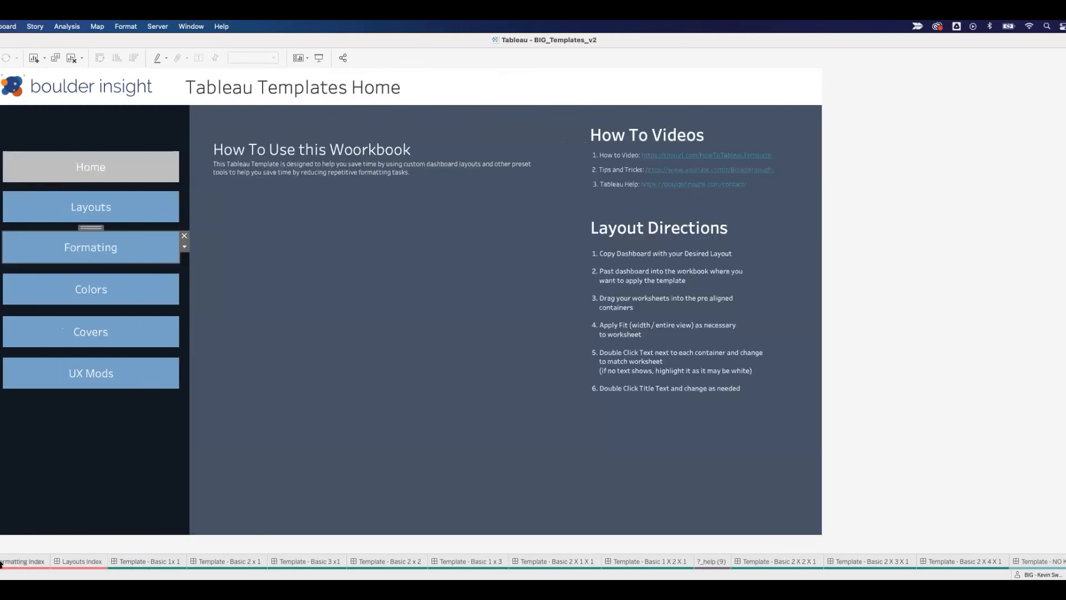
click(15, 561)
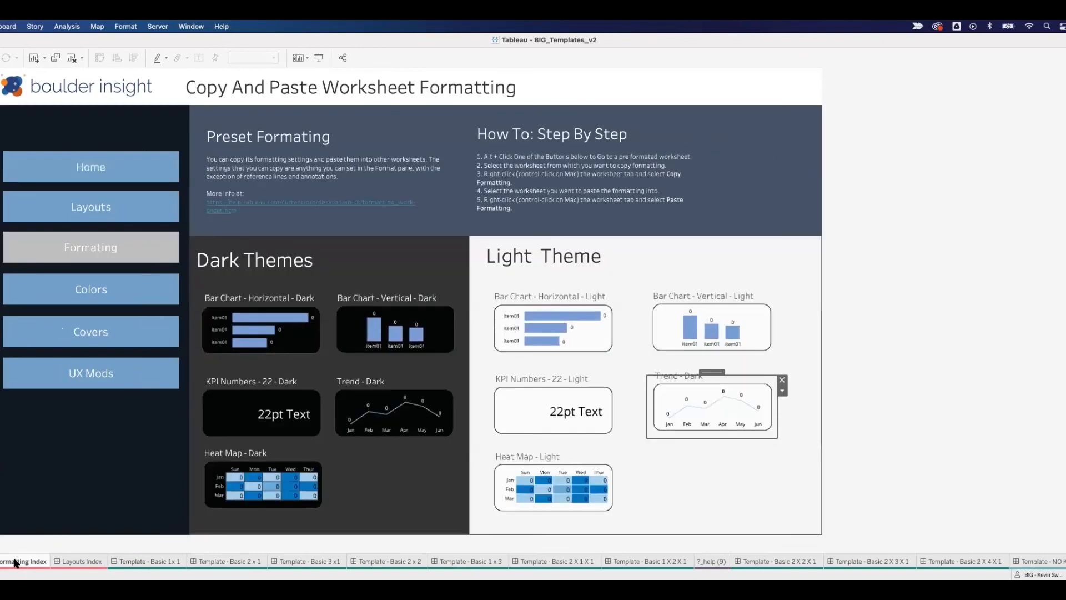
mouse_move(82, 564)
click(81, 563)
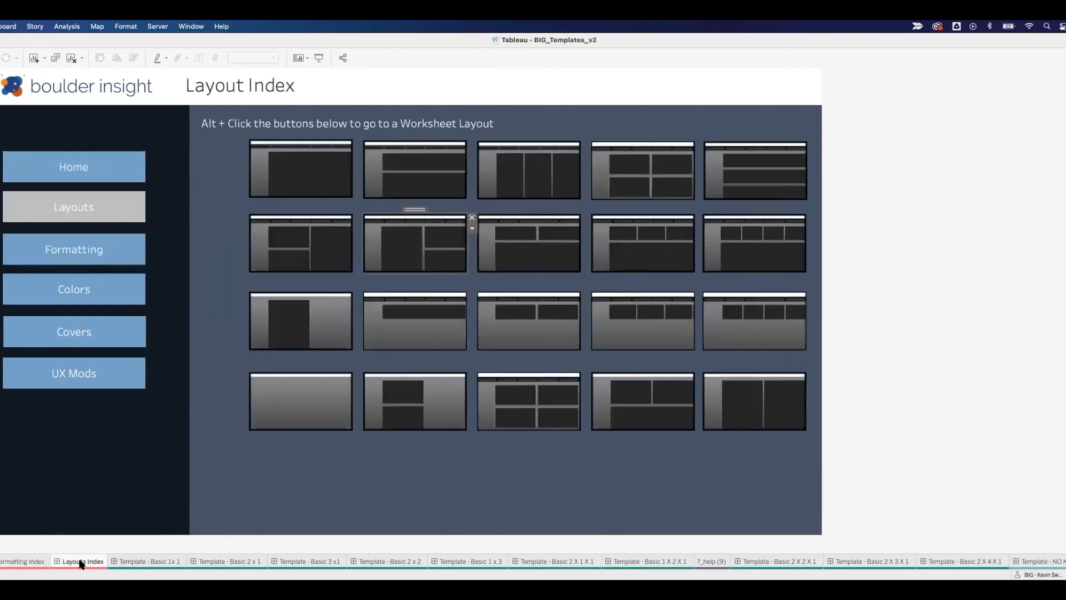
scroll(831, 561, right, 10)
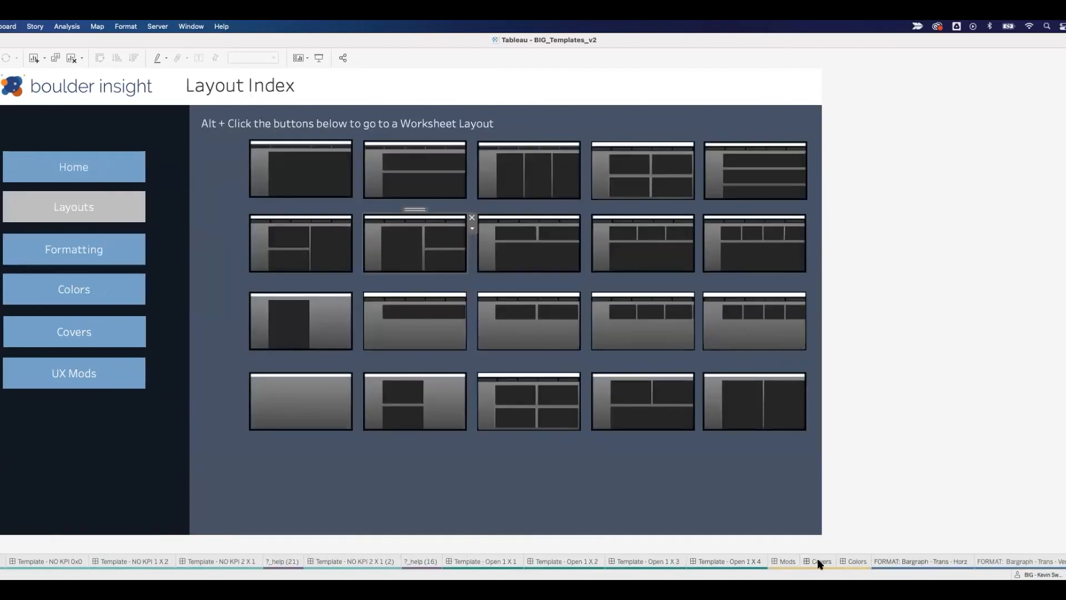
Step: Look through the Colors dashboard and the NO KPI 1 X 2, 0x0 and 1x0 templates, ending on Template - Basic 2 X 2 X 1
click(855, 561)
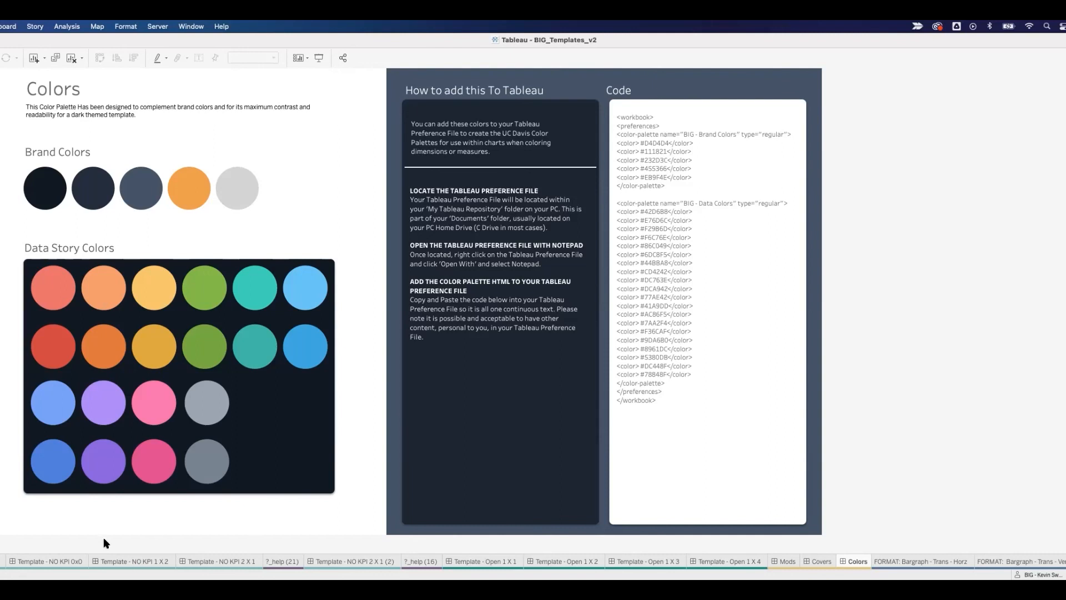
click(120, 561)
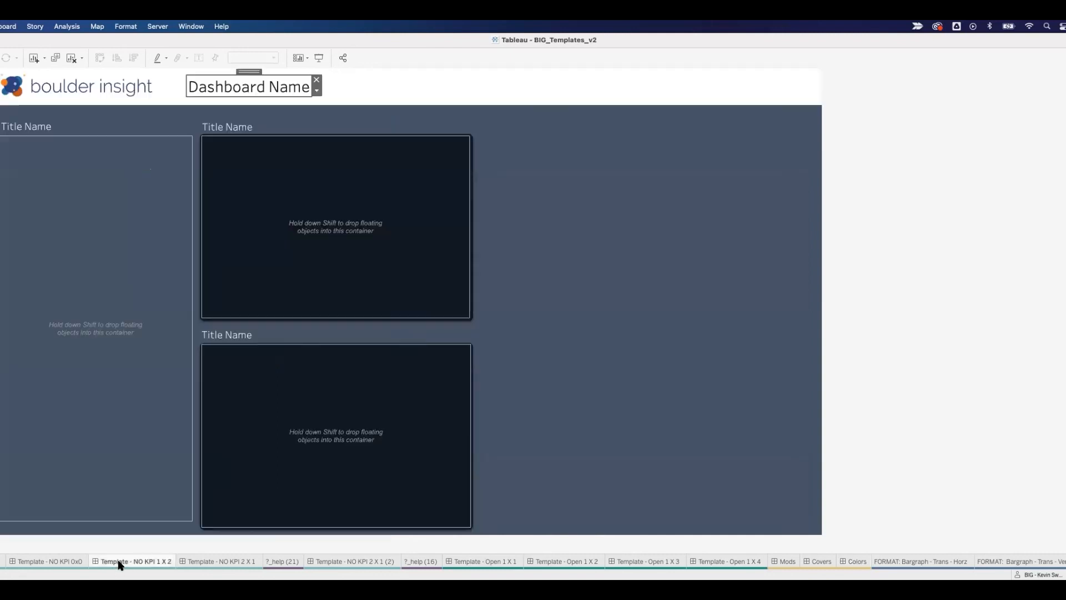
click(54, 562)
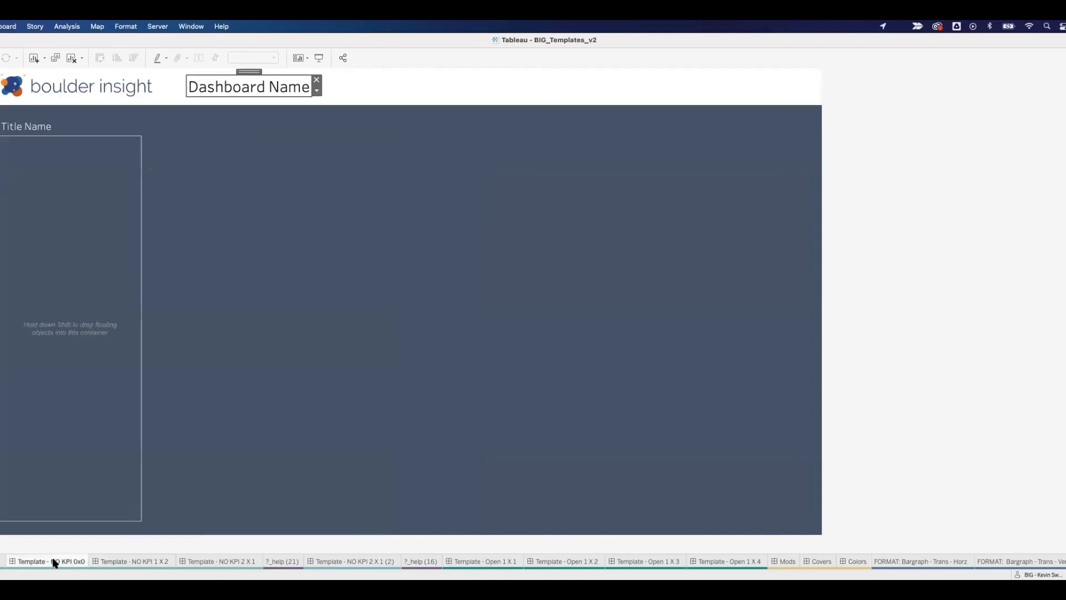
scroll(71, 563, left, 4)
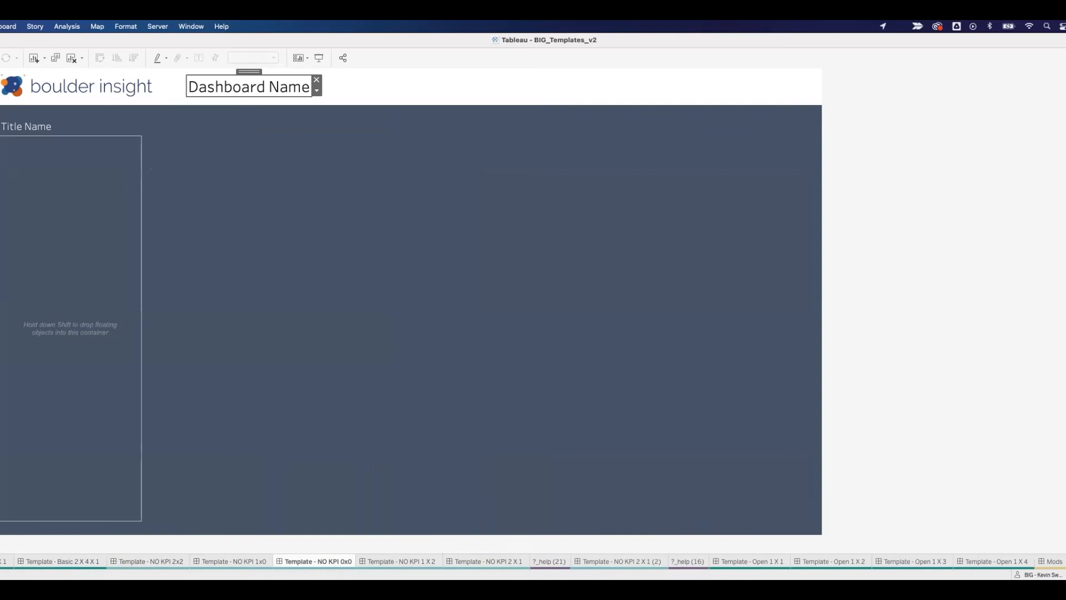
click(257, 561)
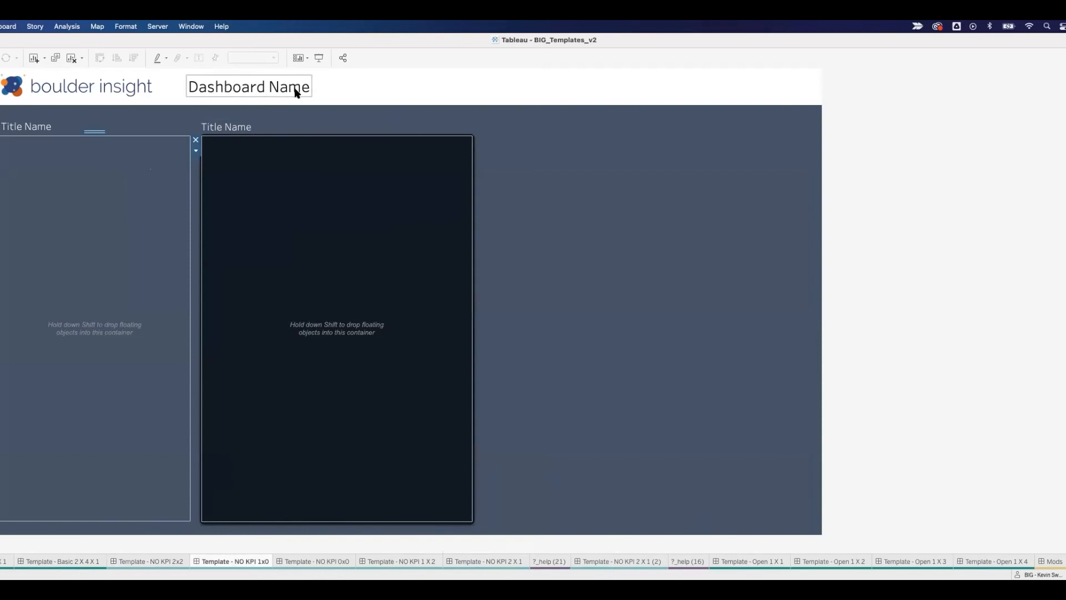
scroll(83, 562, up, 1)
scroll(83, 563, up, 1)
click(84, 562)
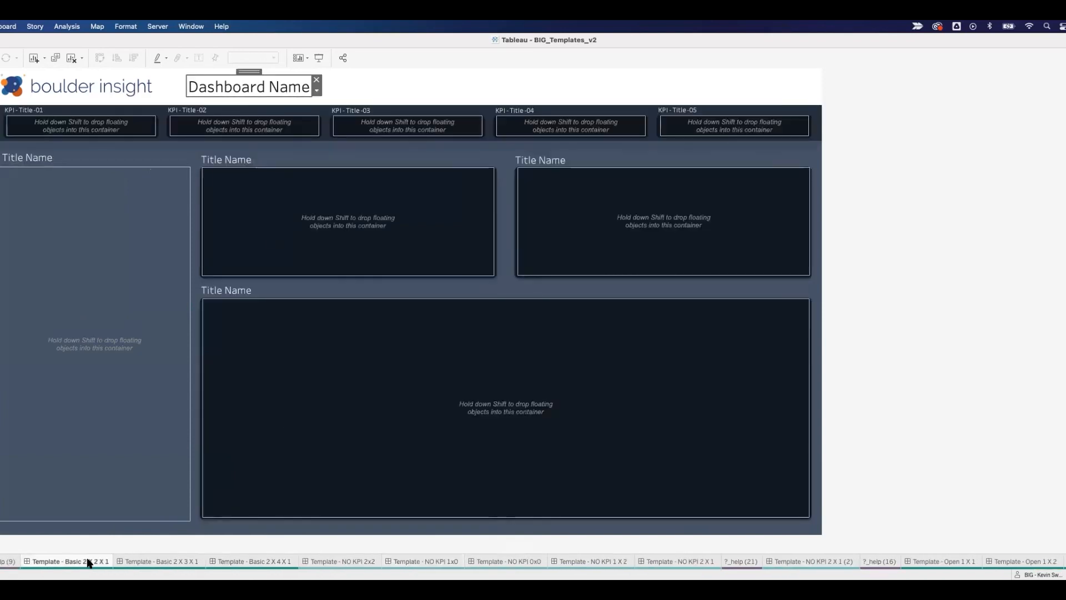
click(974, 390)
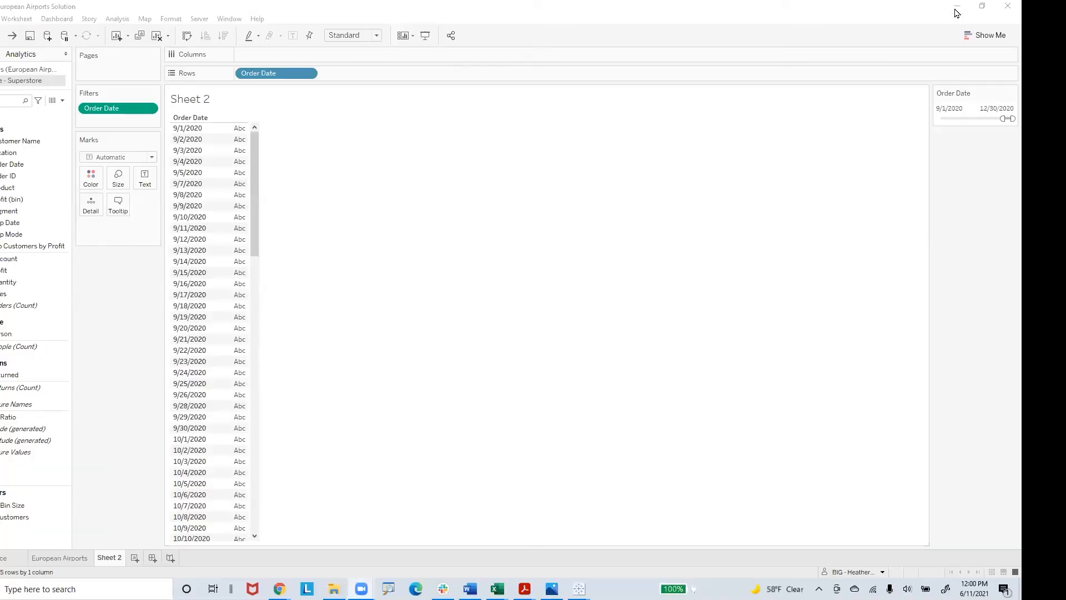
Step: Switch to the Chrome window showing the QUESTIONS ABOUT TABLEAU form
click(956, 8)
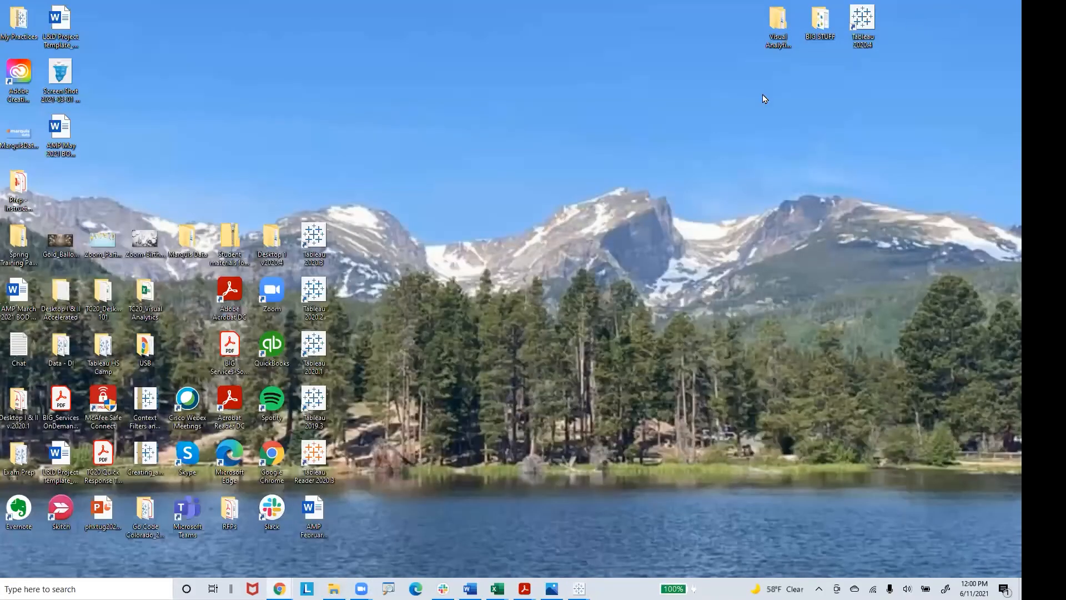
mouse_move(279, 588)
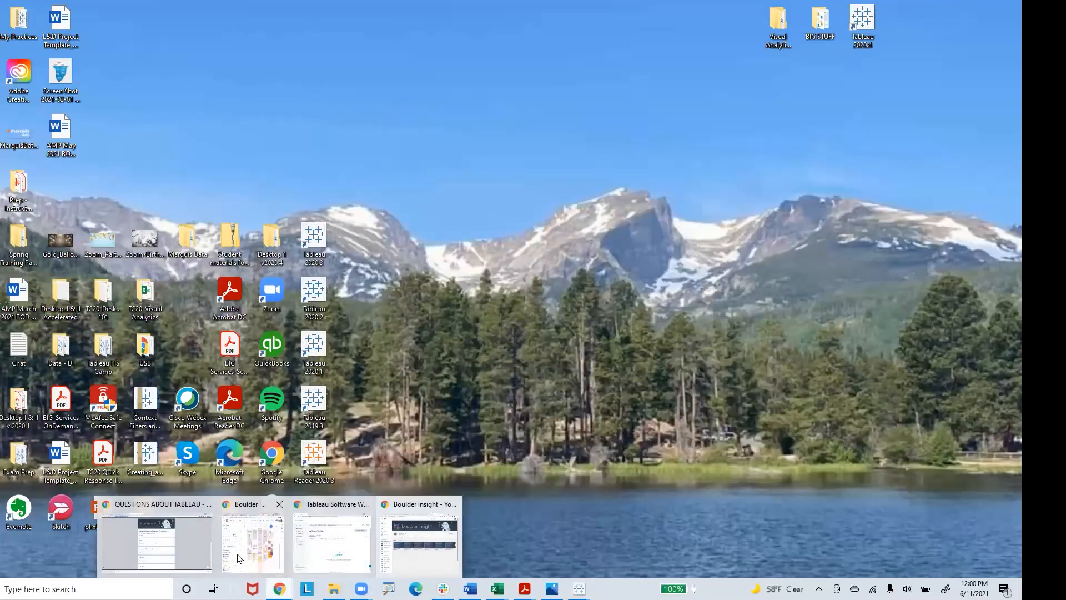
click(207, 536)
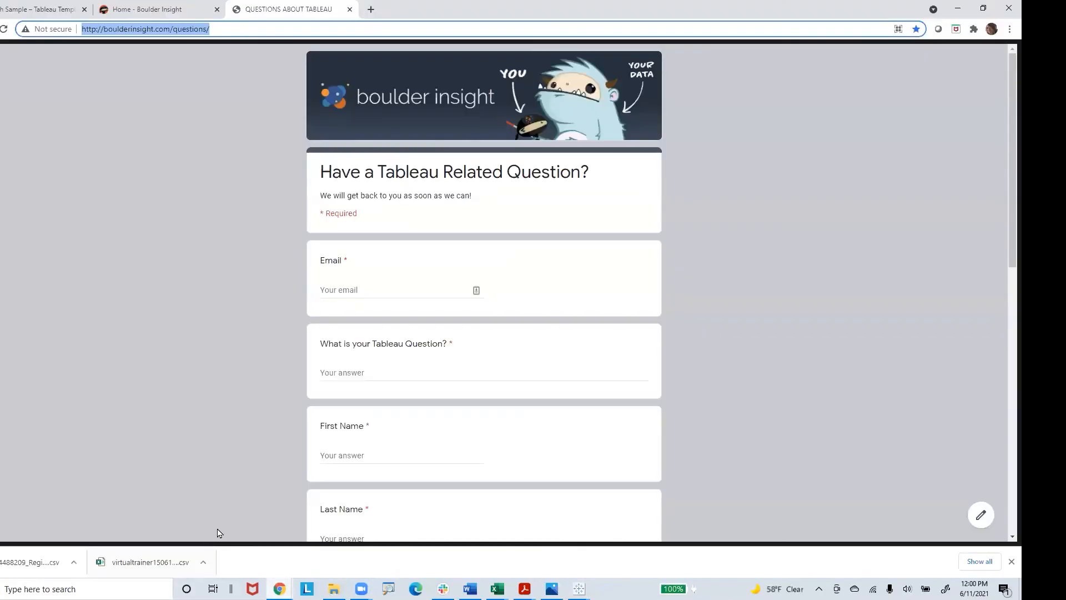
Step: Check the FREE Project Consultation calendar under Ask a Tableau Mentor on the Boulder Insight home page, and return to the questions form
click(167, 10)
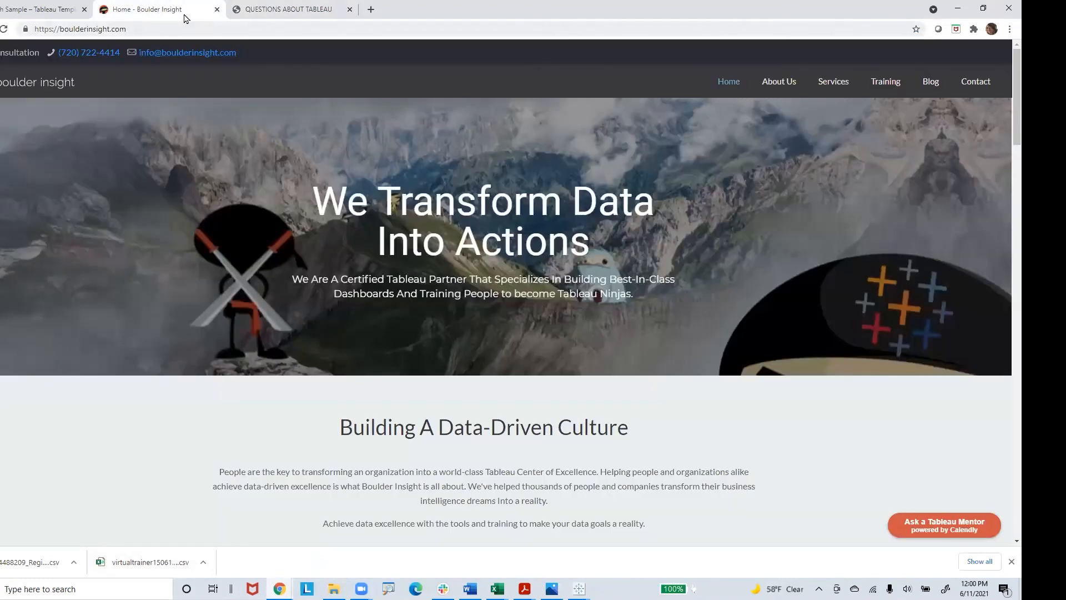
click(947, 523)
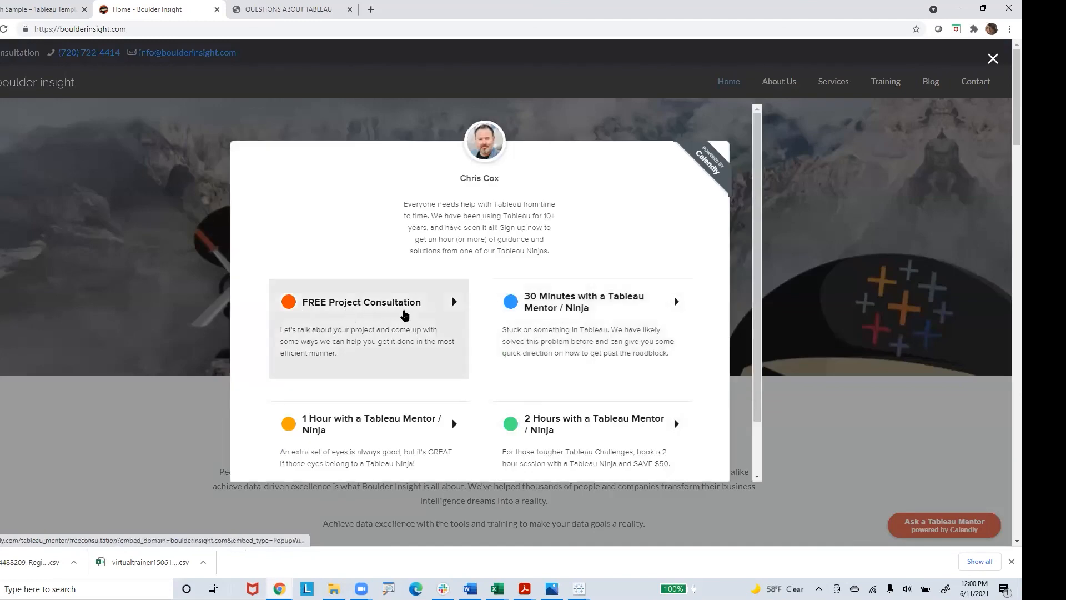
click(372, 323)
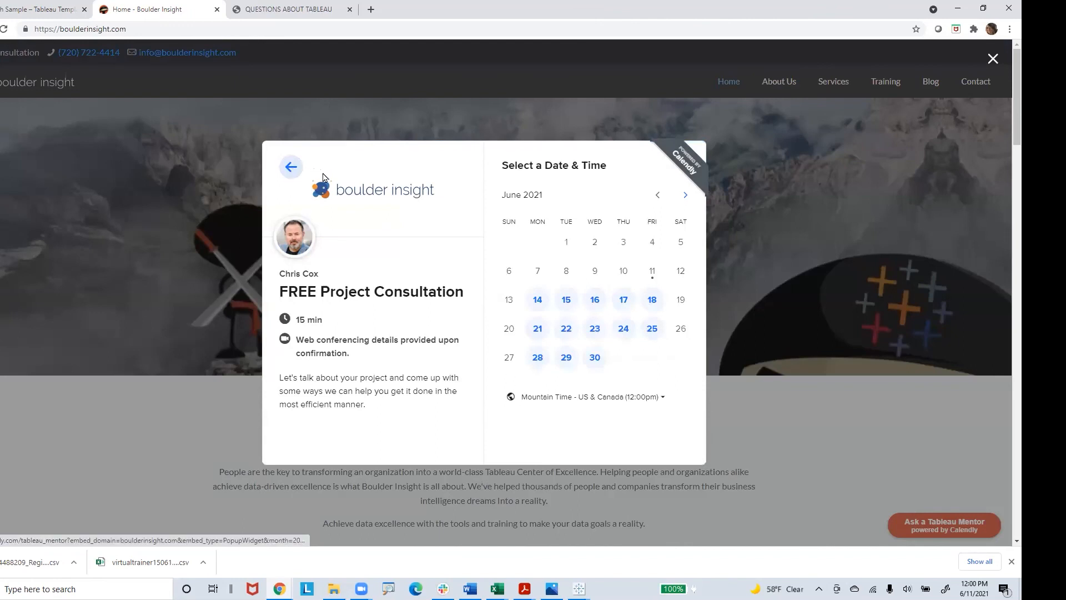
click(290, 169)
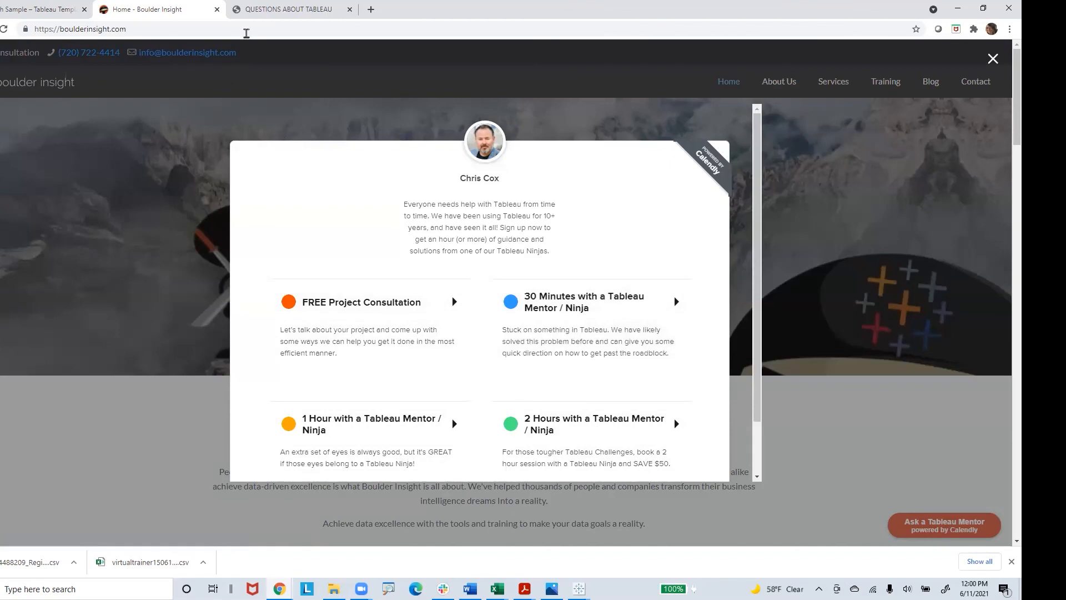
click(268, 14)
click(245, 34)
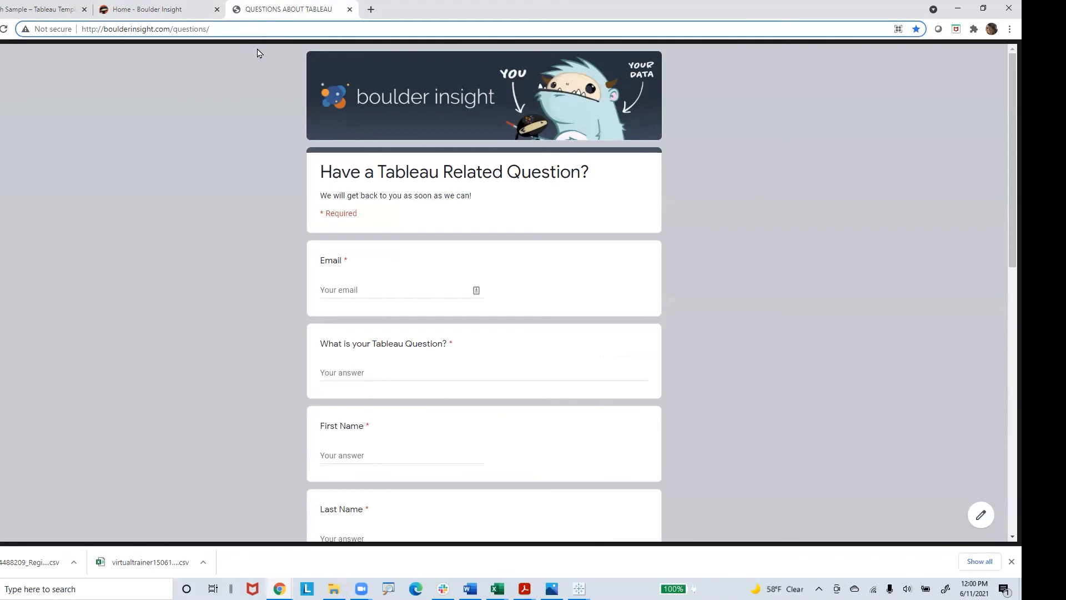
Step: On the Tableau Templates site, open Tableau Template - Starter from the Free-ish collection and view its second product image
click(45, 11)
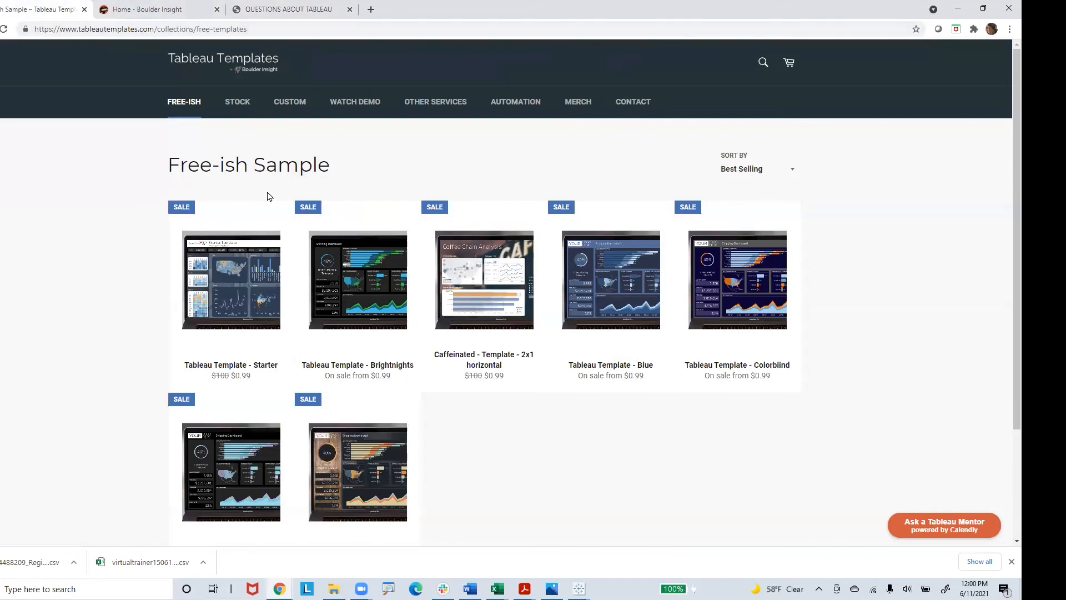
click(185, 104)
click(268, 302)
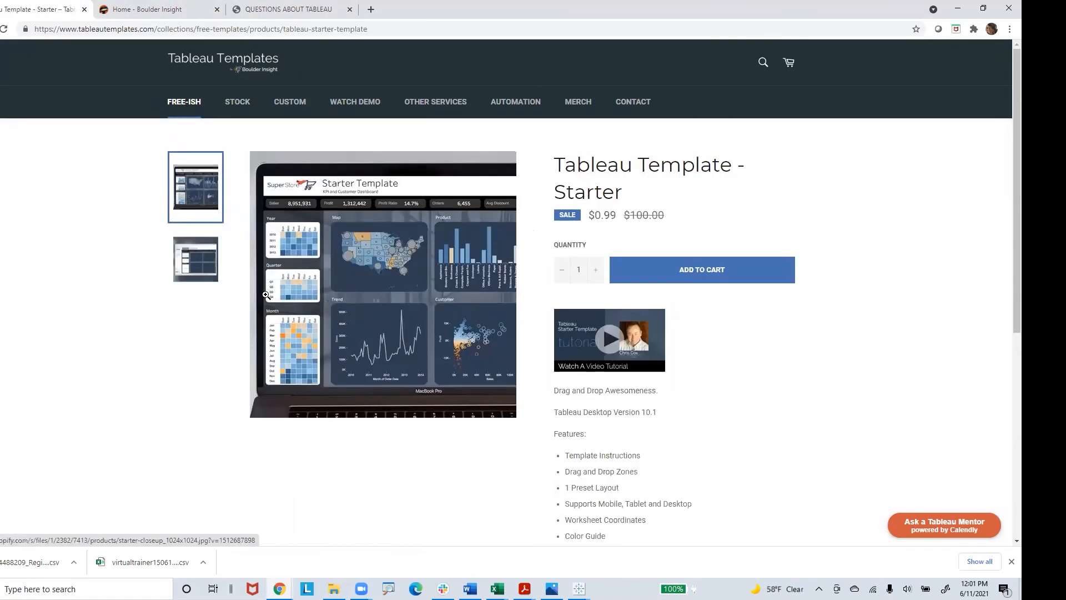
click(206, 269)
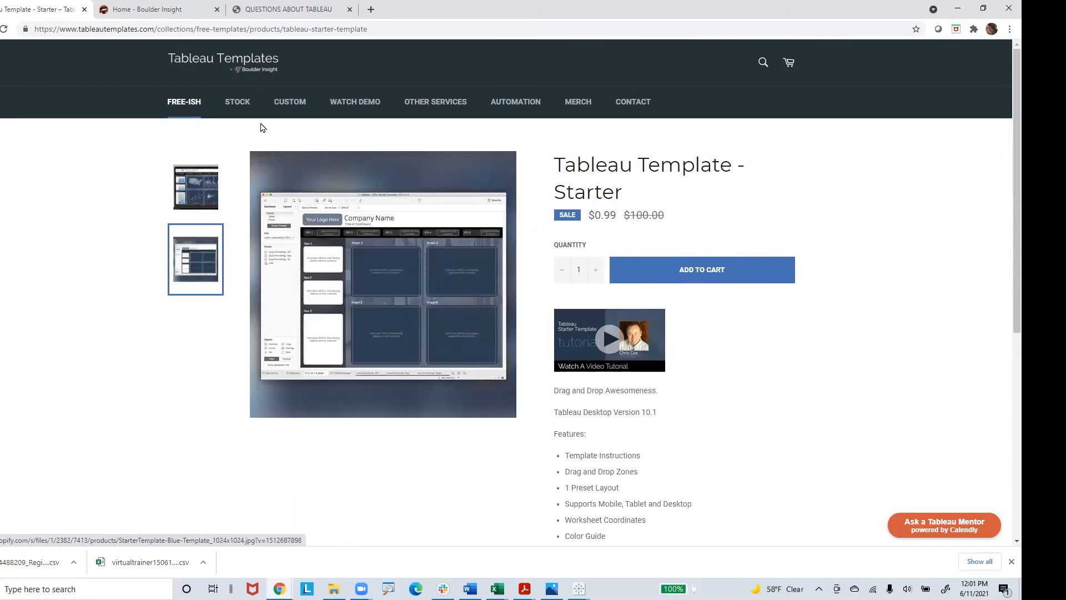
Step: Open Tableau Template - Colorblind - 12 Layouts from the Stock collection and view its layouts overview image
click(245, 106)
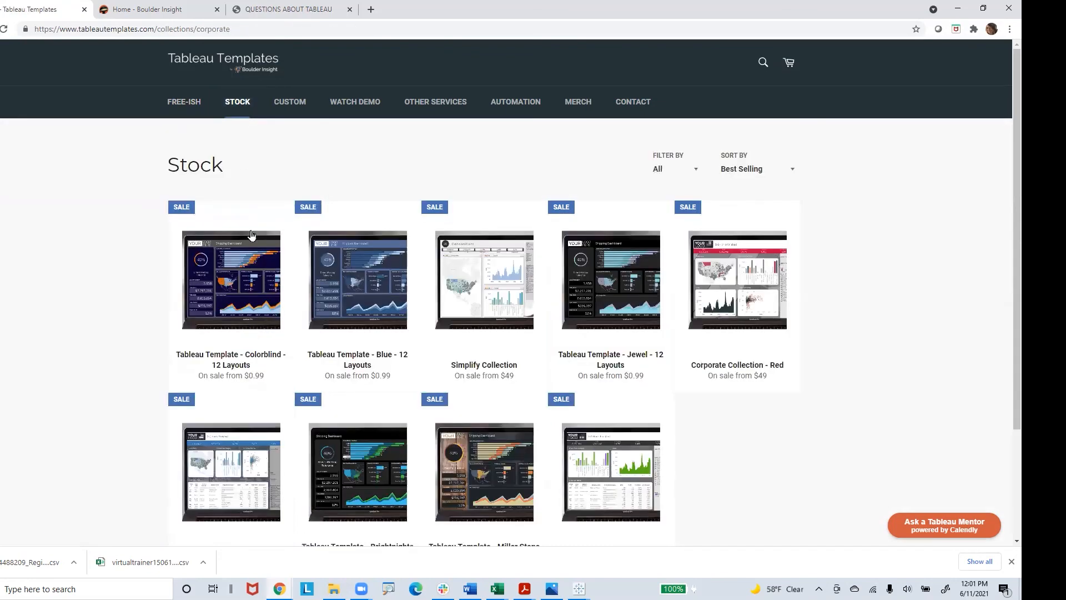
click(259, 282)
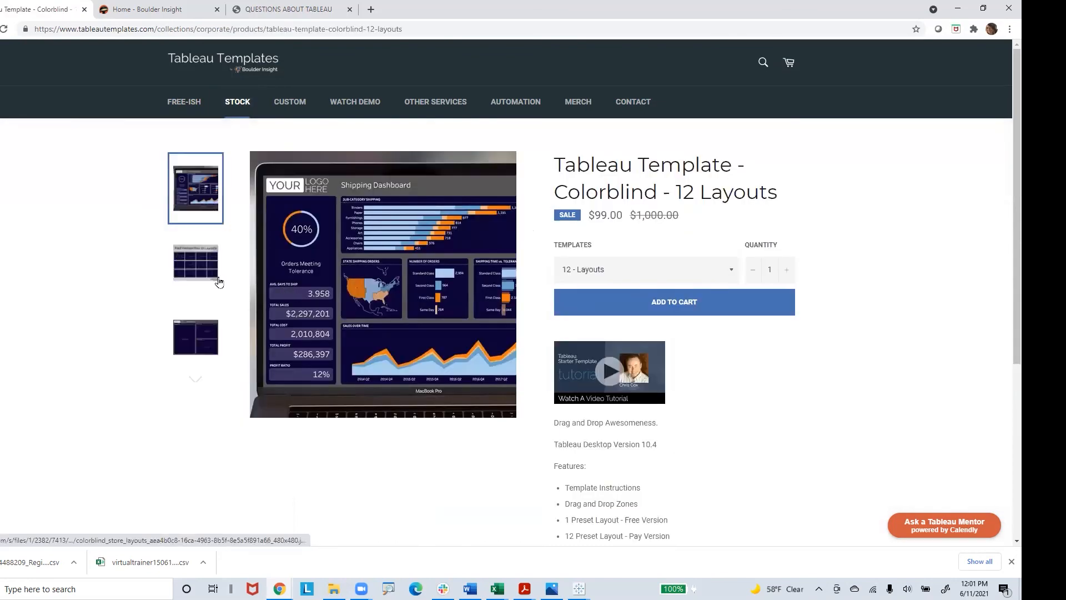
click(216, 279)
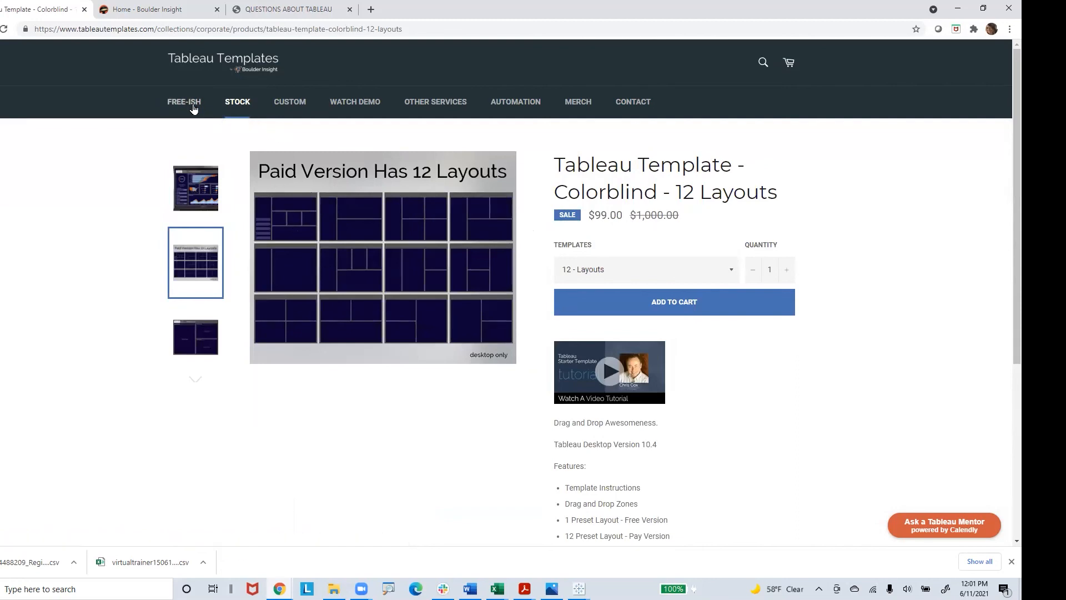
Step: View the Custom template collection, return to the Free-ish collection and minimize the browser window
click(299, 103)
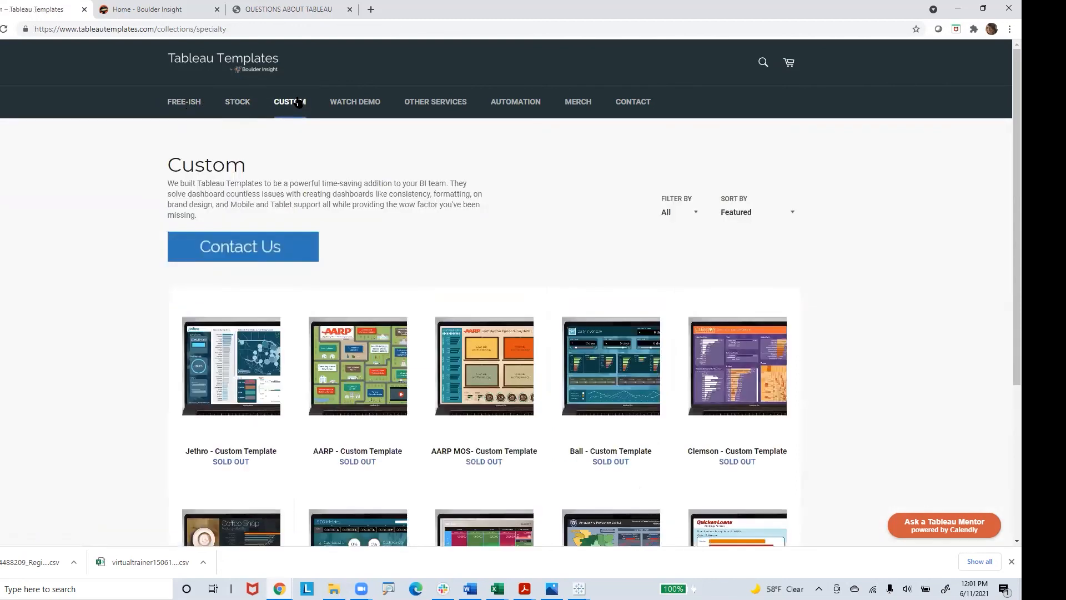
click(191, 106)
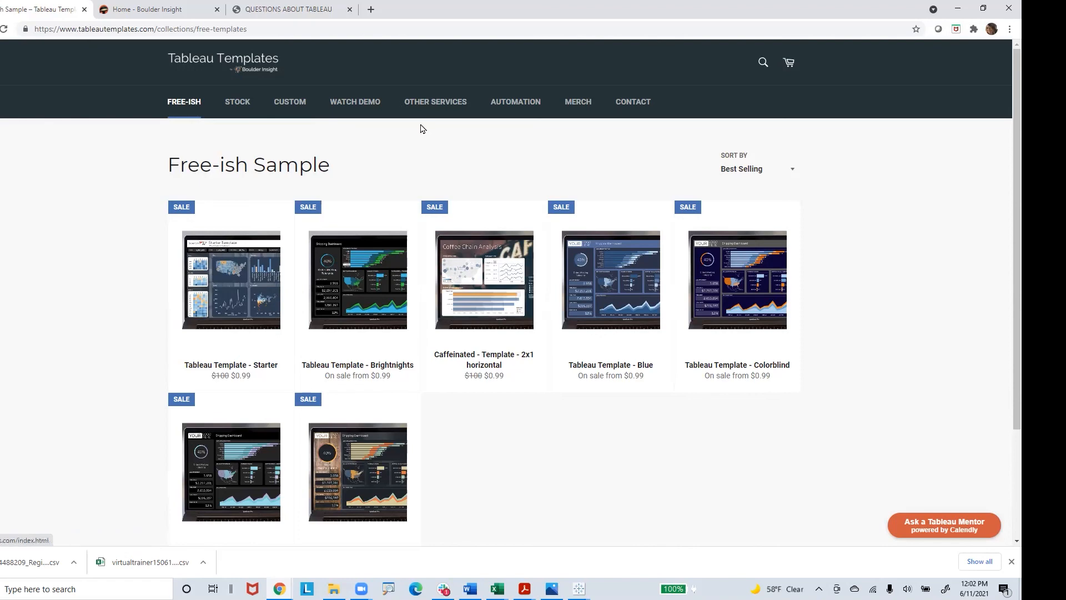
click(954, 10)
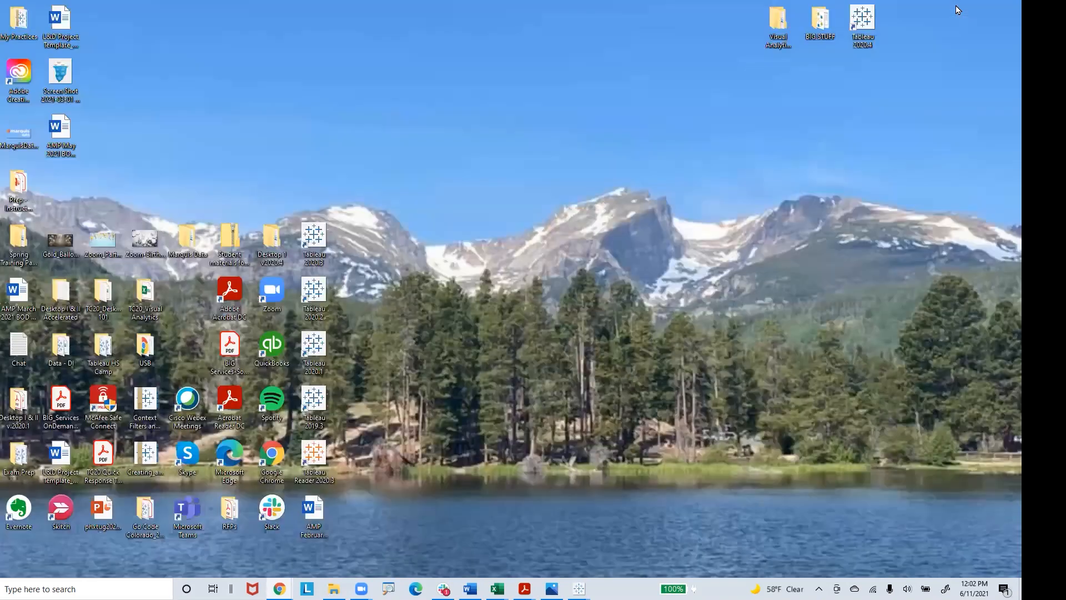